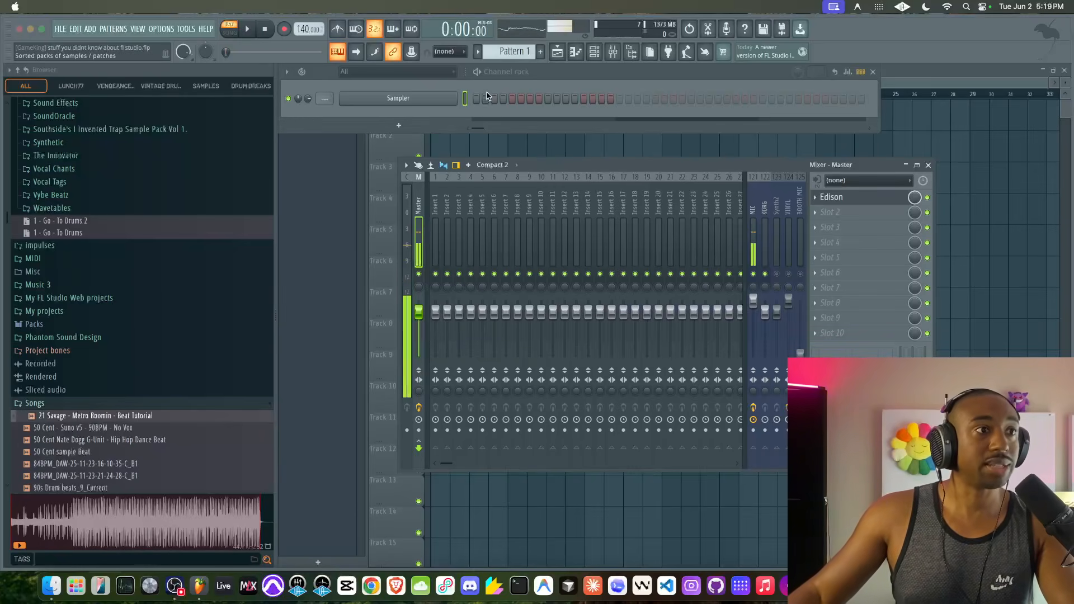
# - Show the Edison window from the Master track and place it just below the channel rack
pyautogui.click(502, 77)
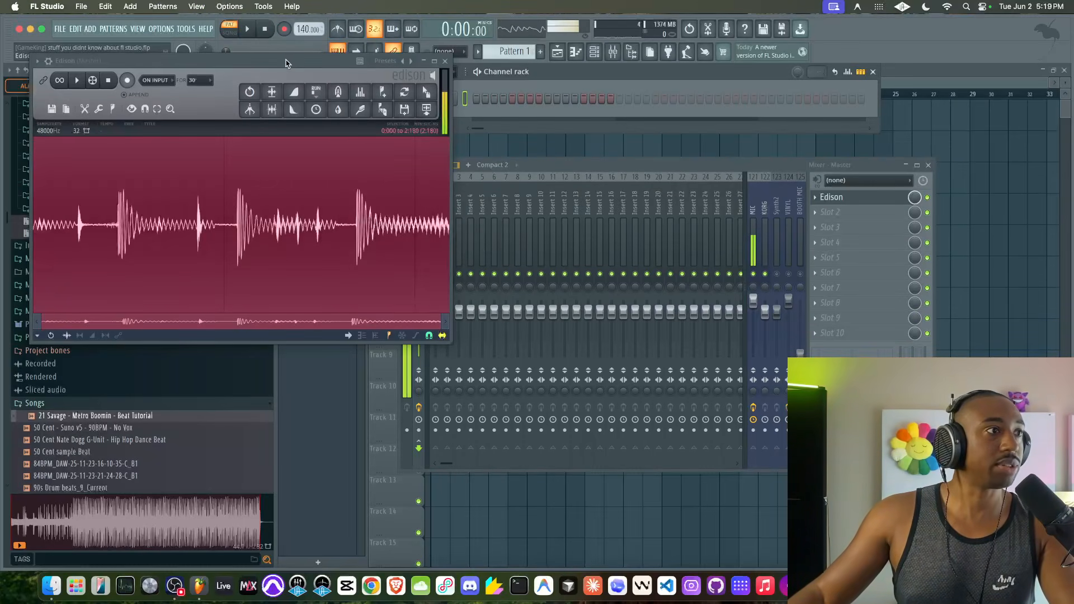
pyautogui.moveTo(285, 62); pyautogui.dragTo(473, 62)
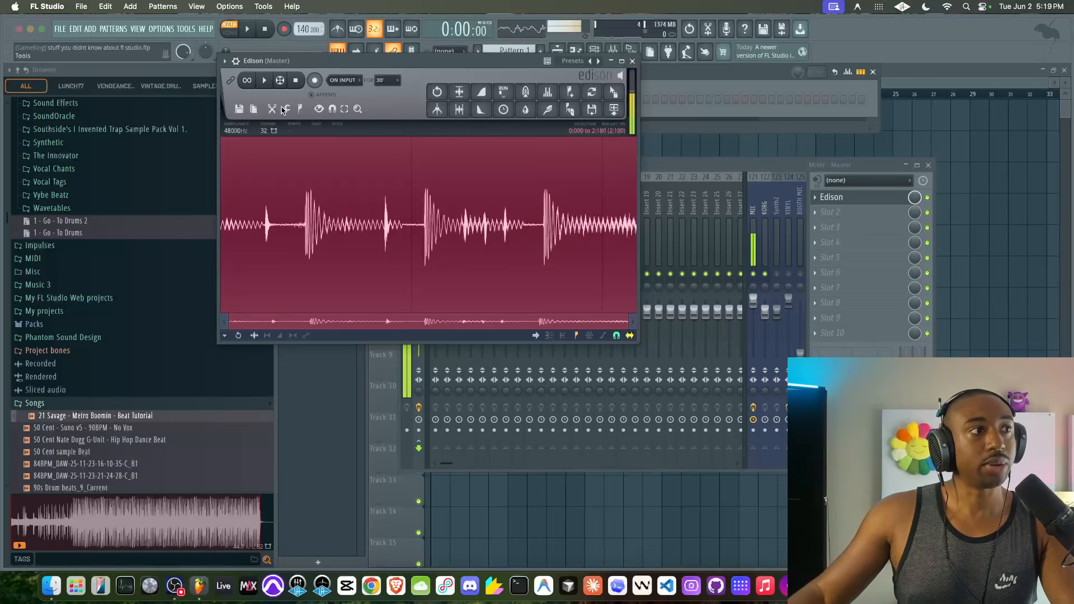
pyautogui.moveTo(405, 65); pyautogui.dragTo(426, 152)
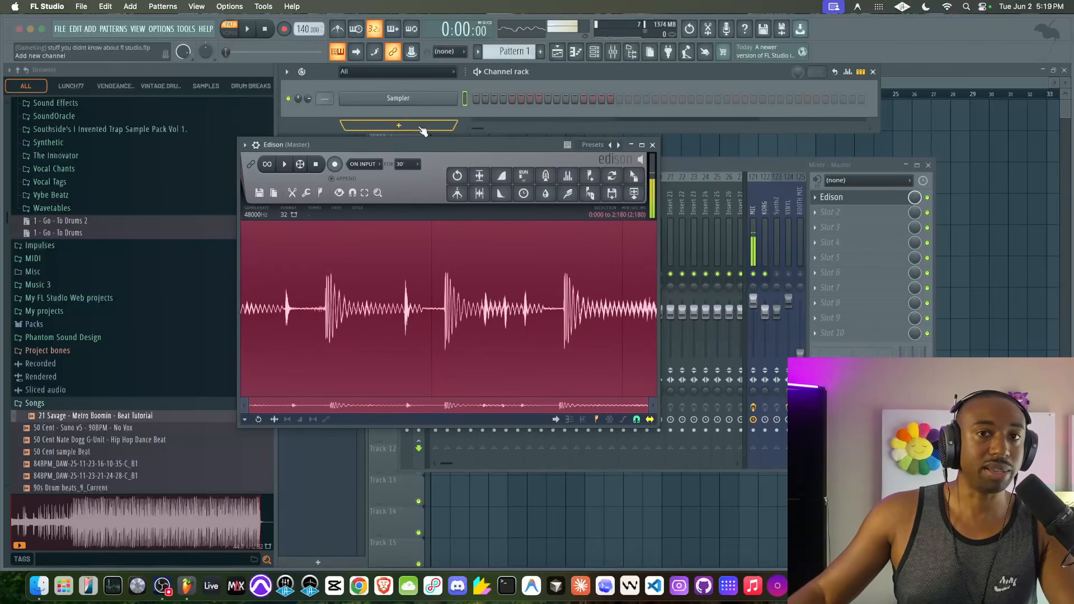
# - Add a Busy Works Beats Sampler 2 channel, set its master output to 8.8, and close the open plugin windows
pyautogui.click(414, 126)
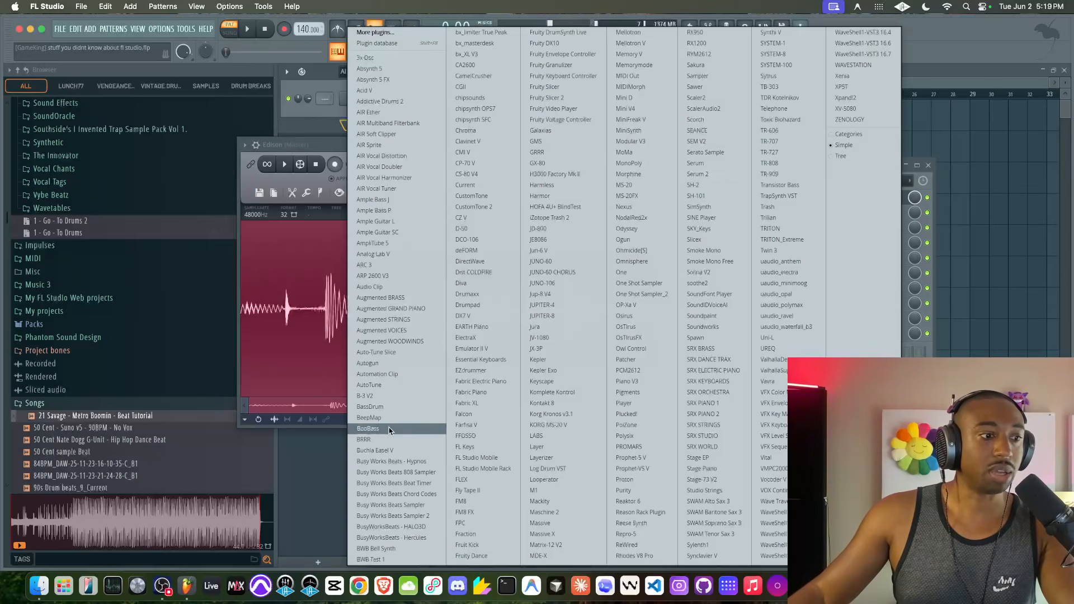
pyautogui.click(425, 516)
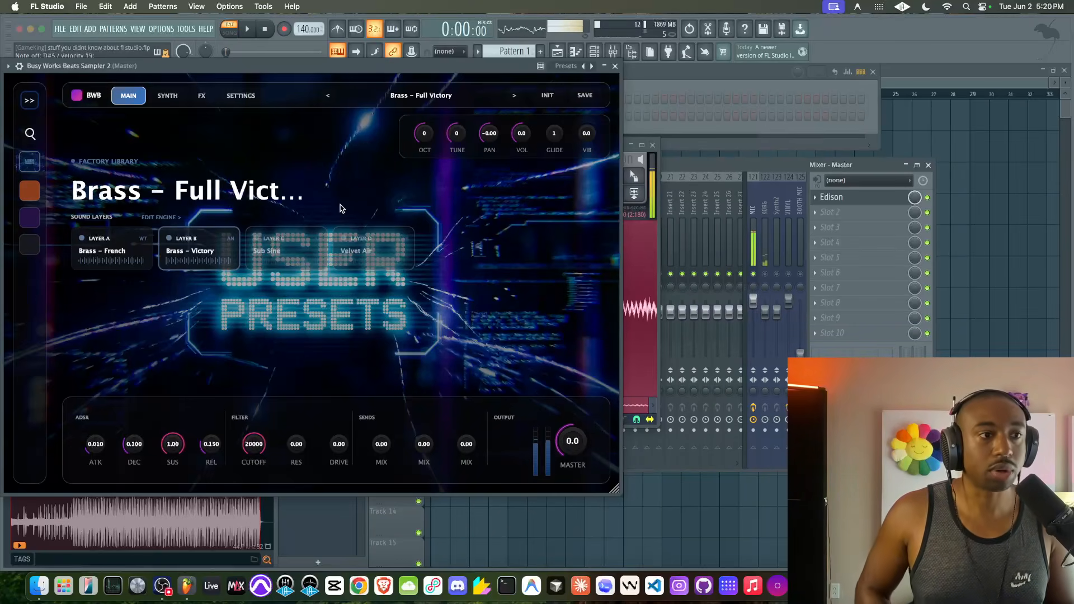
pyautogui.scroll(1, 580, 446)
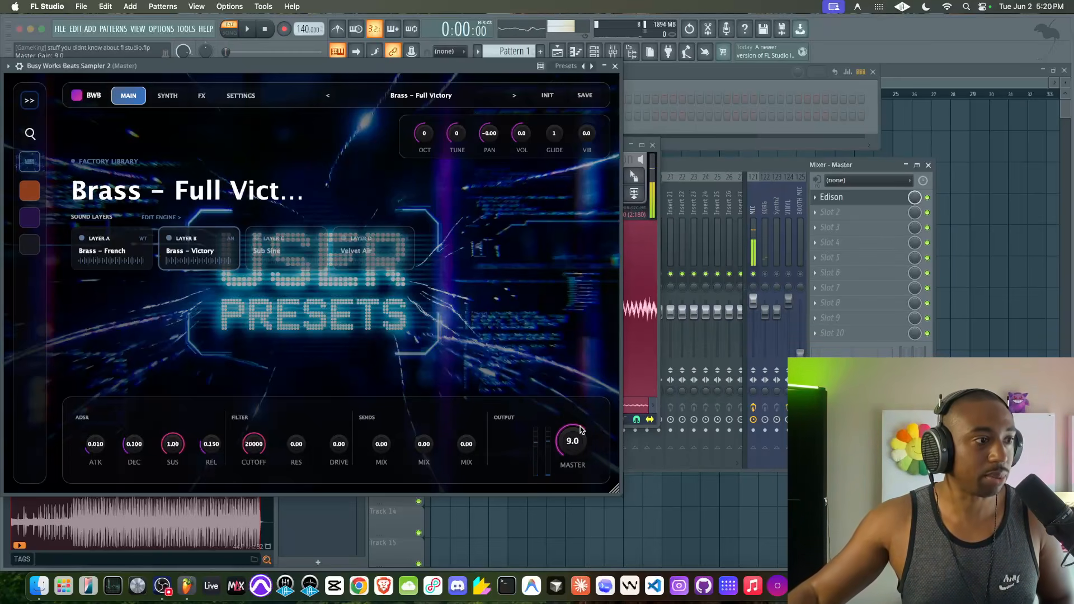
pyautogui.scroll(-2, 580, 430)
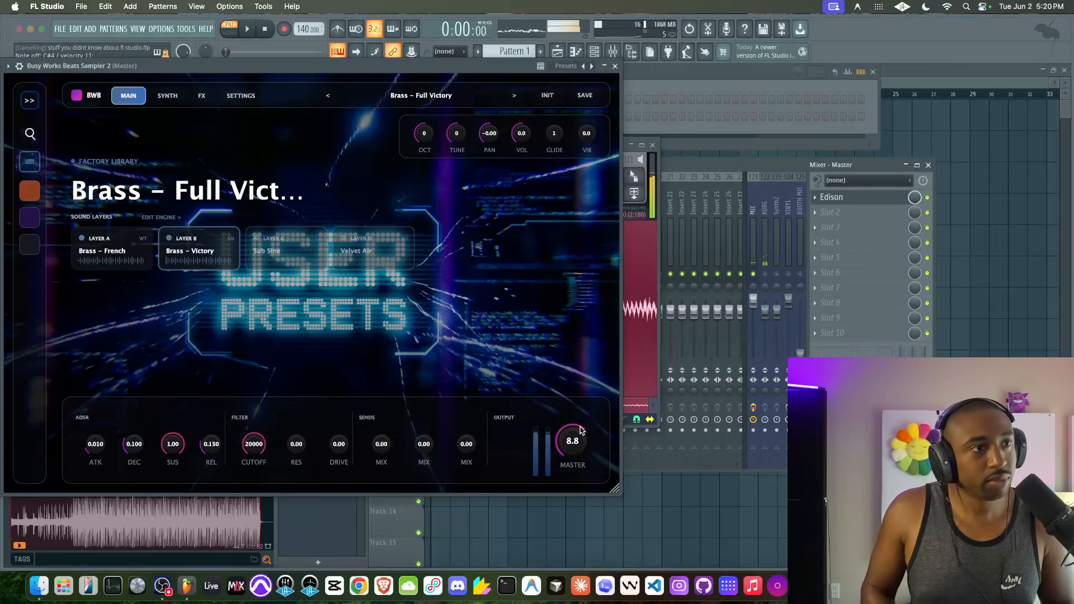
pyautogui.click(616, 69)
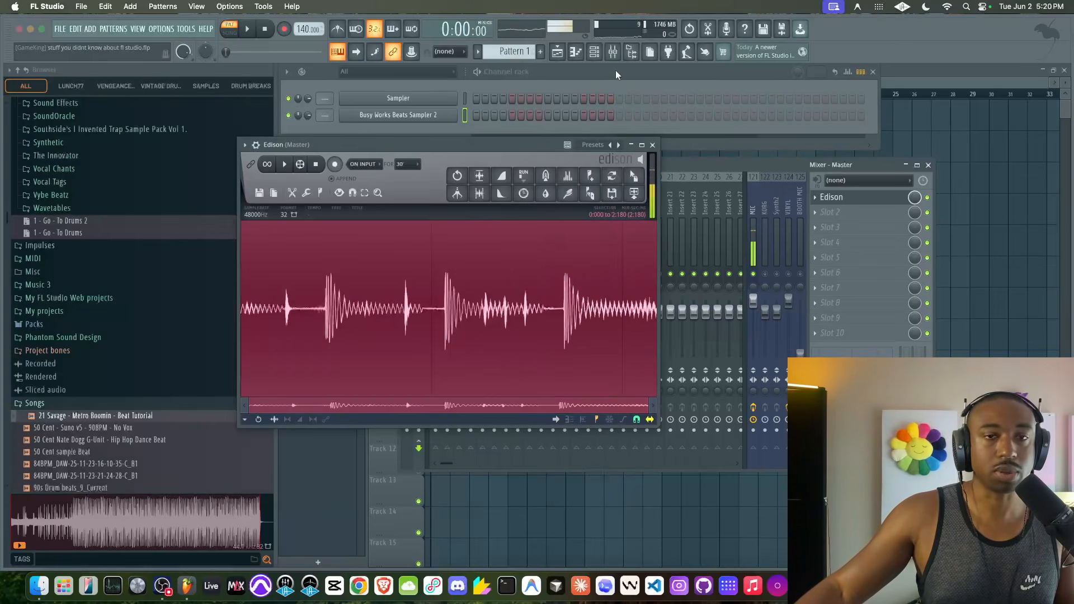
pyautogui.click(653, 145)
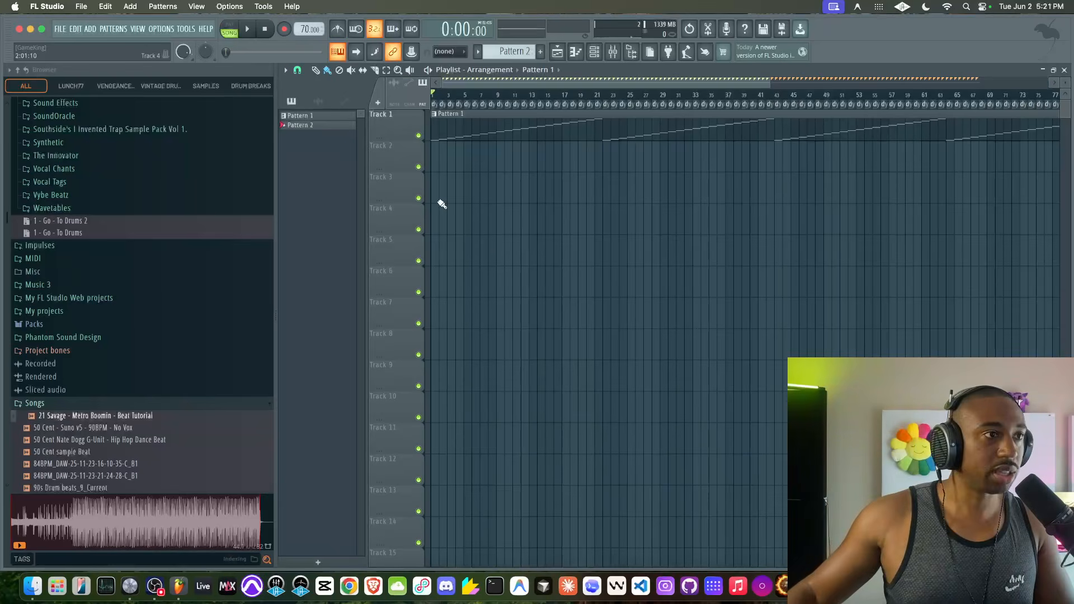
# - Hide the browser to widen the playlist and inspect the dynamic and note markers along the timeline
pyautogui.scroll(5, 442, 176)
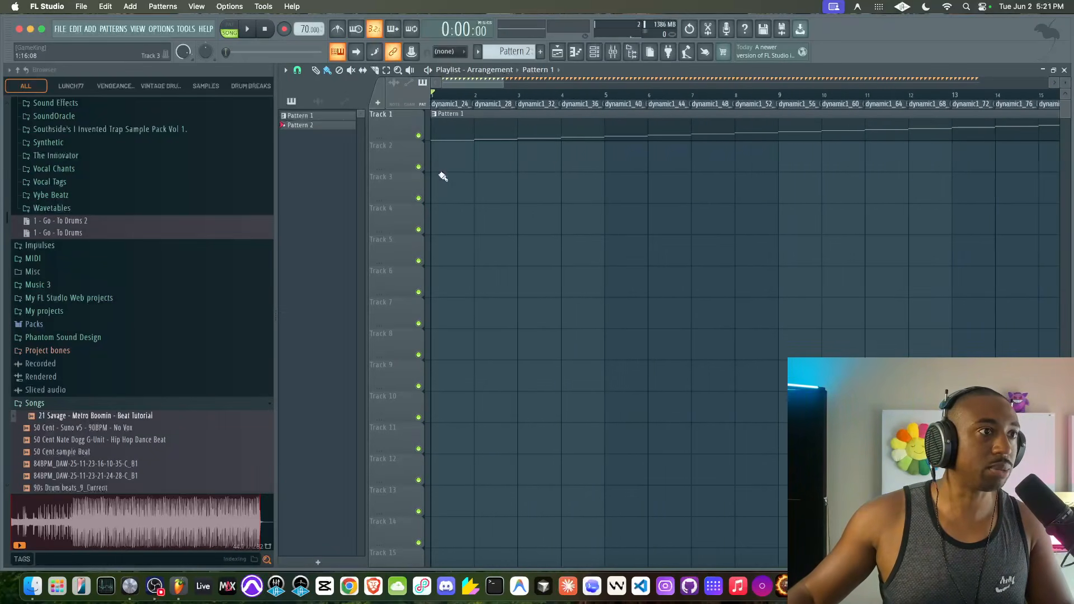
pyautogui.scroll(3, 441, 176)
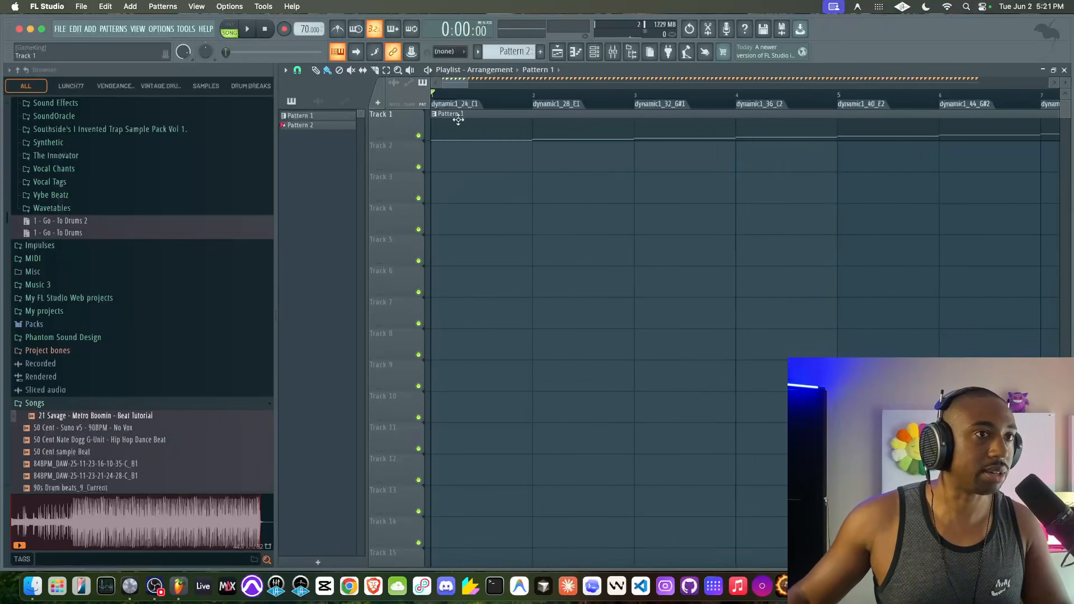
pyautogui.click(631, 52)
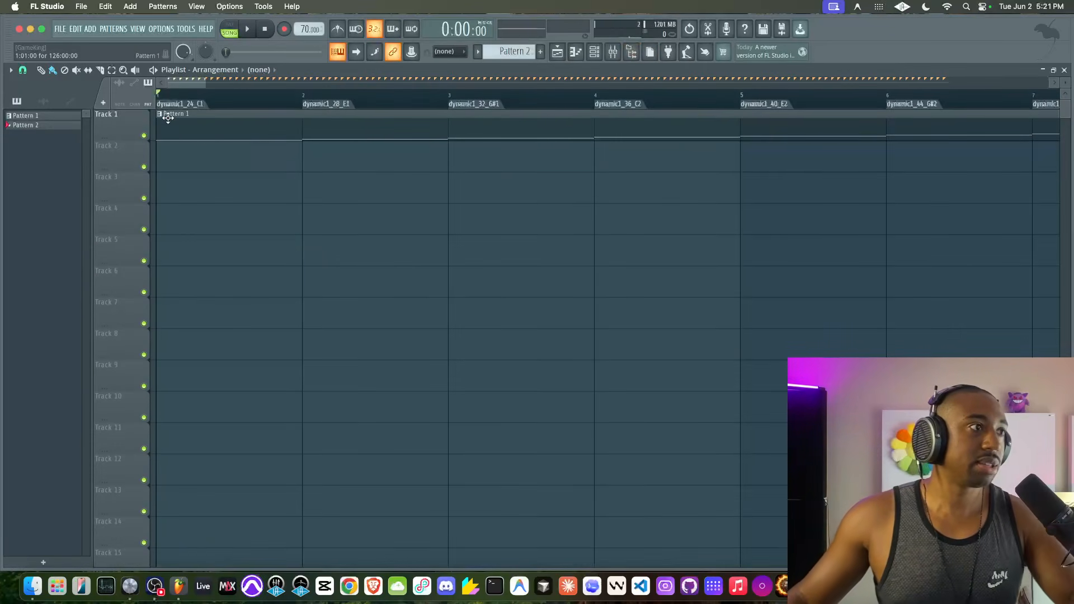
pyautogui.scroll(-2, 196, 125)
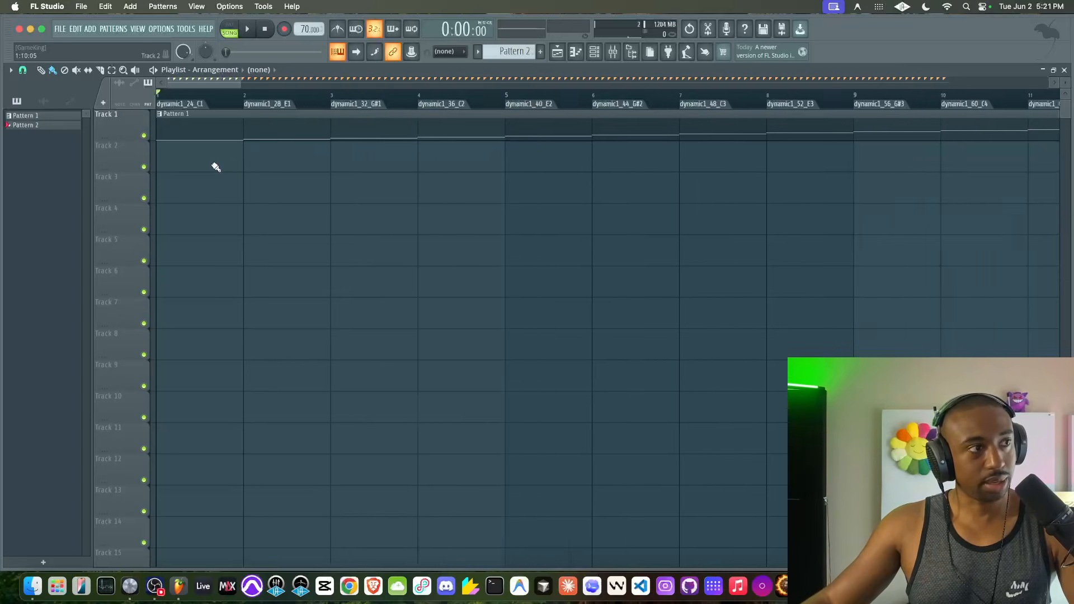
# - Examine the ascending notes of Pattern 1 in the piano roll and return to the playlist
pyautogui.doubleClick(206, 127)
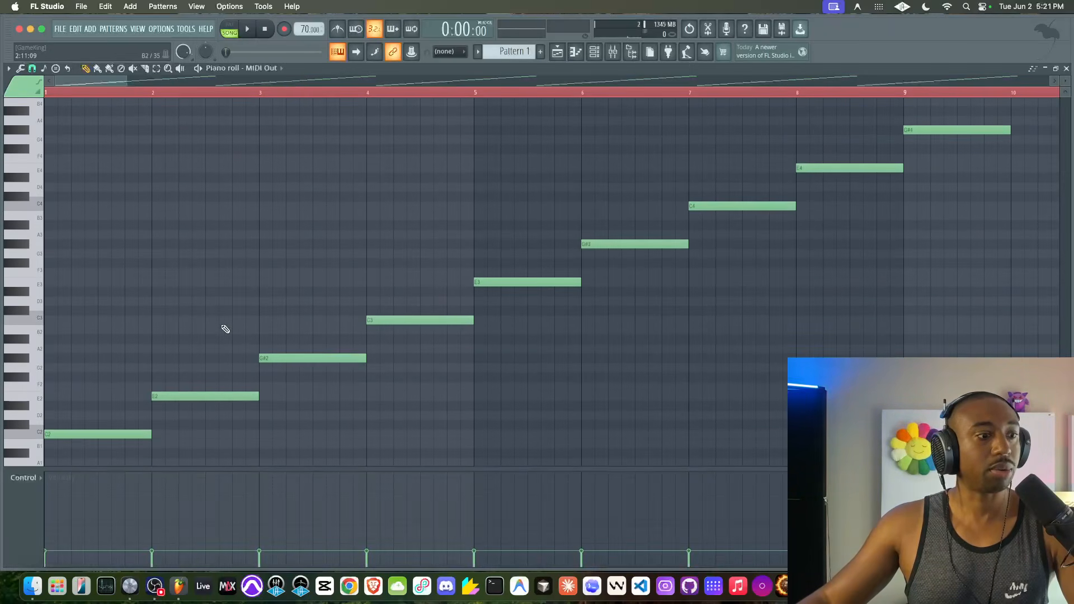
pyautogui.scroll(-1, 235, 336)
pyautogui.scroll(-2, 522, 388)
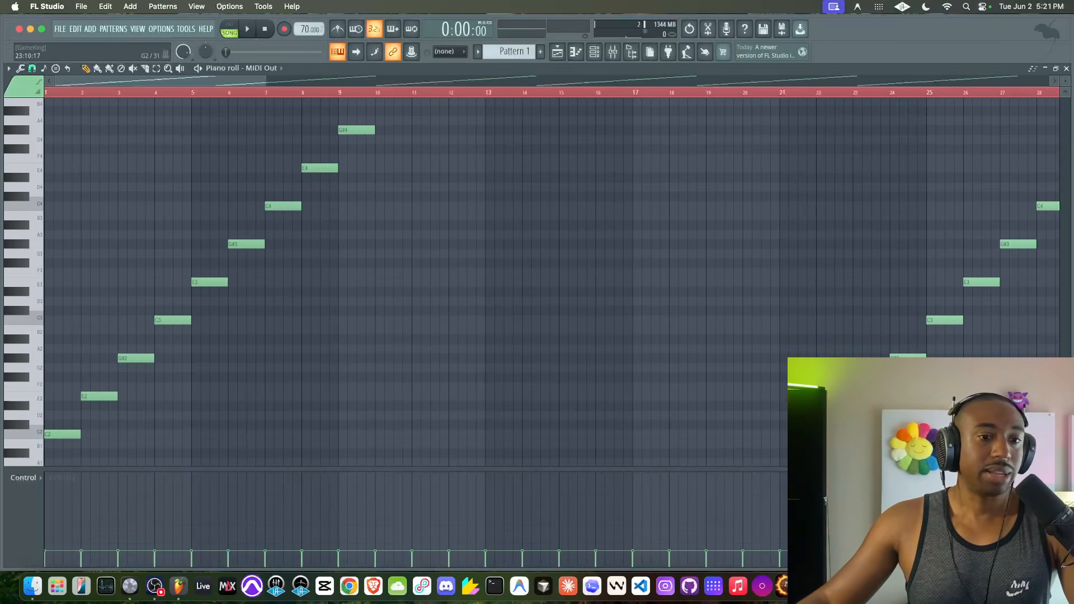
pyautogui.click(1066, 68)
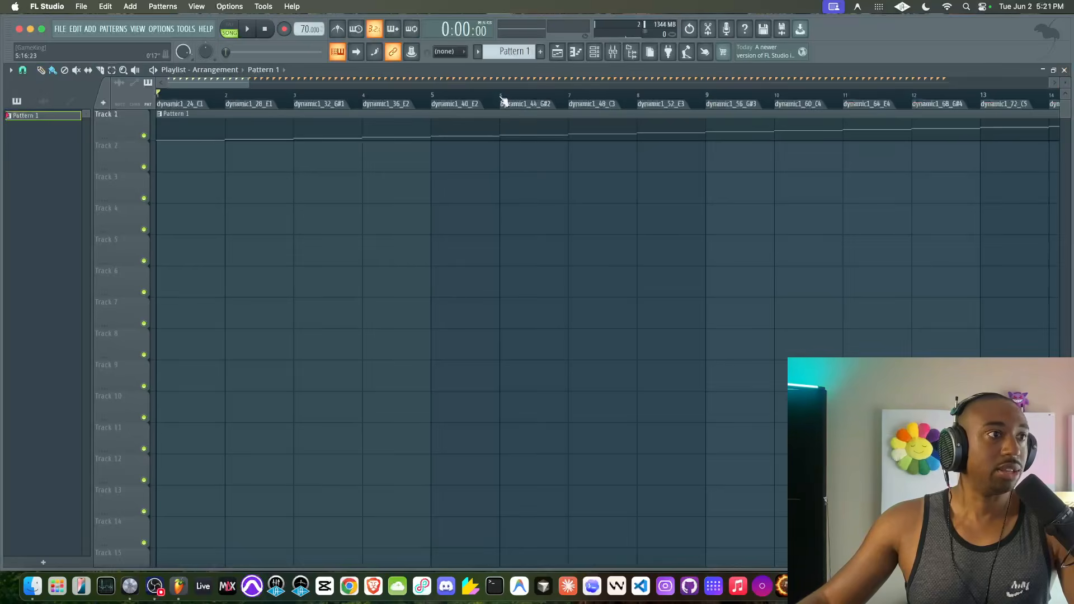
# - View the MIDI Out channel's settings, and open that channel's notes in the piano roll
pyautogui.click(595, 52)
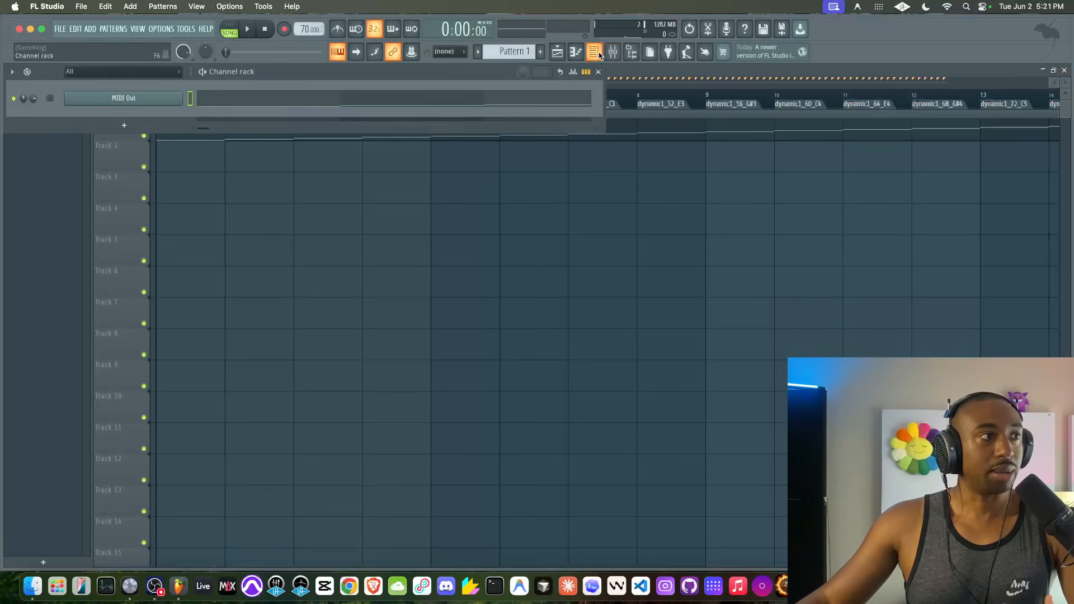
pyautogui.click(128, 110)
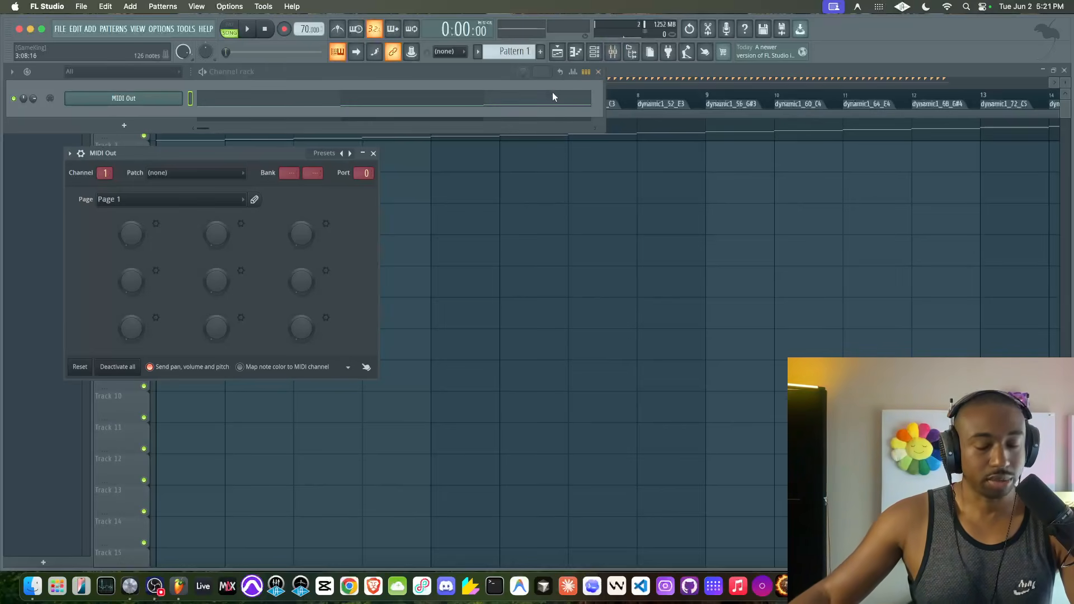
pyautogui.click(549, 111)
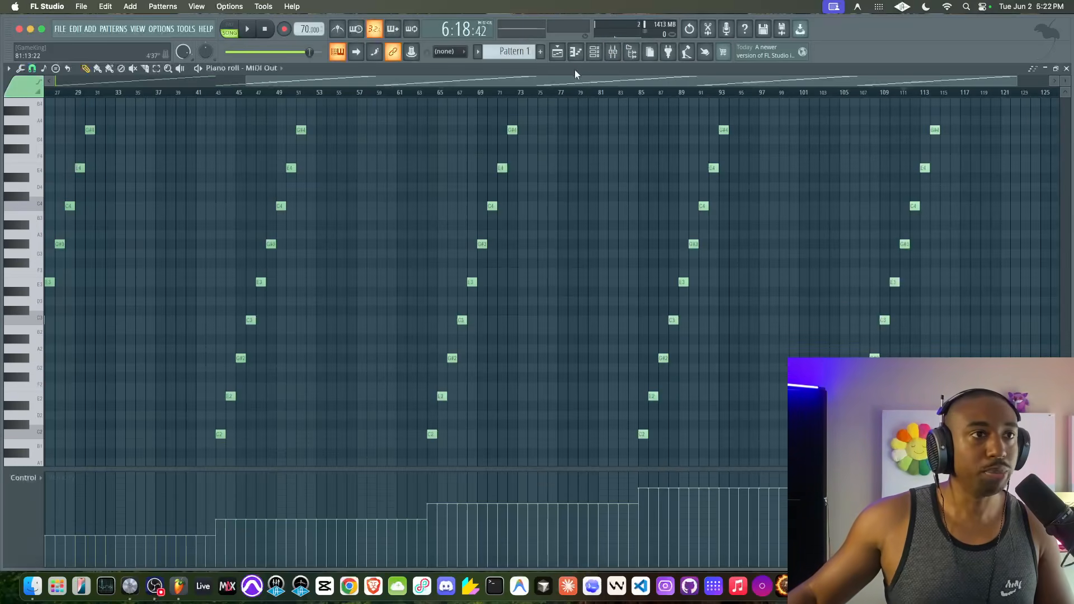
# - Compare the MIDI Out channel's port with the KRONOS SOUND output port in the MIDI settings
pyautogui.click(593, 58)
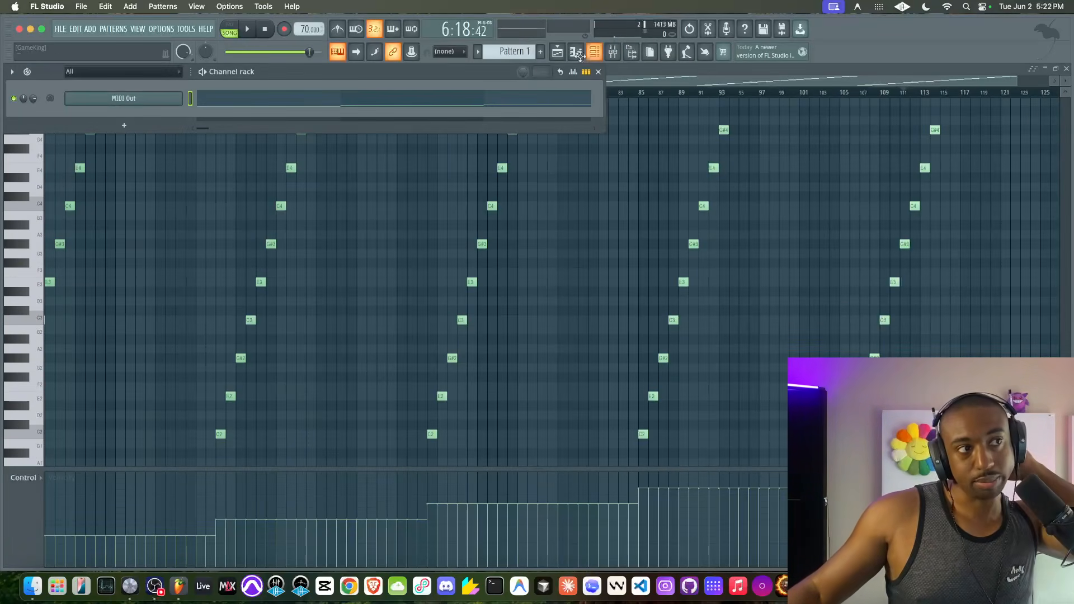
pyautogui.click(162, 106)
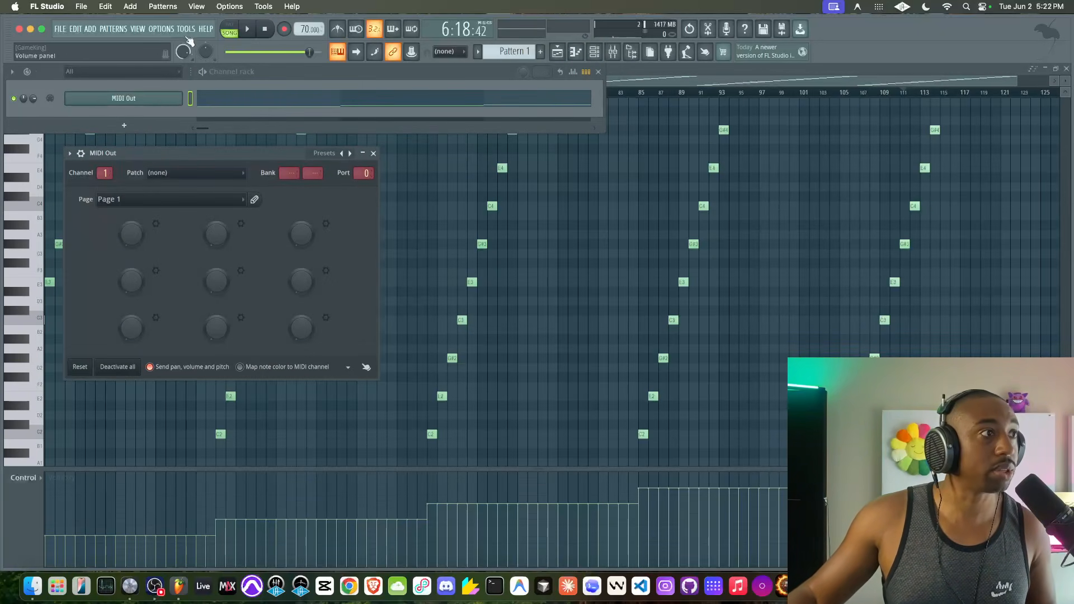
pyautogui.click(162, 28)
pyautogui.click(173, 50)
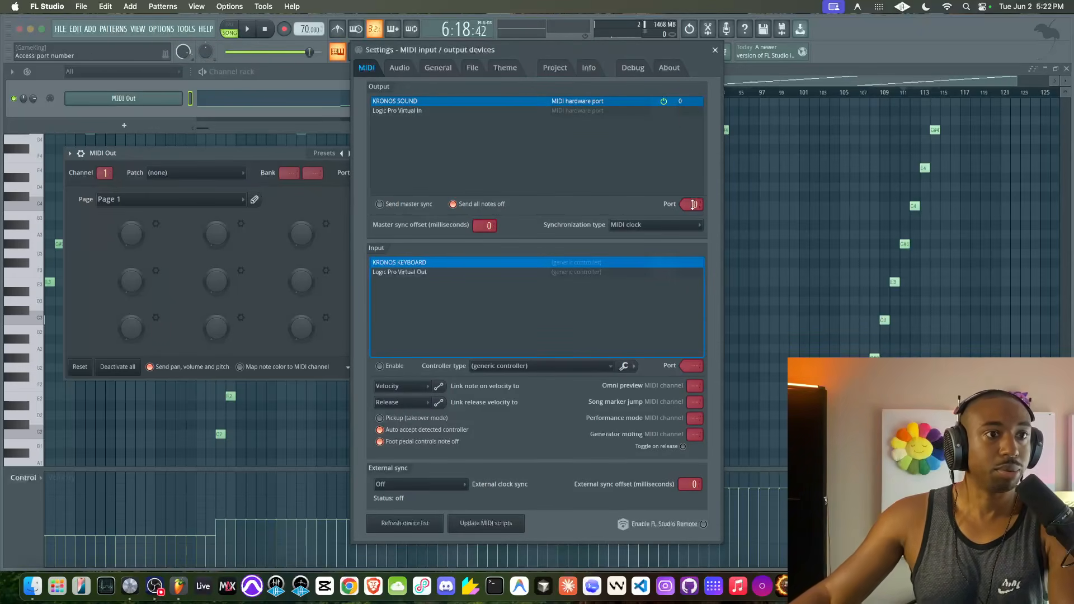
pyautogui.click(715, 50)
pyautogui.moveTo(286, 149); pyautogui.dragTo(299, 127)
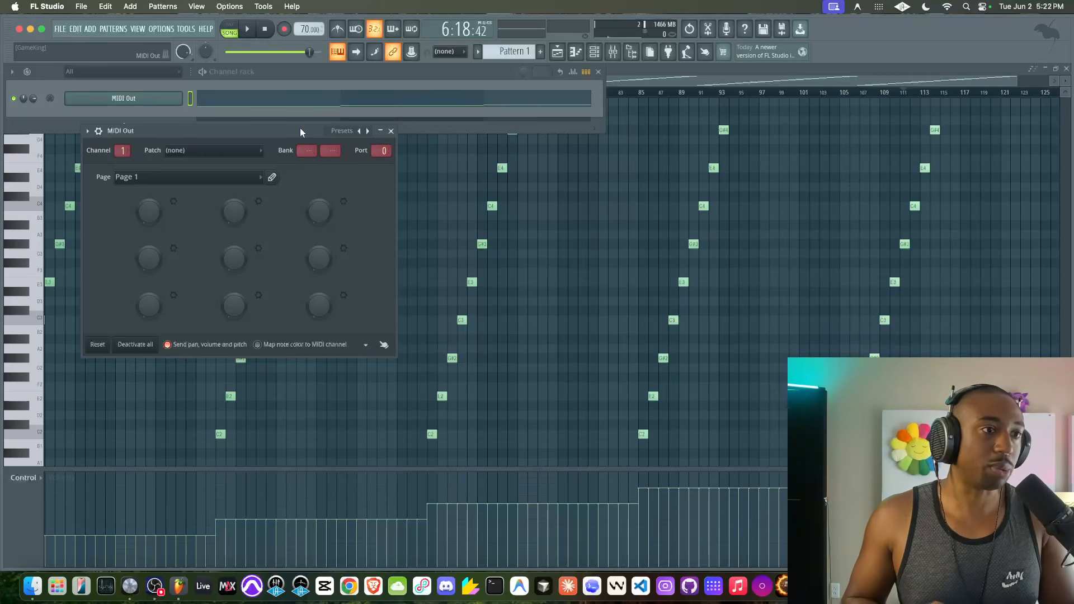
pyautogui.moveTo(300, 131); pyautogui.dragTo(277, 128)
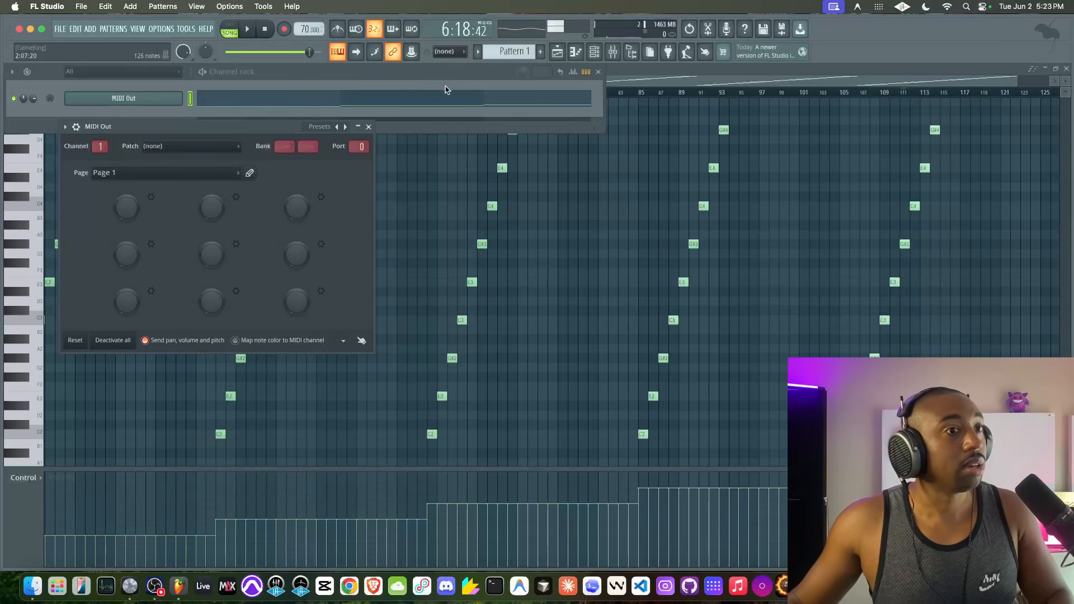
# - Play the MIDI Out notes briefly from around bar 92 in the piano roll
pyautogui.click(721, 97)
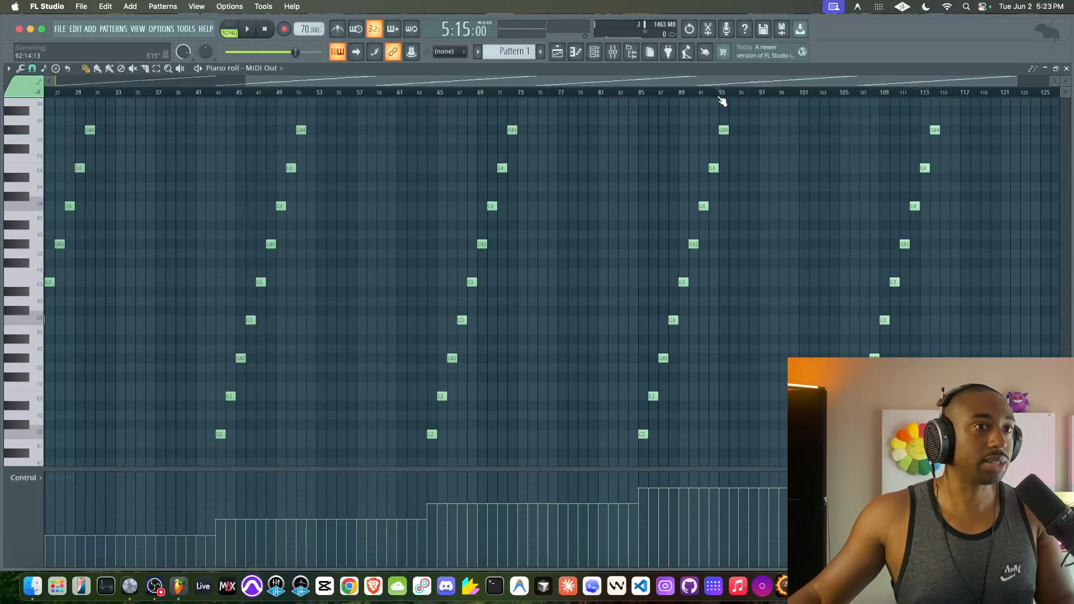
pyautogui.press('space')
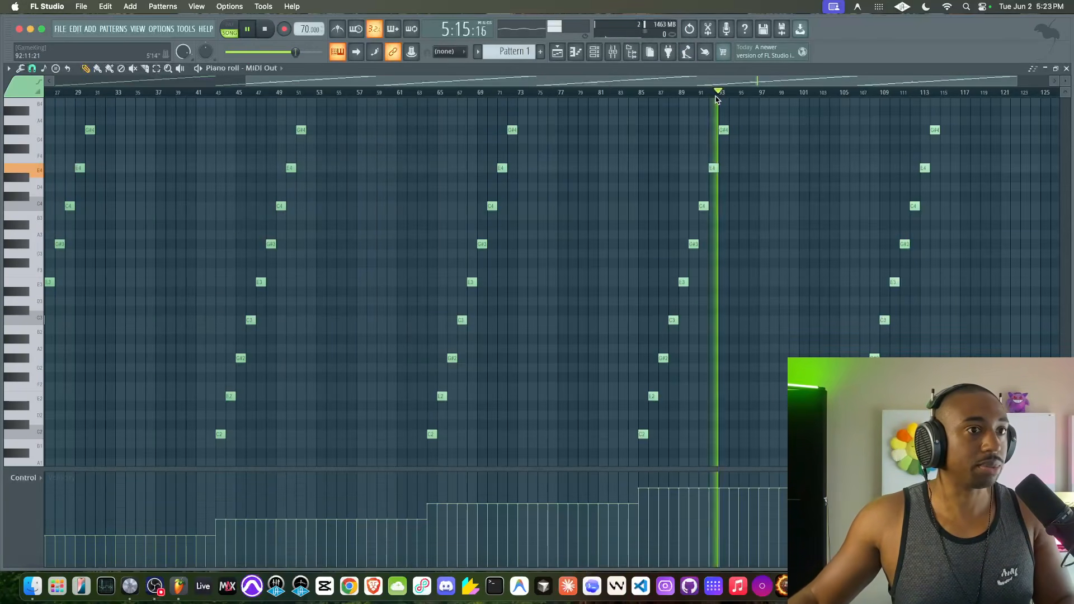
pyautogui.press('space')
# - Arm mixer track Insert 21, fed by A LINE 5 - A LINE 6, for recording and return the song position to the start
pyautogui.press('F5')
pyautogui.scroll(-3, 537, 209)
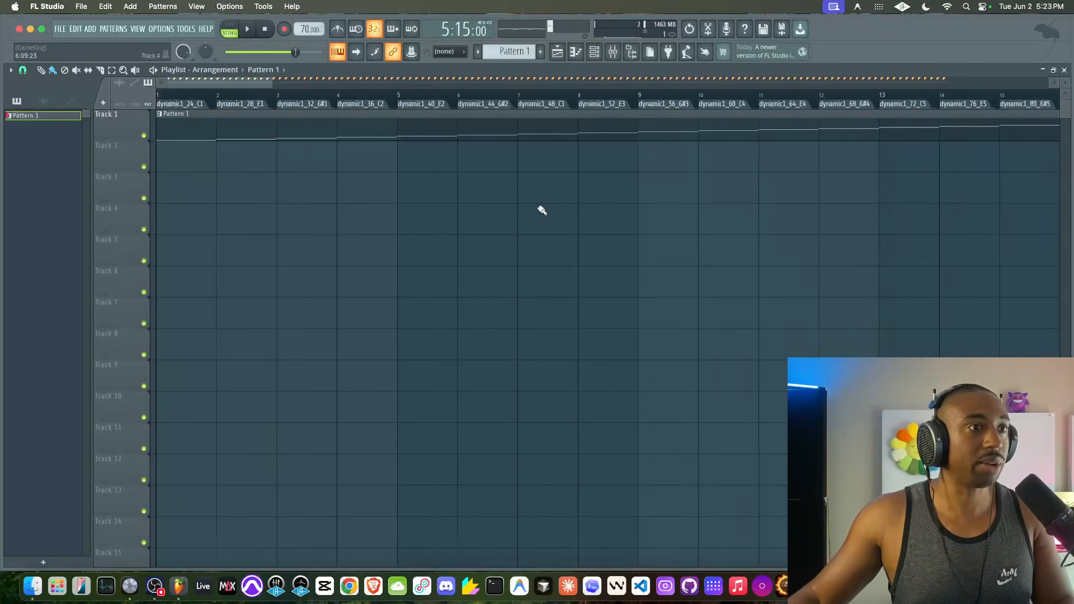
pyautogui.press('F9')
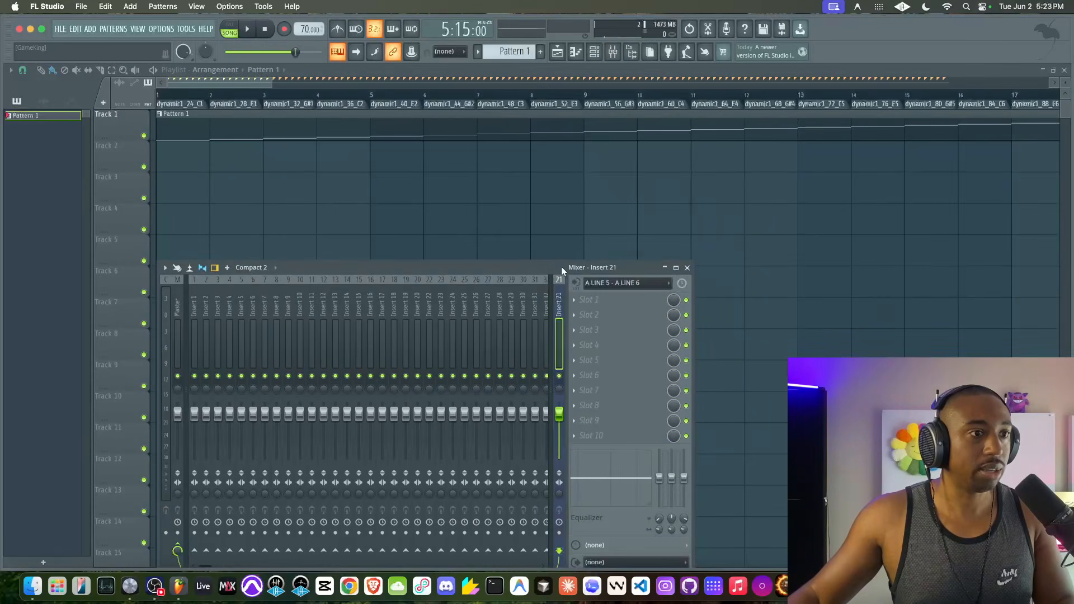
pyautogui.moveTo(562, 267); pyautogui.dragTo(592, 141)
pyautogui.click(590, 406)
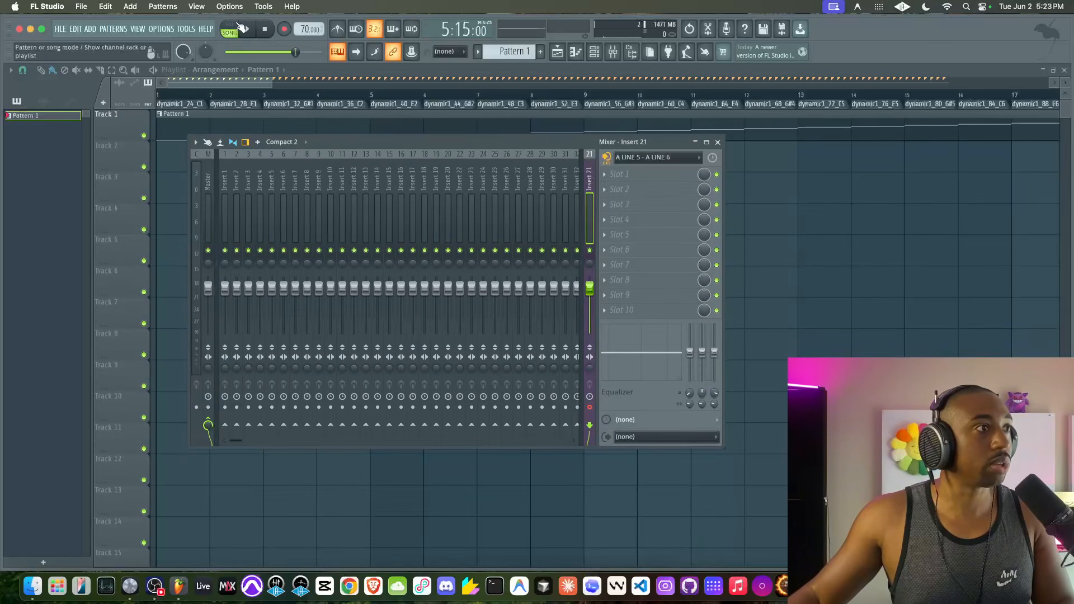
pyautogui.click(264, 31)
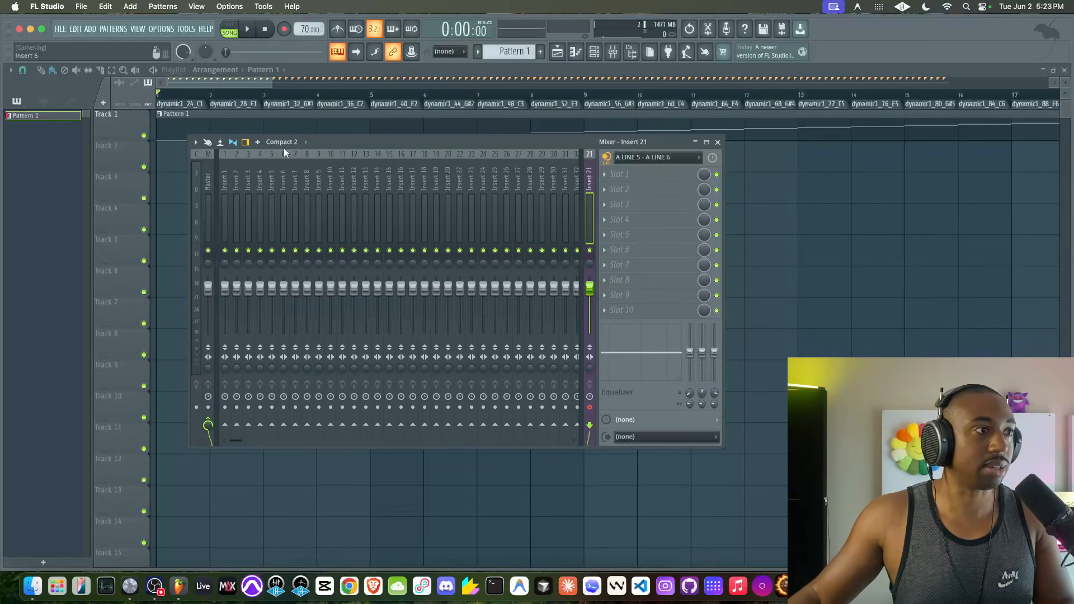
pyautogui.scroll(-5, 307, 112)
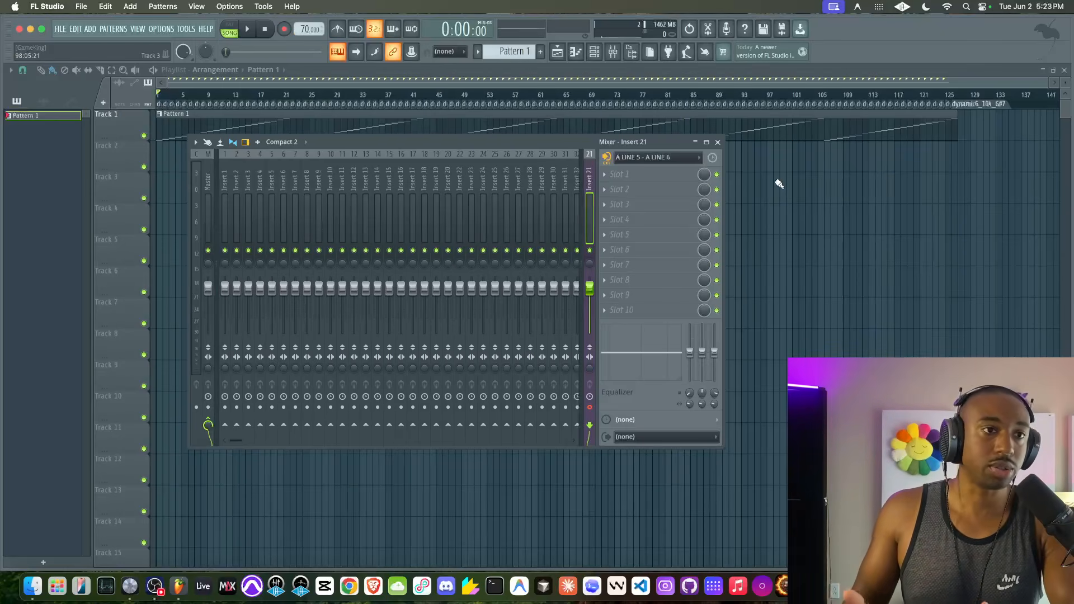
# - Add an Omnisphere instrument as a new channel below MIDI Out
pyautogui.press('F6')
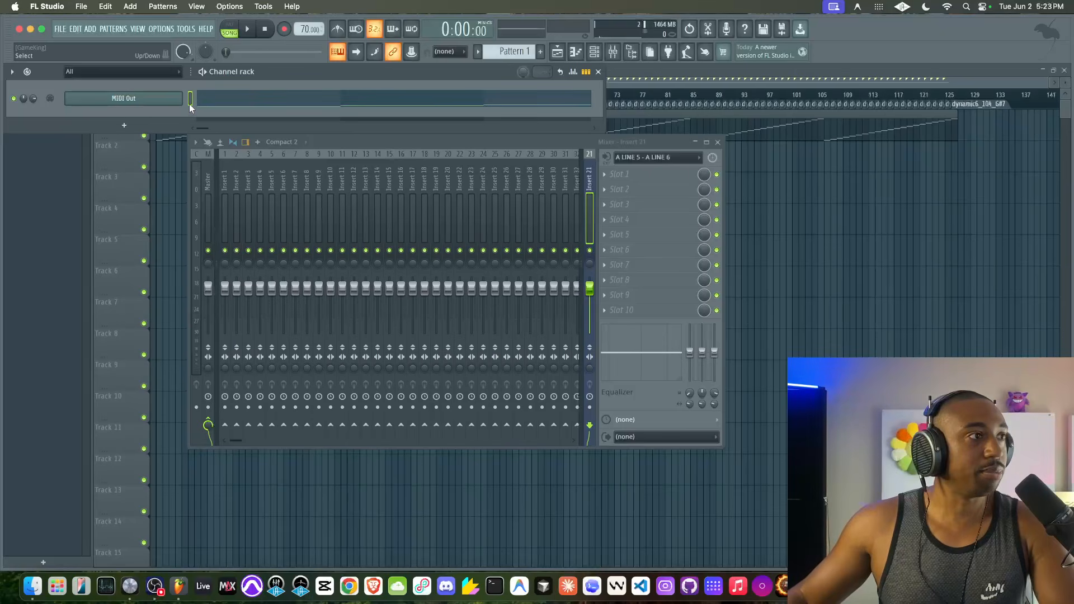
pyautogui.click(148, 126)
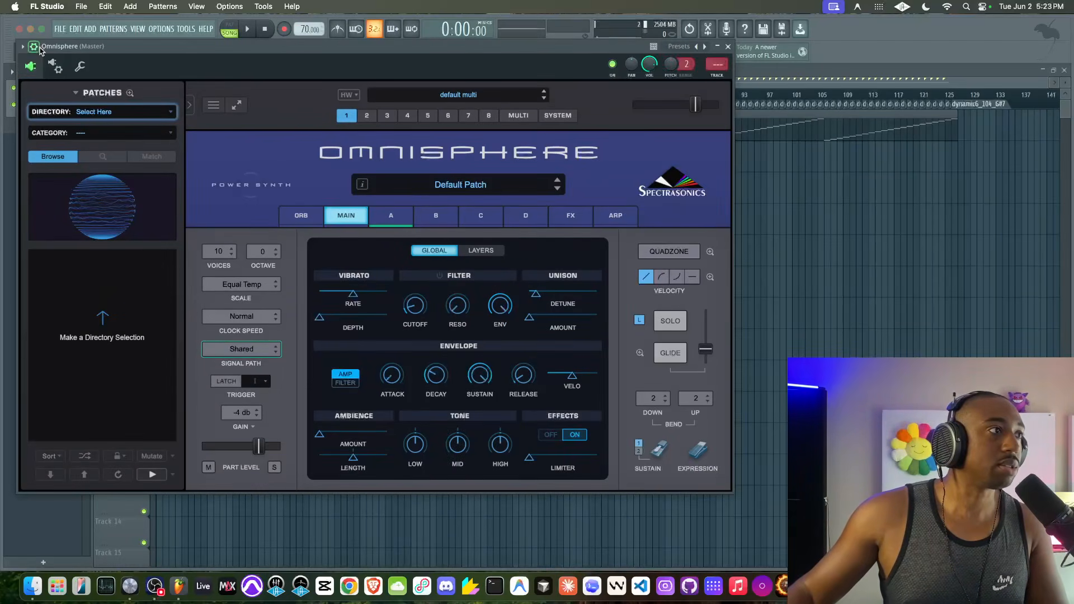
# - Set Omnisphere's MIDI input port to 0 and open the MIDI Out channel's settings
pyautogui.click(55, 66)
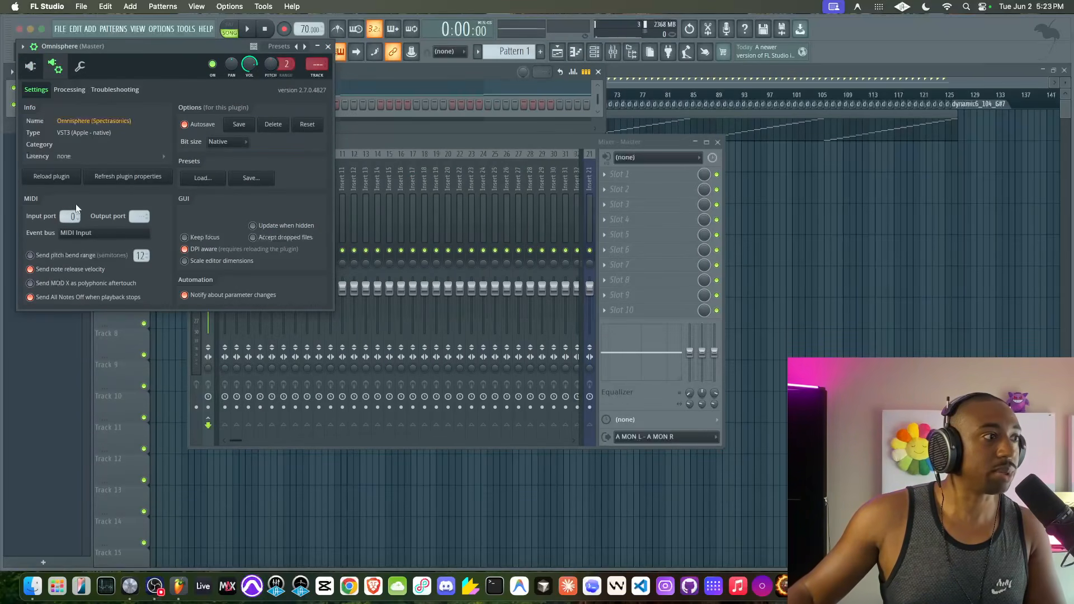
pyautogui.press('Escape')
pyautogui.click(150, 90)
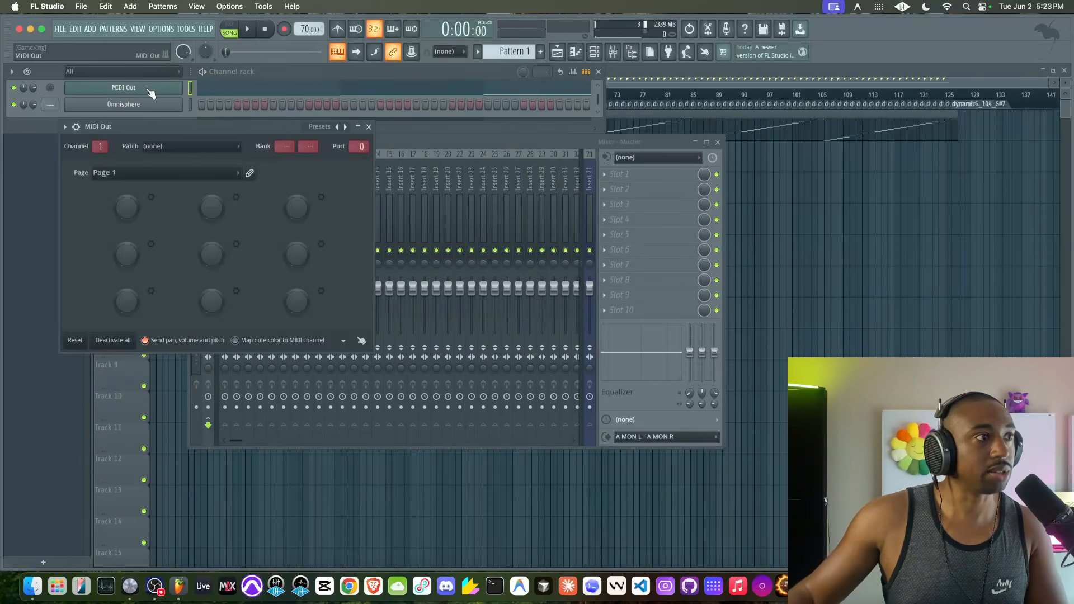
# - Check Omnisphere's MIDI settings against MIDI Out and mute mixer track Insert 21
pyautogui.click(369, 126)
pyautogui.click(124, 104)
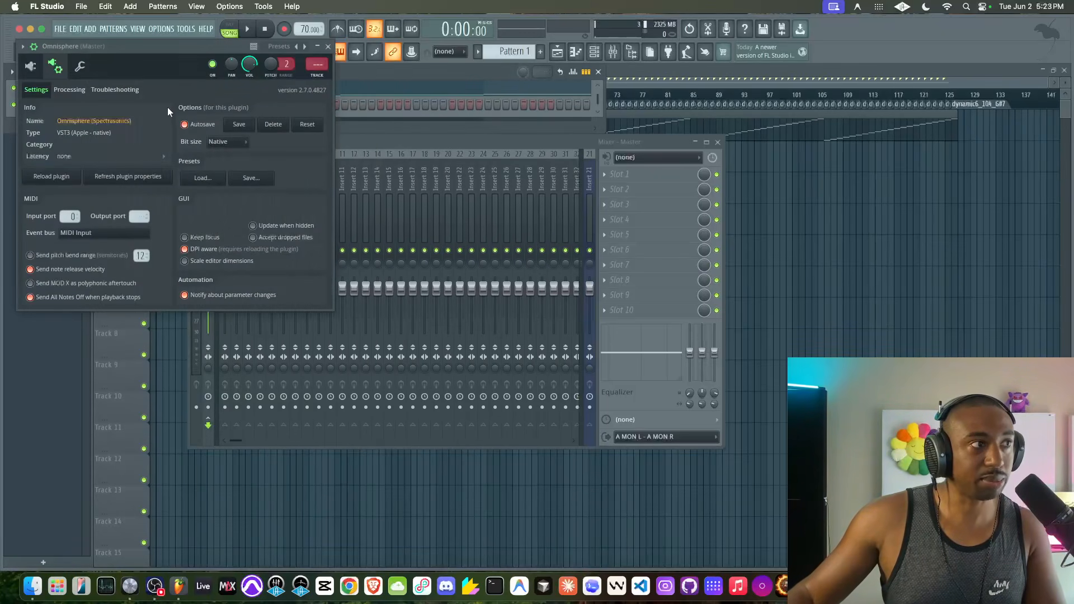
pyautogui.click(328, 46)
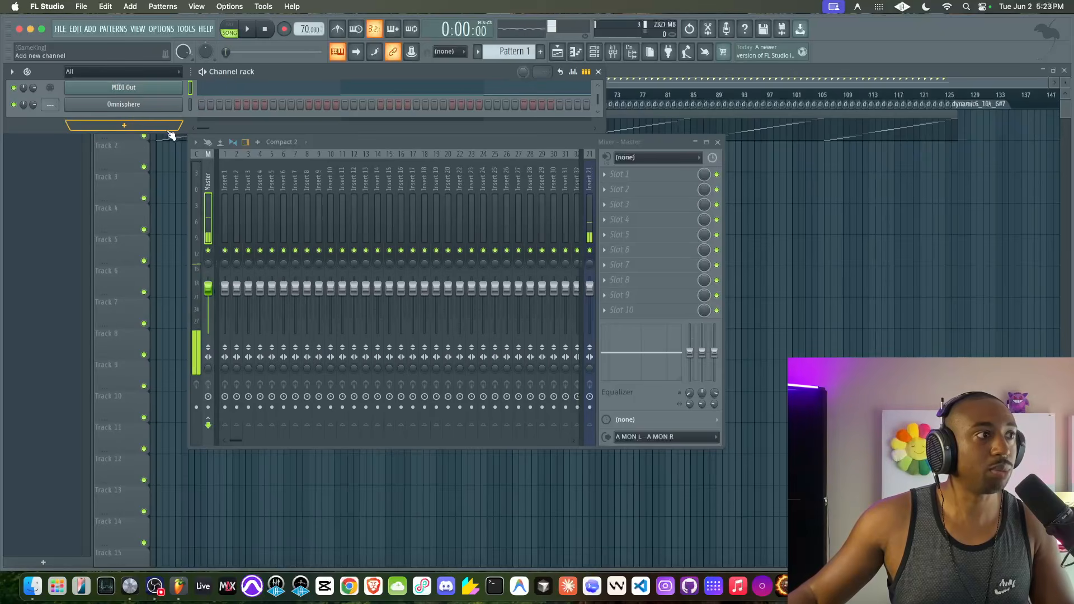
pyautogui.moveTo(194, 131); pyautogui.dragTo(193, 147)
pyautogui.click(191, 115)
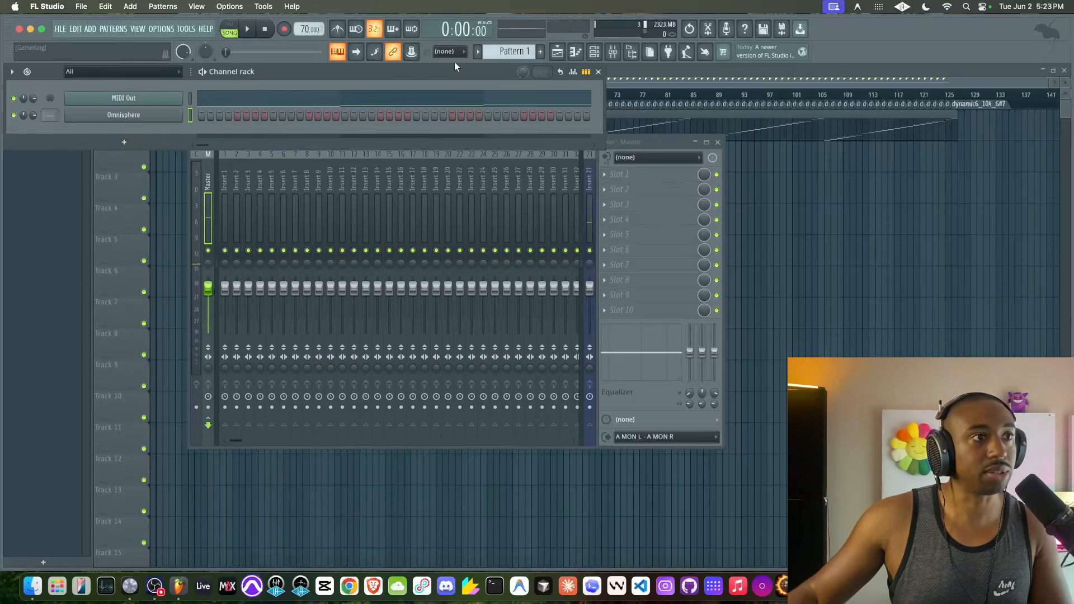
pyautogui.click(589, 250)
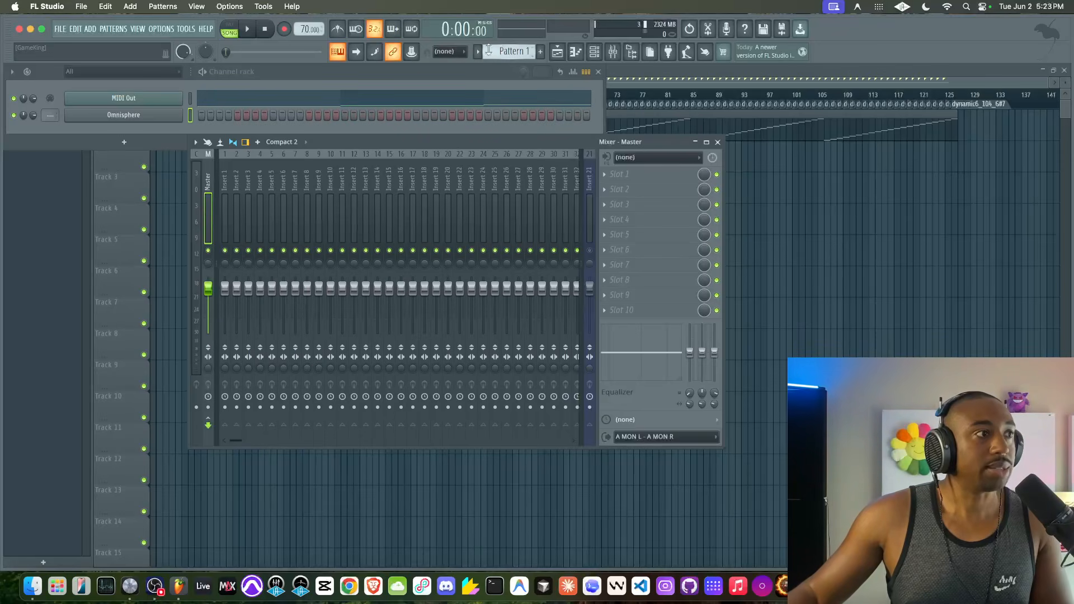
# - Load the Bell - Trapital 11 patch in Omnisphere from the Omnipresent user directory with category All
pyautogui.click(161, 113)
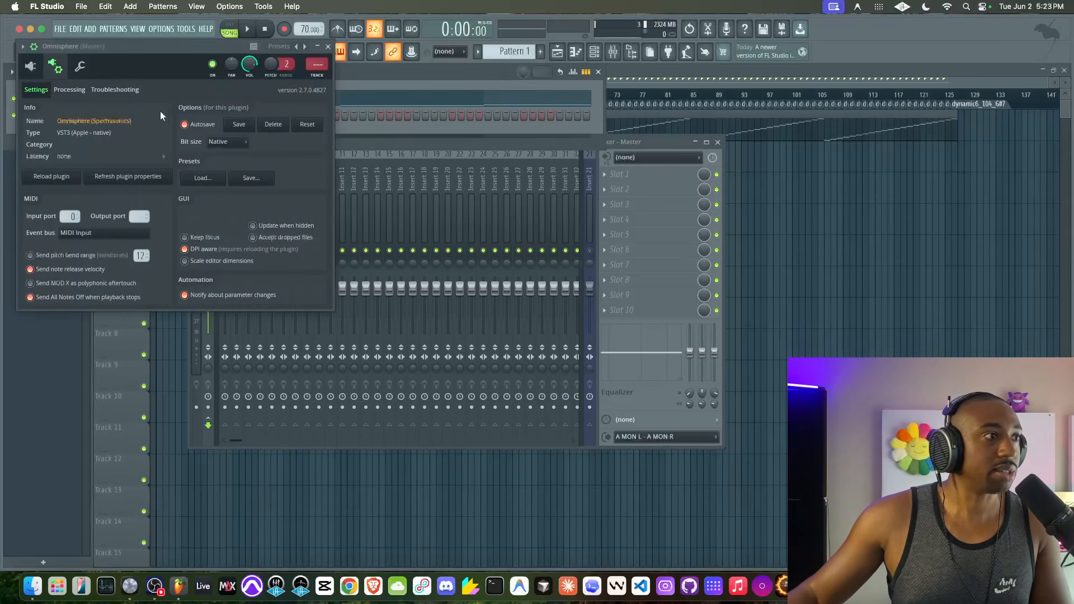
pyautogui.click(32, 68)
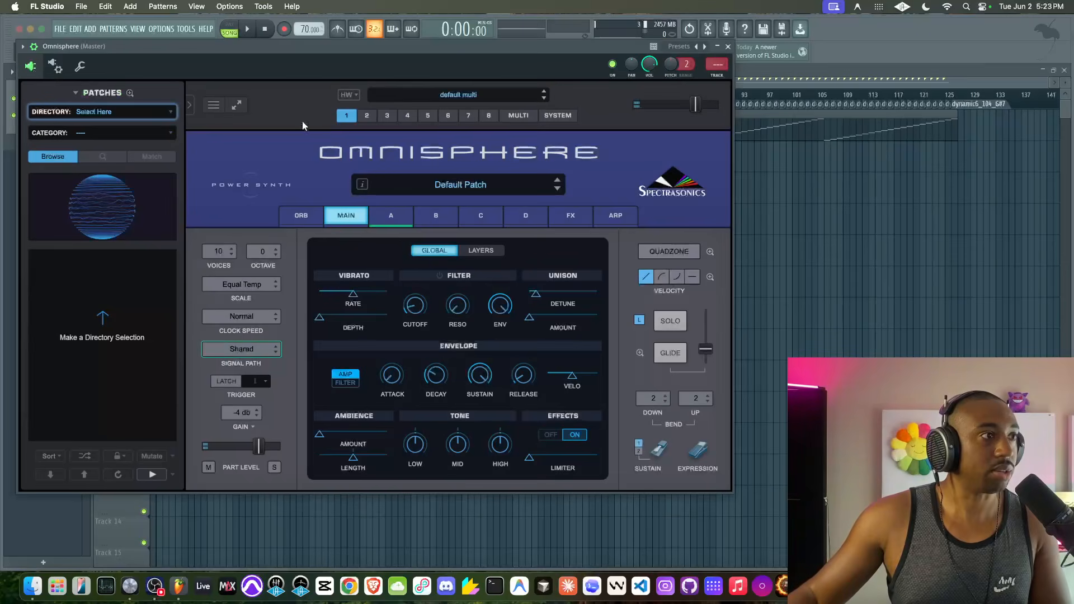
pyautogui.click(113, 114)
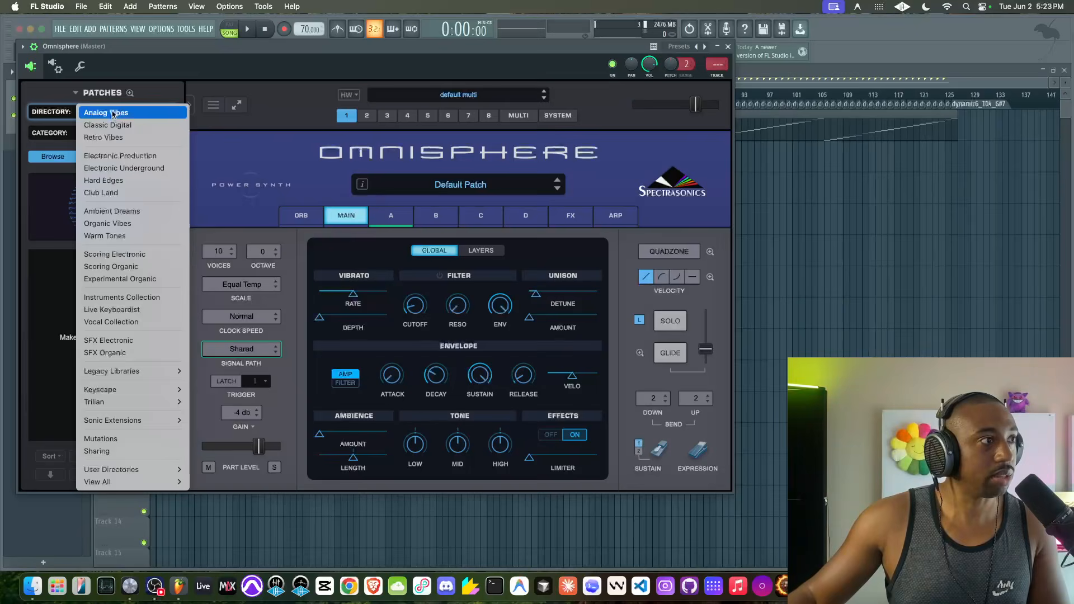
pyautogui.moveTo(145, 469)
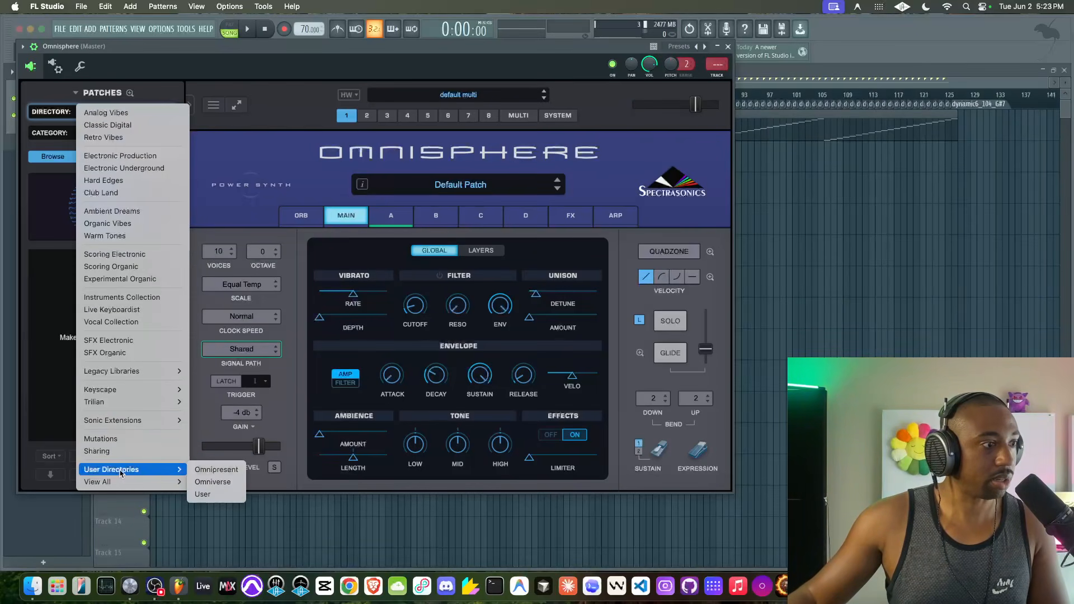
pyautogui.click(215, 470)
pyautogui.click(107, 135)
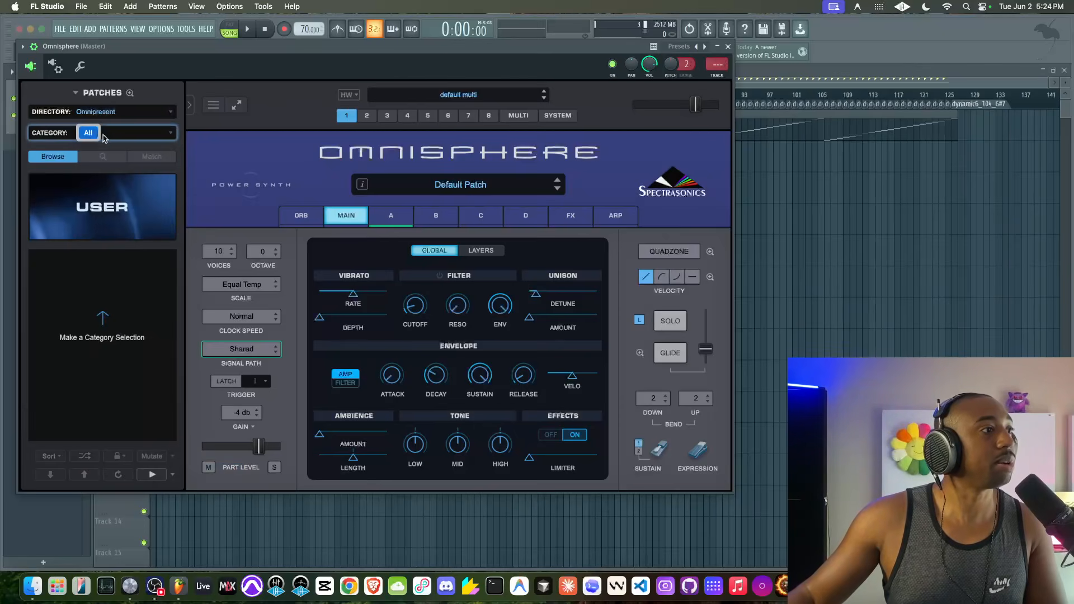
pyautogui.click(87, 134)
pyautogui.click(93, 298)
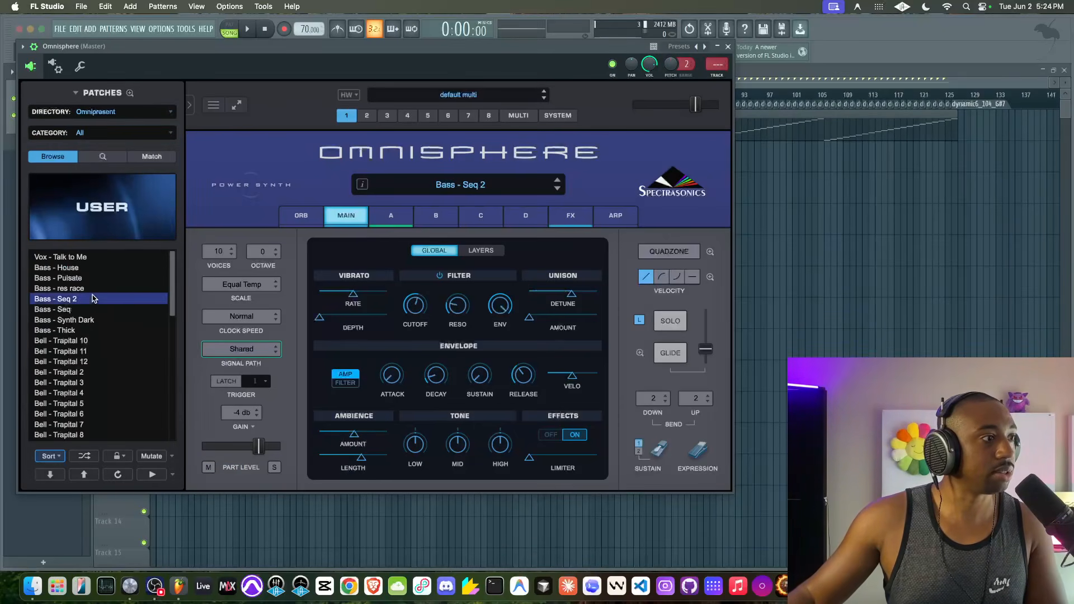
pyautogui.click(84, 350)
# - Play the note sequence through Omnisphere, jumping ahead to around bars 82 and 87, and stop playback
pyautogui.press('space')
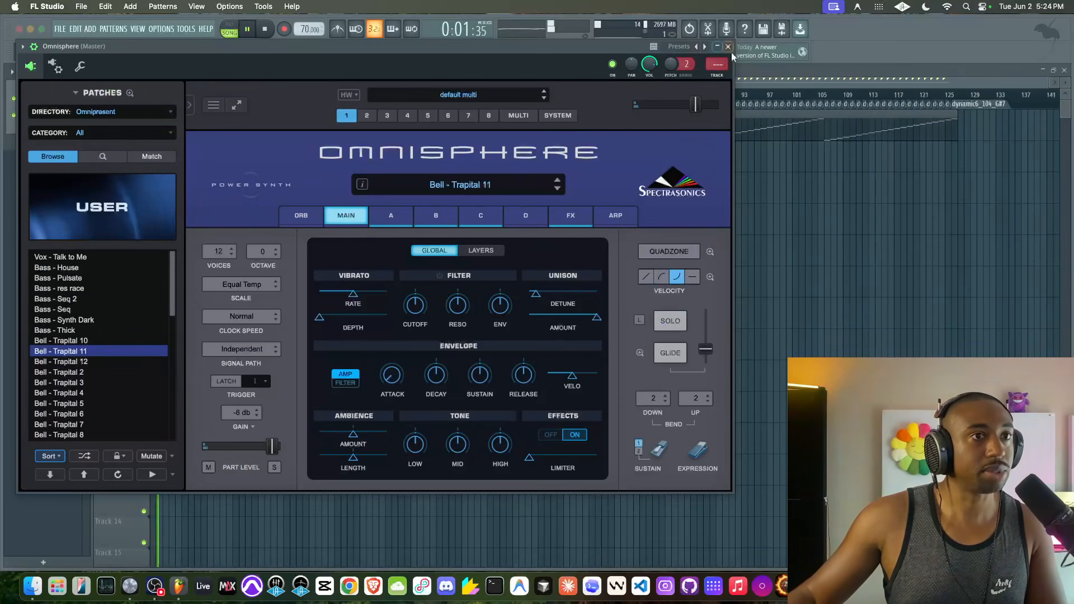
pyautogui.click(728, 47)
pyautogui.click(673, 94)
pyautogui.click(709, 95)
pyautogui.press('space')
# - Examine the note-name time markers around bar 21 of the playlist
pyautogui.rightClick(137, 112)
pyautogui.moveTo(196, 314)
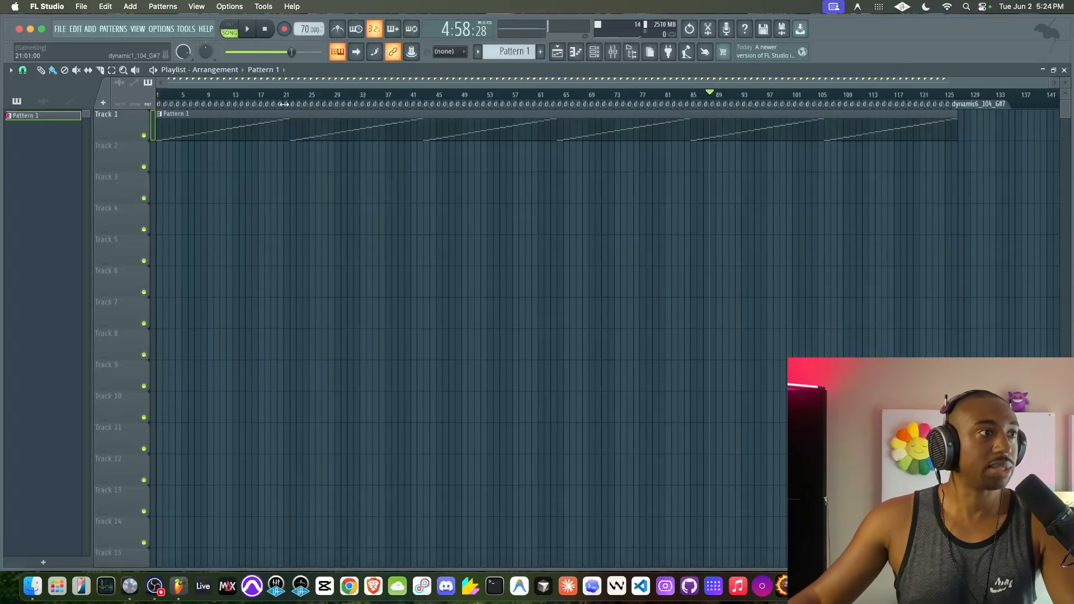
pyautogui.scroll(10, 285, 104)
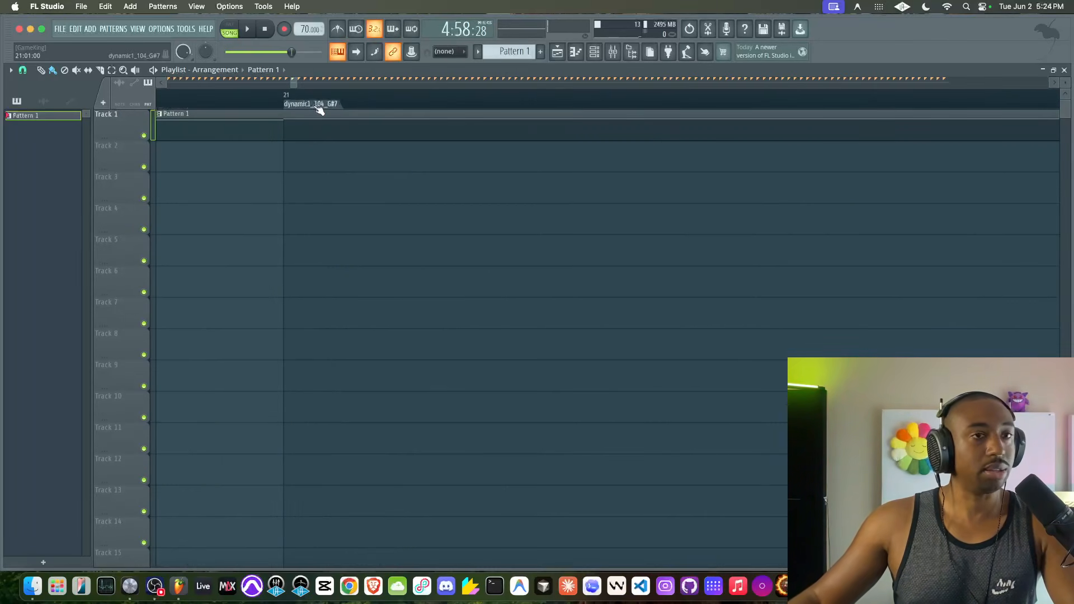
pyautogui.scroll(-10, 309, 109)
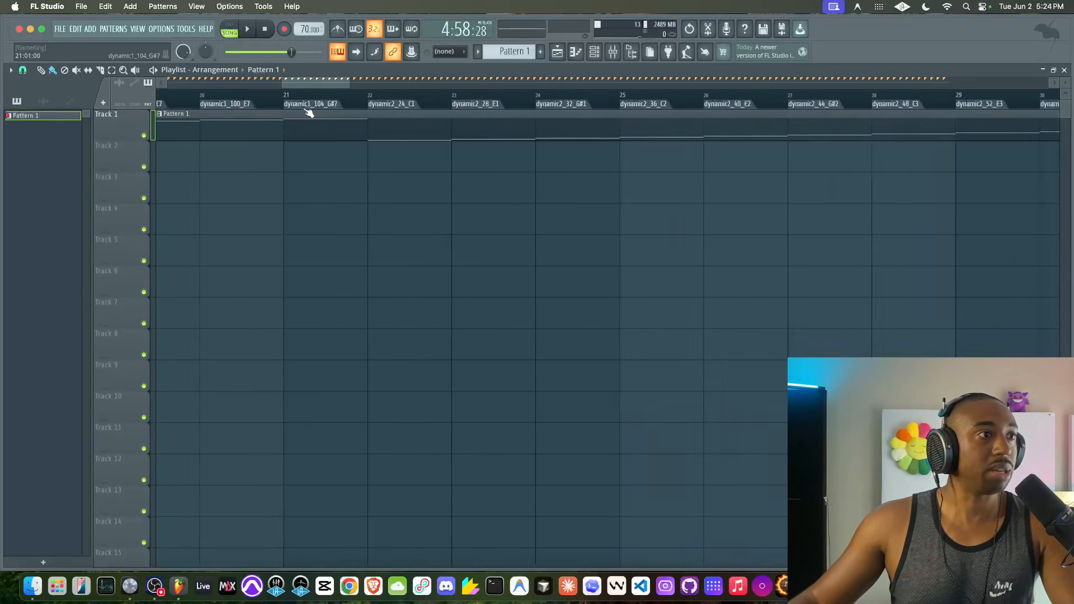
# - Consolidate playlist Track 1 into a WAV file with playlist markers saved
pyautogui.rightClick(141, 124)
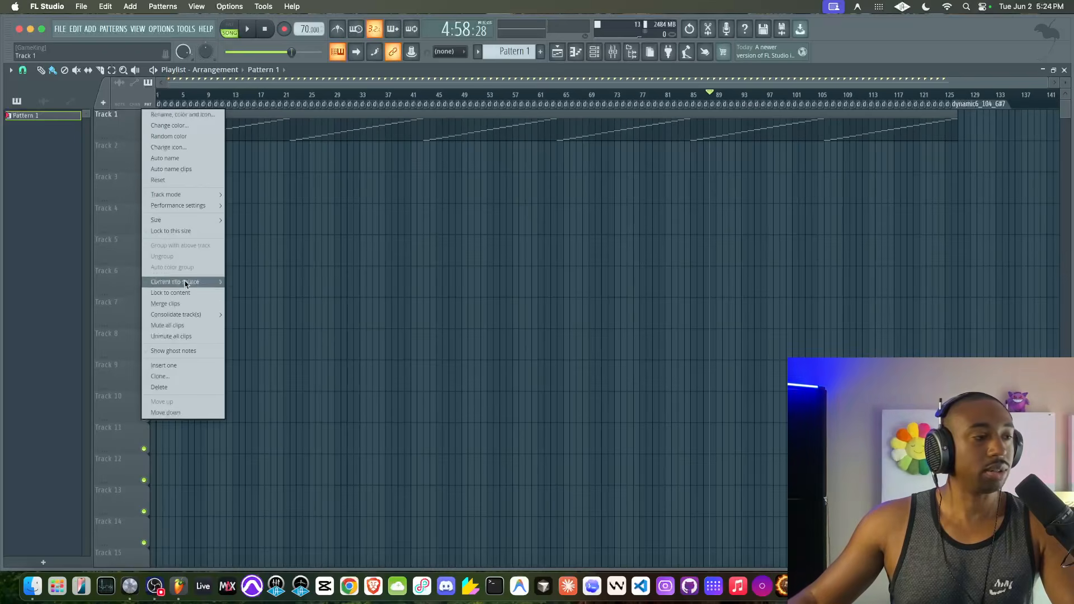
pyautogui.moveTo(193, 316)
pyautogui.click(255, 315)
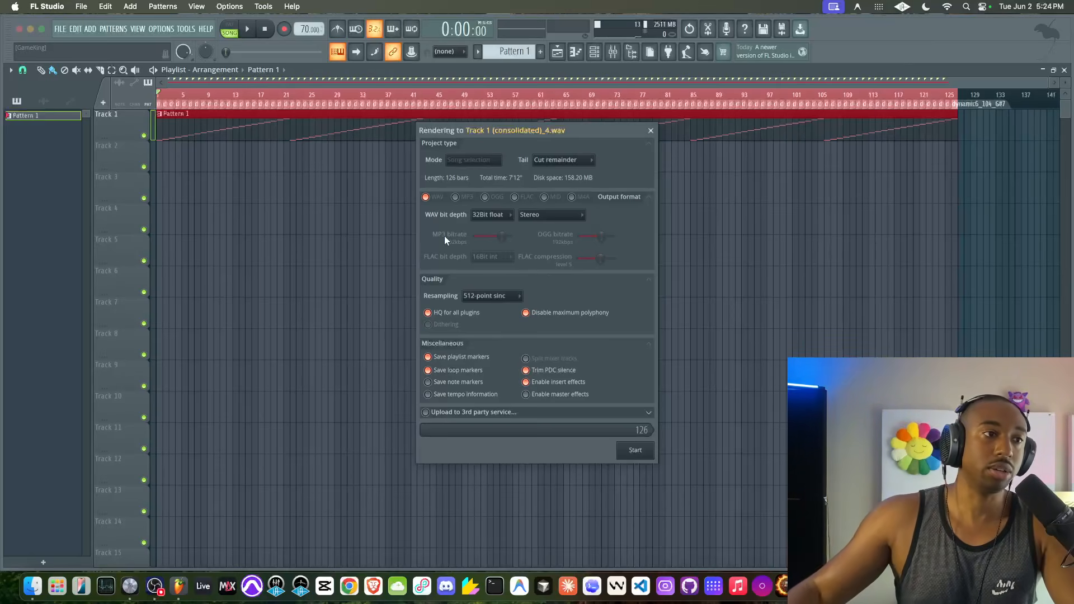
pyautogui.click(635, 451)
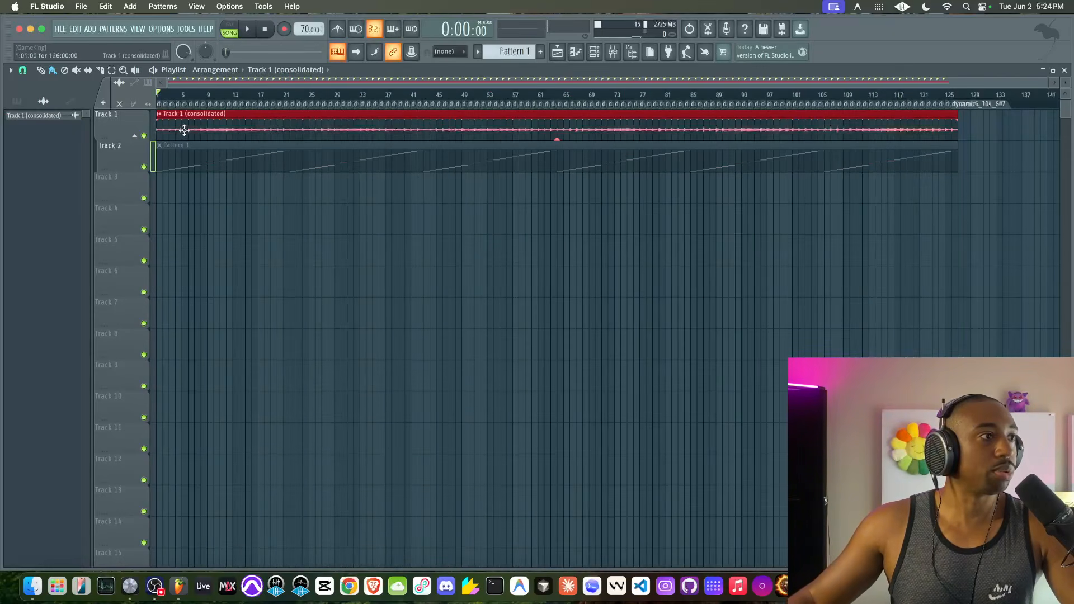
# - Increase the height of Track 1 to enlarge the consolidated clip's waveform
pyautogui.scroll(2, 161, 135)
pyautogui.scroll(2, 161, 134)
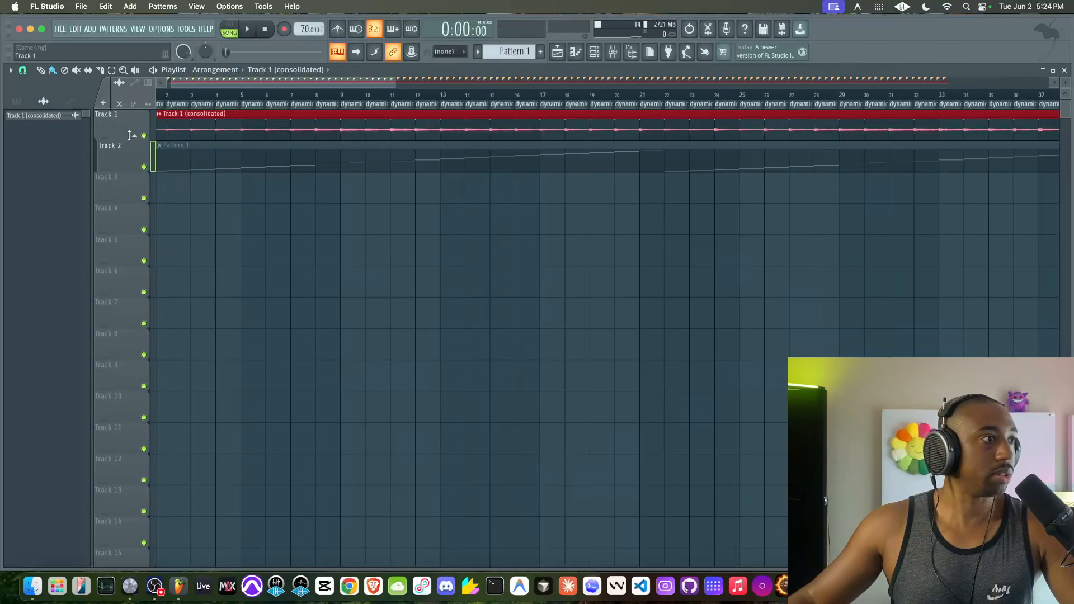
pyautogui.moveTo(127, 139); pyautogui.dragTo(126, 189)
pyautogui.scroll(3, 211, 149)
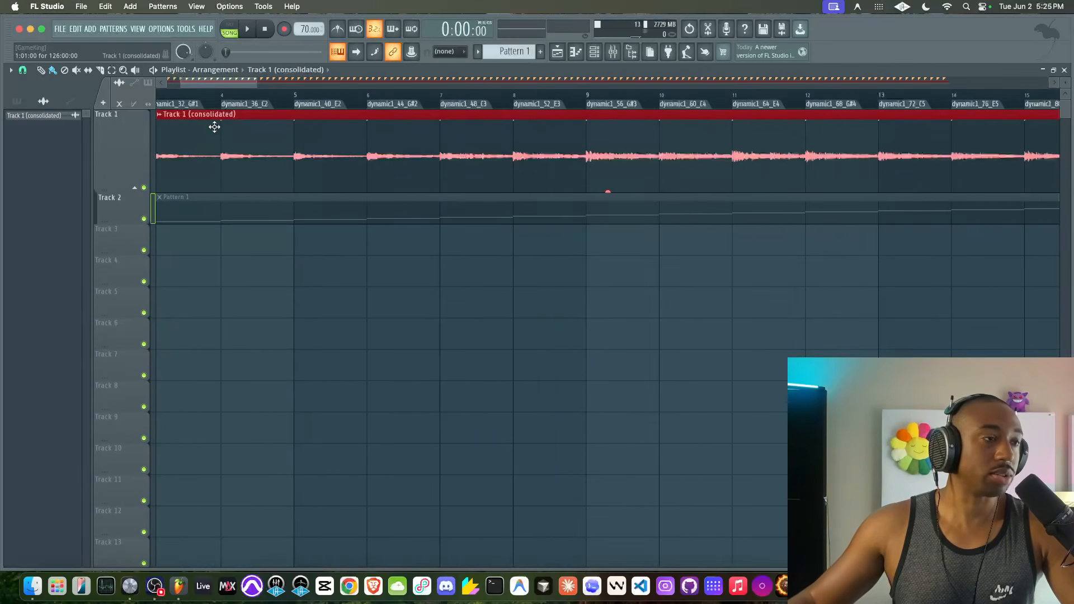
# - Open the consolidated Track 1 audio in Edison and inspect its named region markers
pyautogui.doubleClick(216, 148)
pyautogui.rightClick(140, 333)
pyautogui.click(166, 394)
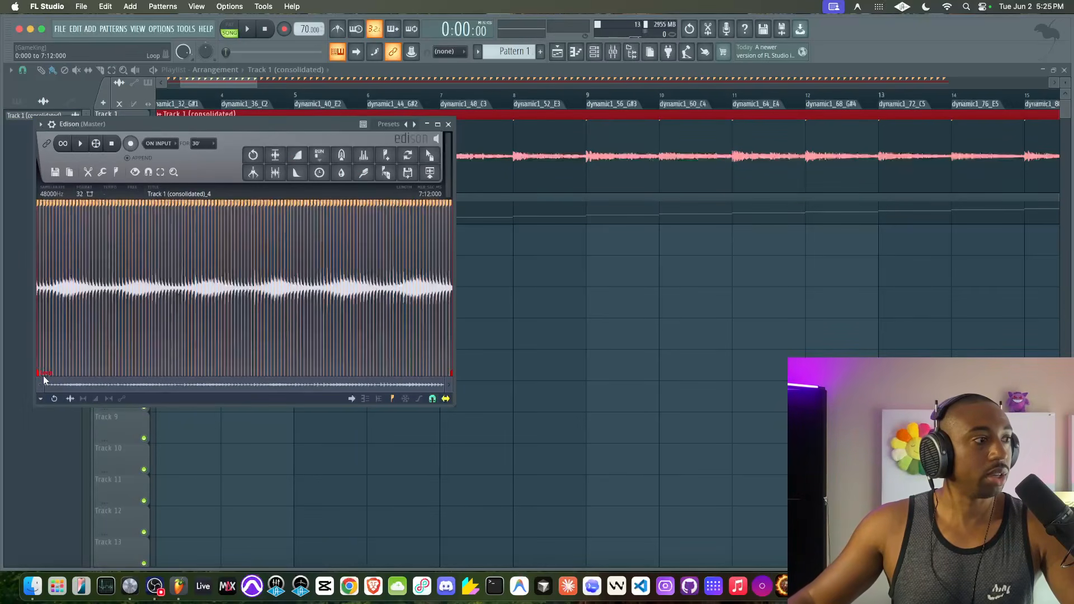
pyautogui.rightClick(44, 378)
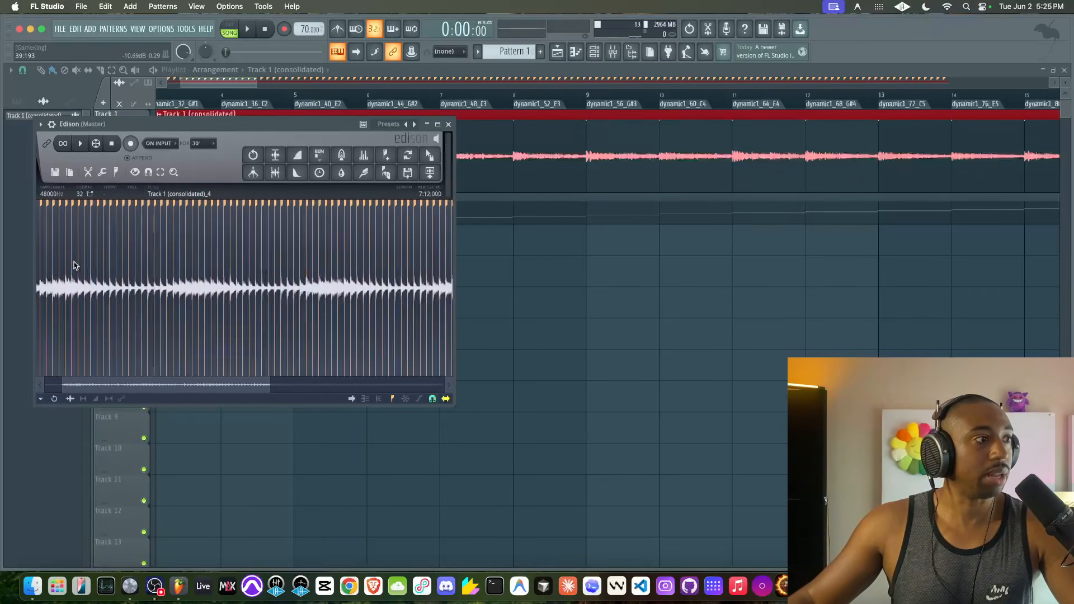
pyautogui.scroll(5, 75, 268)
pyautogui.scroll(6, 74, 266)
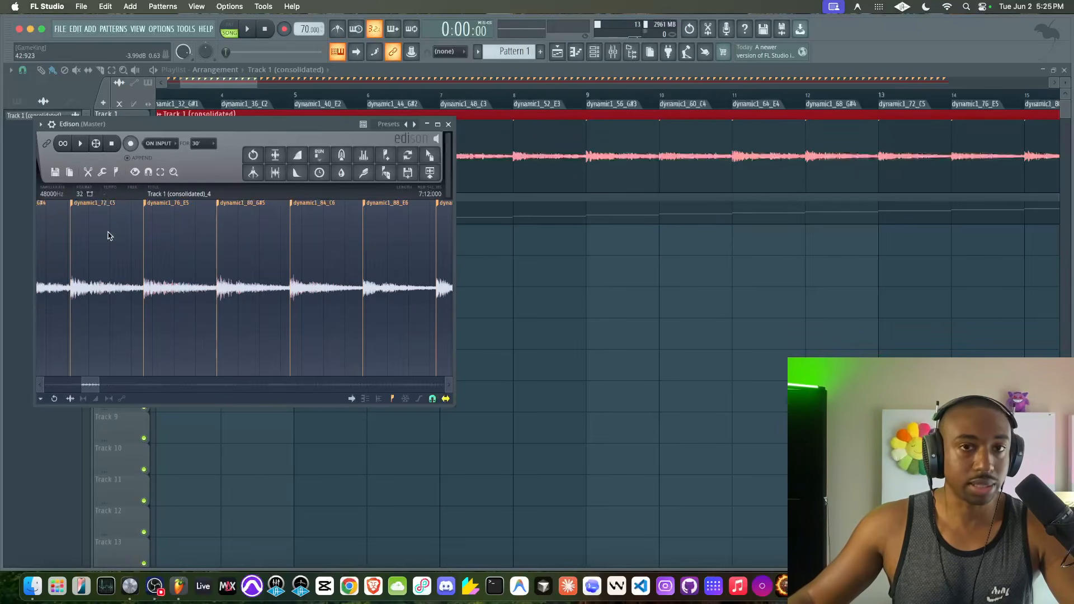
pyautogui.scroll(-10, 109, 235)
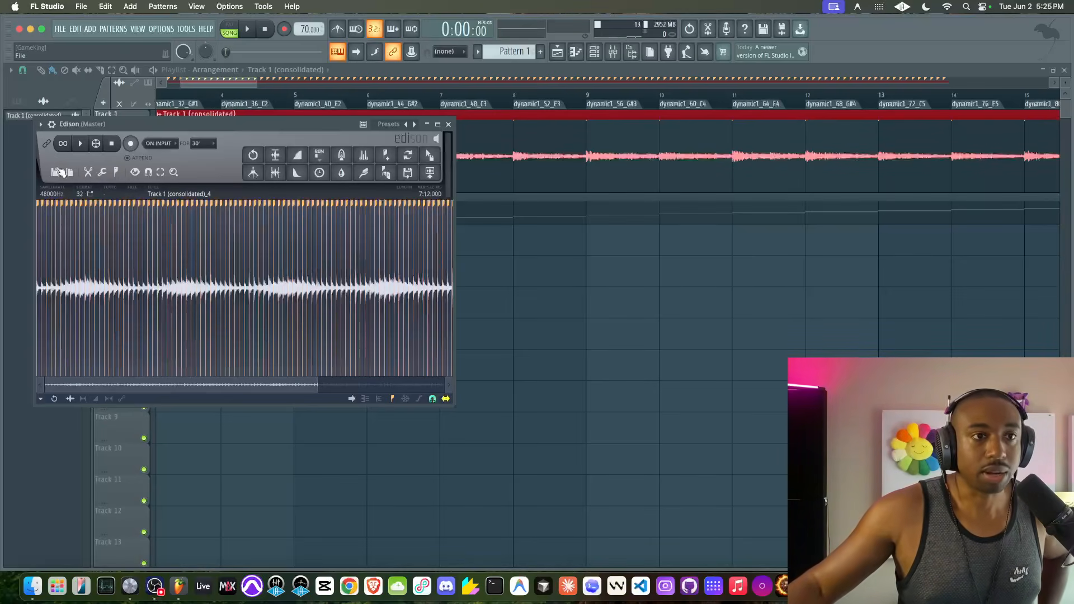
# - Start exporting Edison's regions for common use and create a Multisamples folder on the Desktop for them
pyautogui.click(57, 171)
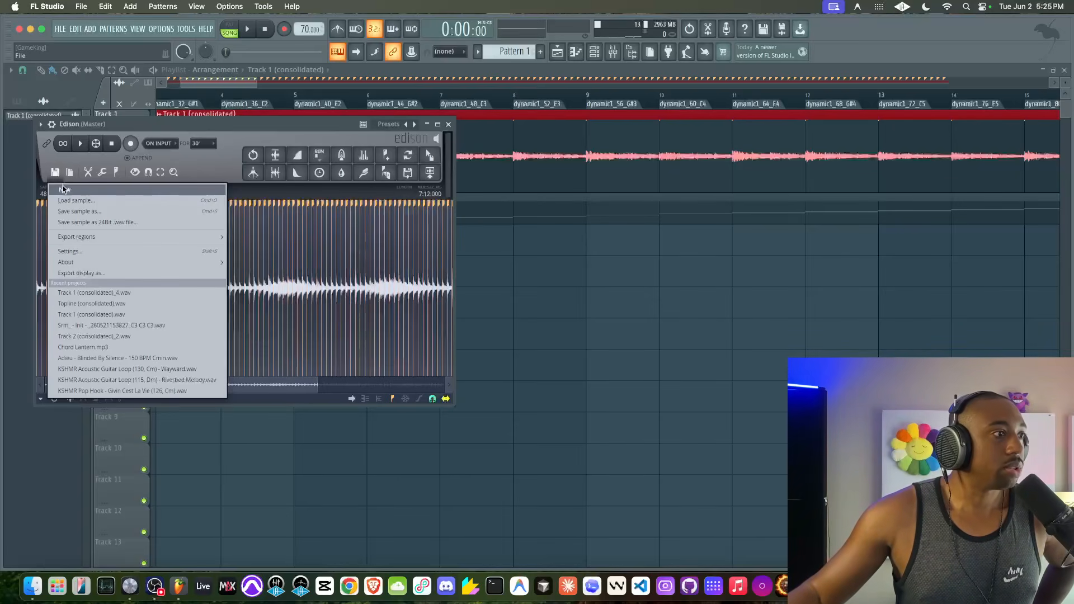
pyautogui.moveTo(143, 237)
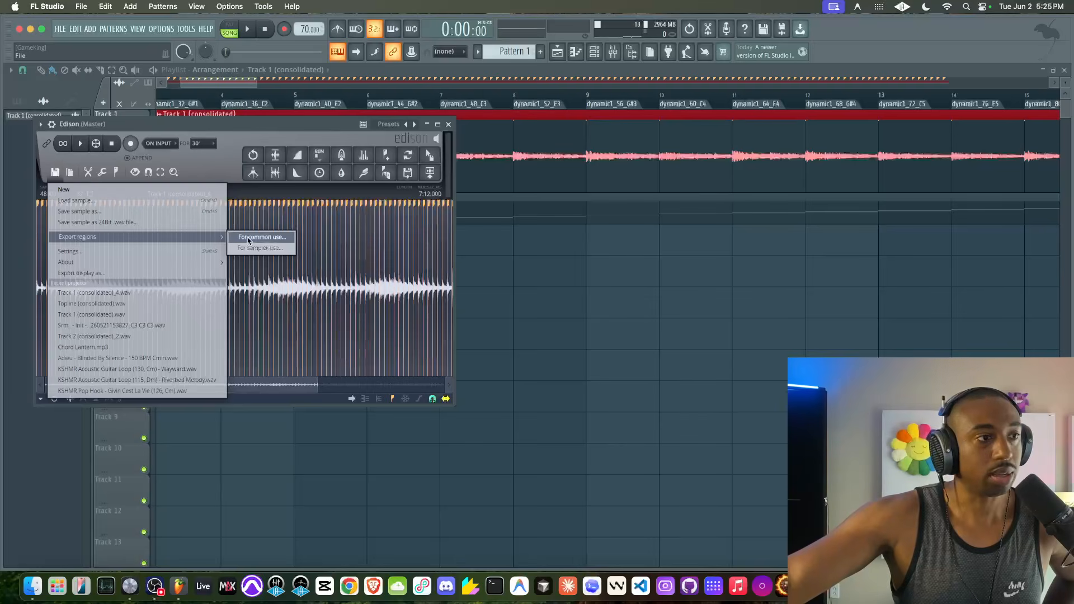
pyautogui.click(249, 239)
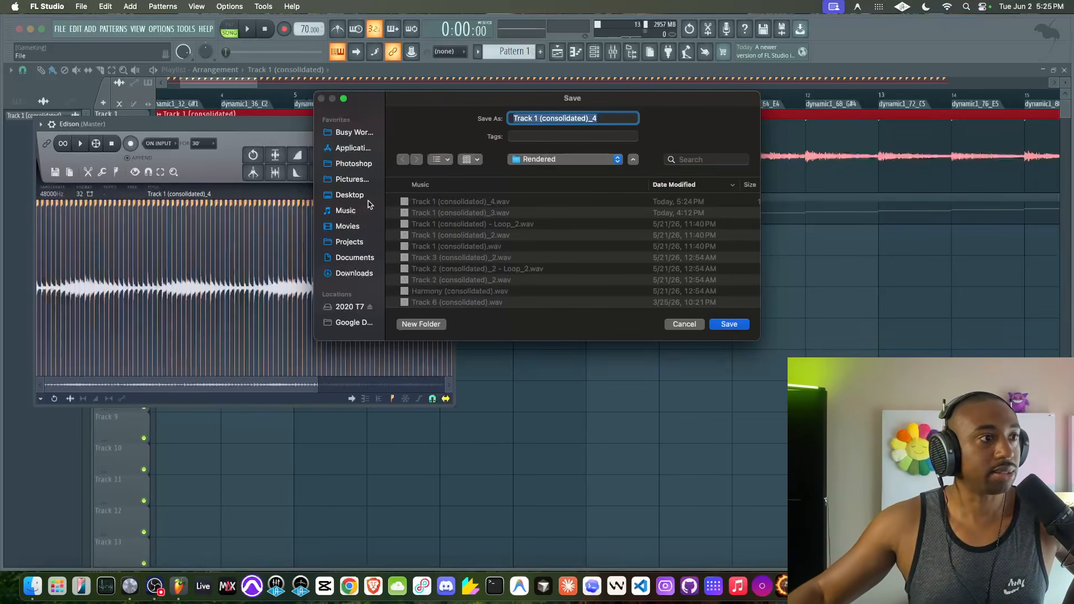
pyautogui.click(349, 195)
pyautogui.press('super+shift+n')
pyautogui.write('Mu')
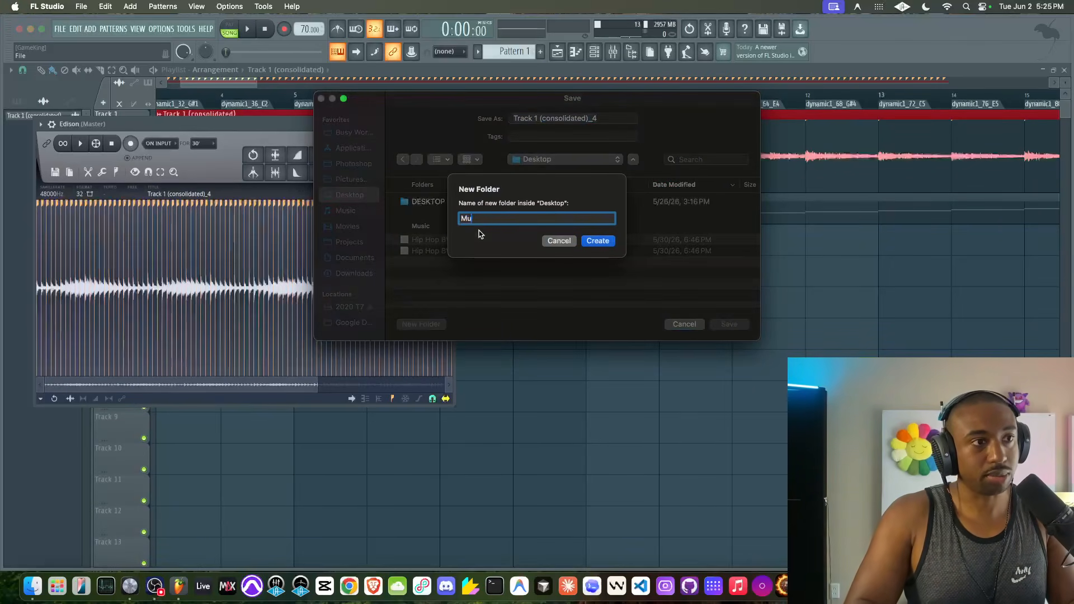
pyautogui.write('ltisamples')
pyautogui.press('Return')
# - Create a Bells folder with a Bells - Dark subfolder and save the exported regions there as Bells - Dark
pyautogui.press('super+shift+n')
pyautogui.write('Bells')
pyautogui.press('Return')
pyautogui.press('super+shift+n')
pyautogui.write('Bells')
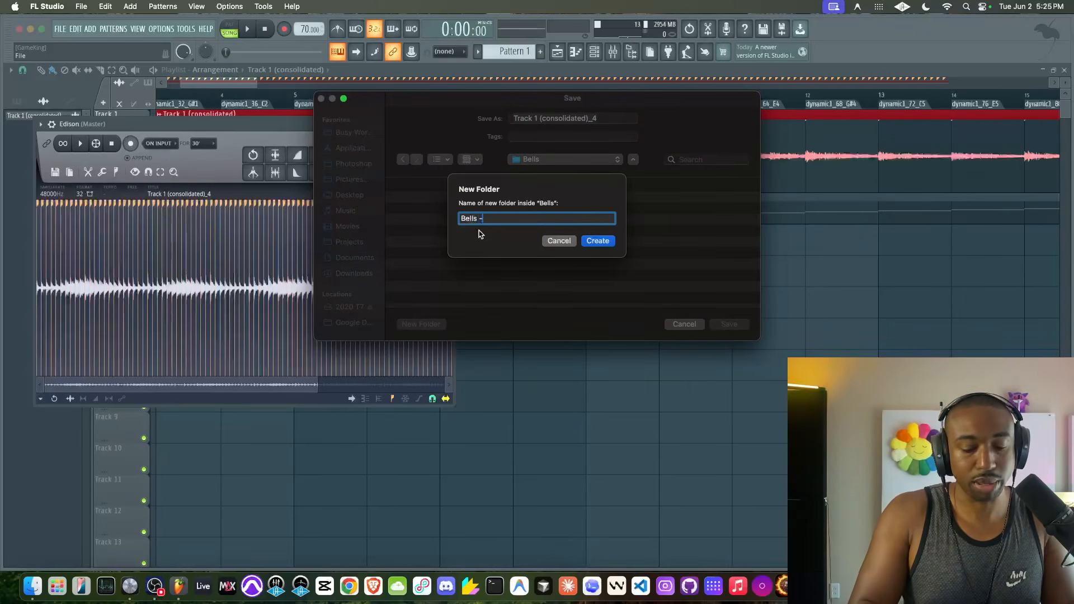
pyautogui.press('Return')
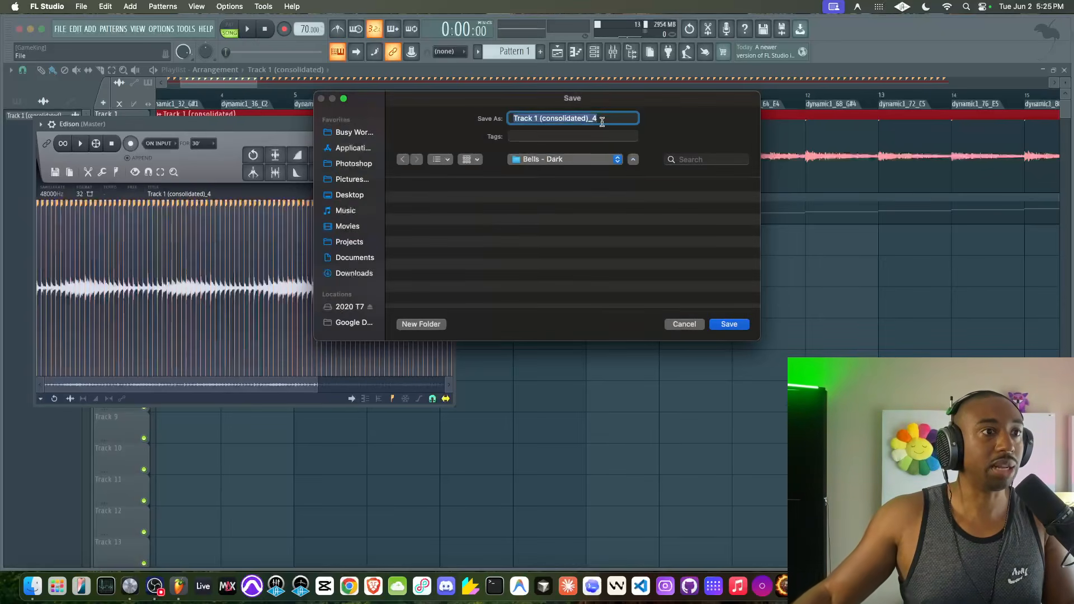
pyautogui.write('Bells - Dark')
pyautogui.press('Return')
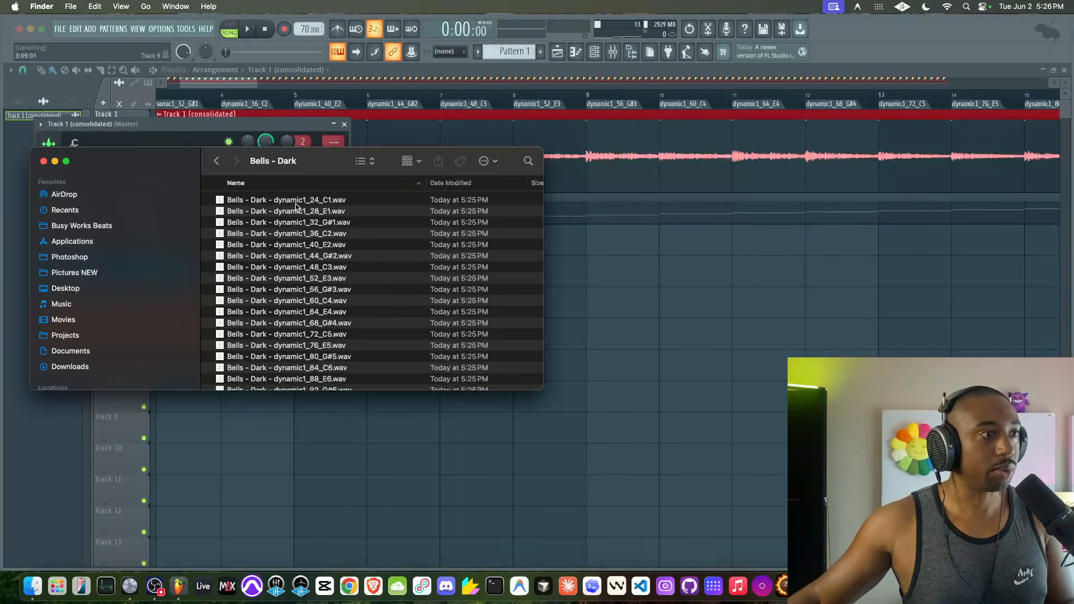
# - In Finder, preview the exported dynamic1_24_C1 and dynamic1_56_G#3 samples and look through the Bells - Dark file list
pyautogui.click(302, 202)
pyautogui.press('space')
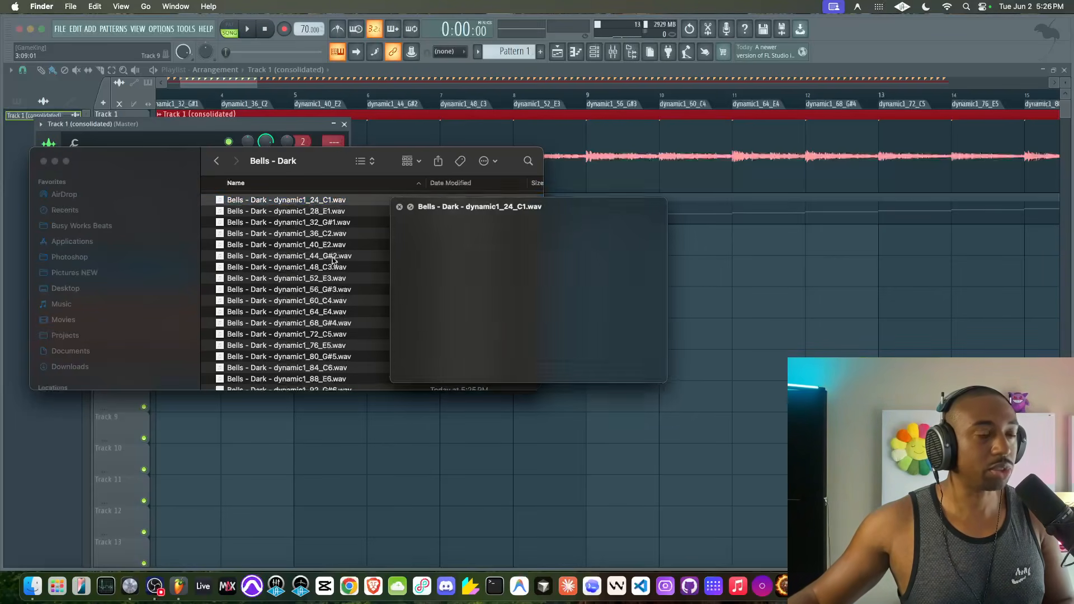
pyautogui.press('space')
pyautogui.click(391, 289)
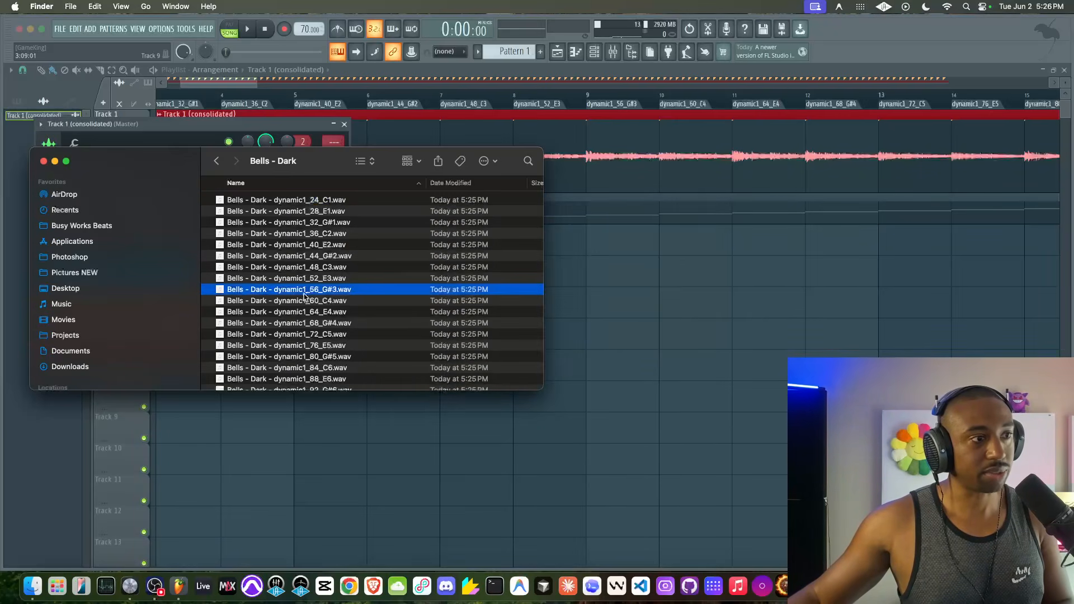
pyautogui.press('space')
pyautogui.press('space')
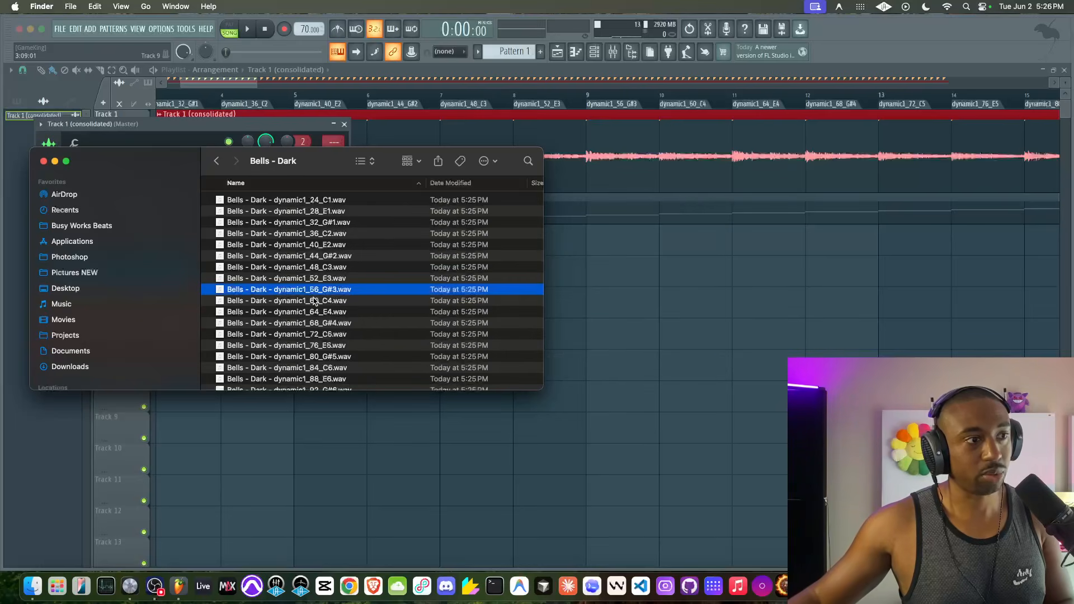
pyautogui.scroll(-20, 368, 300)
pyautogui.hscroll(3, 367, 300)
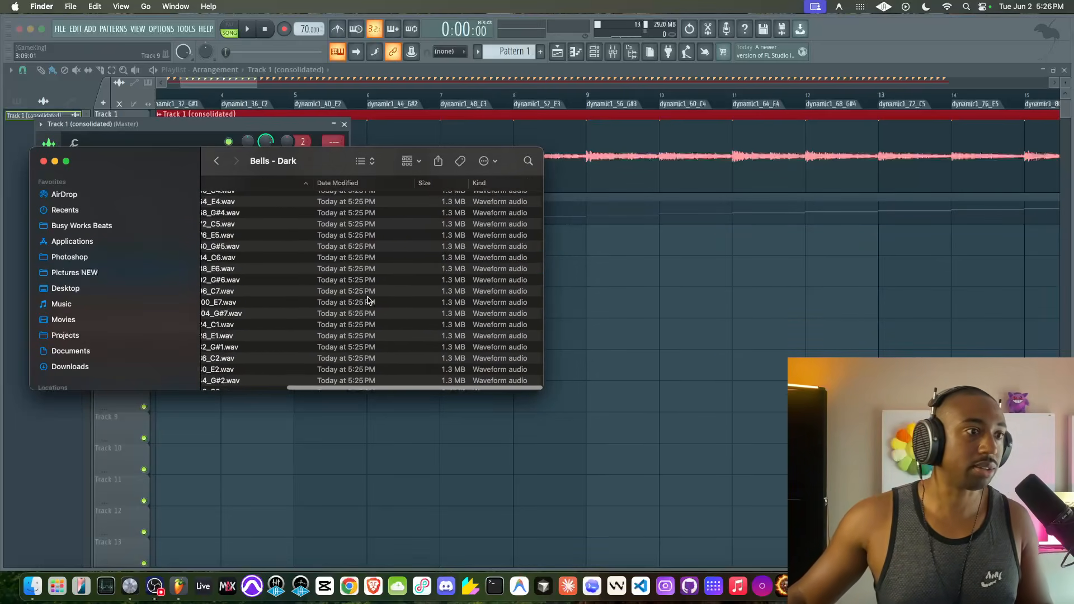
pyautogui.hscroll(-3, 367, 300)
pyautogui.scroll(20, 368, 300)
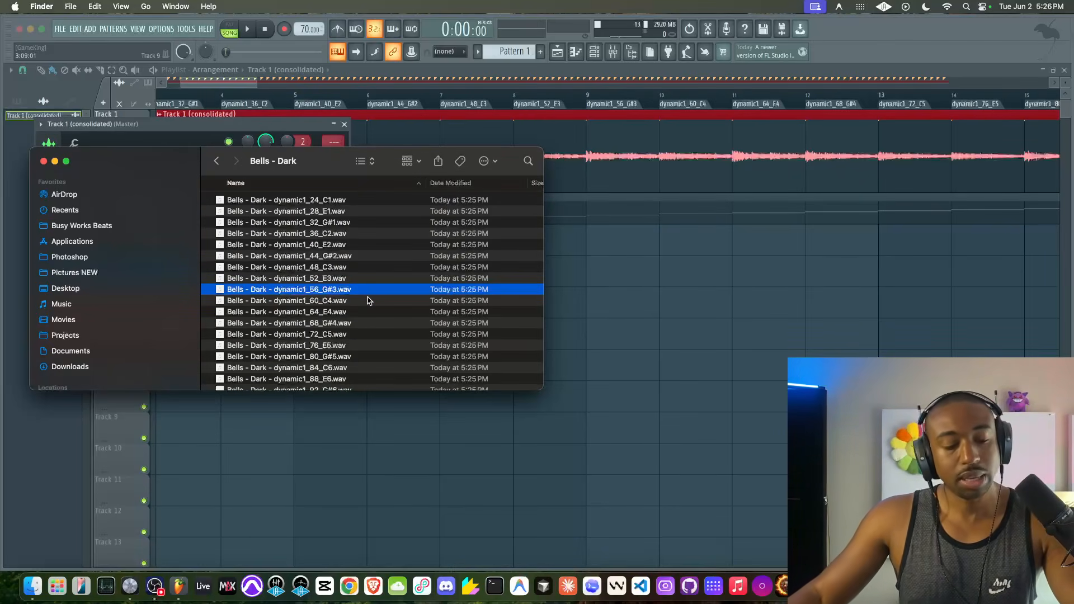
# - Close the Bells - Dark Finder window and the Track 1 (consolidated) clip settings to return to the playlist
pyautogui.click(43, 162)
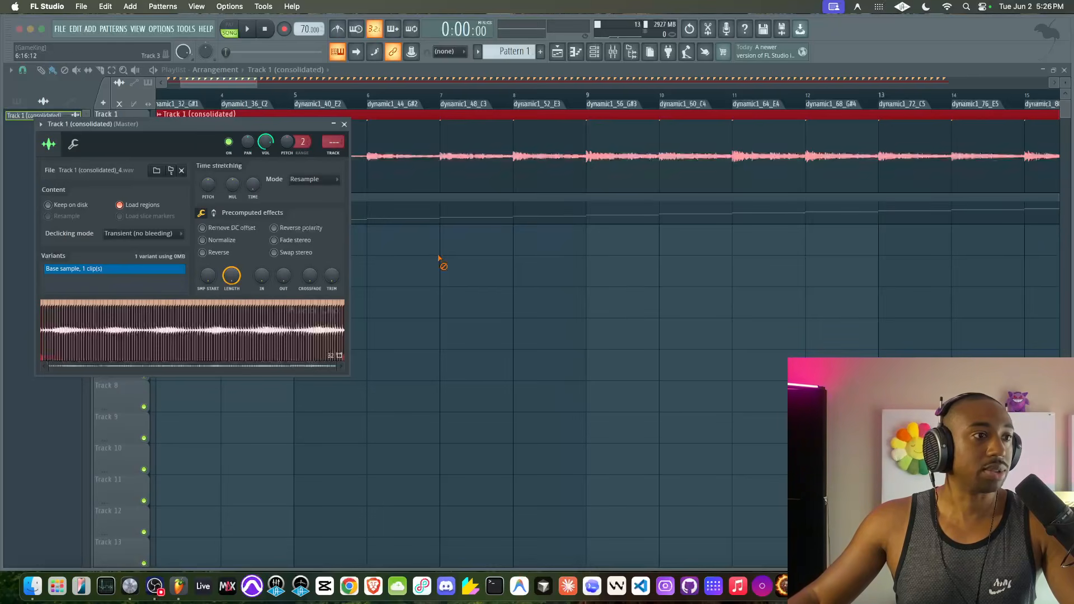
pyautogui.click(436, 256)
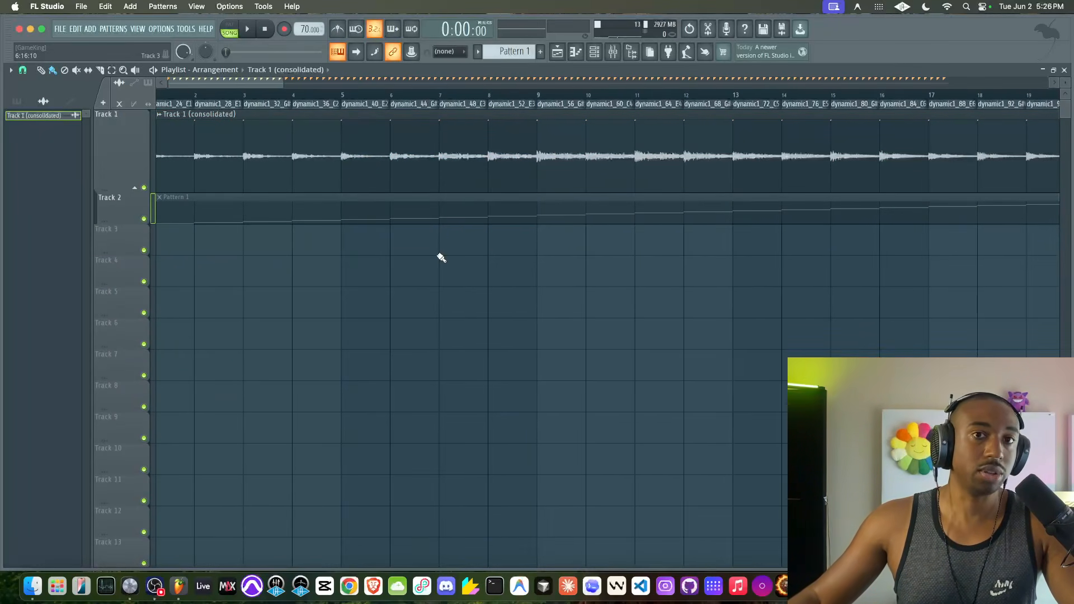
pyautogui.scroll(-8, 441, 257)
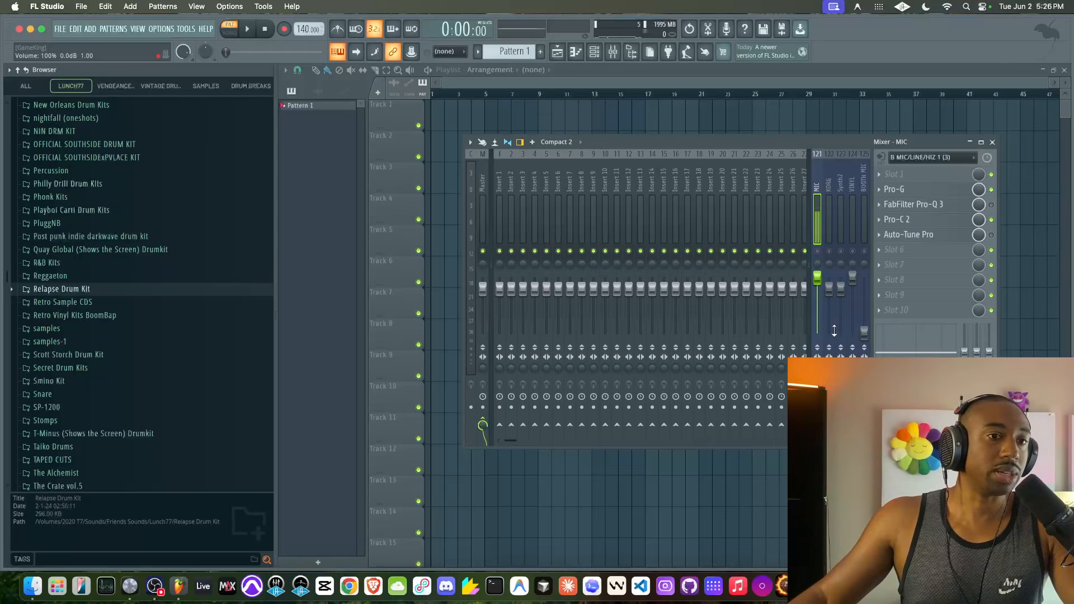
# - Turn down the MIC mixer track's volume and audition 808 12 from the !!MODERN DETROIT KIT RE-UP kit in Philly Drill Drum Kits
pyautogui.moveTo(817, 277); pyautogui.dragTo(817, 333)
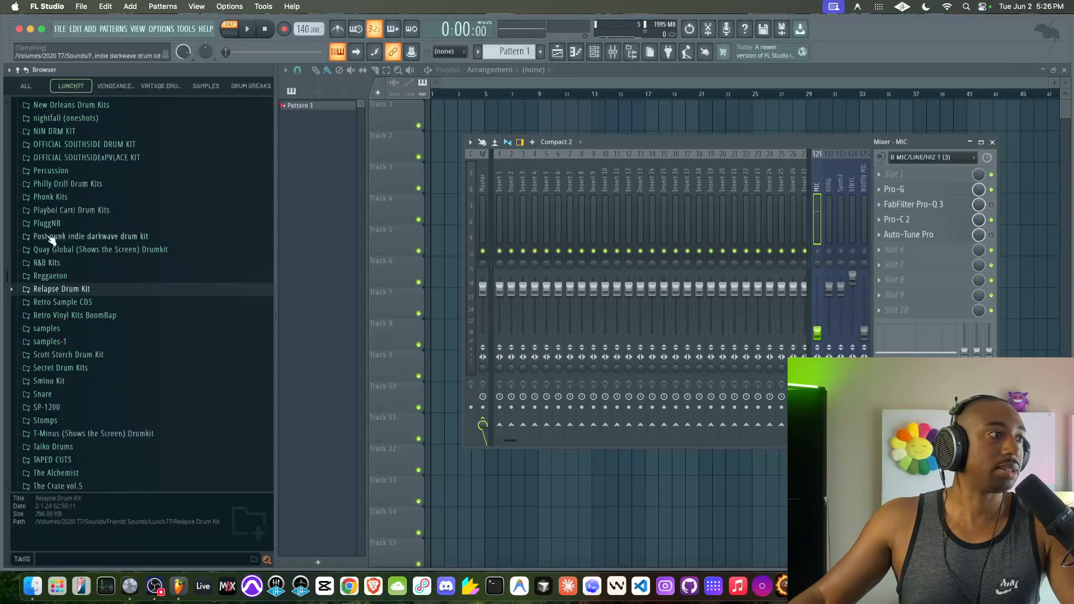
pyautogui.click(104, 186)
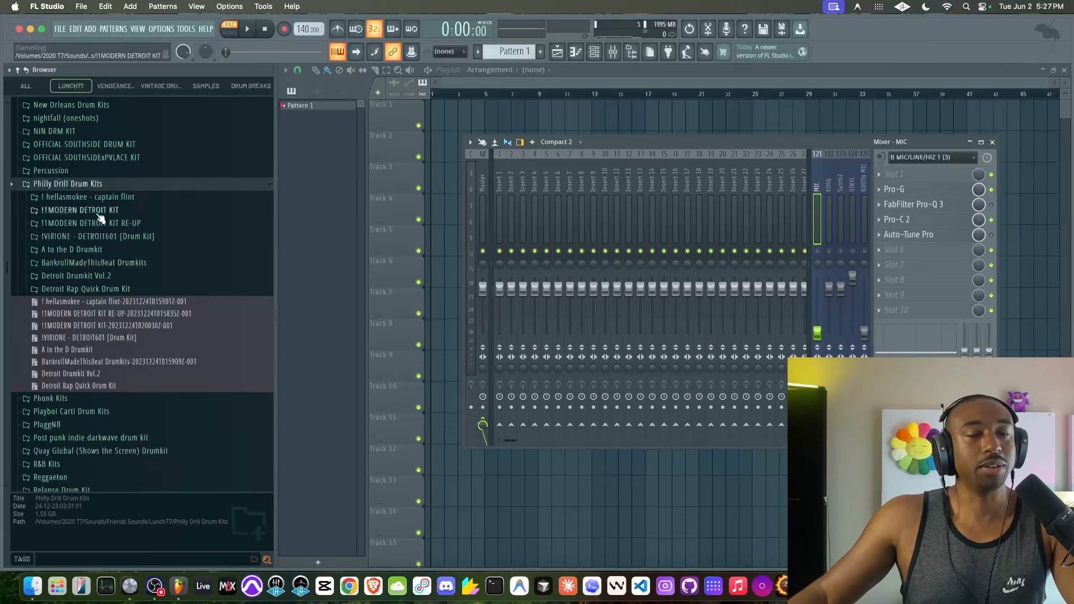
pyautogui.click(95, 223)
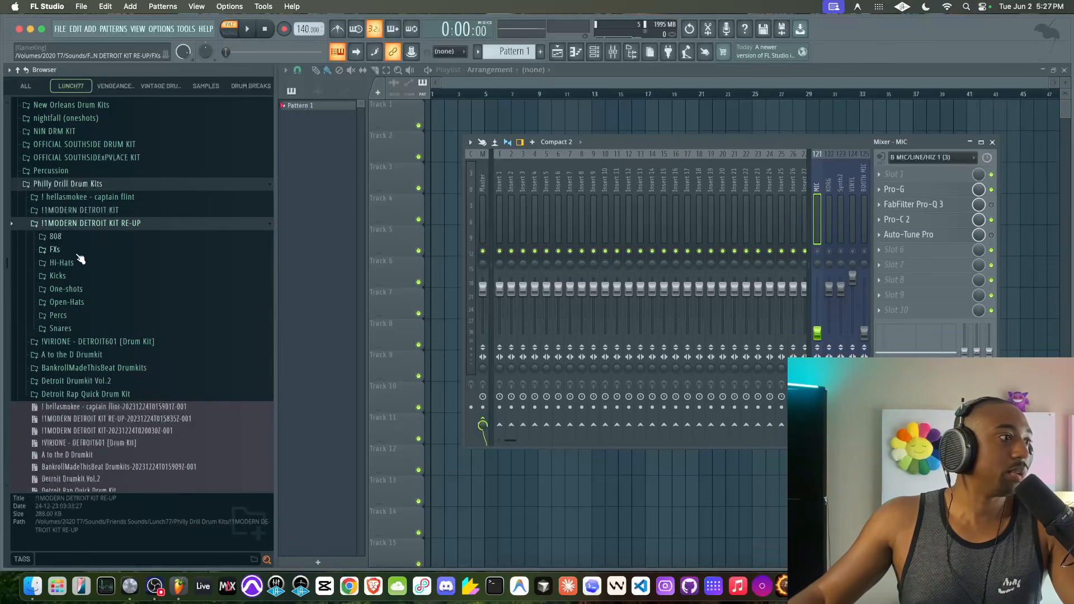
pyautogui.click(78, 238)
pyautogui.click(77, 269)
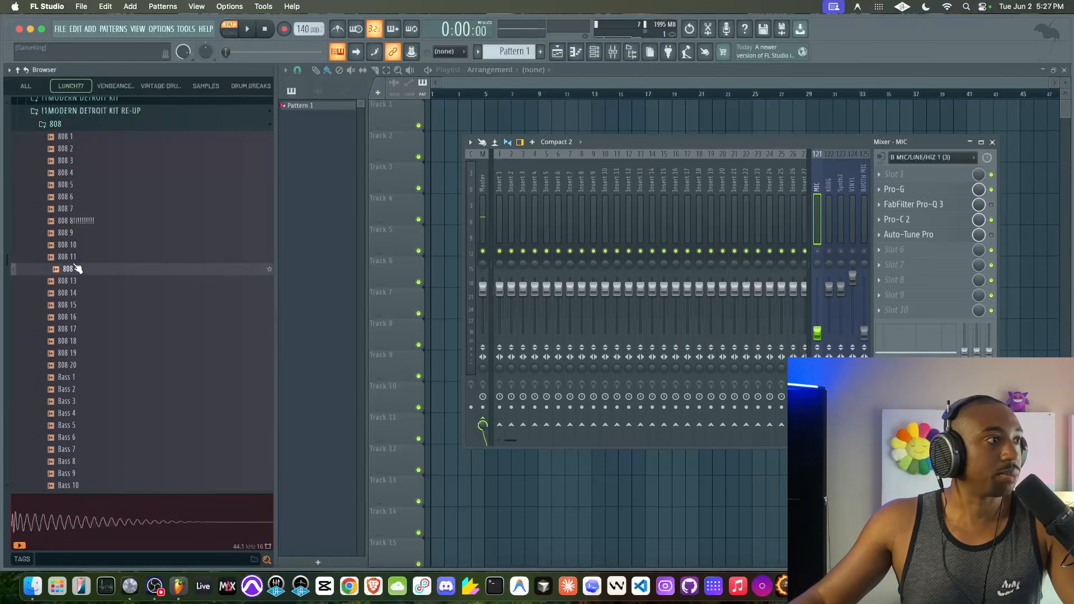
# - Open 808 12 in the audio editor and look at its sample properties
pyautogui.rightClick(77, 269)
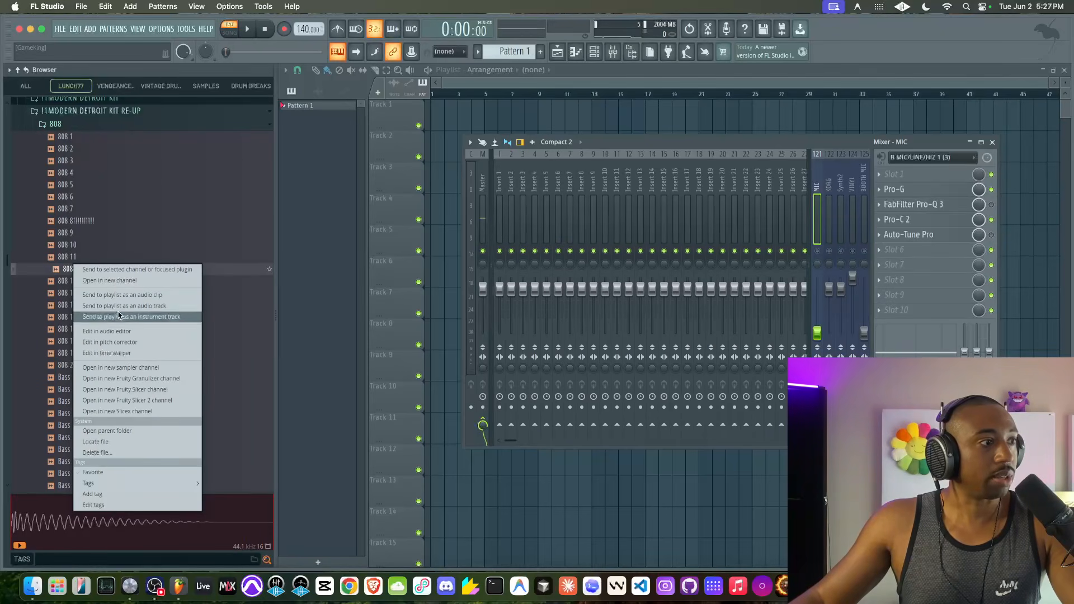
pyautogui.click(109, 331)
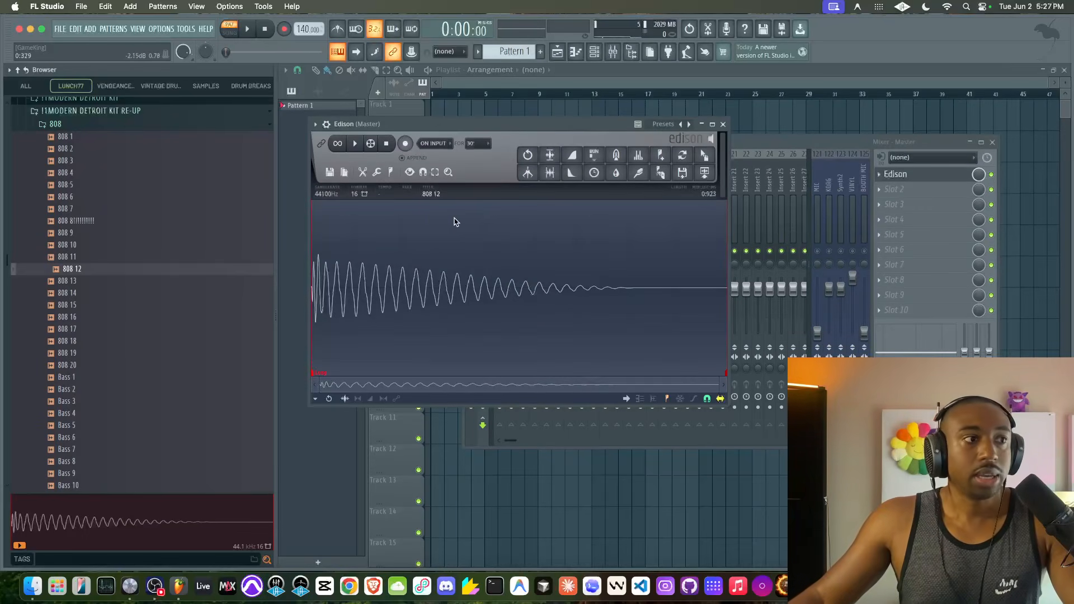
pyautogui.click(432, 196)
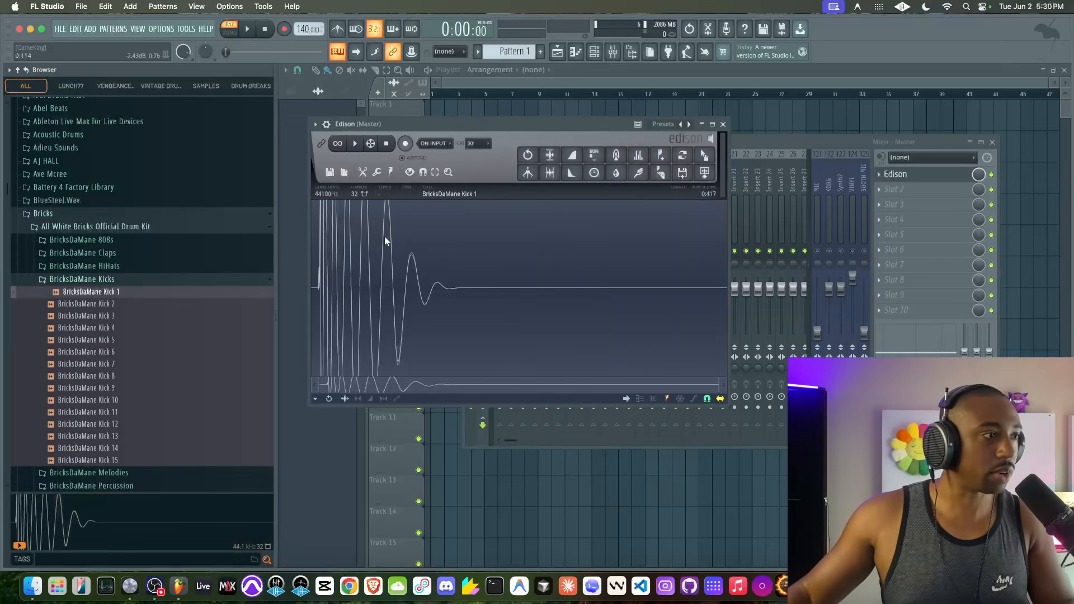
# - Audition BricksDaMane Kick 1, open it in the audio editor, and inspect the comments in its sample properties
pyautogui.click(98, 296)
pyautogui.rightClick(101, 301)
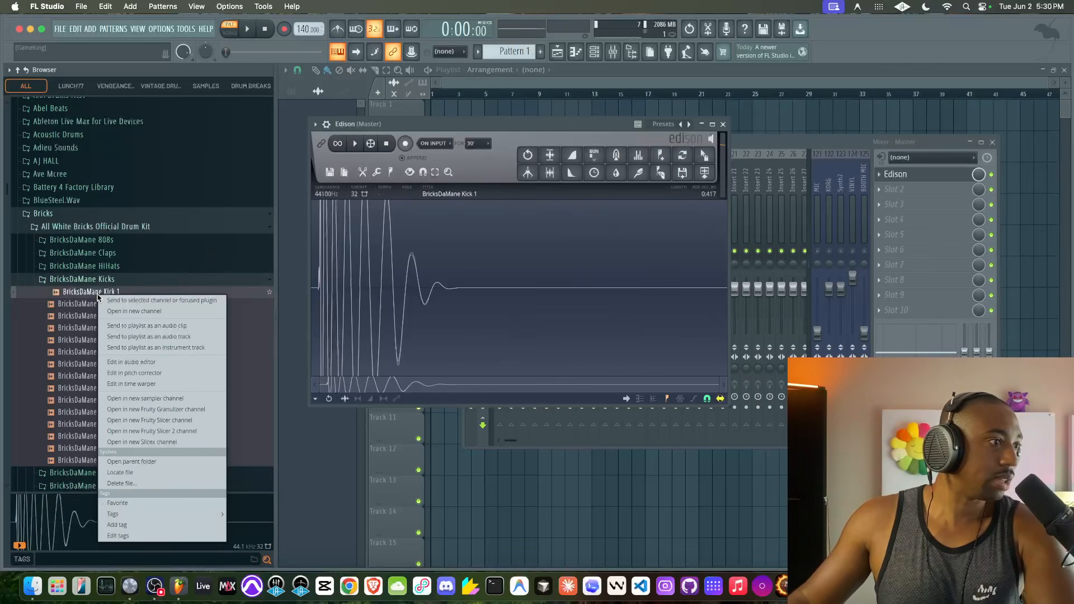
pyautogui.click(137, 362)
pyautogui.click(458, 196)
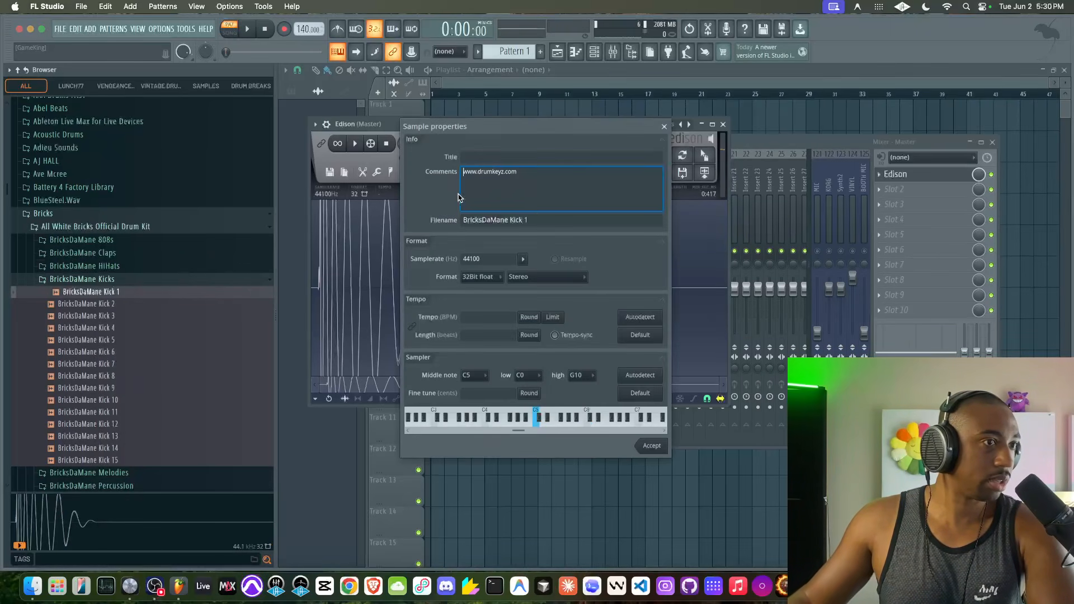
pyautogui.moveTo(516, 173); pyautogui.dragTo(464, 173)
pyautogui.click(666, 127)
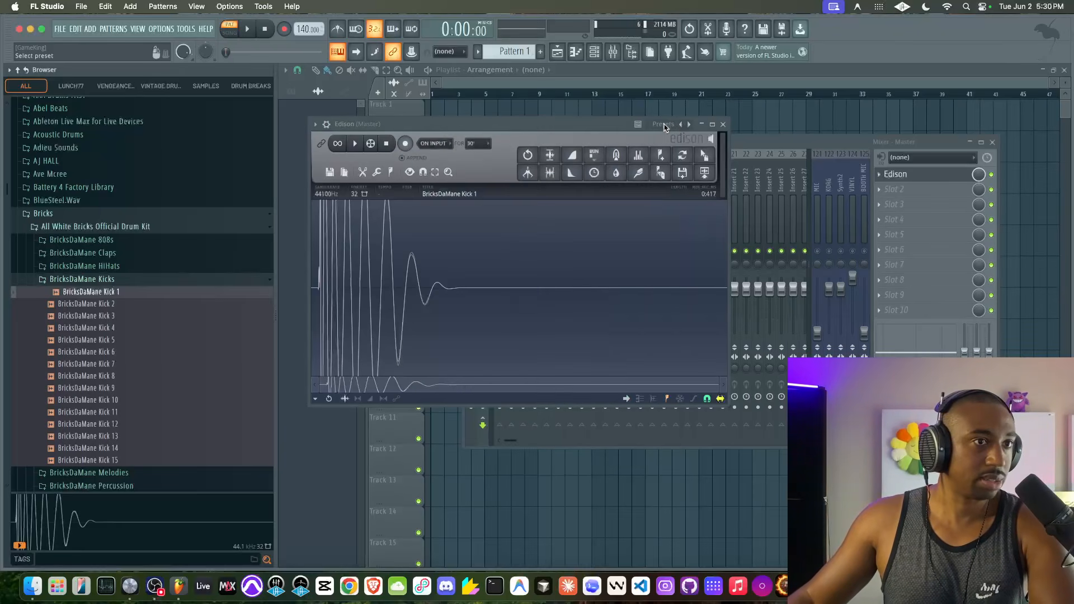
pyautogui.click(723, 124)
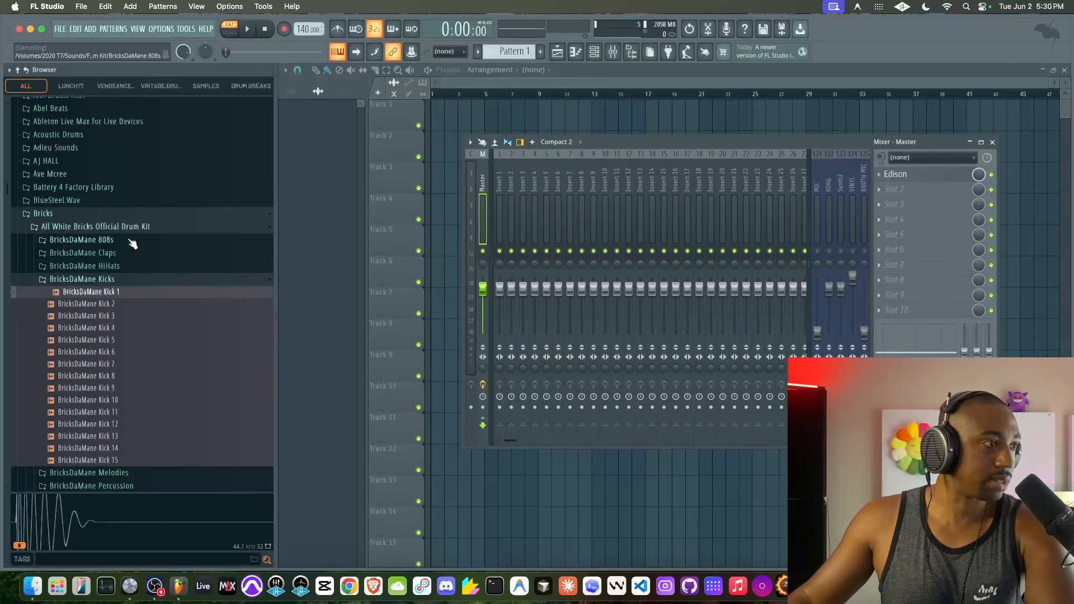
# - Collapse the All White Bricks Official Drum Kit and Bricks folders and look through the Friends Sounds folder list
pyautogui.click(146, 226)
pyautogui.click(112, 213)
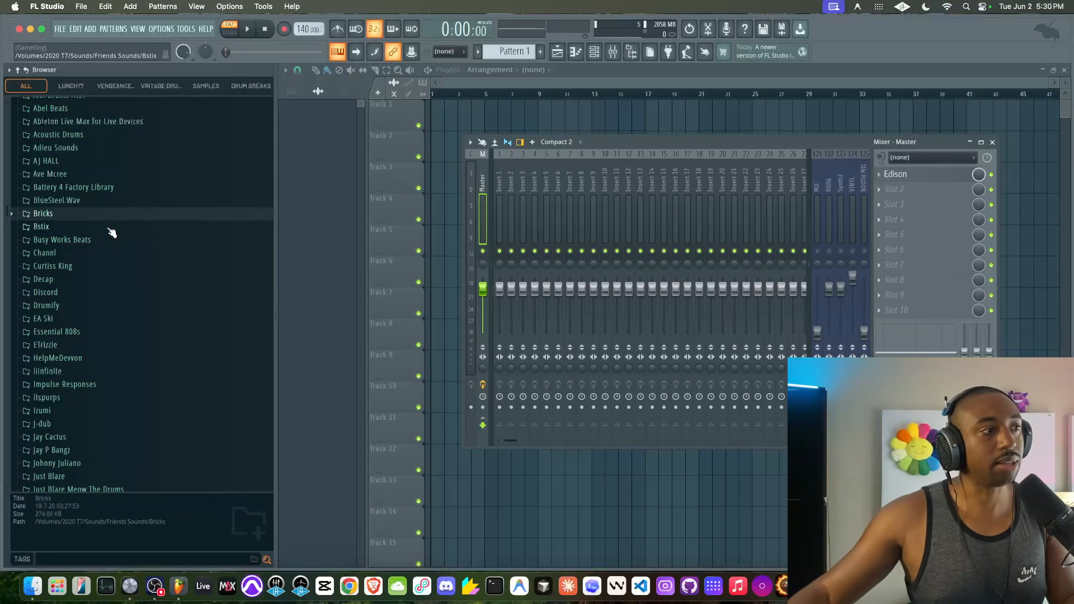
pyautogui.scroll(3, 111, 233)
pyautogui.scroll(-6, 114, 238)
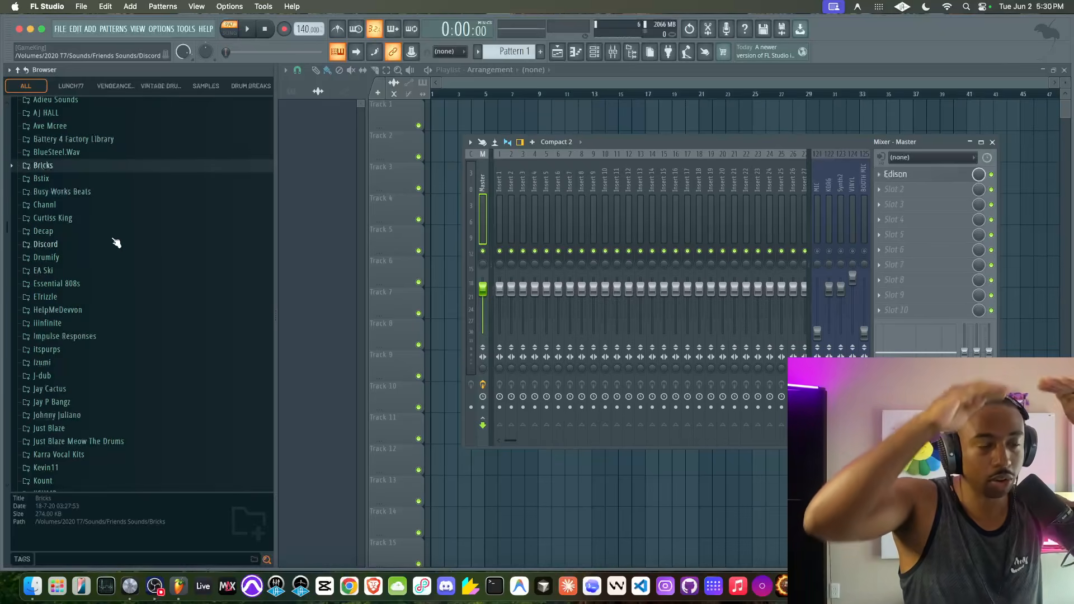
pyautogui.scroll(-5, 101, 255)
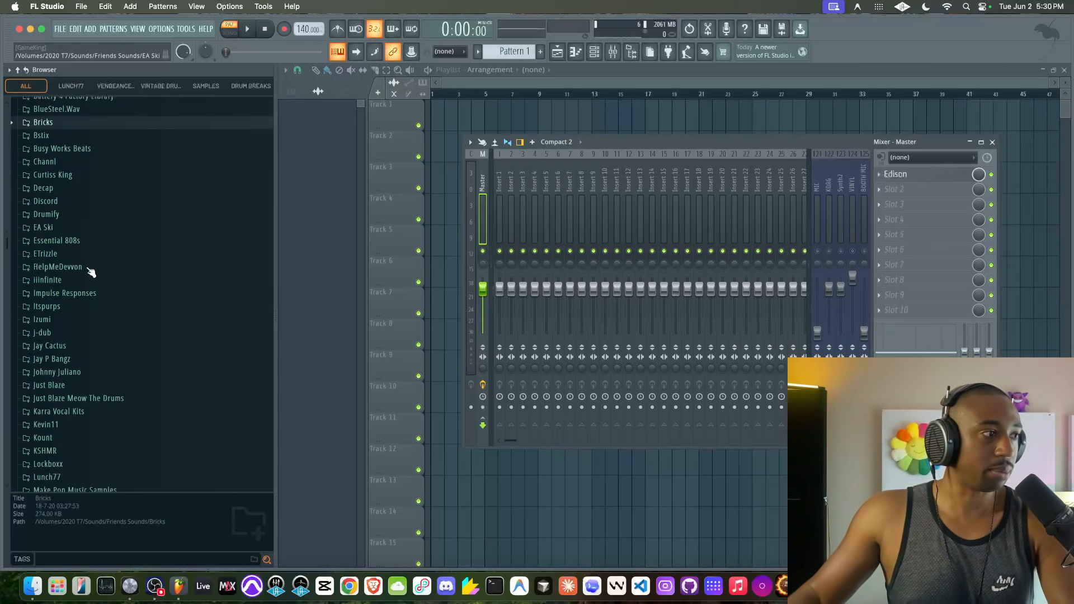
pyautogui.scroll(-3, 92, 249)
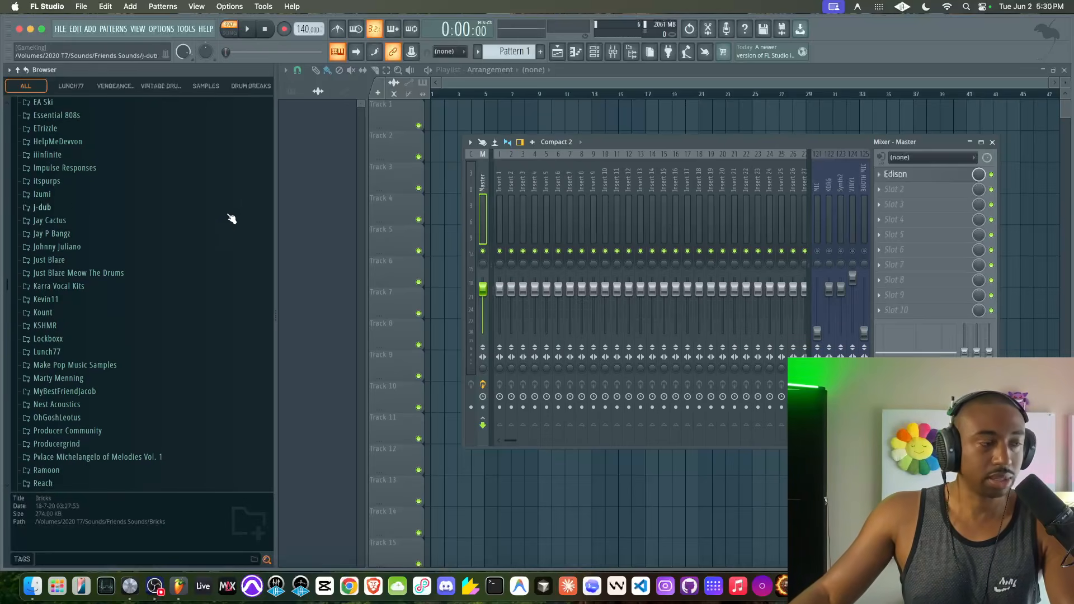
pyautogui.scroll(10, 96, 293)
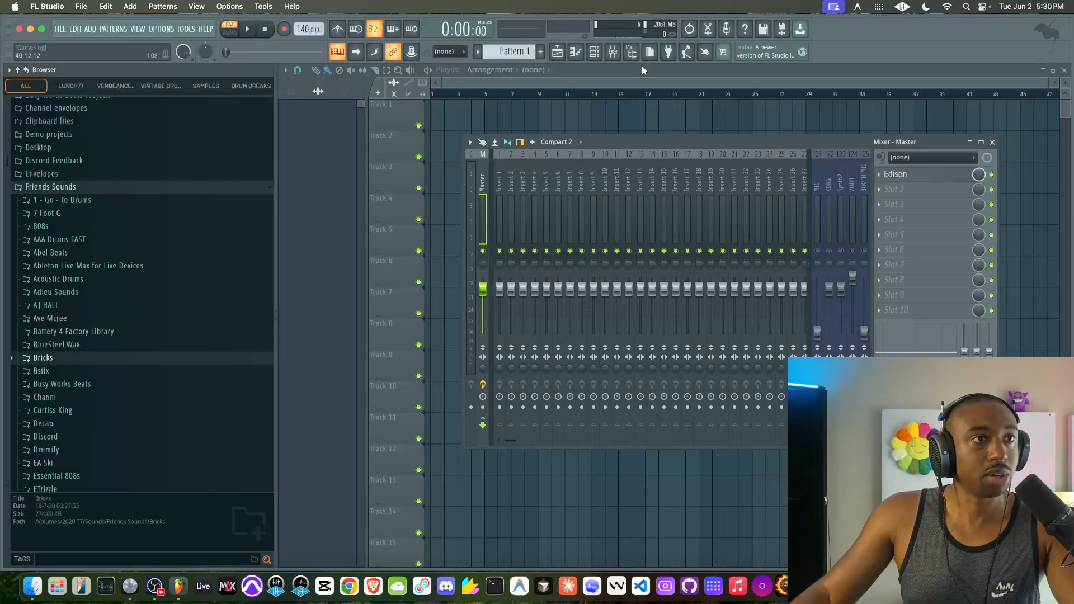
# - Add a MIDI Out channel to the channel rack
pyautogui.click(594, 51)
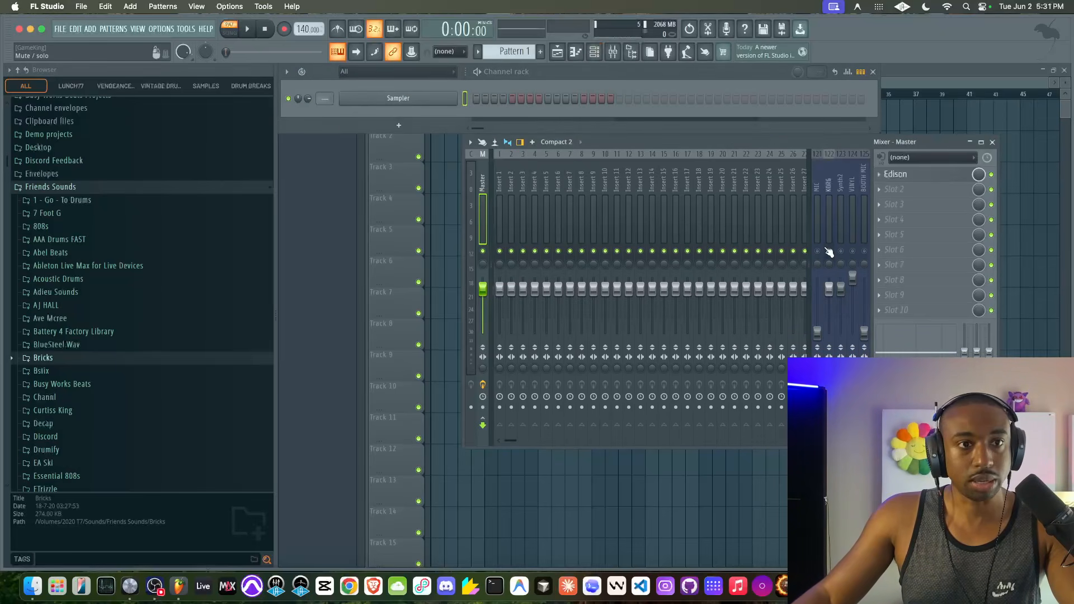
pyautogui.click(396, 127)
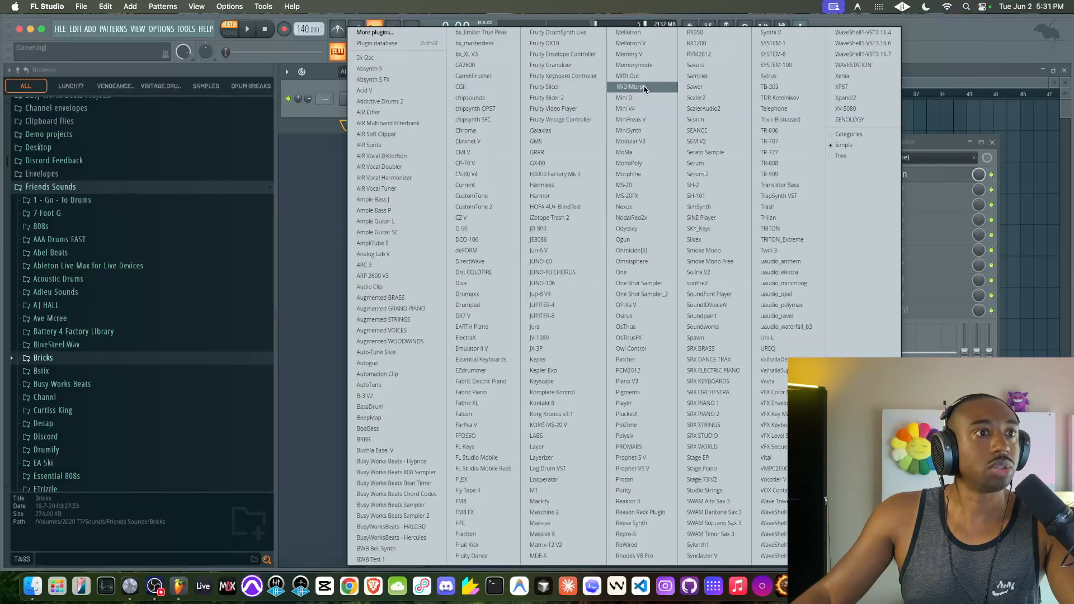
pyautogui.click(626, 75)
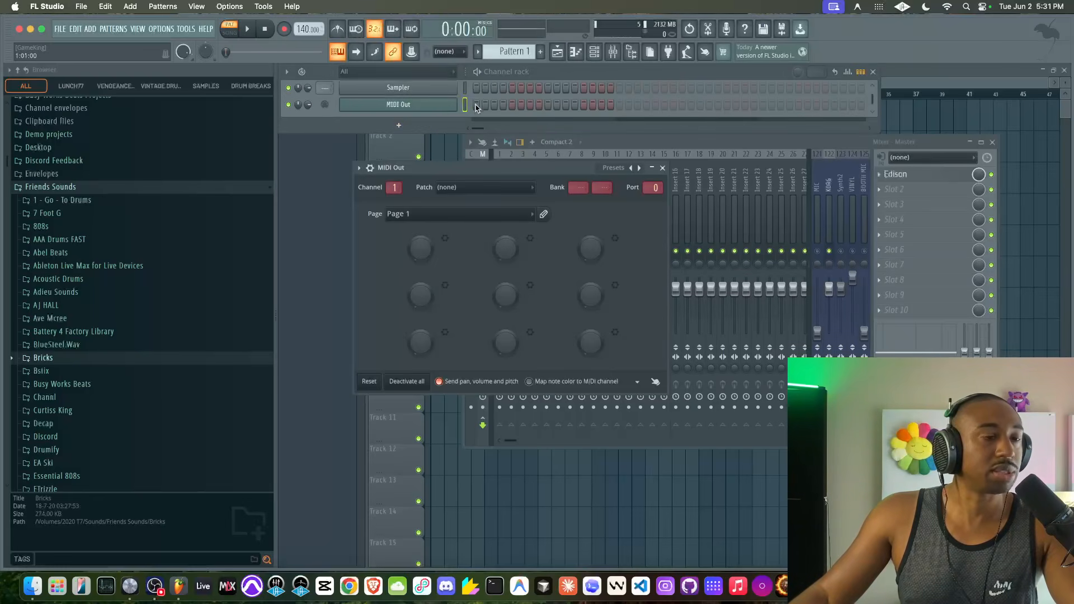
# - Select the KORG mixer track and play test notes through the MIDI Out channel
pyautogui.click(832, 202)
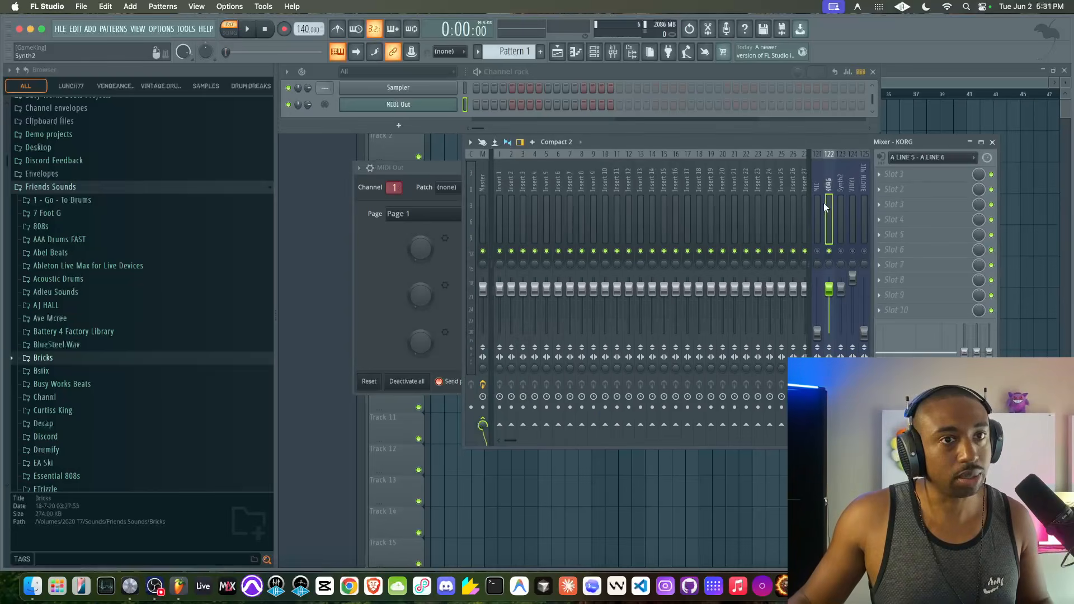
pyautogui.click(435, 170)
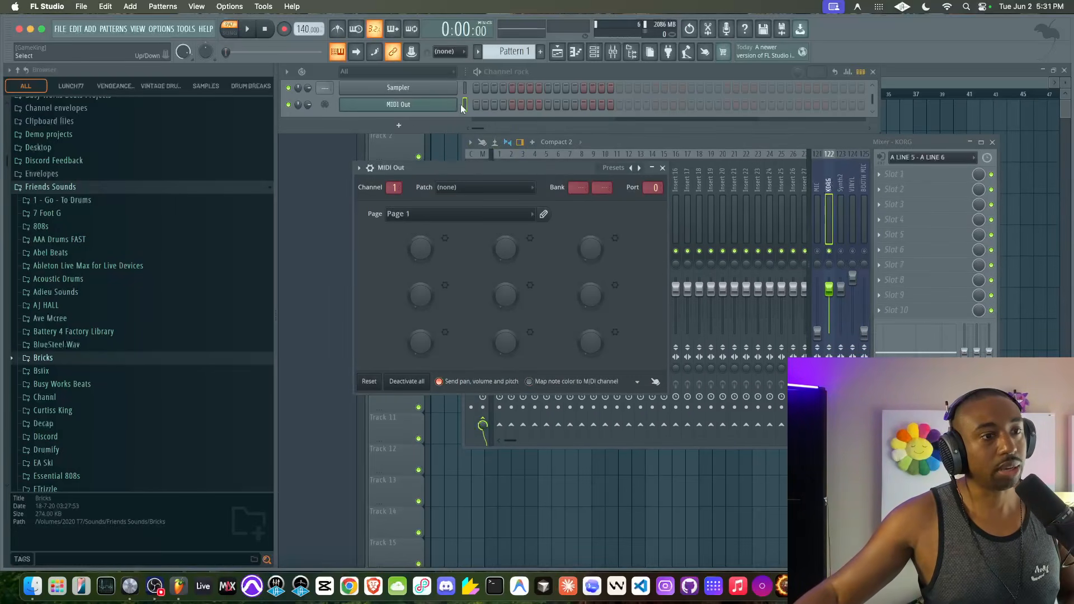
pyautogui.press('n')
pyautogui.press('n')
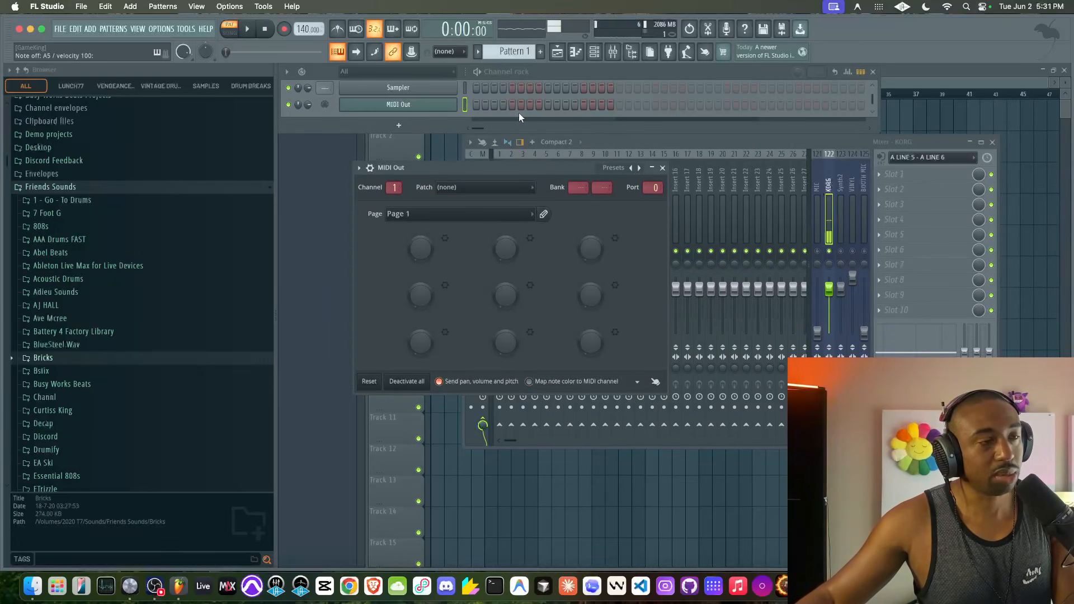
# - Open the MIDI Out channel's piano roll and add a one-beat D4 note at the start of bar 1
pyautogui.rightClick(457, 108)
pyautogui.click(470, 104)
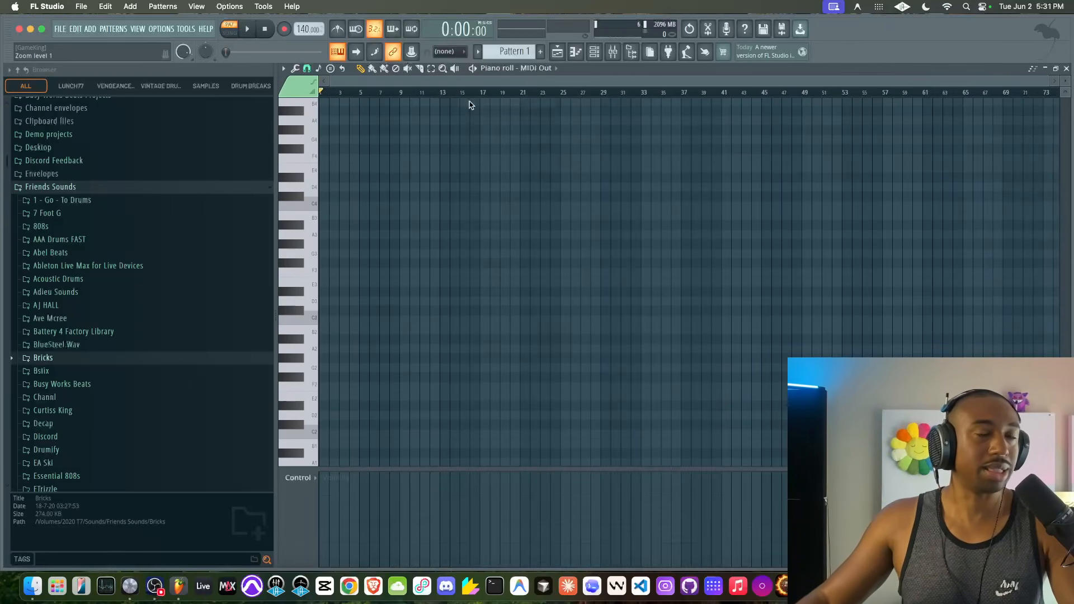
pyautogui.scroll(3, 417, 187)
pyautogui.scroll(6, 377, 230)
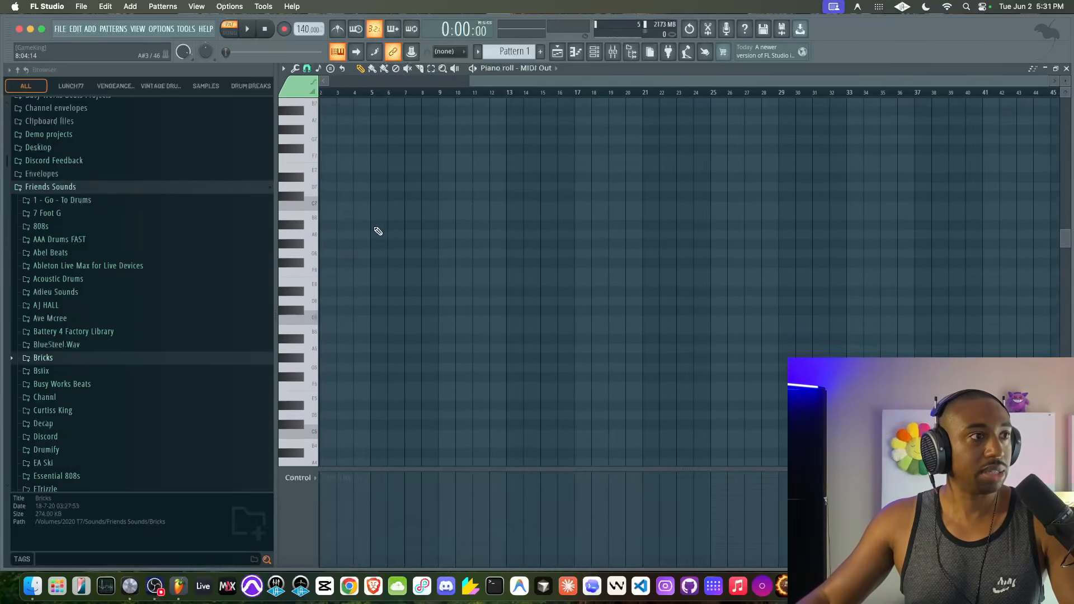
pyautogui.scroll(-5, 376, 233)
pyautogui.scroll(3, 357, 250)
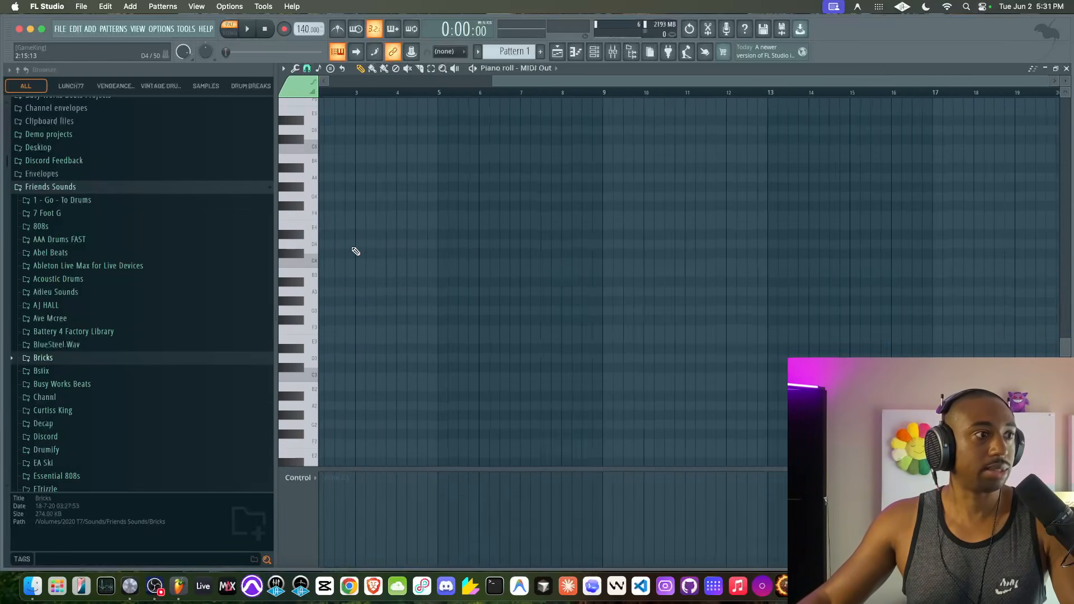
pyautogui.scroll(-1, 356, 252)
pyautogui.click(323, 216)
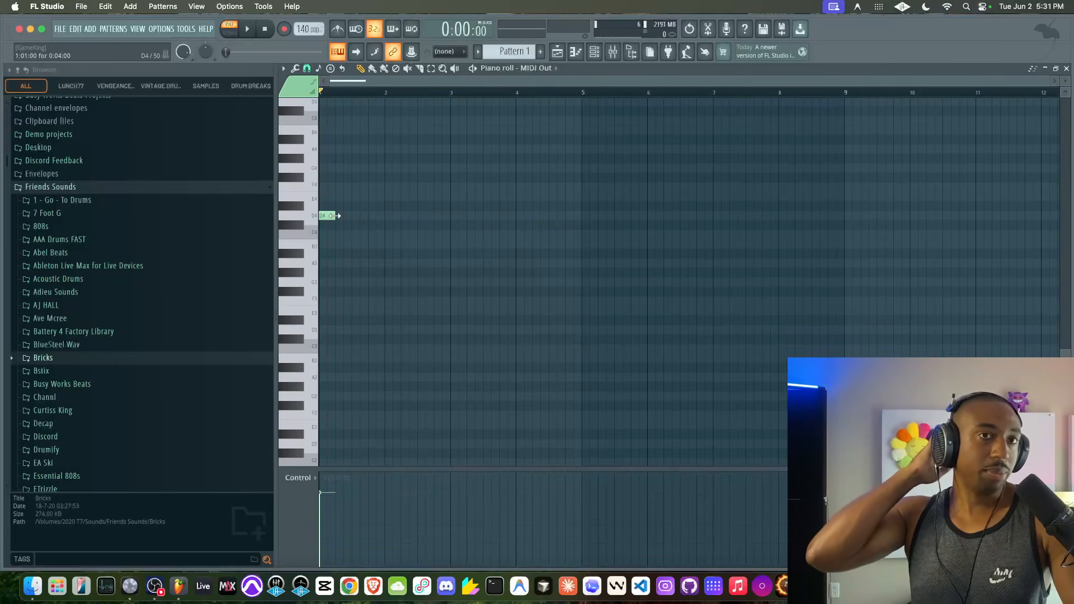
# - Stack one-beat F4, A4, C5 and E5 notes above the D4 note at the start of bar 1
pyautogui.keyDown('ctrl'); pyautogui.scroll(3, 362, 237); pyautogui.keyUp('ctrl')
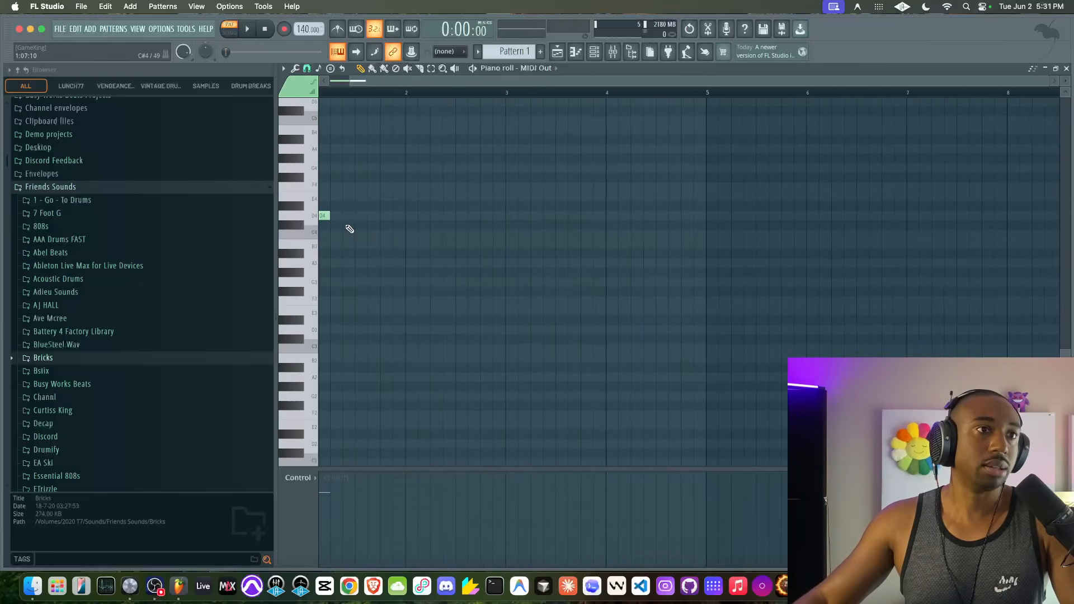
pyautogui.scroll(2, 339, 249)
pyautogui.click(323, 242)
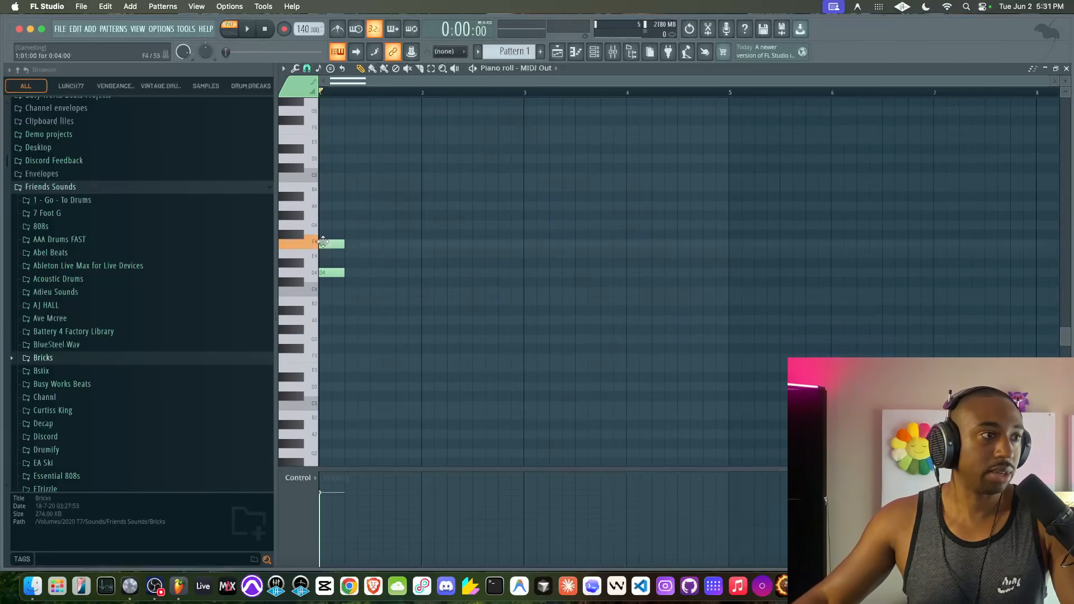
pyautogui.click(324, 205)
pyautogui.click(325, 178)
pyautogui.click(324, 140)
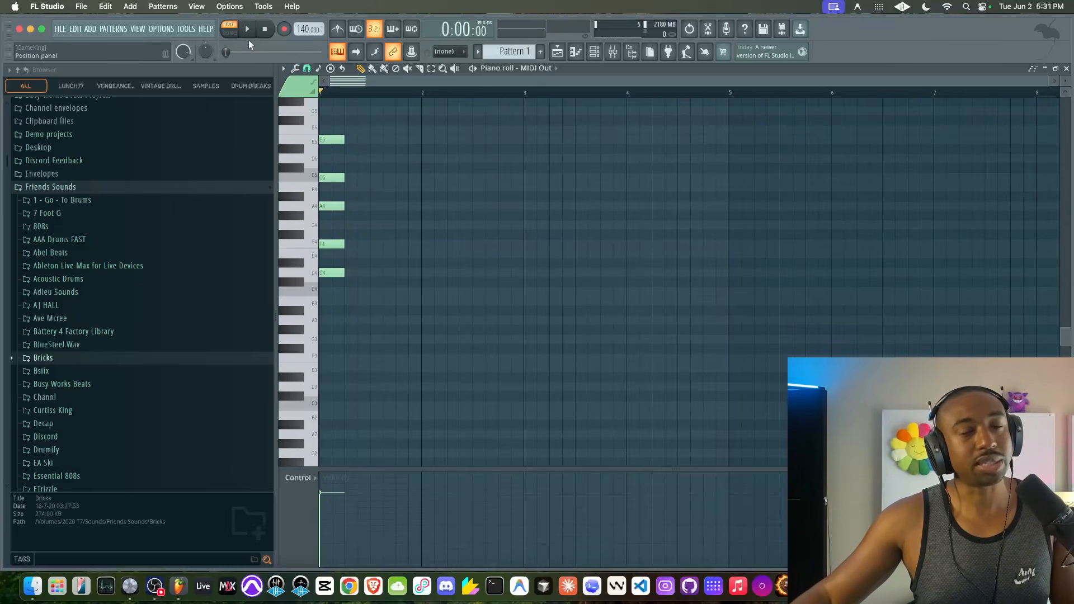
# - Select the whole five-note chord, clear the selection, and show the channel rack
pyautogui.moveTo(362, 107); pyautogui.dragTo(321, 278)
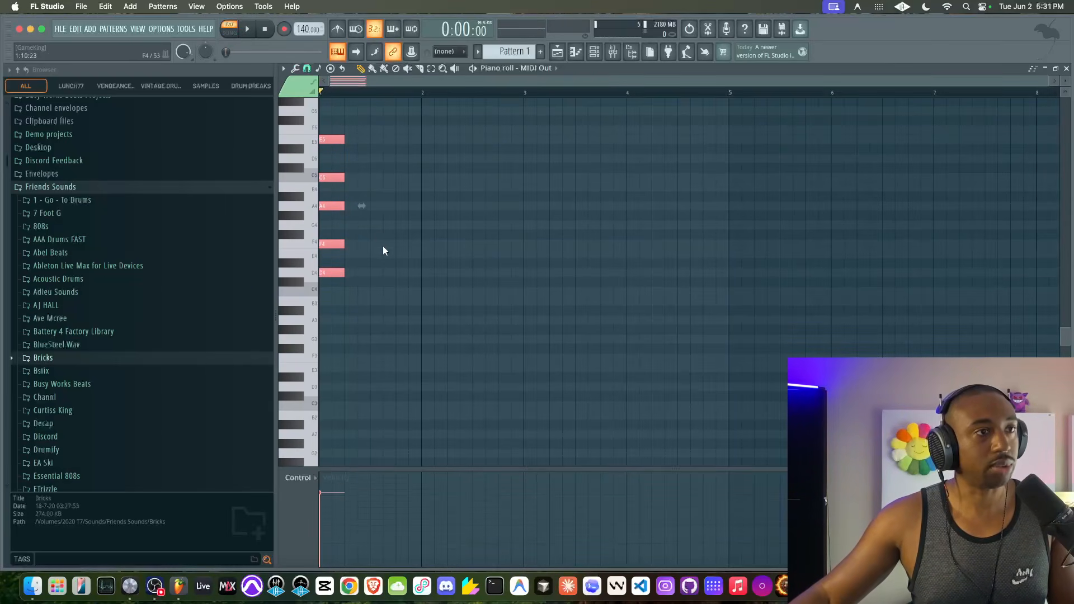
pyautogui.click(383, 250)
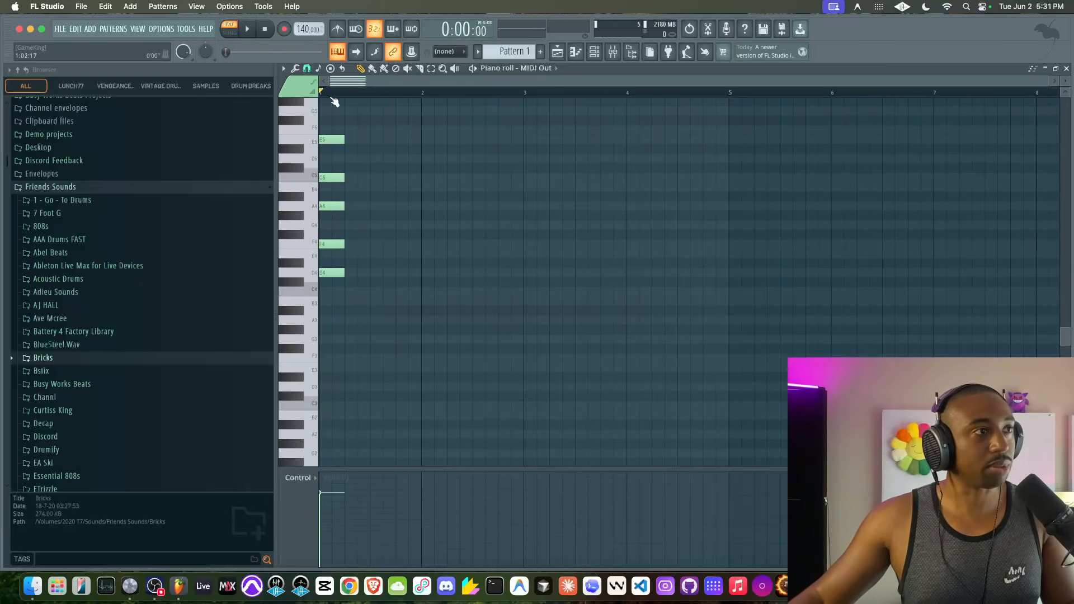
pyautogui.click(604, 58)
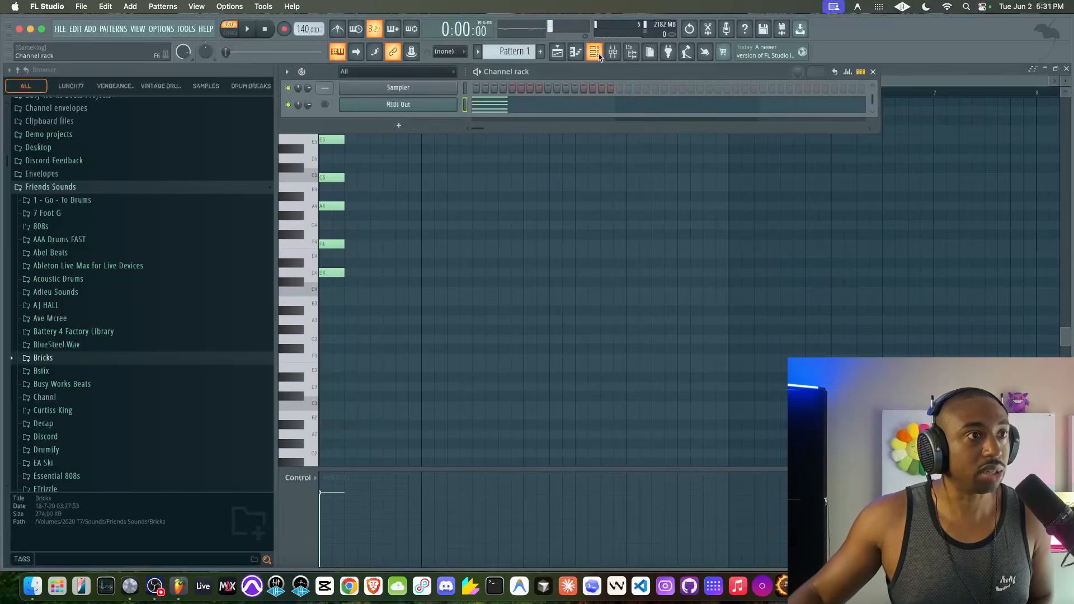
# - Return to the MIDI Out piano roll and lengthen all five chord notes to fill bar 1
pyautogui.rightClick(426, 165)
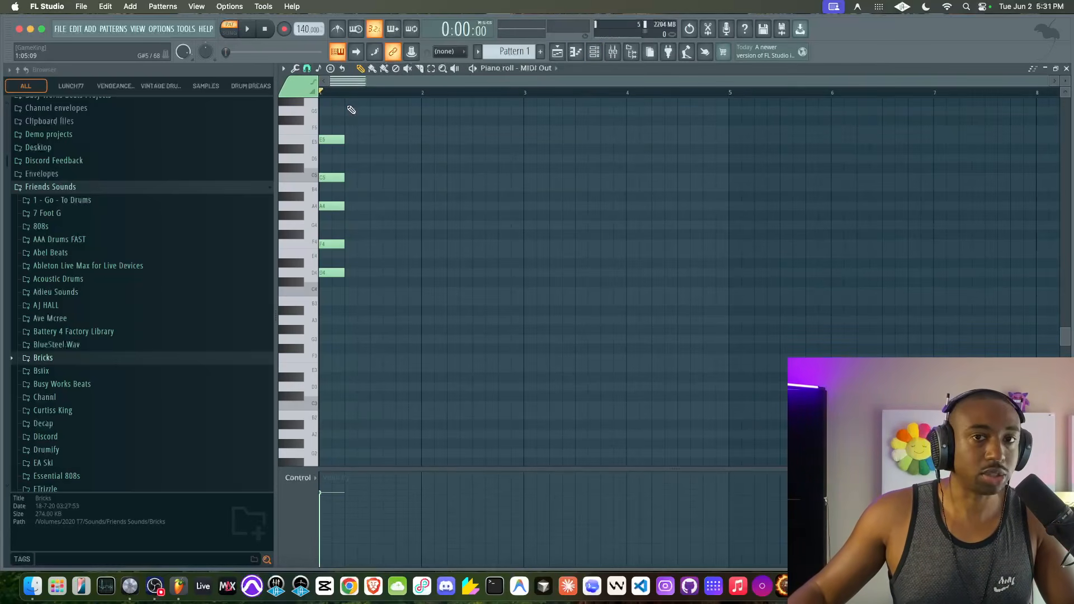
pyautogui.hotkey('ctrl', 'a')
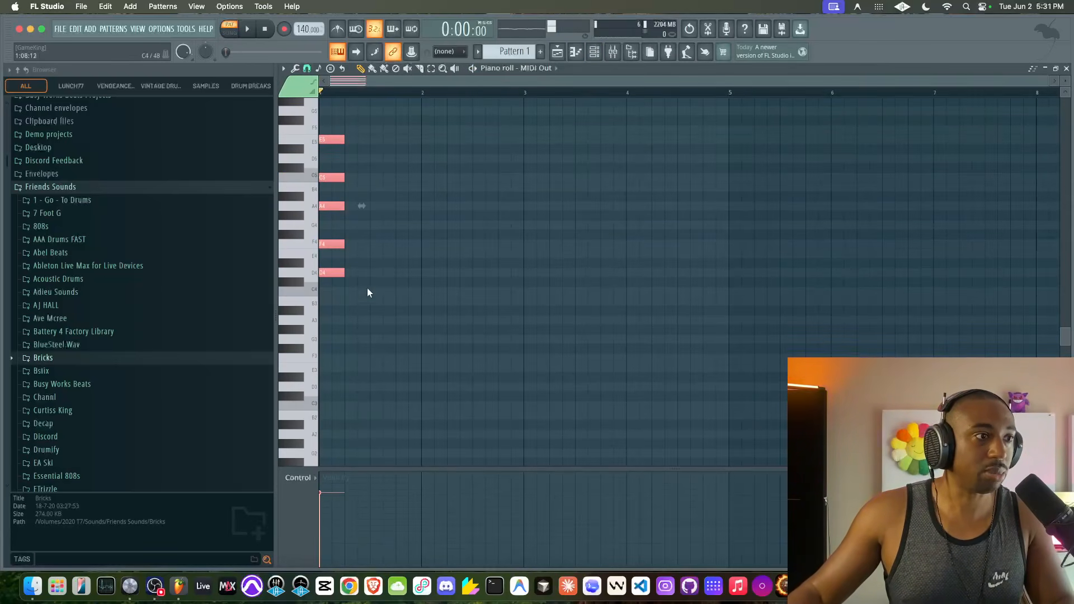
pyautogui.moveTo(343, 272); pyautogui.dragTo(421, 273)
pyautogui.press('space')
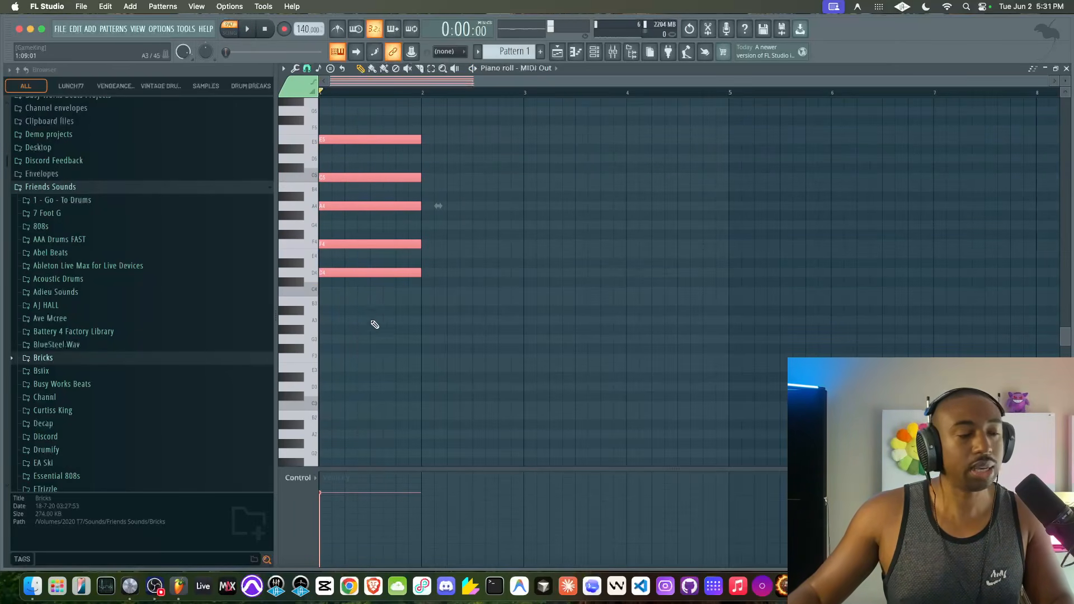
pyautogui.rightClick(379, 331)
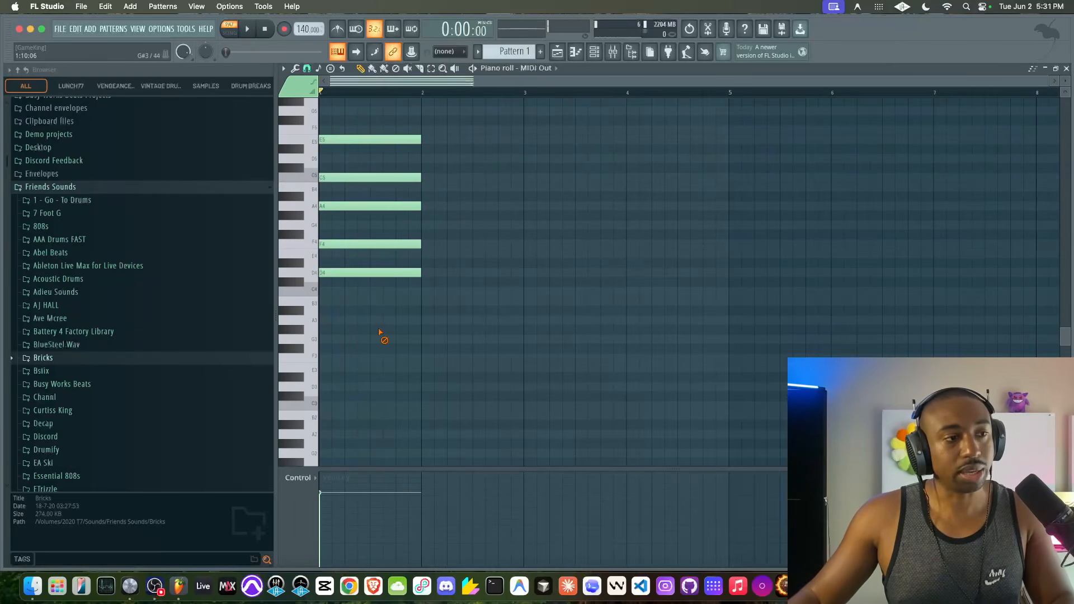
# - Humanize the chord's note velocities with a velocity range of 0.479 and play the result
pyautogui.click(296, 68)
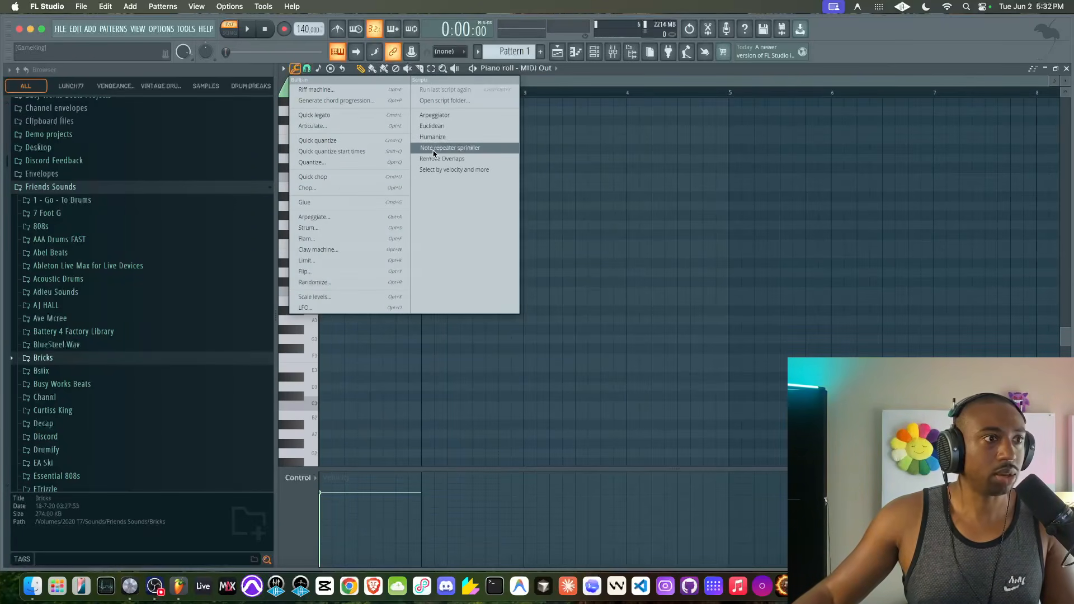
pyautogui.click(439, 138)
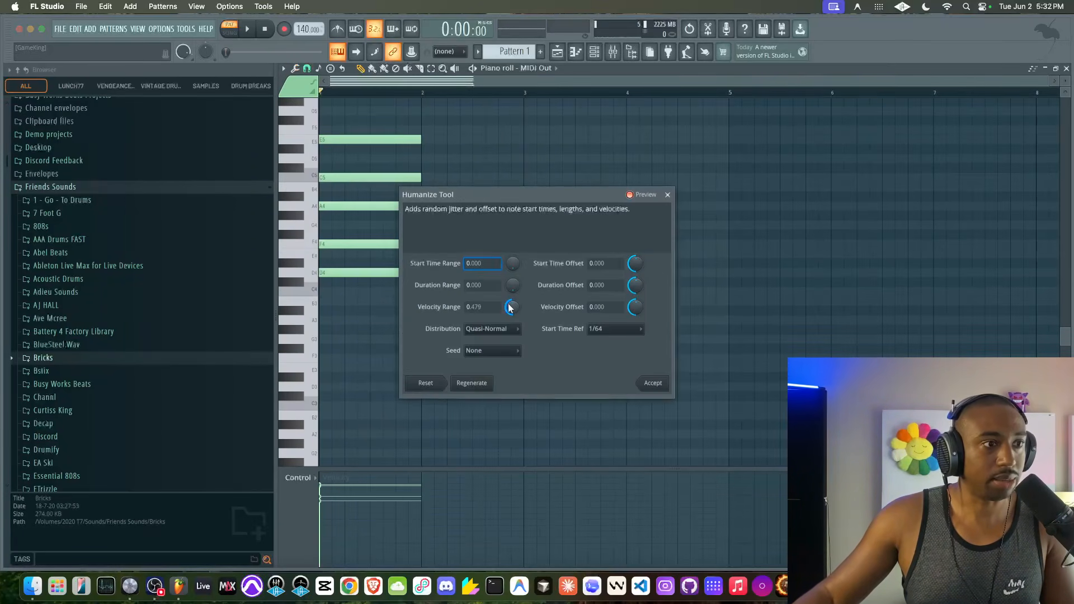
pyautogui.click(653, 383)
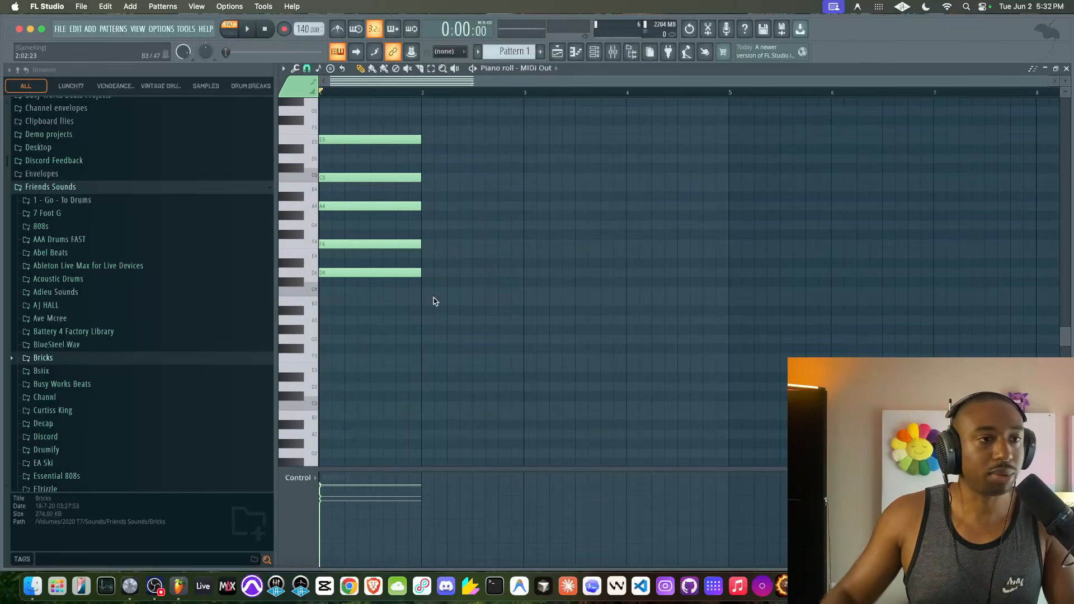
pyautogui.press('space')
# - Duplicate the whole chord into bar 2 and raise the copy two semitones so its lowest note is E4
pyautogui.hotkey('ctrl', 'a')
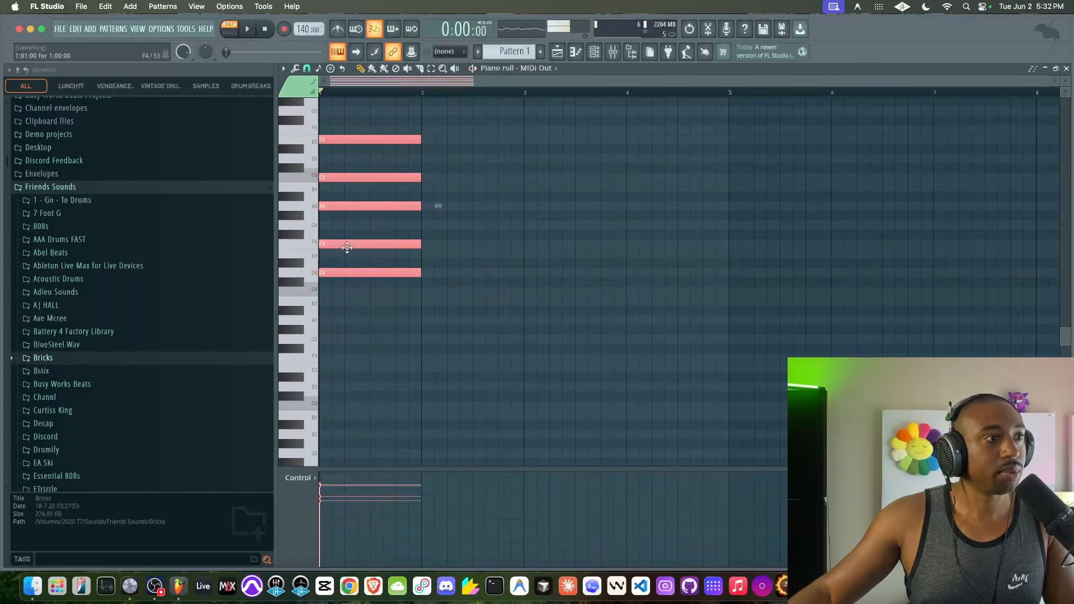
pyautogui.hotkey('ctrl', 'b')
pyautogui.moveTo(473, 272); pyautogui.dragTo(480, 249)
# - Raise the second chord's G4, B4 and F#5 notes by one semitone to G#4, C5 and G5, and play the pattern
pyautogui.click(462, 210)
pyautogui.click(449, 159)
pyautogui.click(446, 225)
pyautogui.hotkey('shift', 'Up')
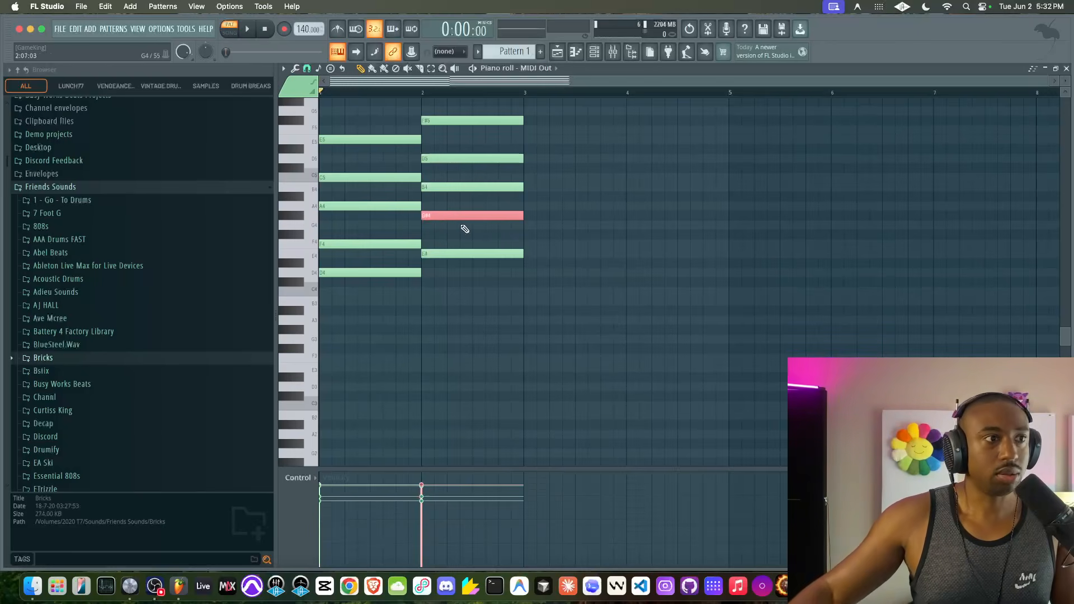
pyautogui.click(452, 187)
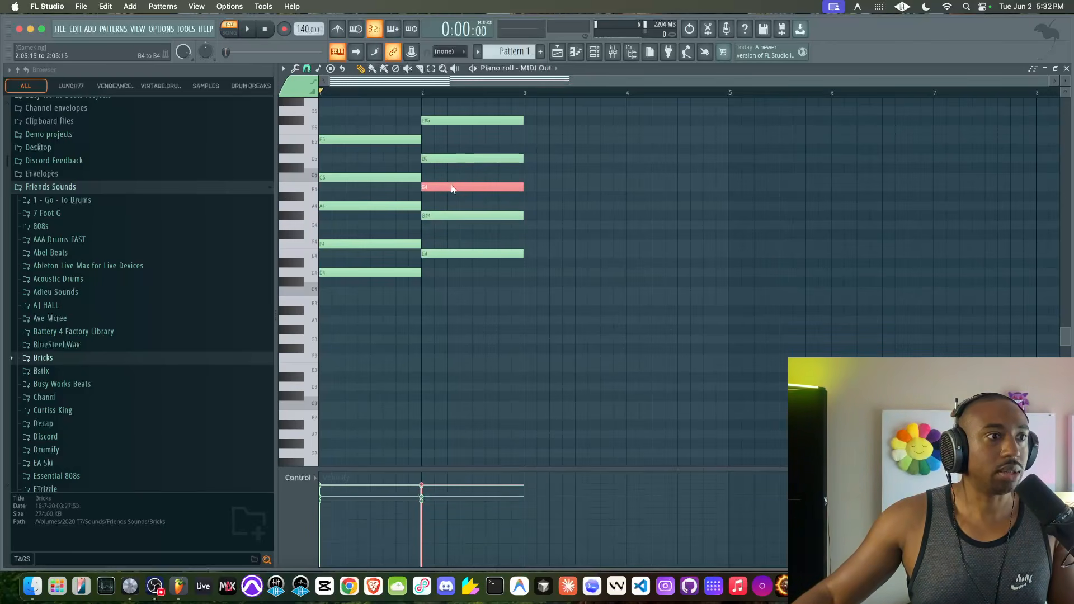
pyautogui.hotkey('shift', 'Up')
pyautogui.click(455, 120)
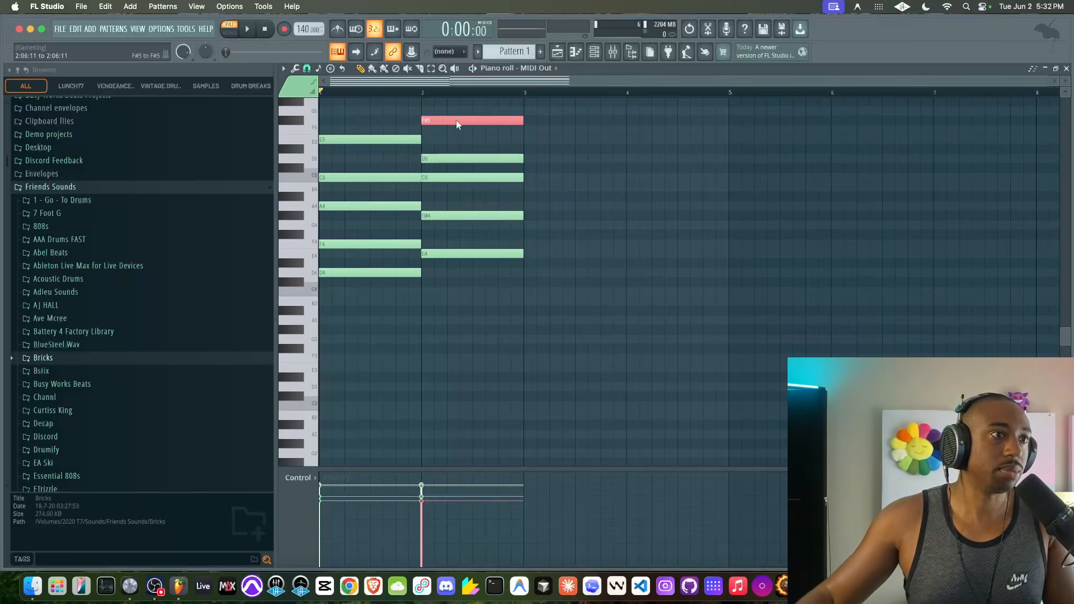
pyautogui.hotkey('shift', 'Up')
pyautogui.press('space')
# - Copy the first chord to bar 3, transpose it to A3, C4, E4, G4 and B4, and lengthen it to two bars
pyautogui.moveTo(416, 280); pyautogui.dragTo(554, 194)
pyautogui.press('F9')
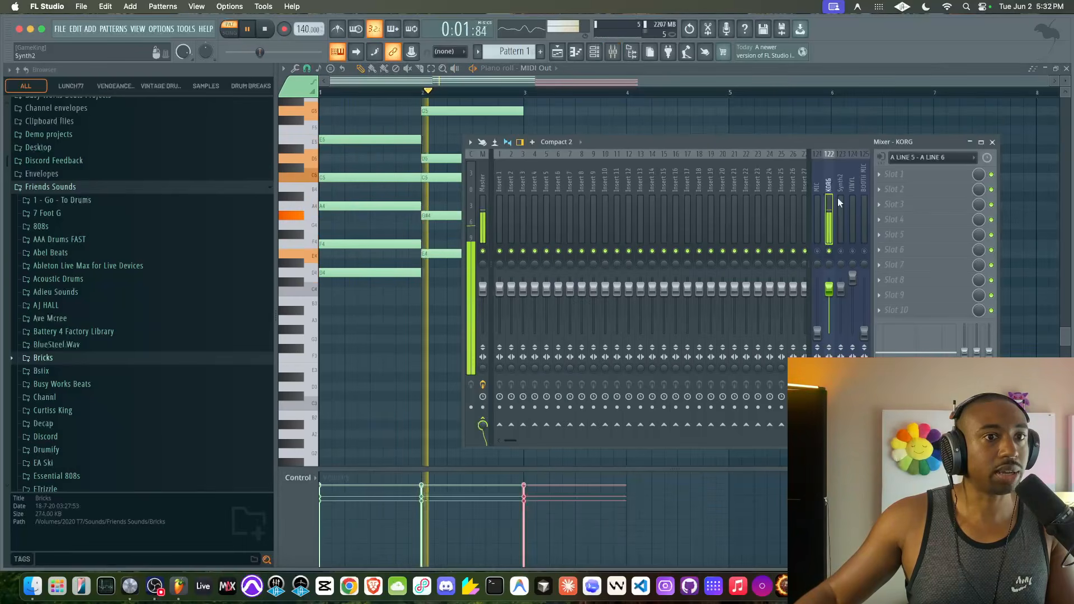
pyautogui.click(761, 121)
pyautogui.moveTo(635, 100); pyautogui.dragTo(727, 320)
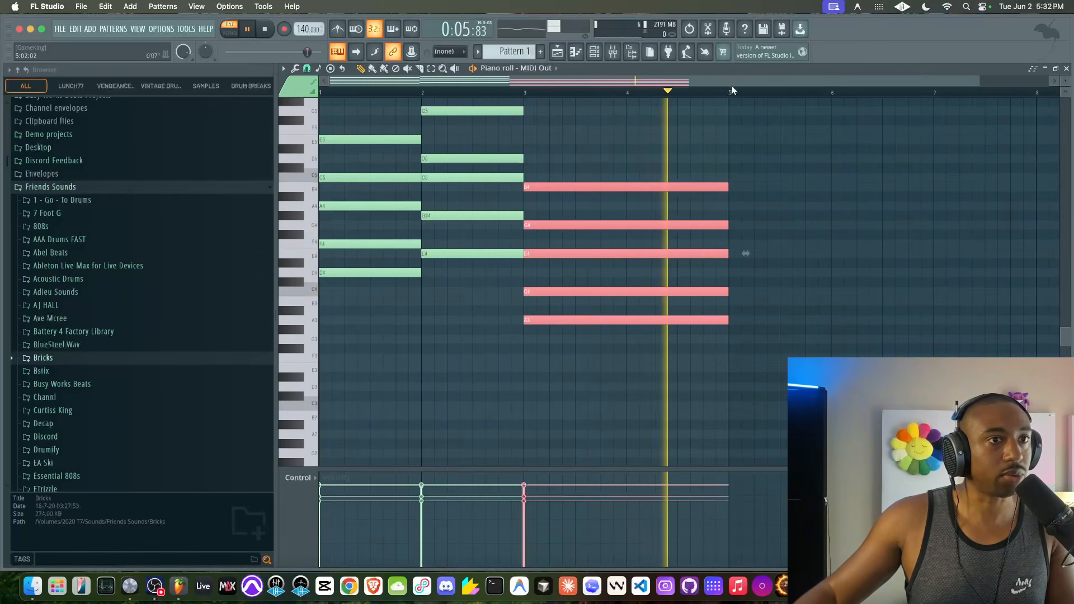
# - Clear the note selection, set a loop range over bars 1 to 4, and audition the chord progression
pyautogui.press('super+a')
pyautogui.press('super+d')
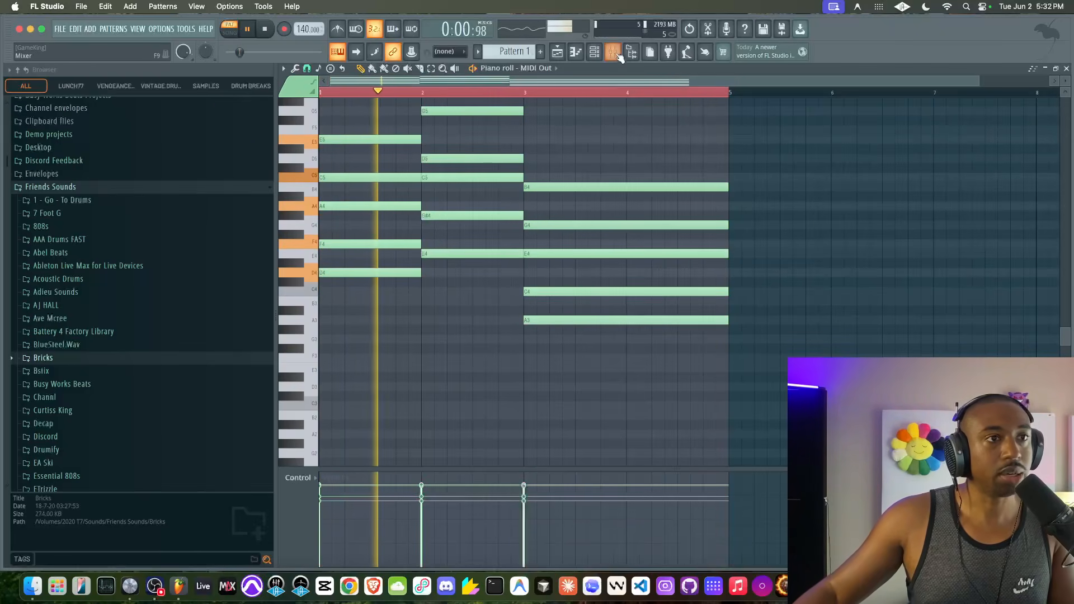
pyautogui.press('space')
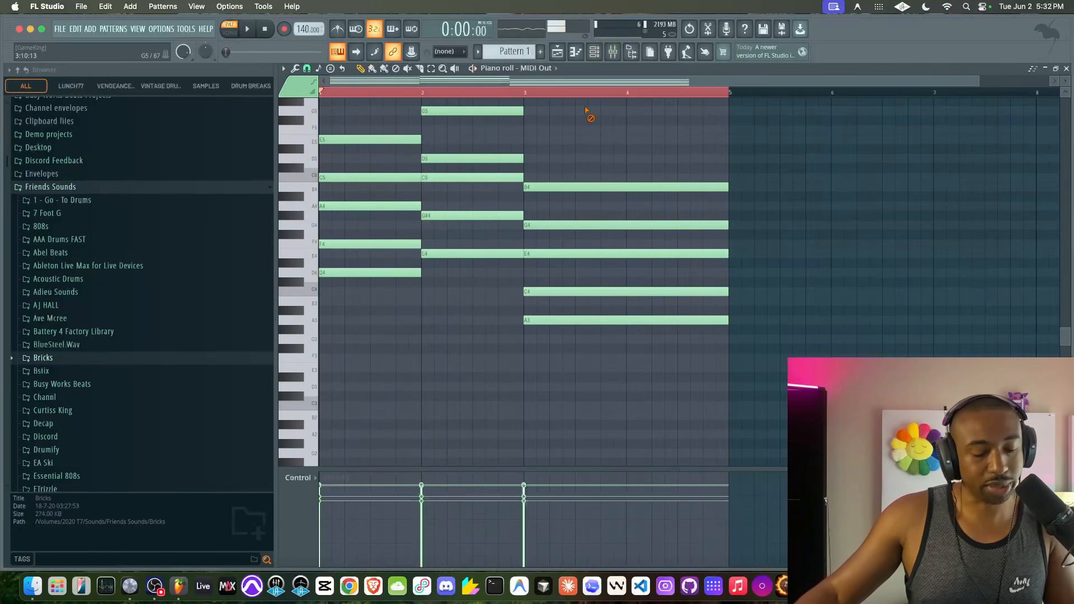
# - Arpeggiate the four-bar chord progression and play back the result
pyautogui.hotkey('alt', 'a')
pyautogui.click(600, 372)
pyautogui.press('space')
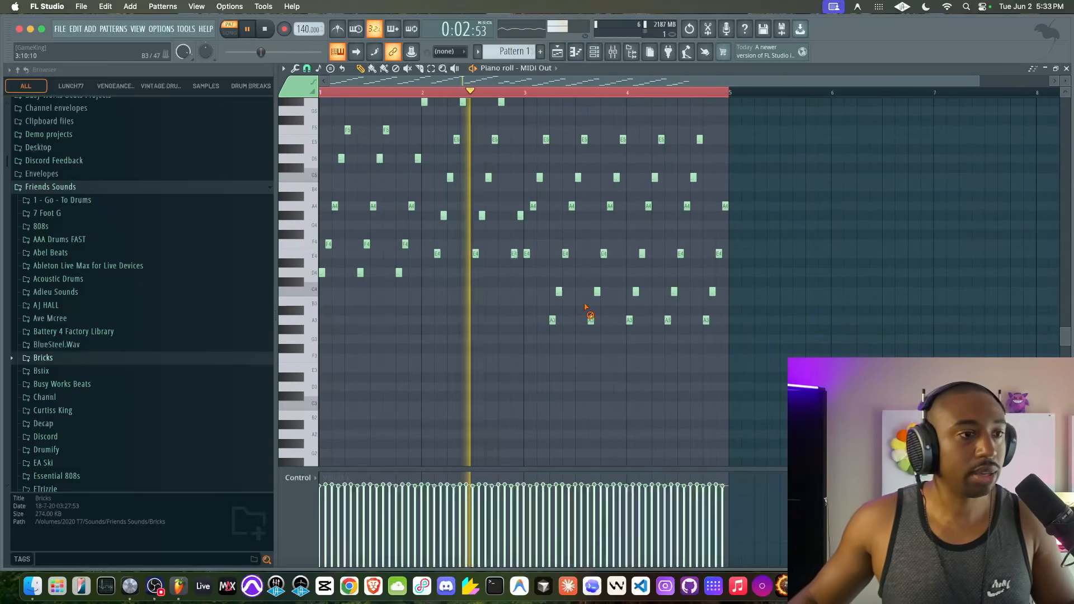
pyautogui.press('space')
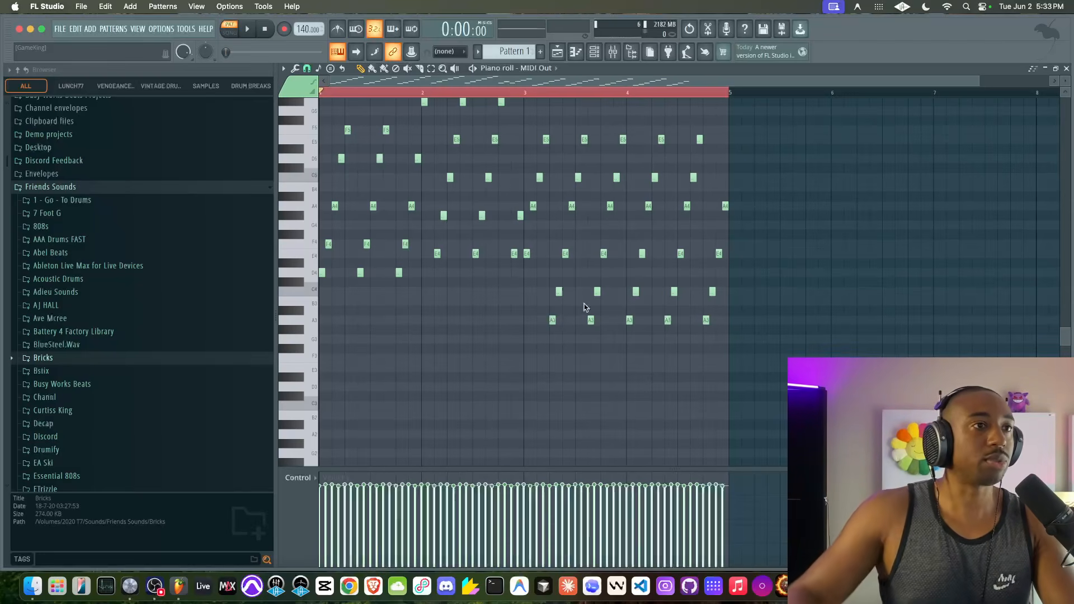
# - Show the playlist and mixer, select the MIC mixer track, and arm it for recording
pyautogui.click(557, 51)
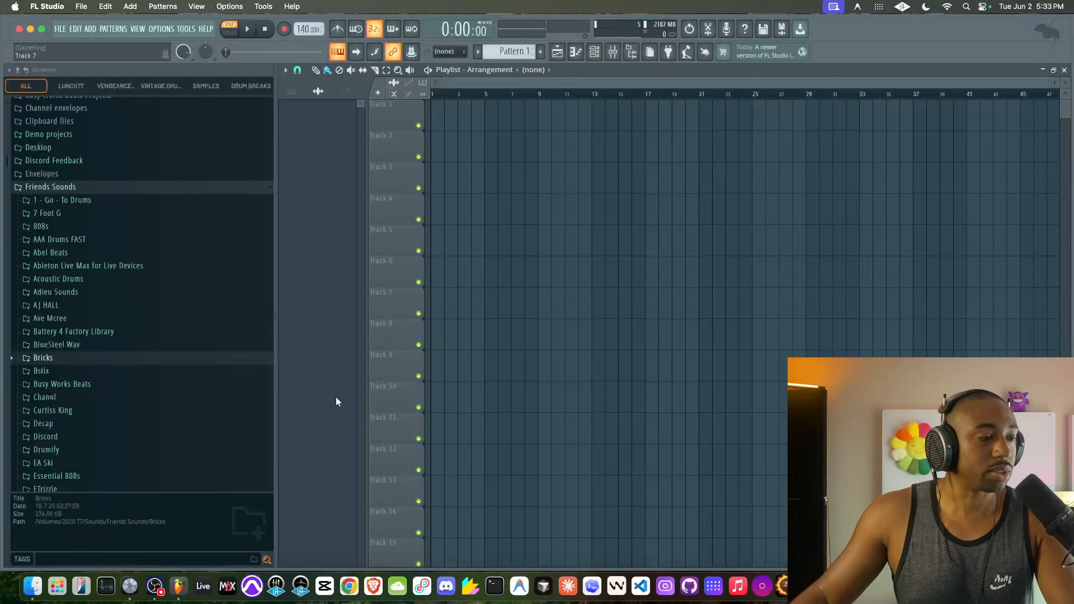
pyautogui.click(613, 56)
pyautogui.click(817, 185)
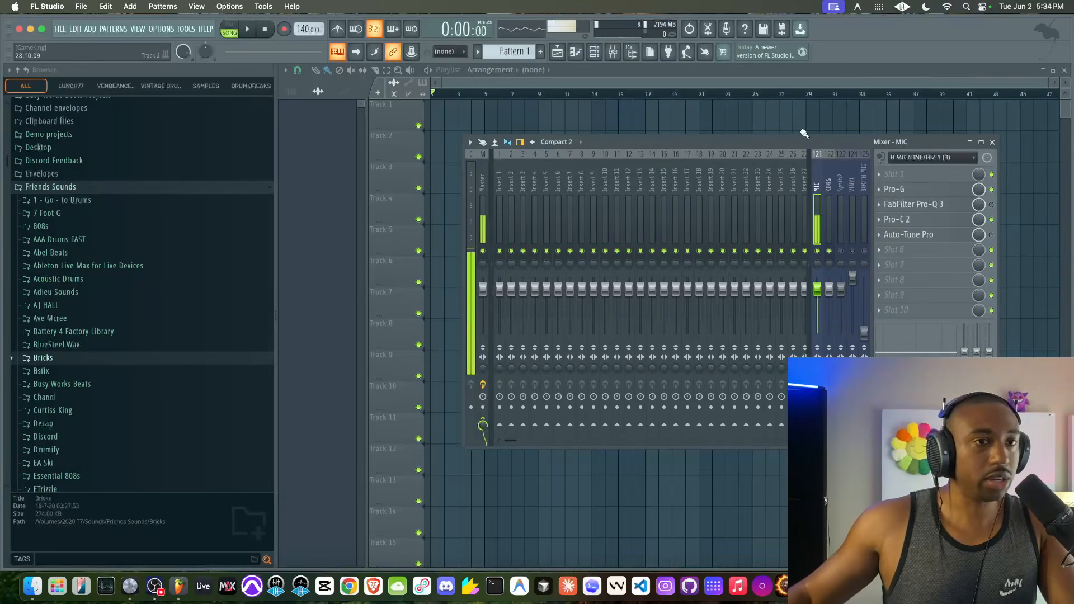
pyautogui.click(881, 157)
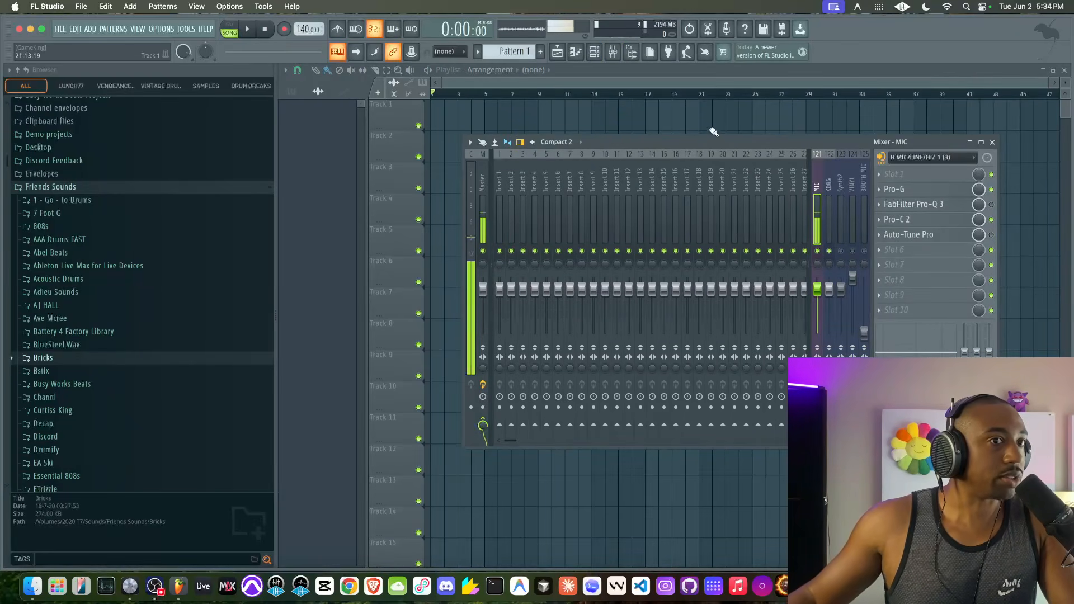
# - Hide the browser, reposition the mixer, and record a short microphone take into the playlist
pyautogui.moveTo(711, 143); pyautogui.dragTo(642, 112)
pyautogui.click(650, 51)
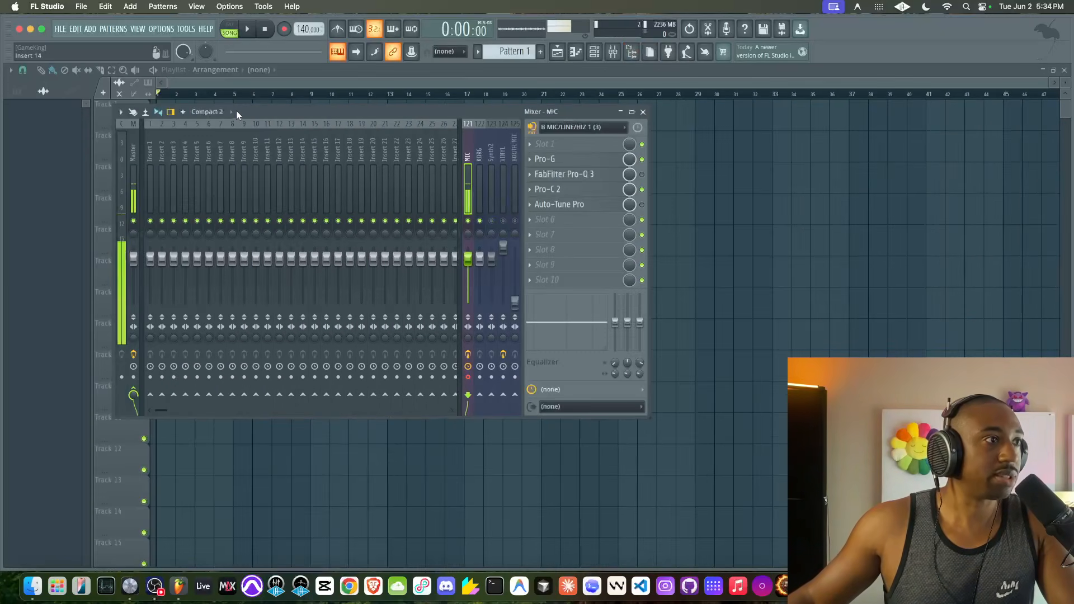
pyautogui.moveTo(236, 111); pyautogui.dragTo(310, 124)
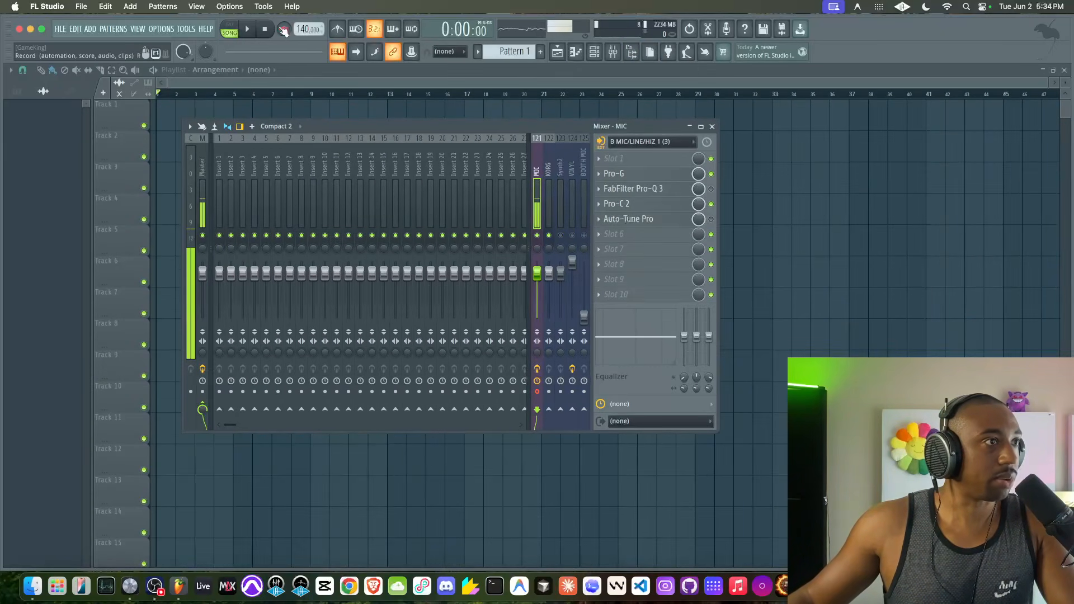
pyautogui.click(248, 31)
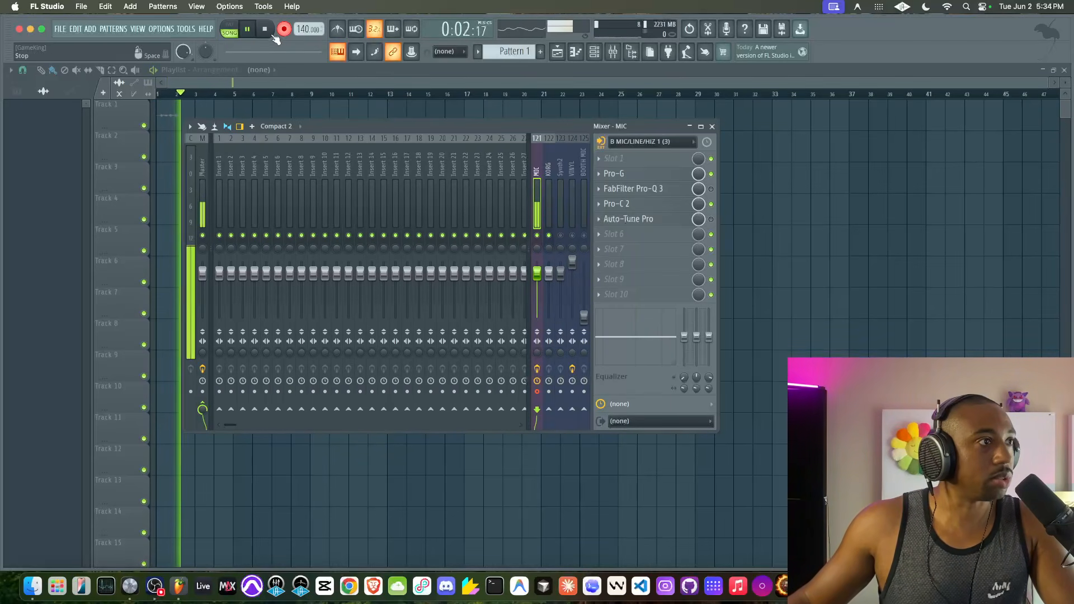
pyautogui.click(270, 34)
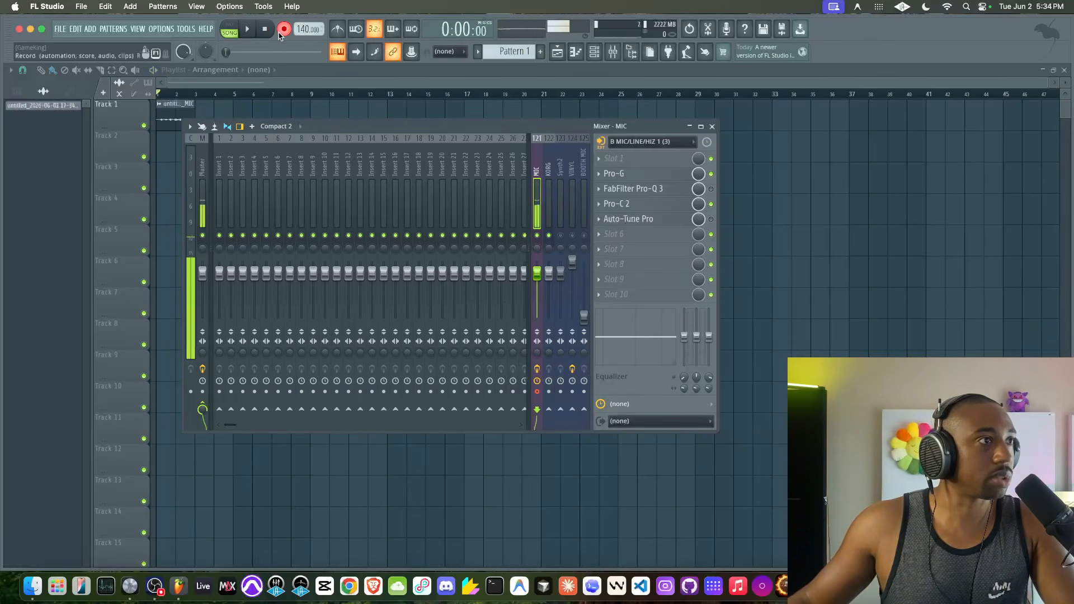
# - Record a second, longer microphone take from bar 1 and move the mixer below the first playlist tracks
pyautogui.click(252, 32)
pyautogui.moveTo(317, 131); pyautogui.dragTo(303, 177)
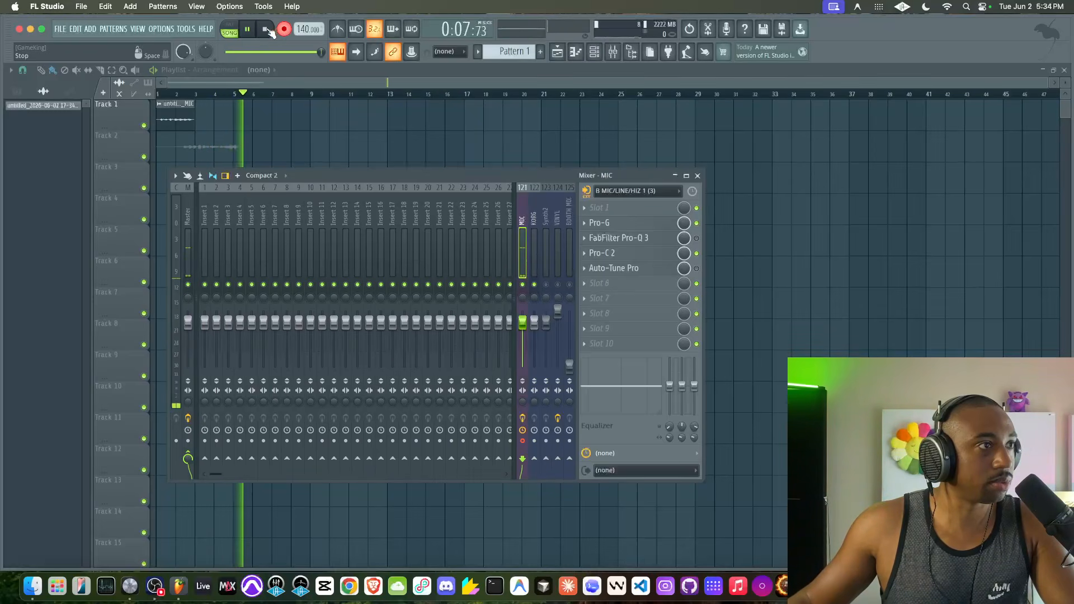
pyautogui.press('space')
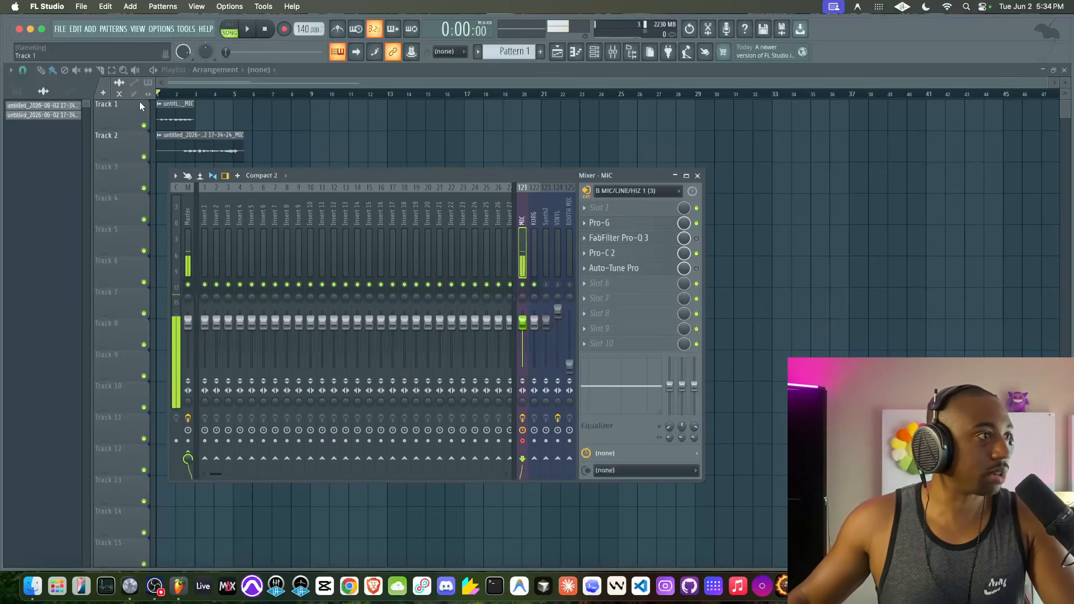
# - Hide the mixer and set playlist Track 1 to audio track mode linked to mixer Insert 1
pyautogui.press('F9')
pyautogui.rightClick(125, 108)
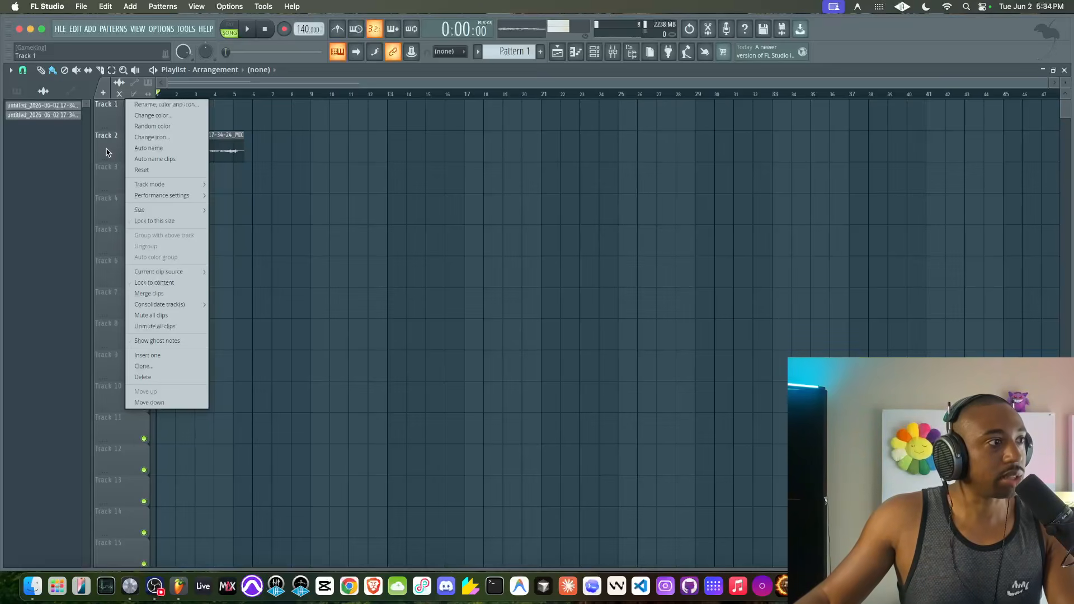
pyautogui.moveTo(174, 185)
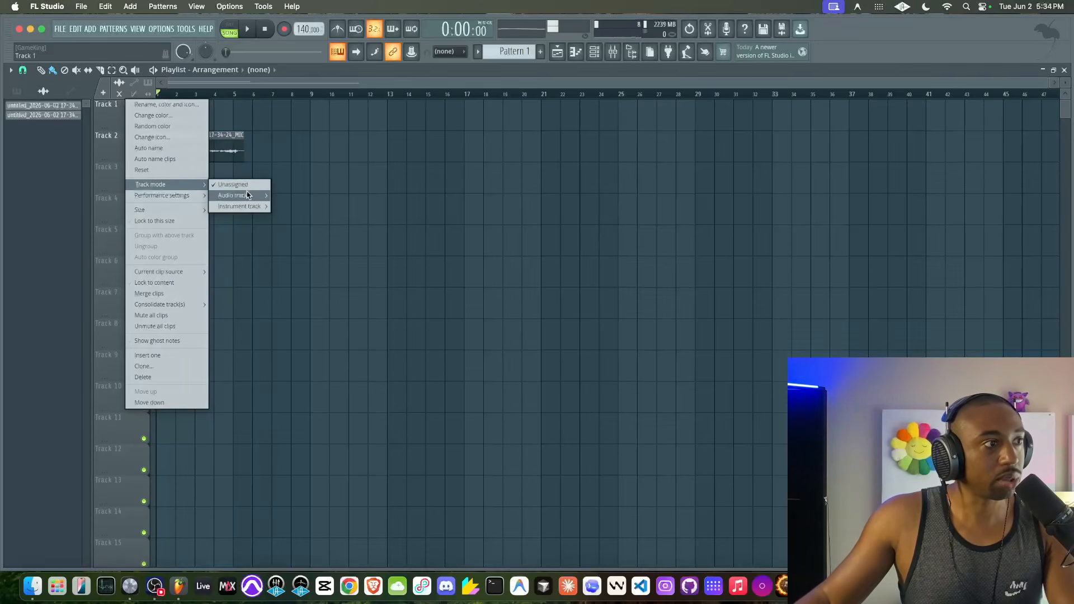
pyautogui.moveTo(249, 196)
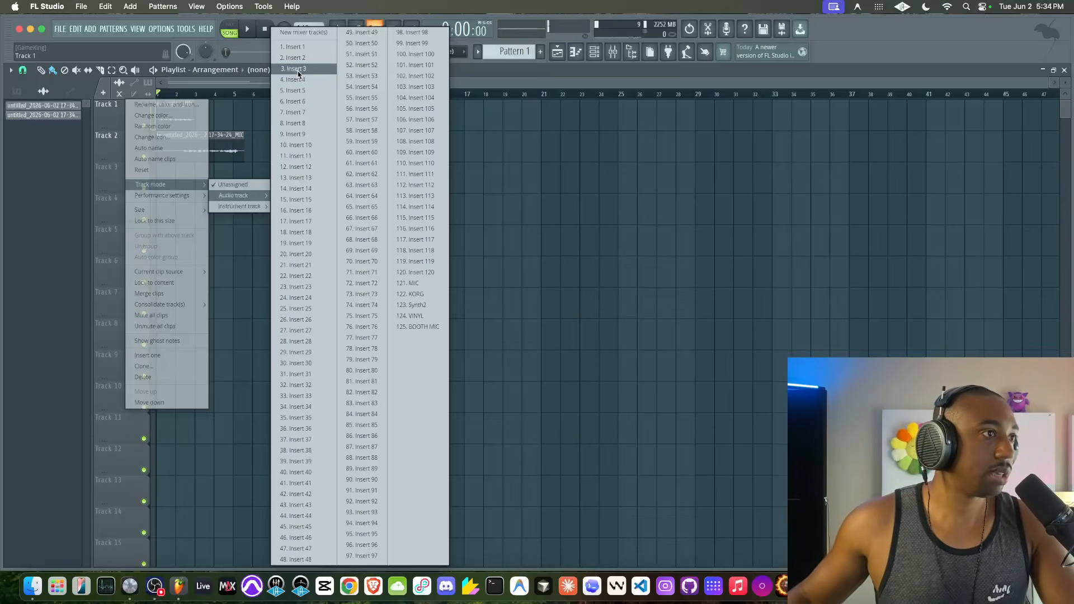
pyautogui.click(296, 46)
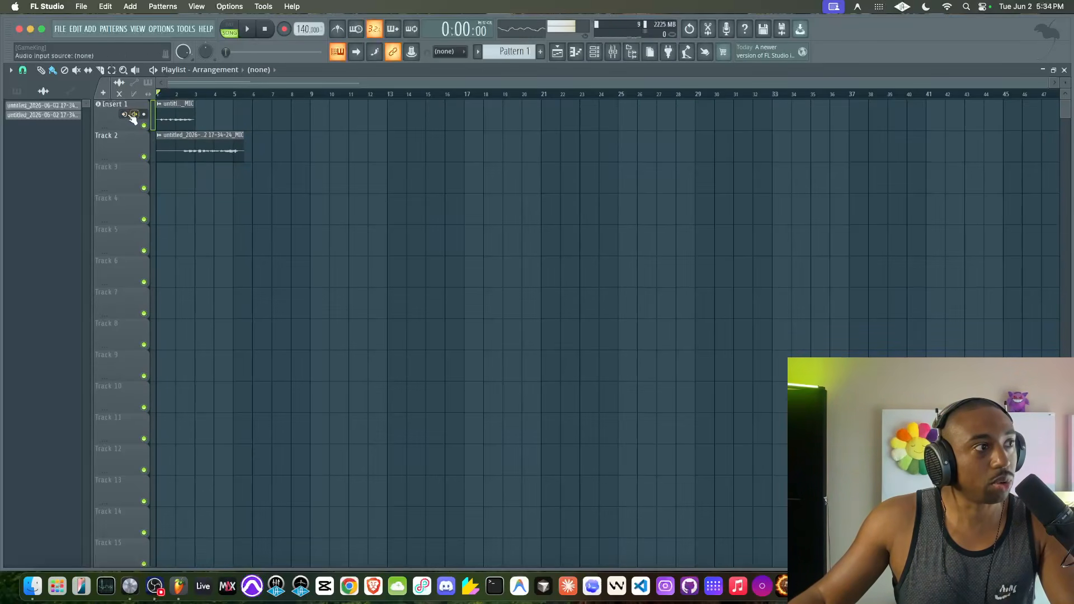
# - Show the mixer, raise the MIC track's fader, and play the takes to compare the Insert 1 and MIC meters
pyautogui.click(621, 55)
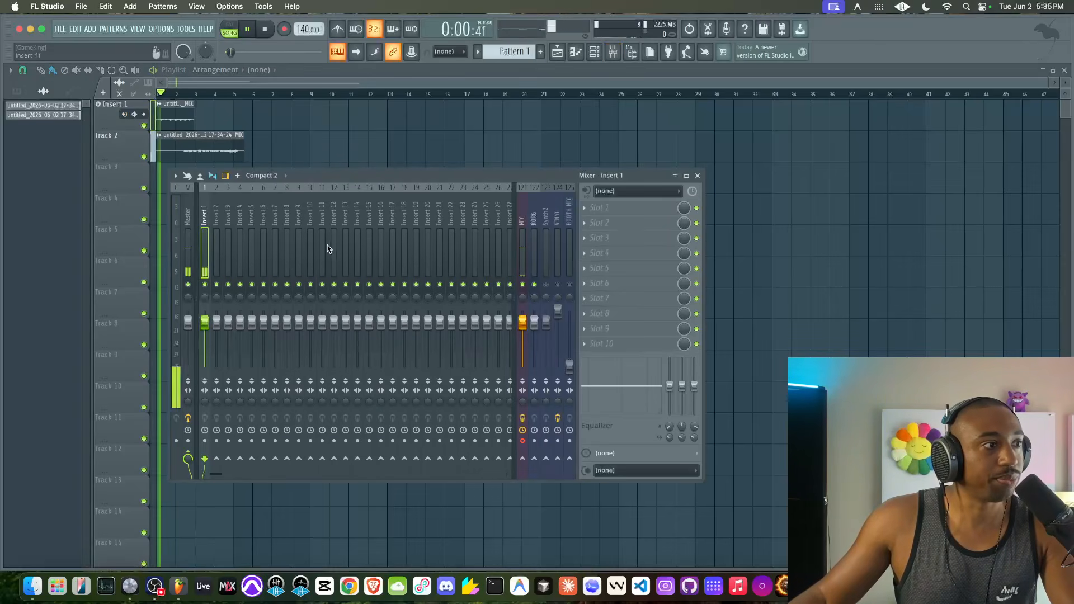
pyautogui.click(529, 265)
pyautogui.press('space')
pyautogui.press('space')
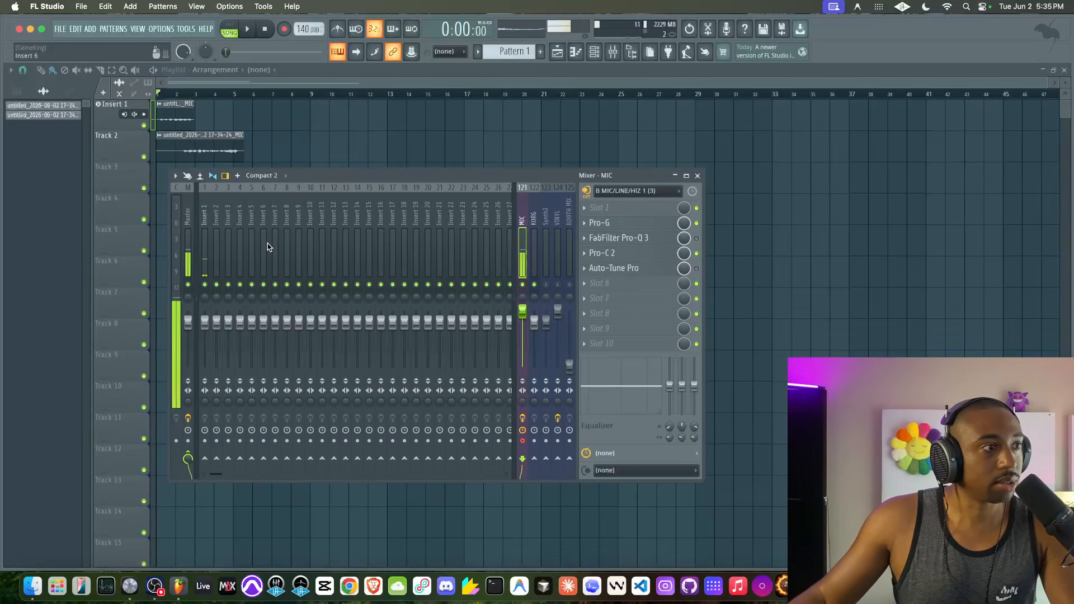
pyautogui.click(210, 238)
pyautogui.press('space')
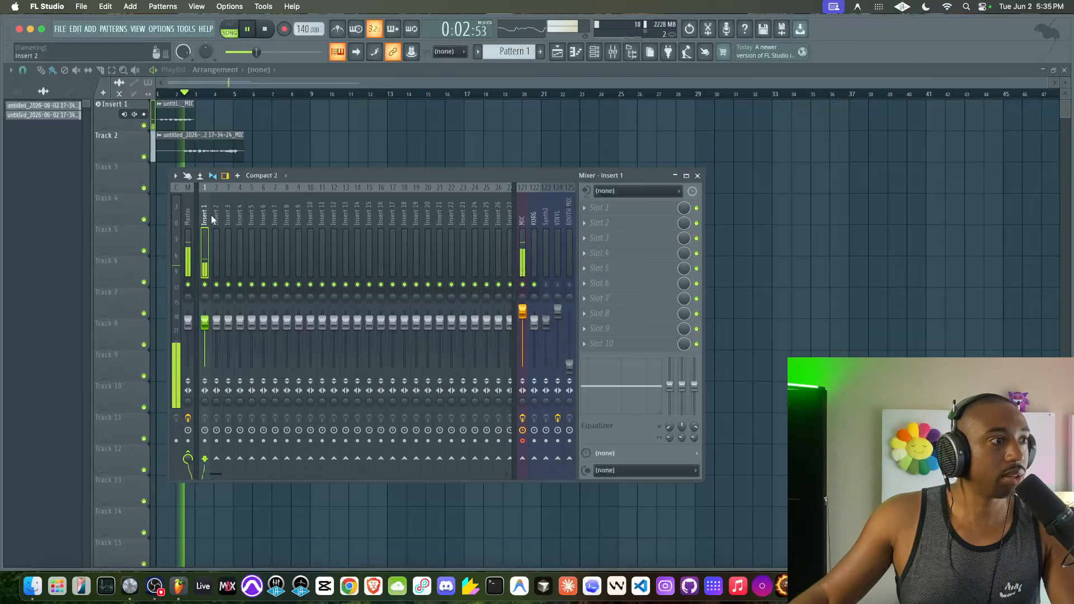
pyautogui.press('space')
# - Inspect the second microphone clip's mixer routing in its channel settings and show its mixer track
pyautogui.doubleClick(233, 137)
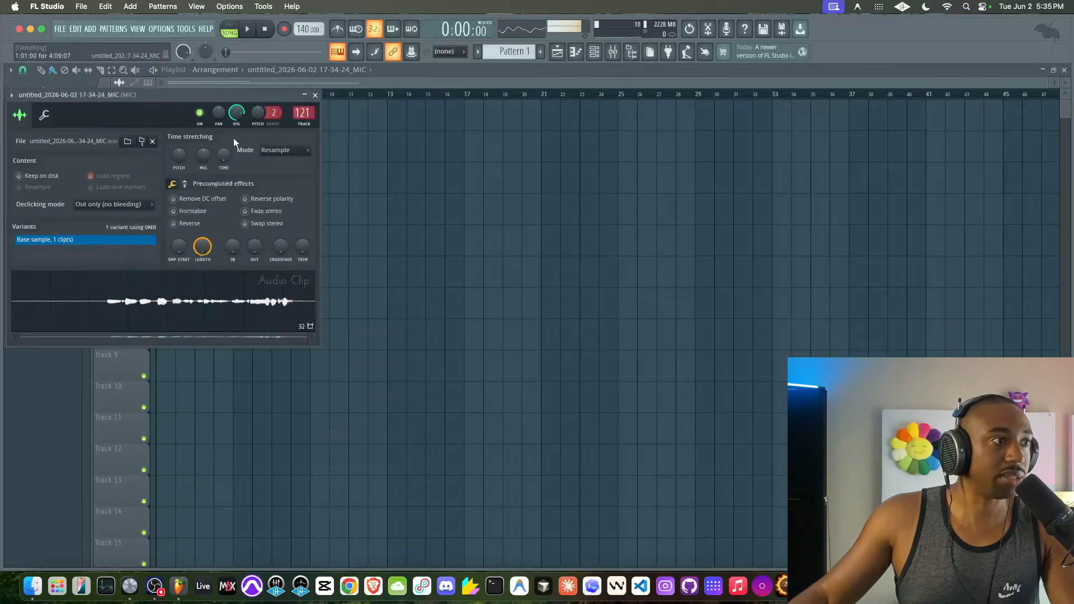
pyautogui.click(309, 110)
pyautogui.click(613, 52)
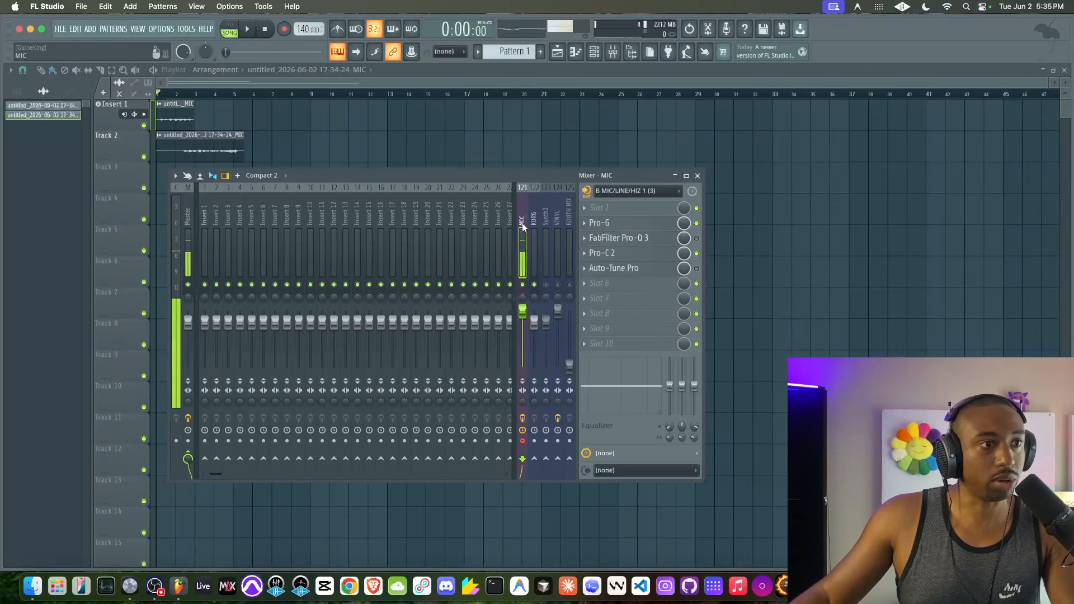
# - Hide the mixer, move the longer microphone take from Track 2 to bar 4 on the Insert 1 track, and check its mixer routing
pyautogui.press('F9')
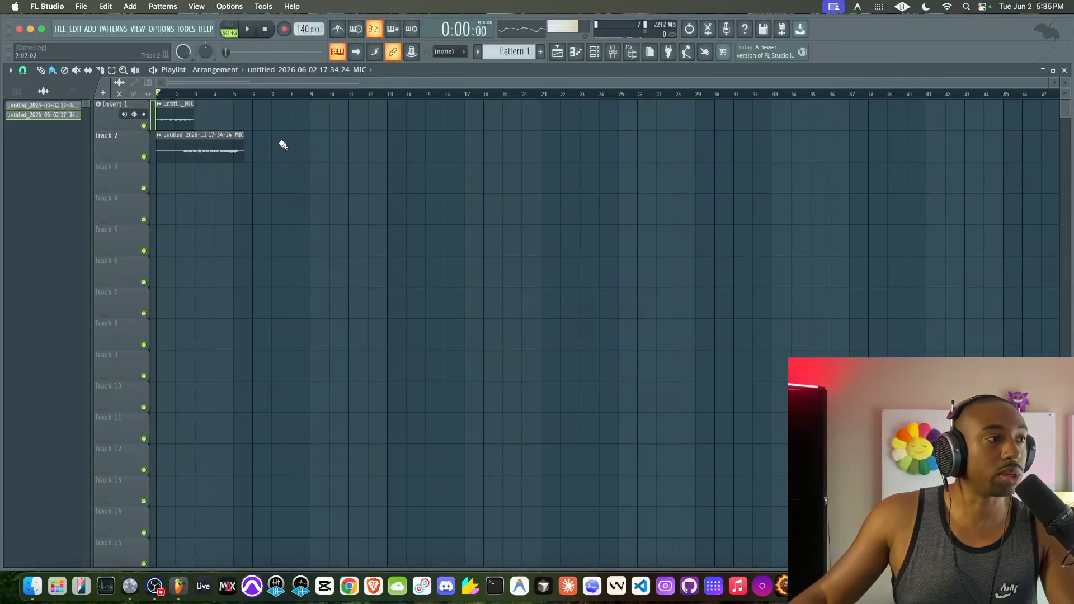
pyautogui.doubleClick(192, 146)
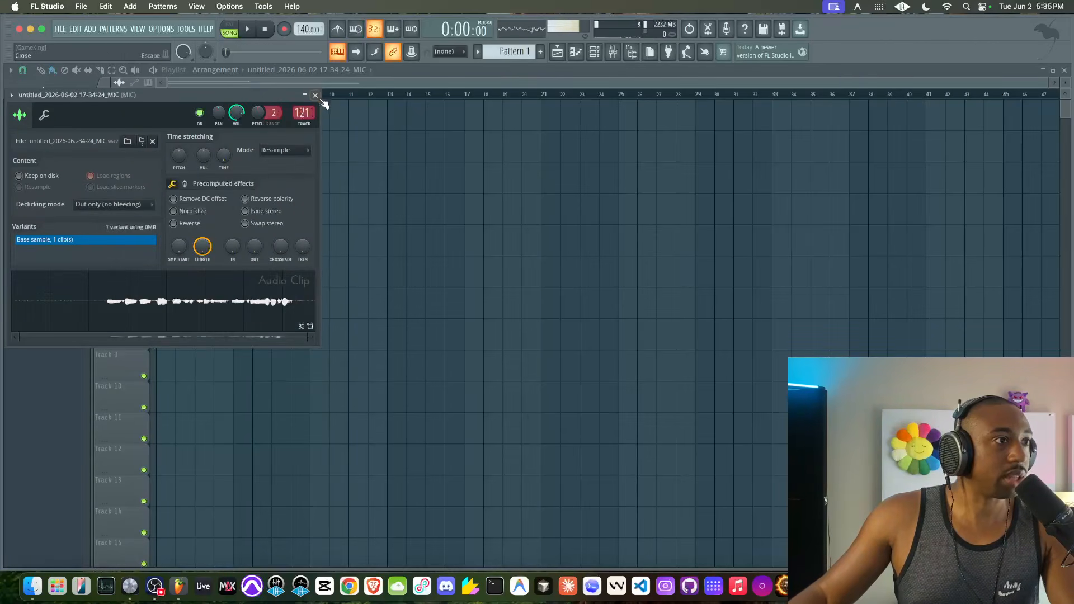
pyautogui.click(300, 116)
pyautogui.moveTo(204, 144); pyautogui.dragTo(266, 108)
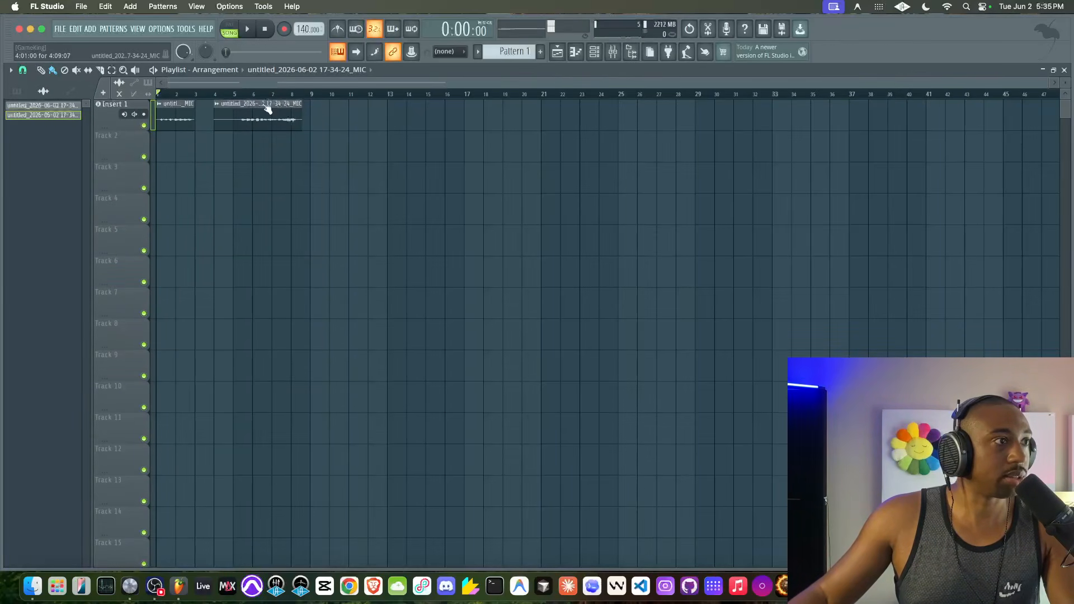
pyautogui.doubleClick(249, 112)
pyautogui.click(315, 96)
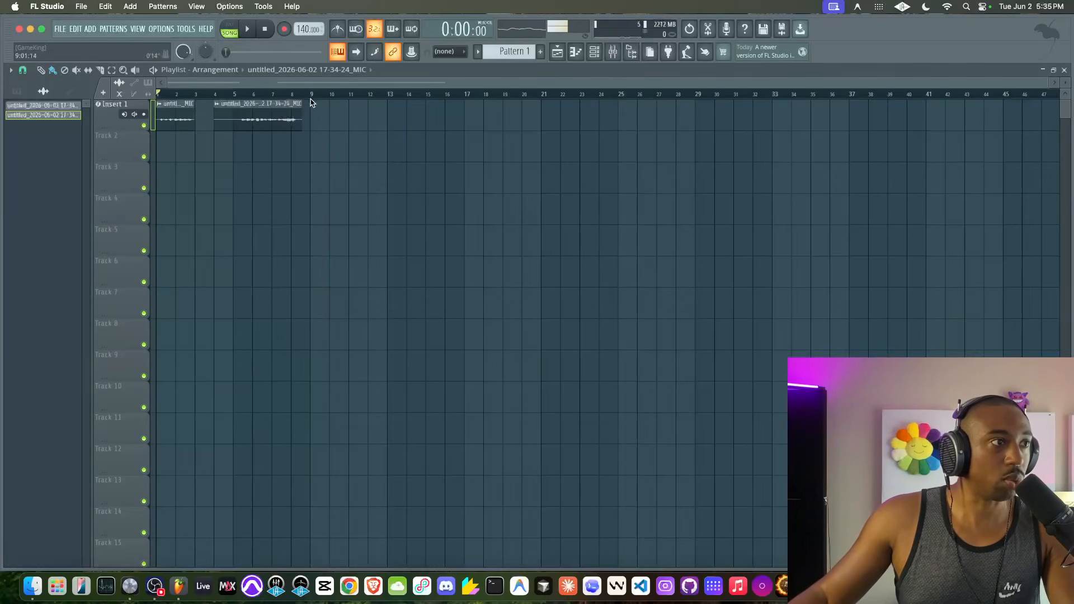
# - Drop the longer take back onto Track 2 and inspect its mixer track assignment in the channel settings
pyautogui.moveTo(272, 120); pyautogui.dragTo(267, 150)
pyautogui.doubleClick(268, 150)
pyautogui.click(266, 149)
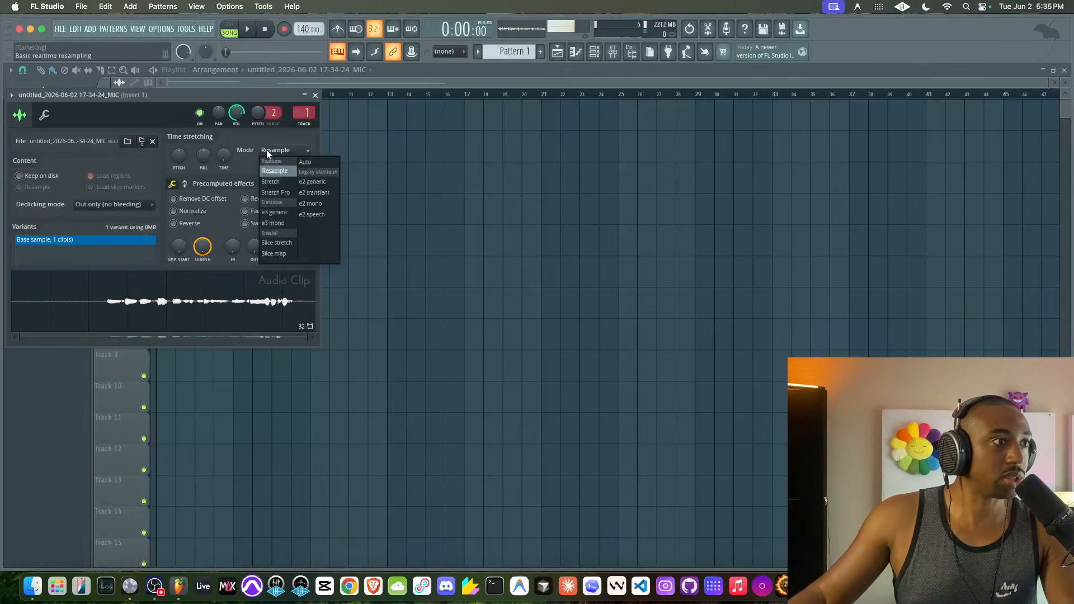
pyautogui.click(300, 124)
pyautogui.click(316, 96)
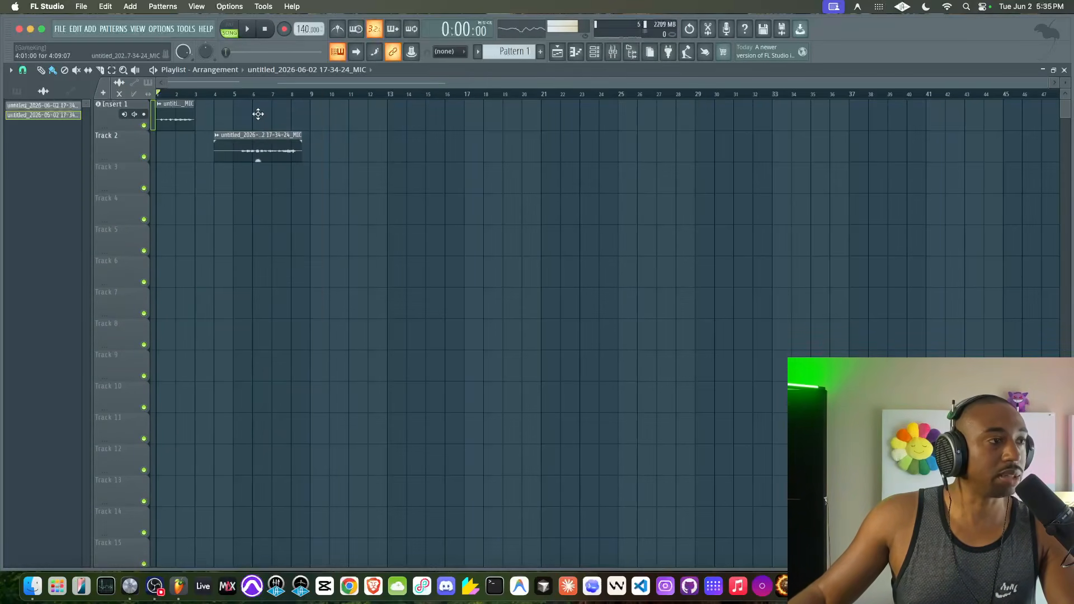
# - Return the longer take to bar 4 on the Insert 1 track and start playback with the mixer shown
pyautogui.moveTo(258, 116); pyautogui.dragTo(259, 108)
pyautogui.press('space')
pyautogui.press('space')
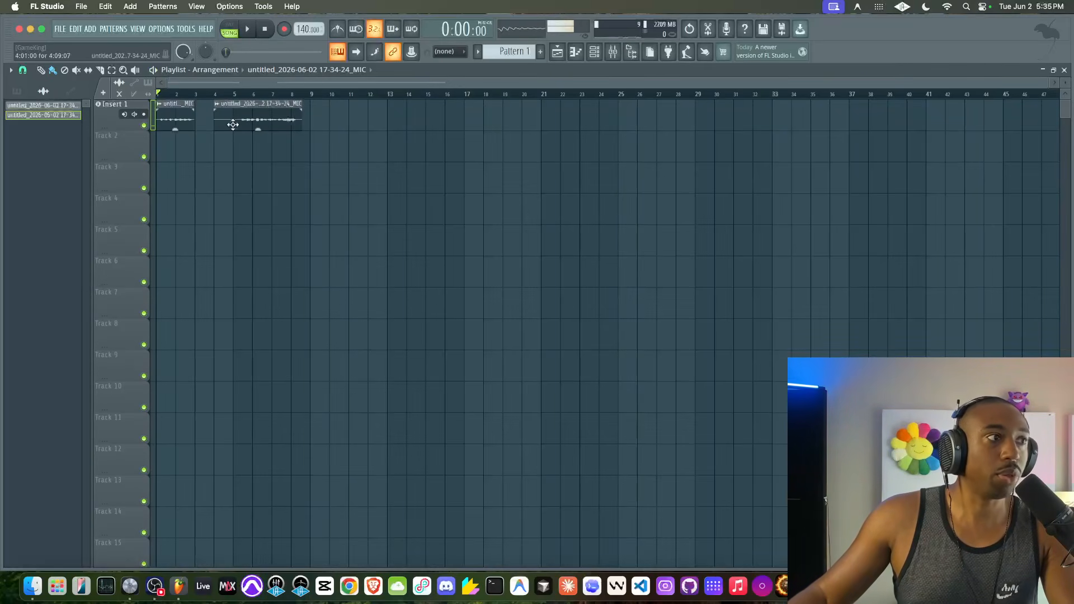
pyautogui.press('space')
pyautogui.click(613, 52)
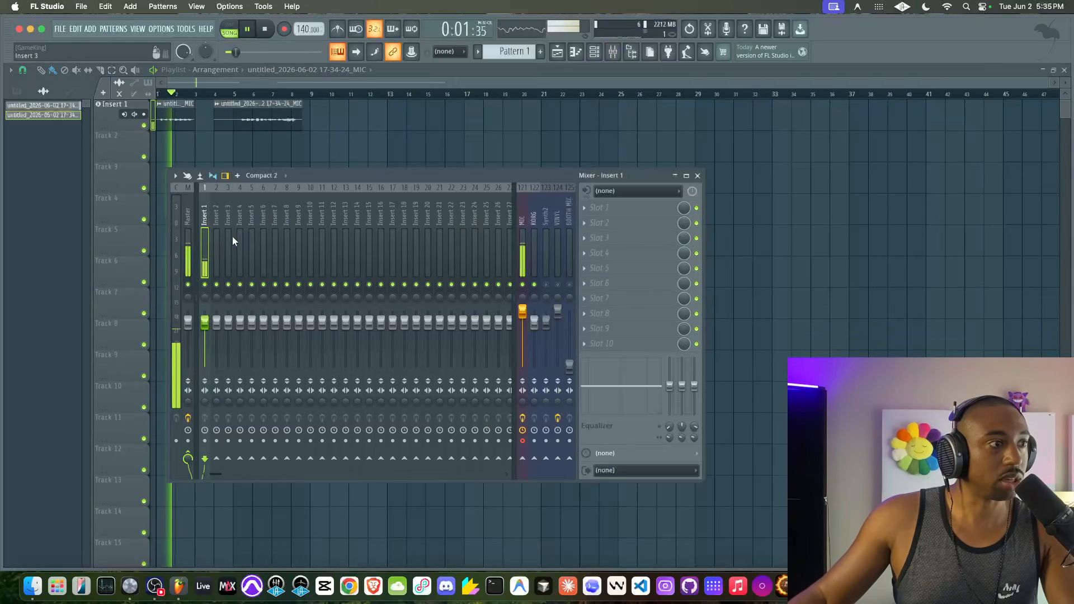
# - Raise the Insert 1 fader and shift the longer take to start at bar 3, checking the mixer during playback
pyautogui.moveTo(205, 323); pyautogui.dragTo(205, 310)
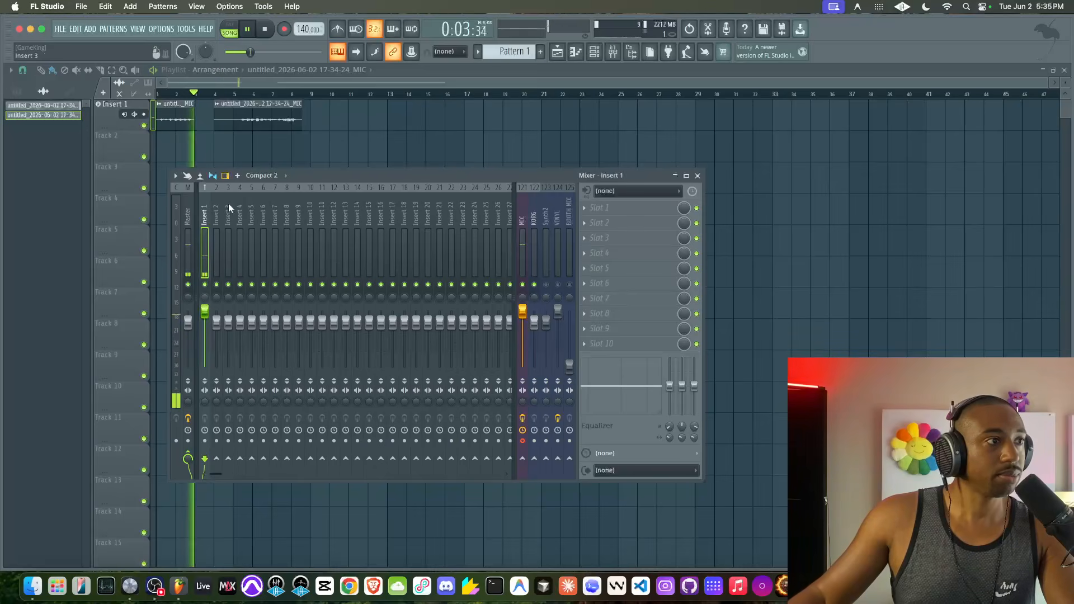
pyautogui.click(242, 115)
pyautogui.moveTo(241, 115); pyautogui.dragTo(228, 115)
pyautogui.click(612, 51)
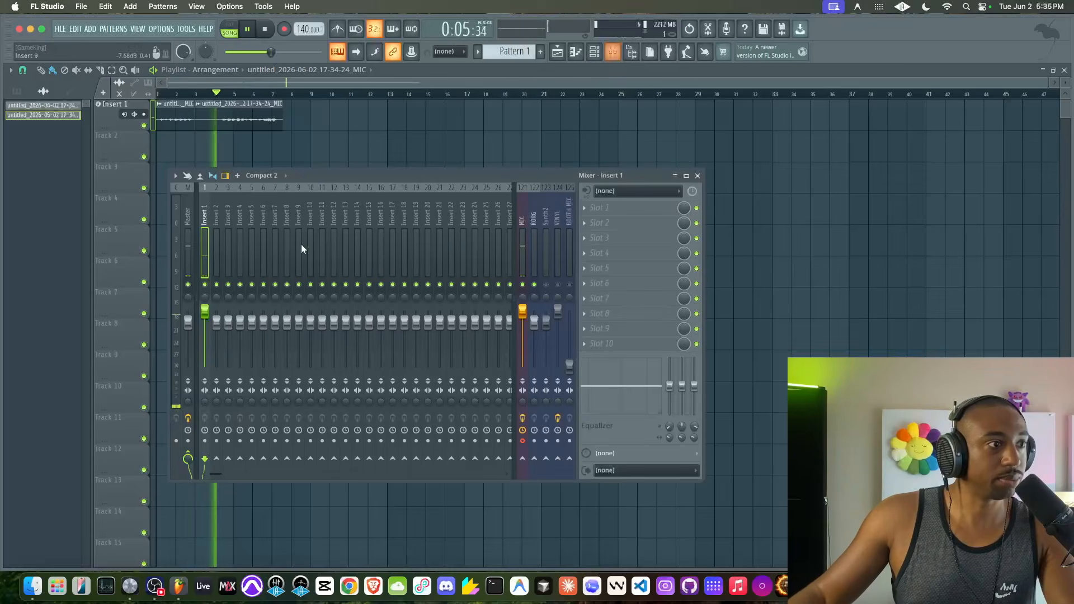
pyautogui.press('space')
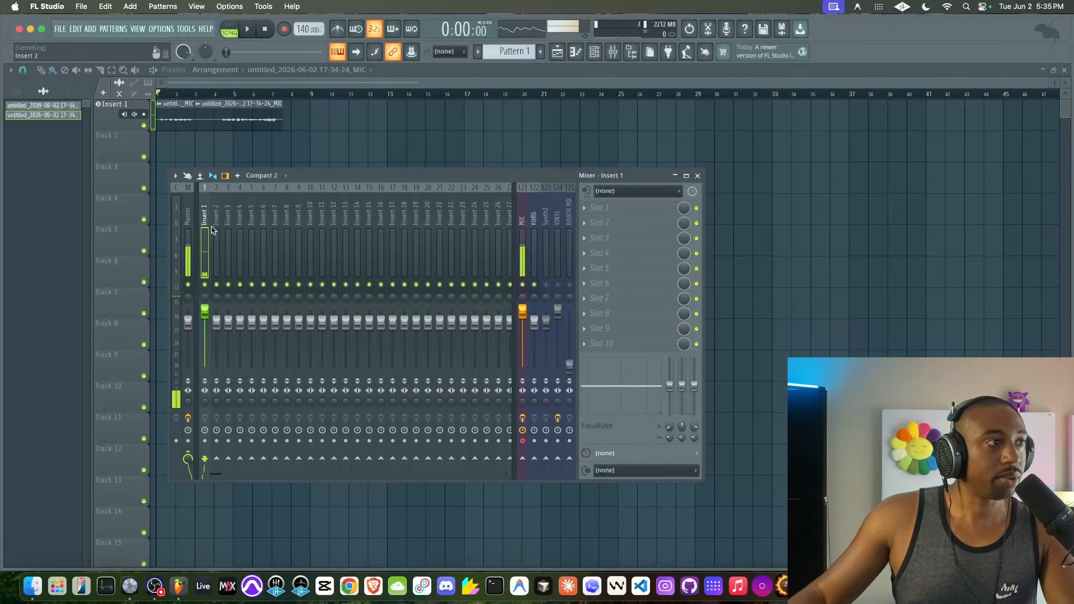
# - Rename the Insert 1 playlist track as LEAD and show the linked mixer track
pyautogui.rightClick(109, 112)
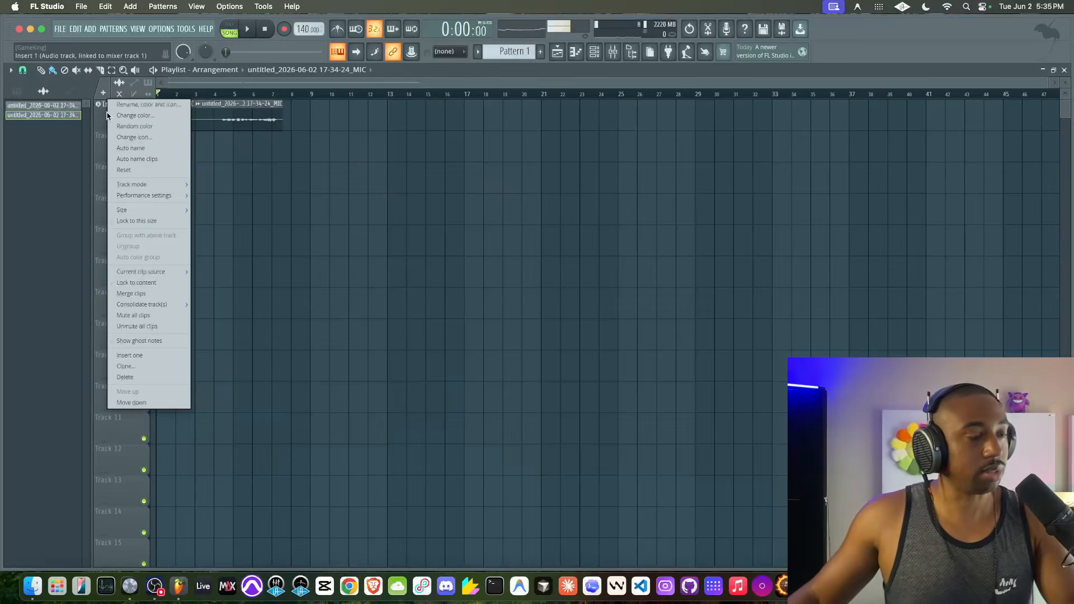
pyautogui.click(109, 114)
pyautogui.write('LEAD')
pyautogui.press('Return')
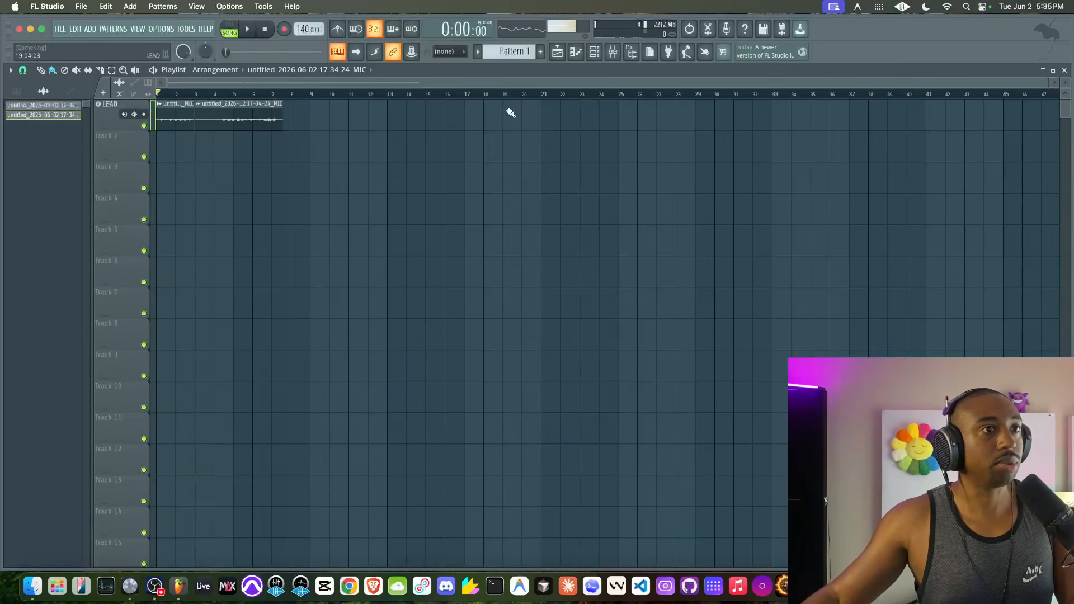
pyautogui.click(613, 52)
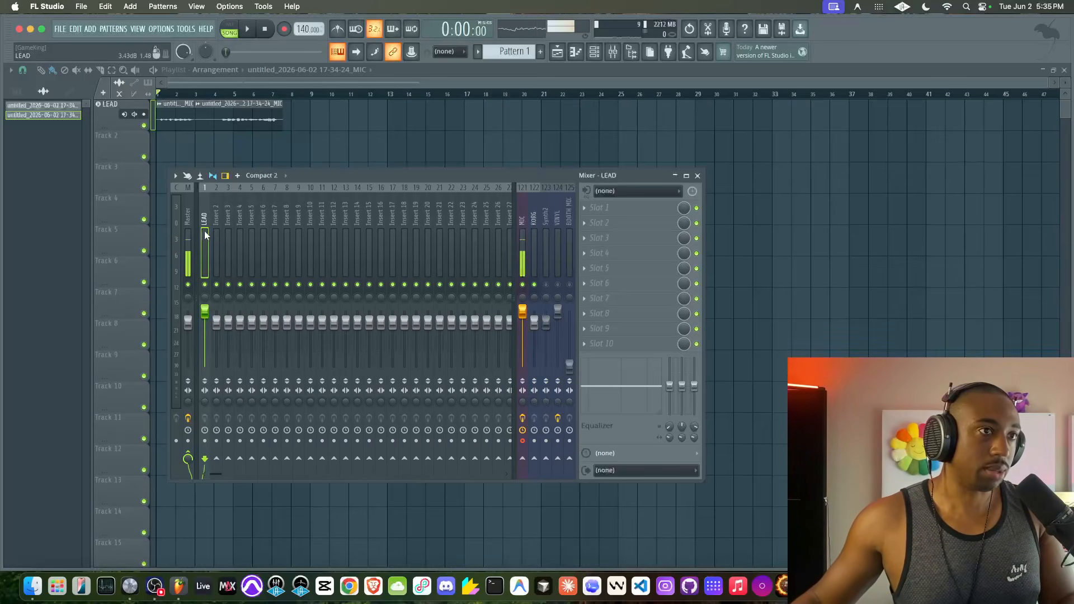
# - Move the longer take to bar 1 on Track 2 and set that track to audio track mode linked to Insert 2
pyautogui.click(269, 122)
pyautogui.moveTo(238, 150); pyautogui.dragTo(213, 144)
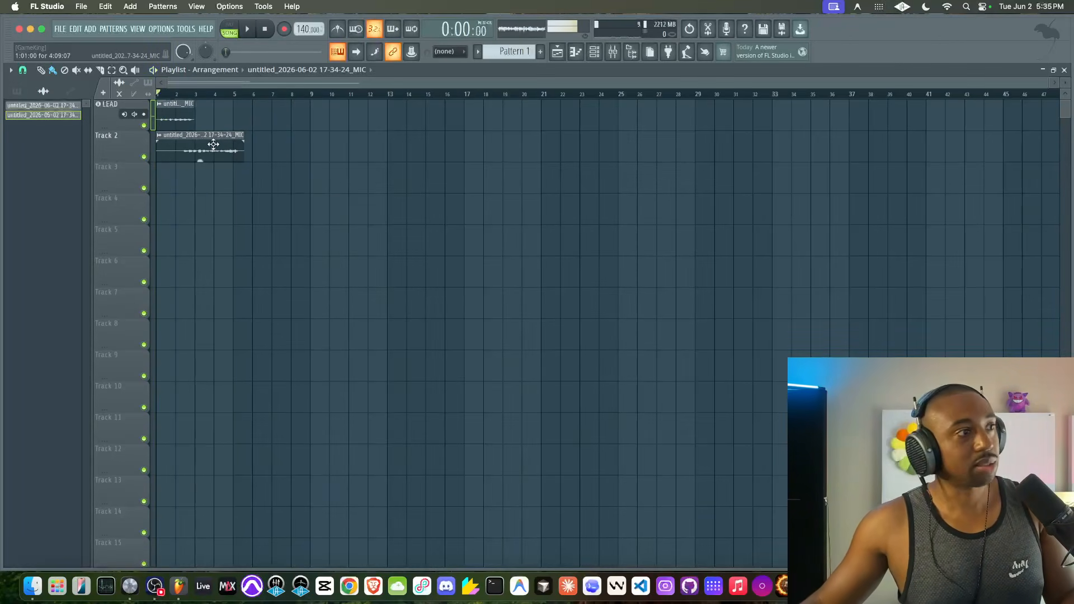
pyautogui.rightClick(139, 136)
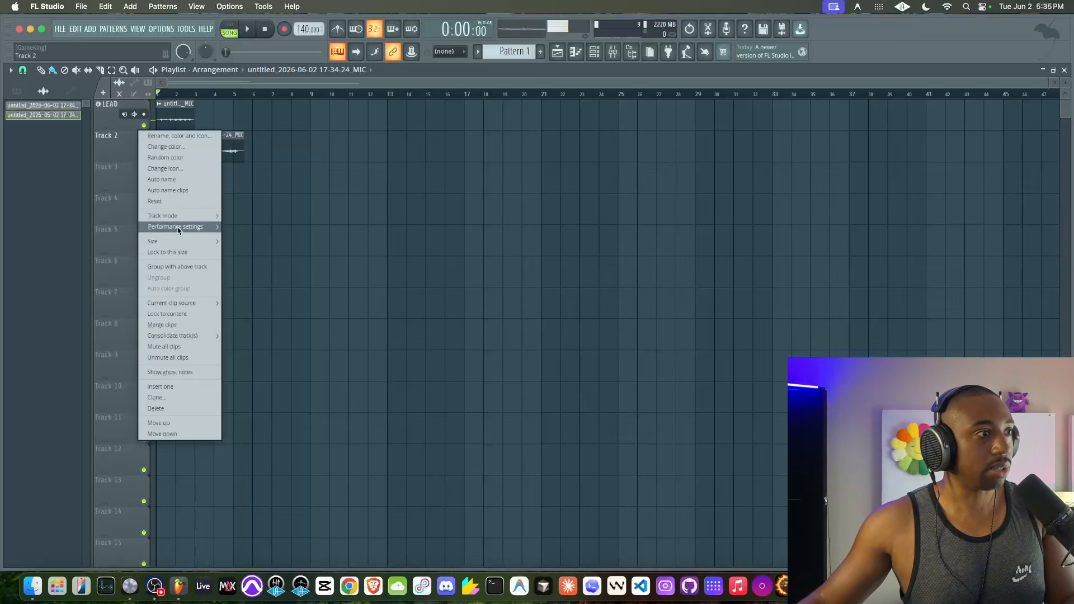
pyautogui.moveTo(178, 216)
pyautogui.moveTo(249, 227)
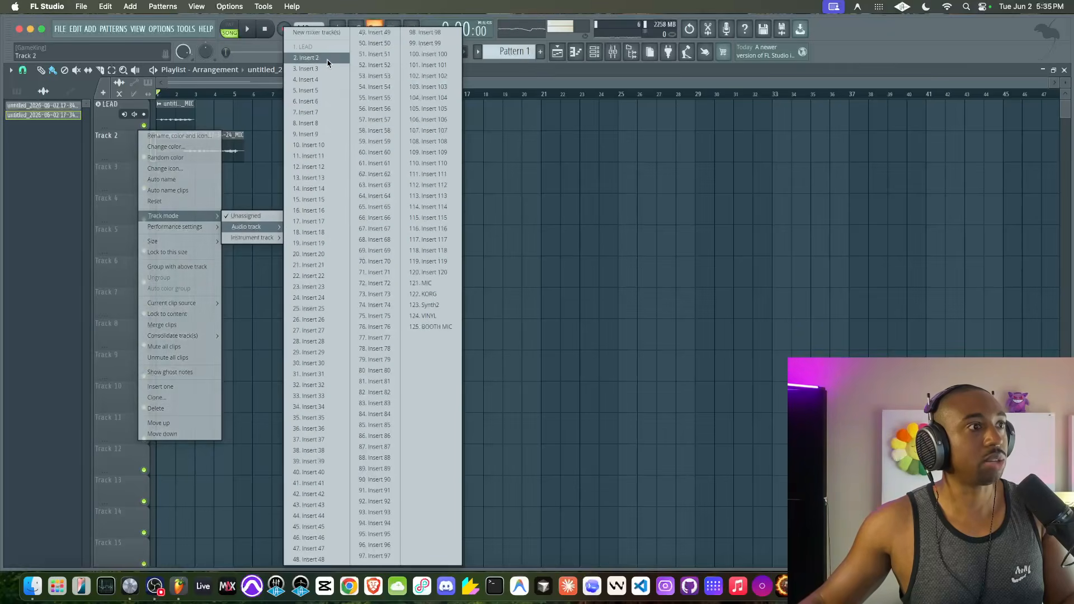
pyautogui.click(328, 63)
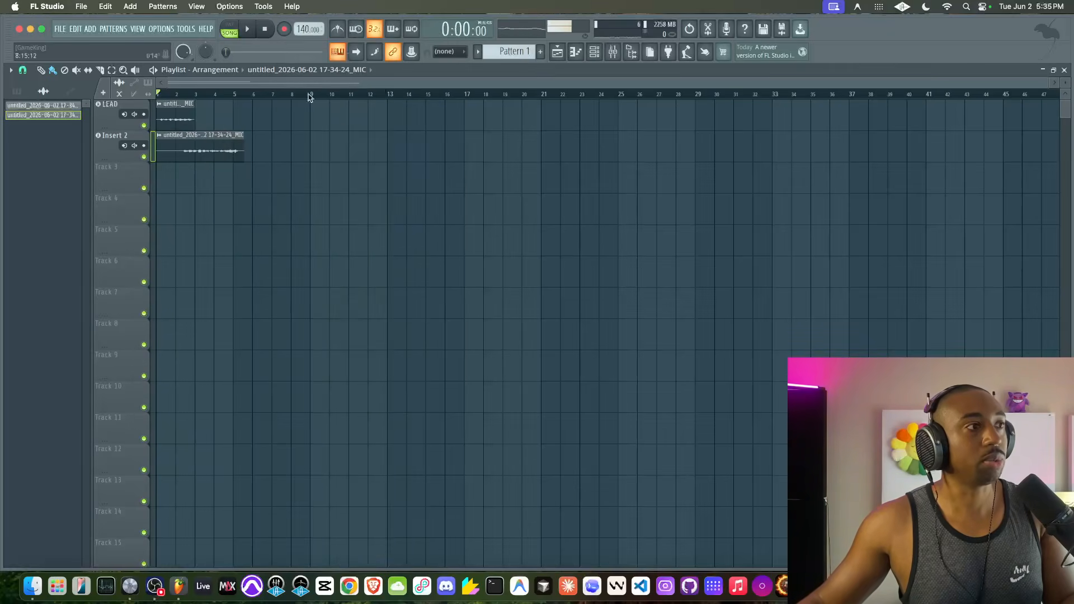
# - Rename the Insert 2 playlist track as LEAD 2 and show the linked mixer track
pyautogui.rightClick(107, 136)
pyautogui.click(107, 136)
pyautogui.write('LEAD')
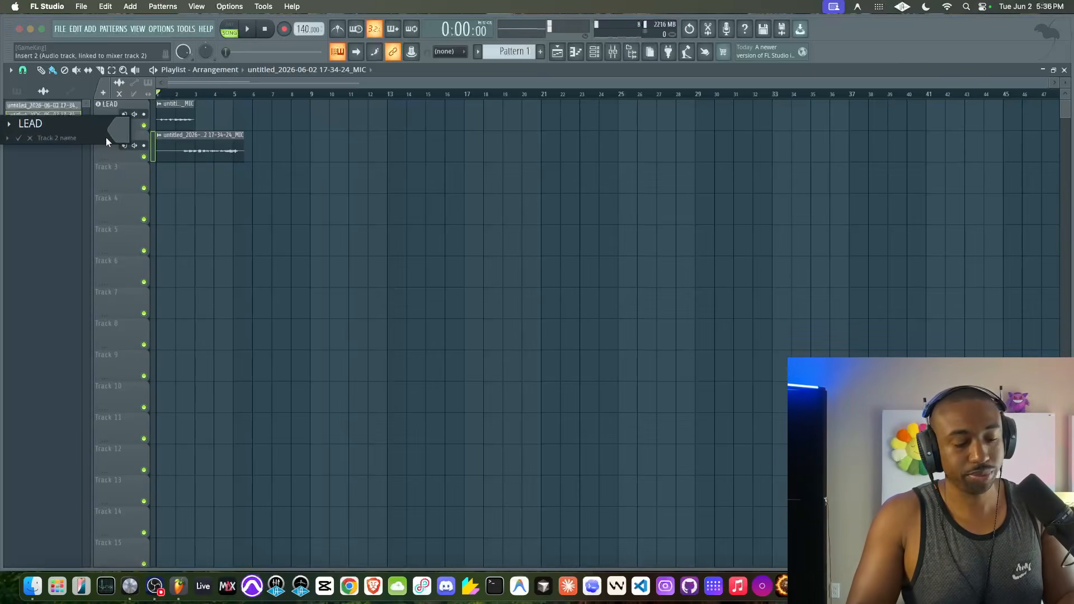
pyautogui.press('Return')
pyautogui.click(613, 54)
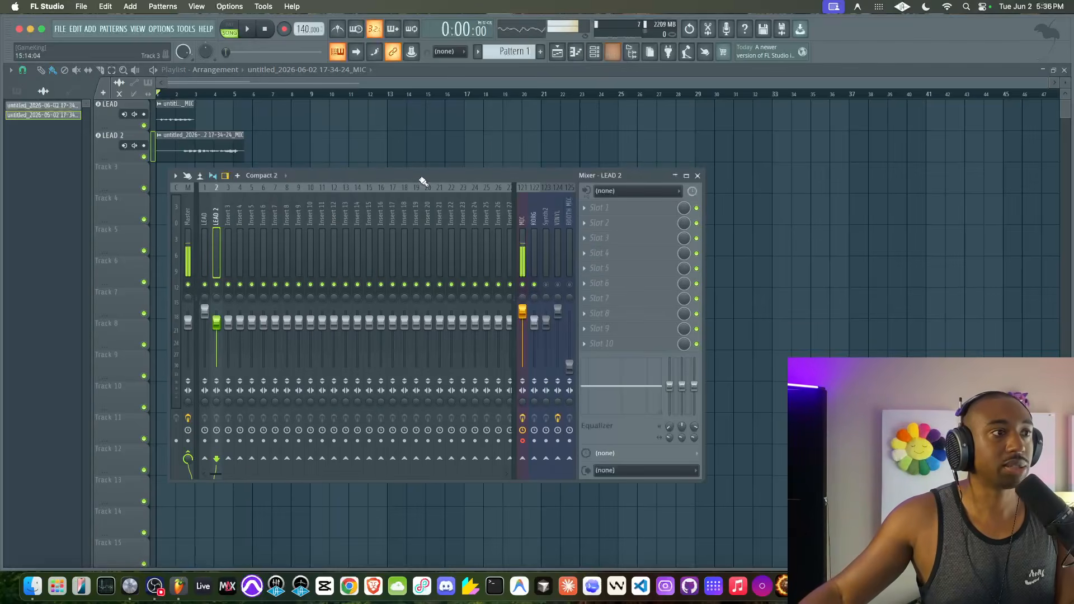
# - Rename the Insert 3 mixer track as LEAD VOX
pyautogui.click(228, 216)
pyautogui.rightClick(228, 216)
pyautogui.press('F2')
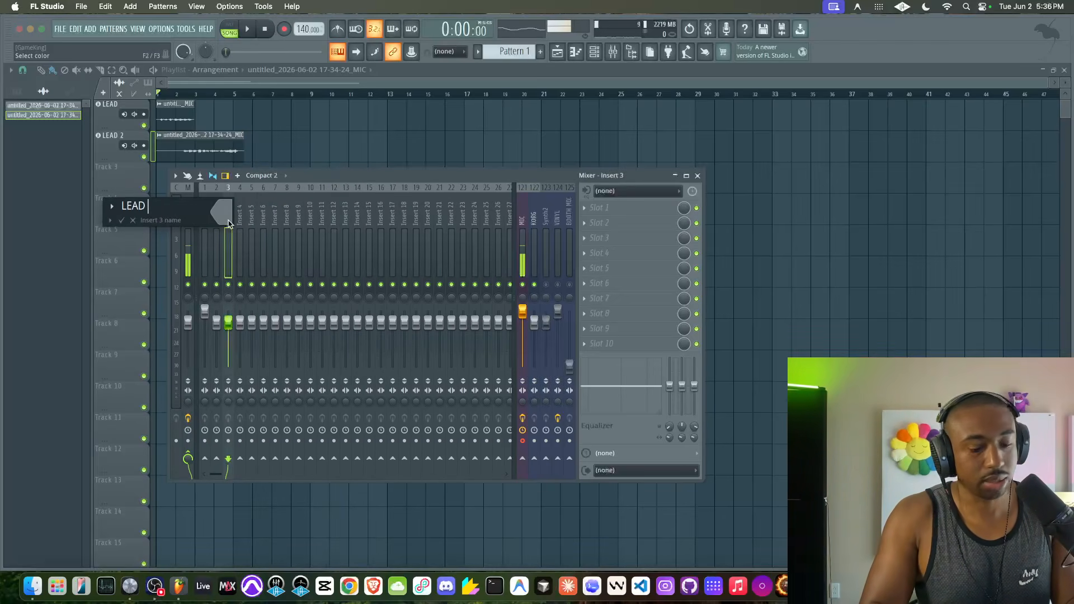
pyautogui.write('LEAD VOX')
pyautogui.press('Return')
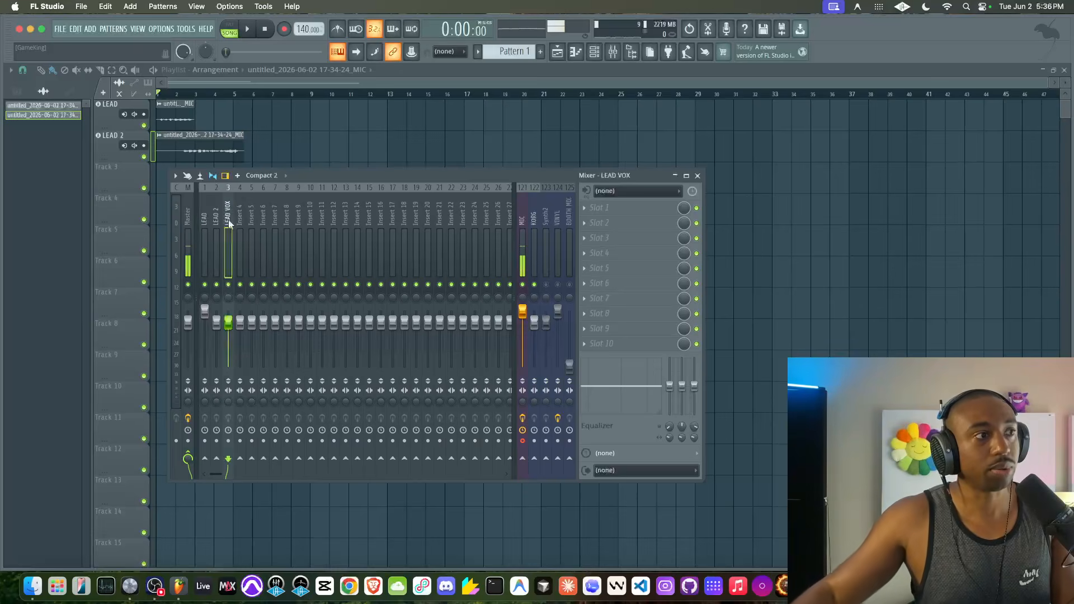
# - Route the LEAD and LEAD 2 mixer tracks together into LEAD VOX and select the LEAD VOX track
pyautogui.moveTo(217, 222); pyautogui.dragTo(208, 223)
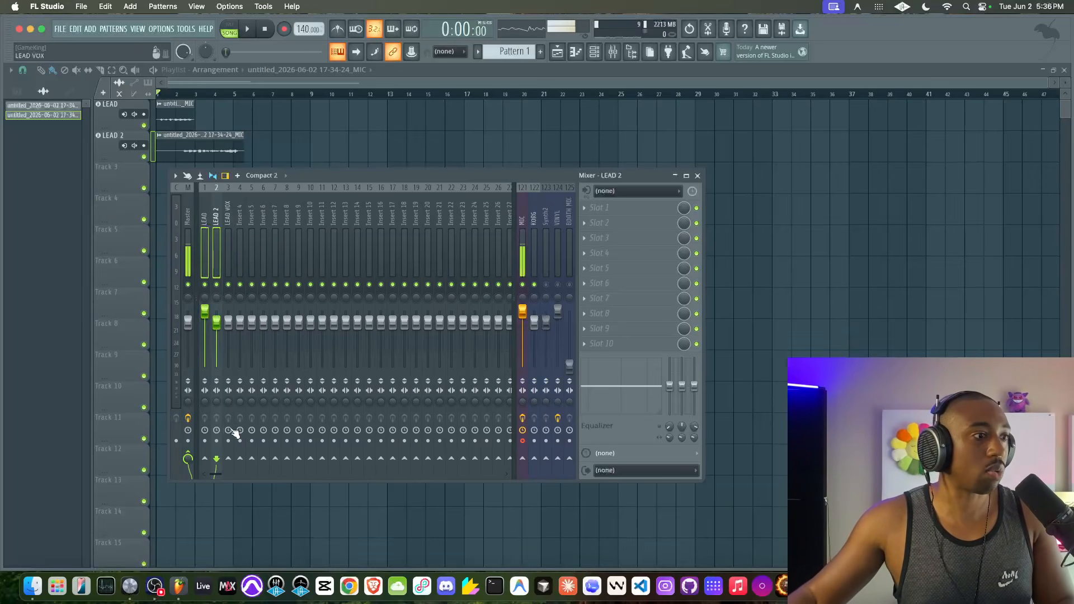
pyautogui.rightClick(228, 459)
pyautogui.click(244, 466)
pyautogui.click(226, 257)
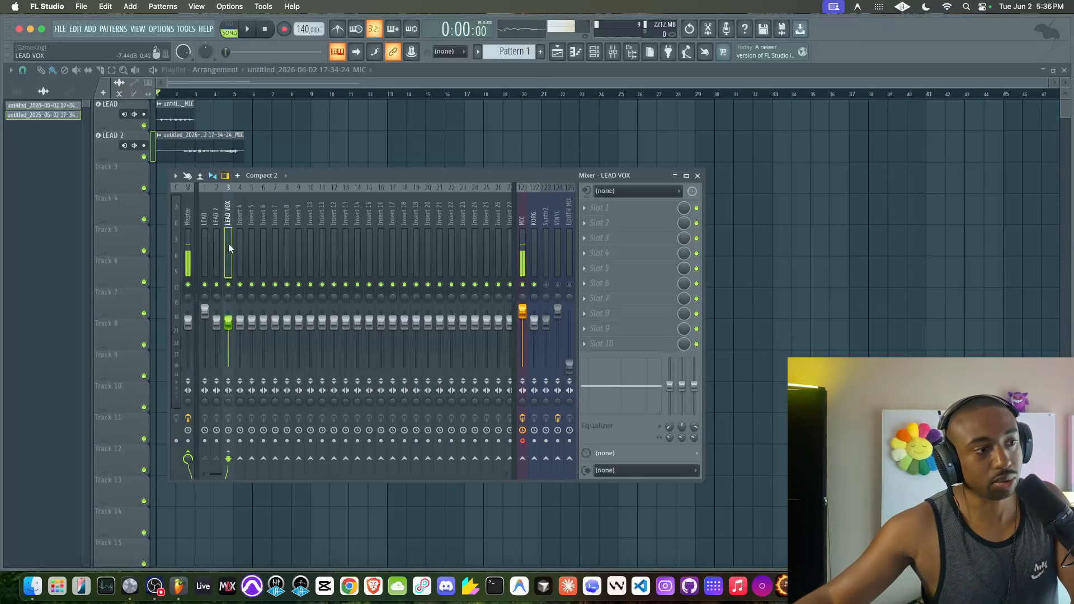
# - Play both takes to check the LEAD, LEAD 2 and LEAD VOX meters, and keep the mixer shown
pyautogui.press('space')
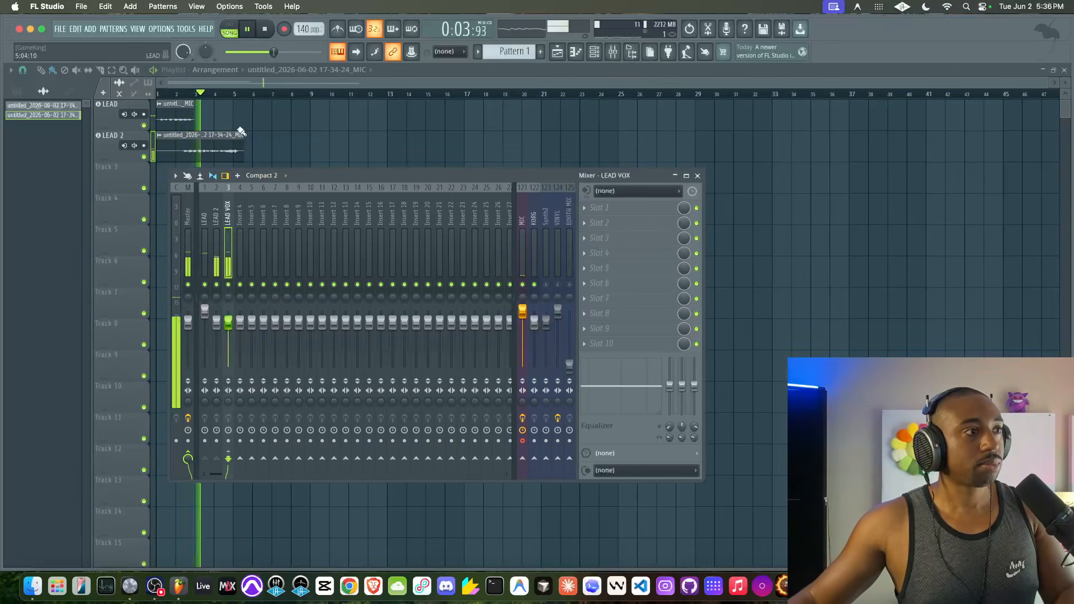
pyautogui.press('F9')
pyautogui.press('space')
pyautogui.click(617, 58)
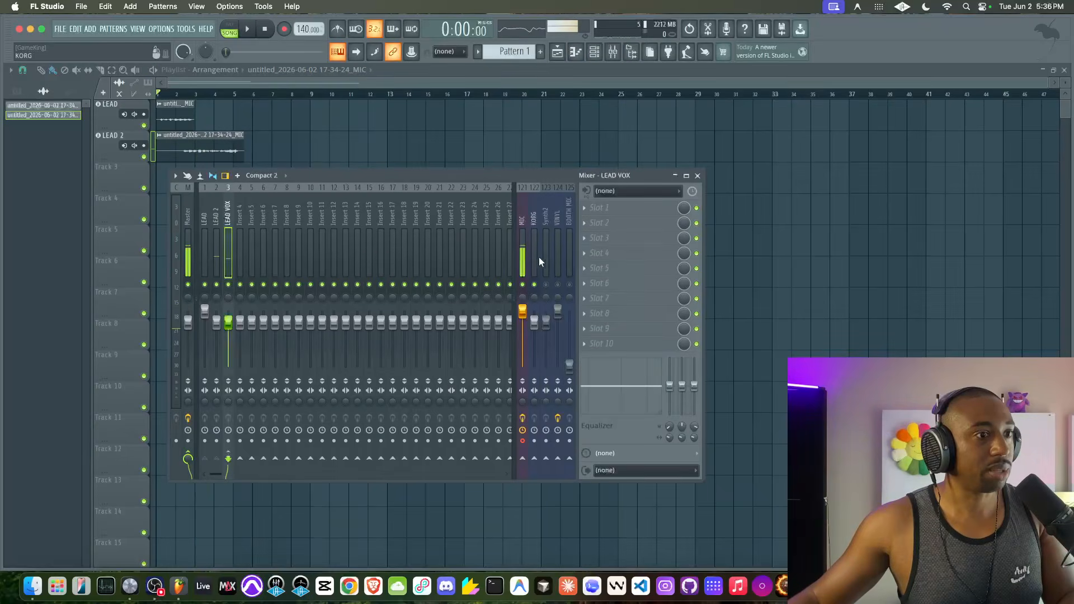
# - Record a third microphone take from bar 1 and move the mixer below playlist Track 3
pyautogui.click(284, 28)
pyautogui.press('space')
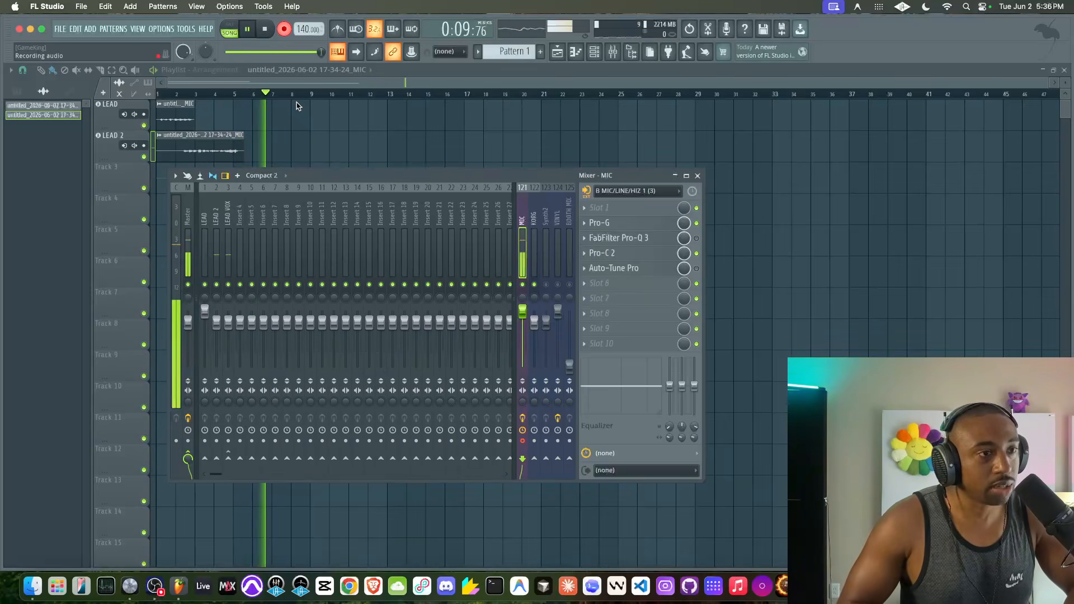
pyautogui.press('space')
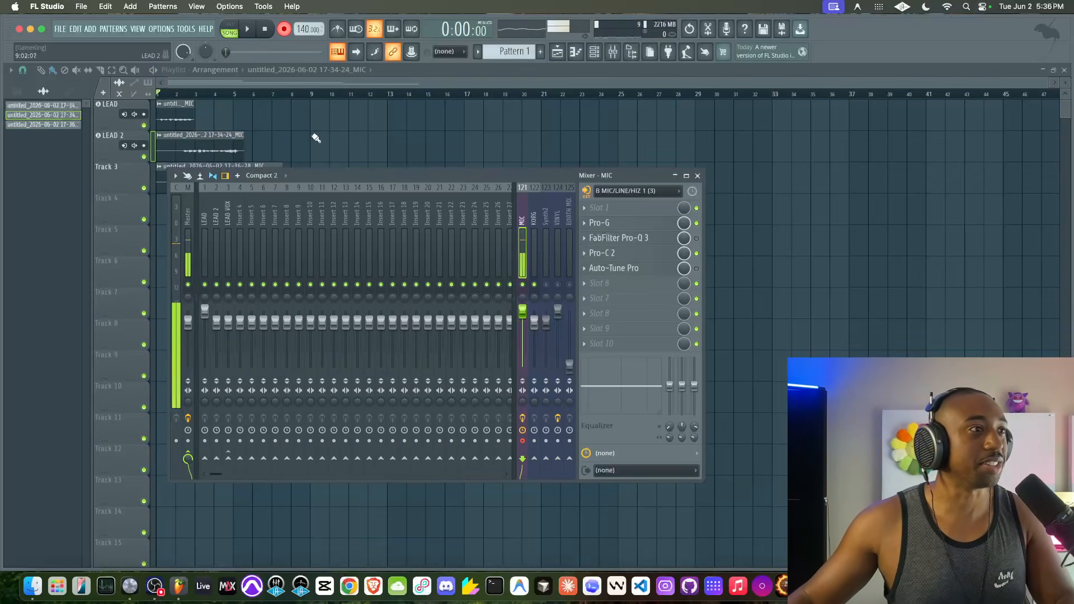
pyautogui.moveTo(323, 173); pyautogui.dragTo(318, 205)
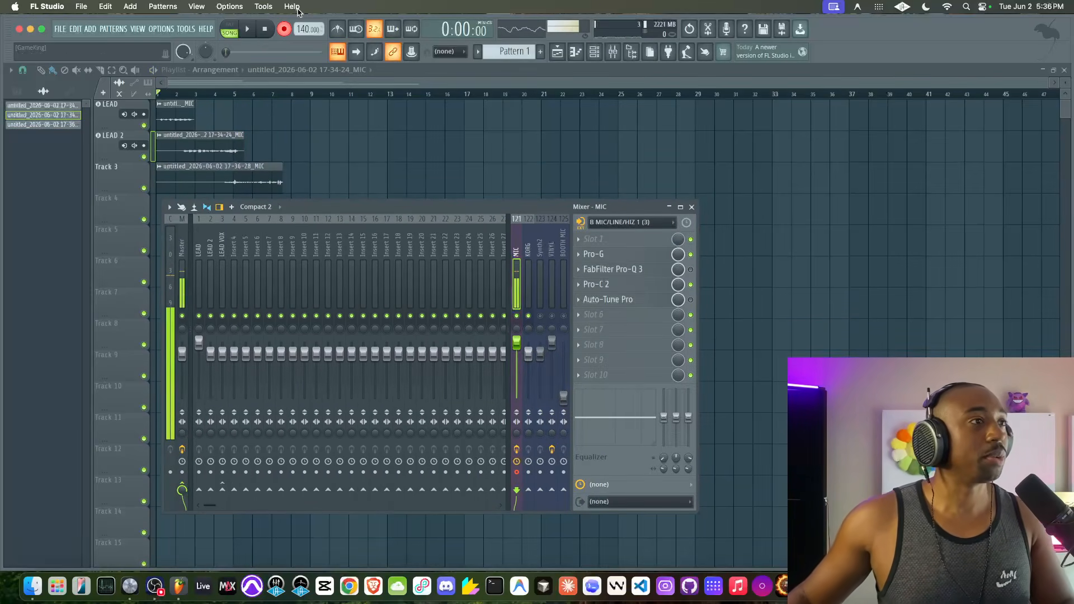
# - Slice the empty lead-ins off the Track 3 and LEAD 2 takes, undoing the misplaced cut on LEAD 2
pyautogui.click(100, 73)
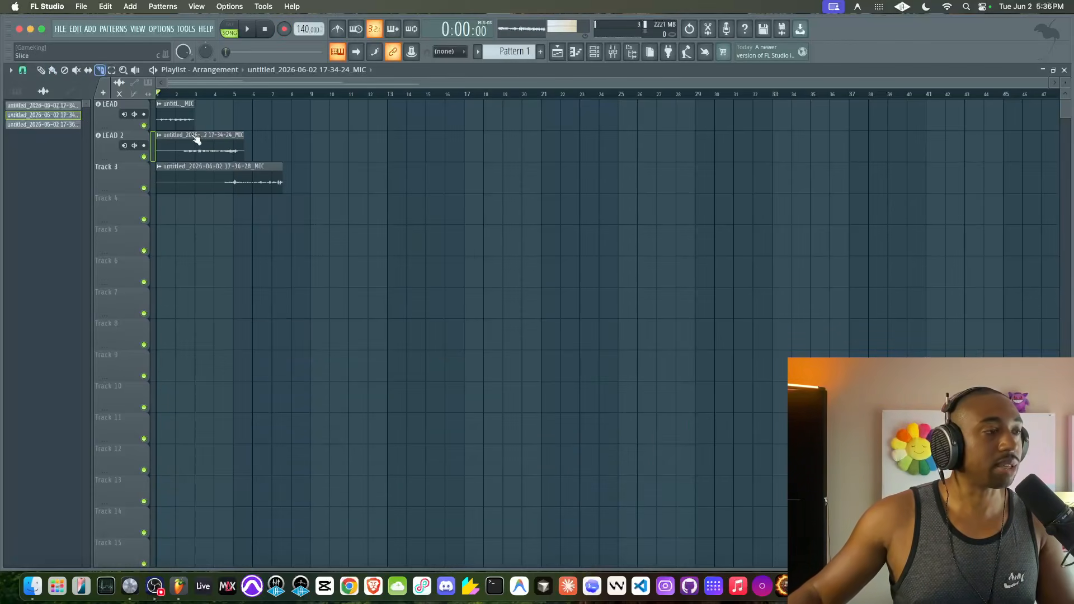
pyautogui.click(176, 193)
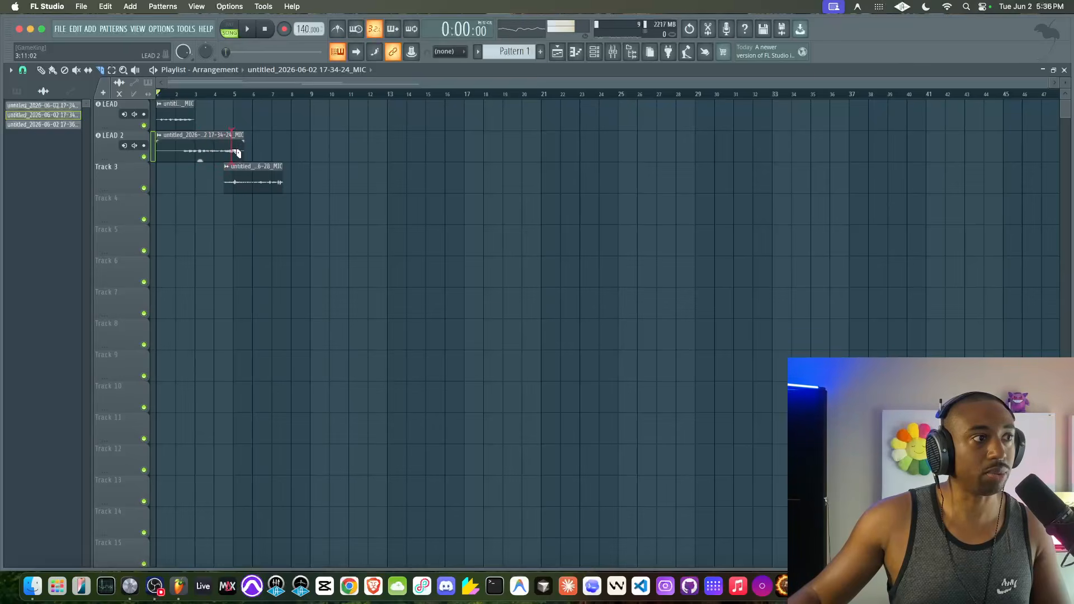
pyautogui.click(211, 149)
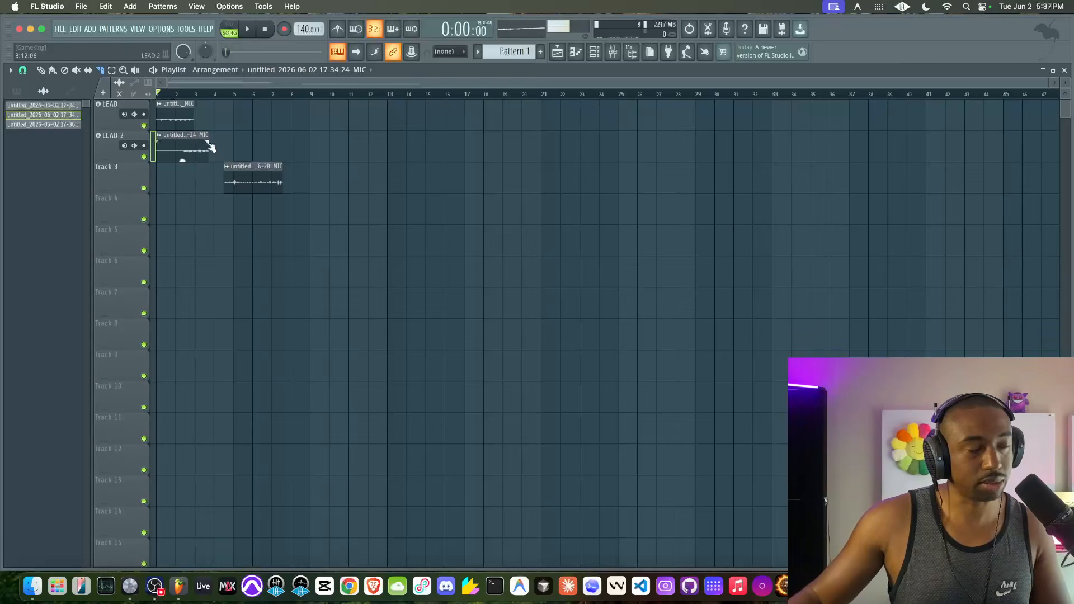
pyautogui.press('super+z')
pyautogui.click(177, 157)
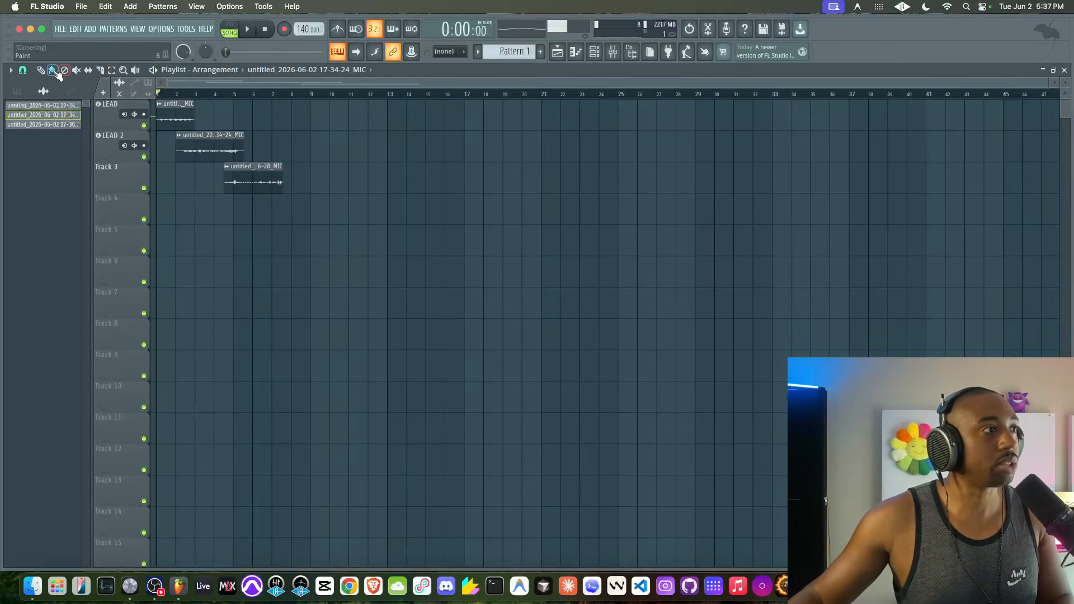
# - Inspect the third take's mixer routing in its channel settings and move the clip up to the LEAD track
pyautogui.doubleClick(257, 187)
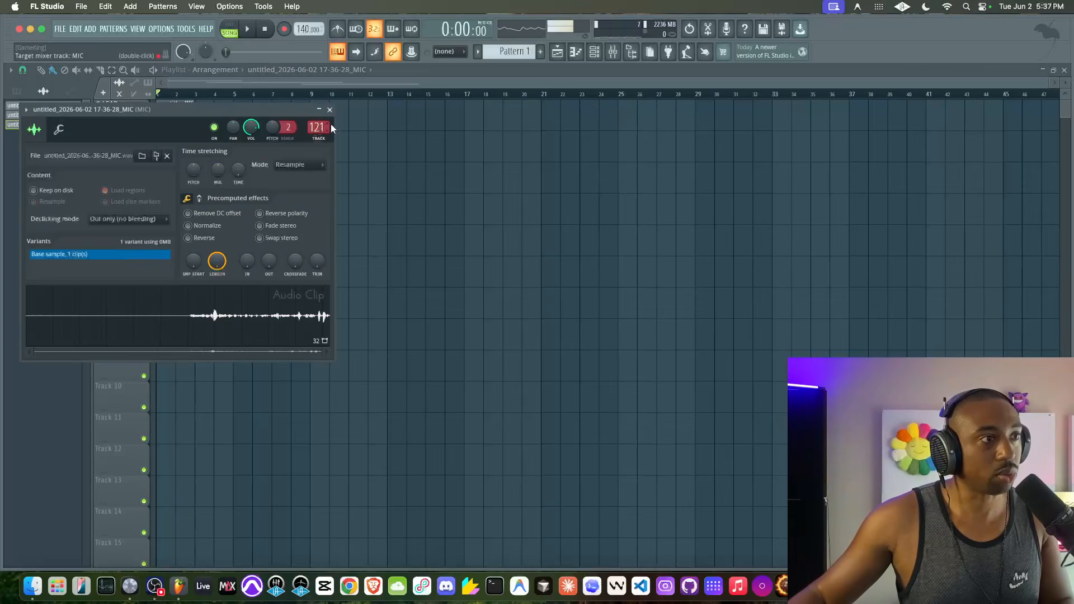
pyautogui.moveTo(287, 112); pyautogui.dragTo(280, 219)
pyautogui.moveTo(258, 177); pyautogui.dragTo(246, 107)
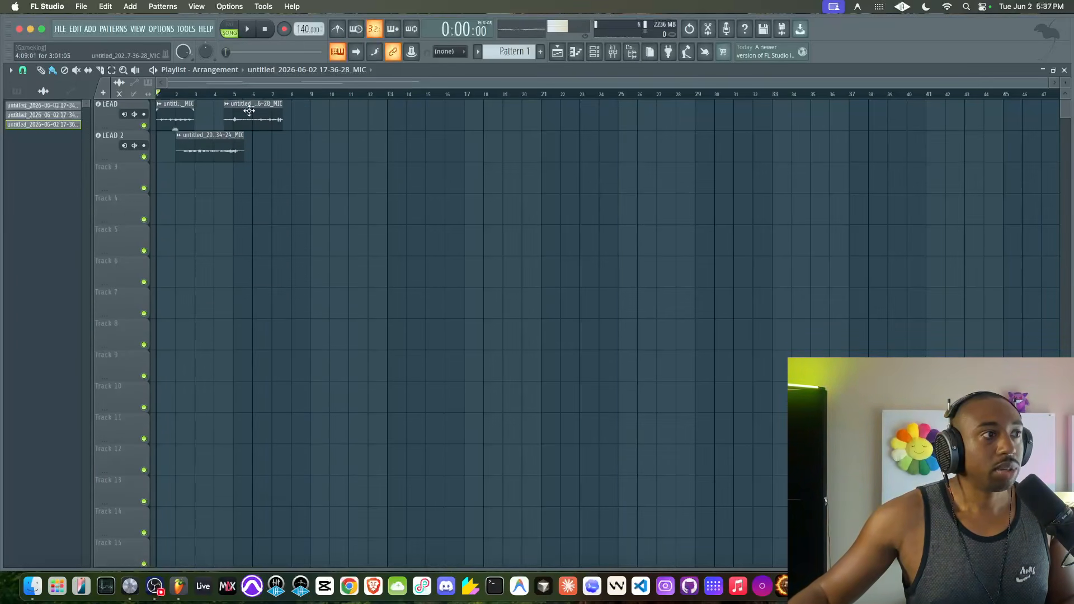
# - Check the moved take's channel settings and play the arrangement to watch the LEAD, LEAD 2 and LEAD VOX mixer meters
pyautogui.doubleClick(248, 111)
pyautogui.press('space')
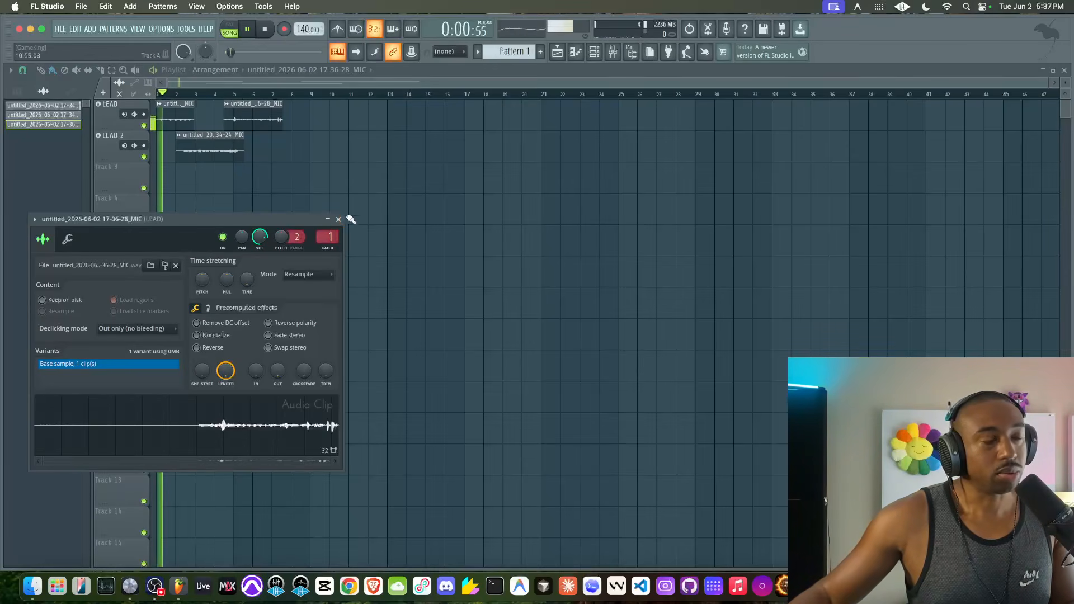
pyautogui.click(338, 219)
pyautogui.press('F9')
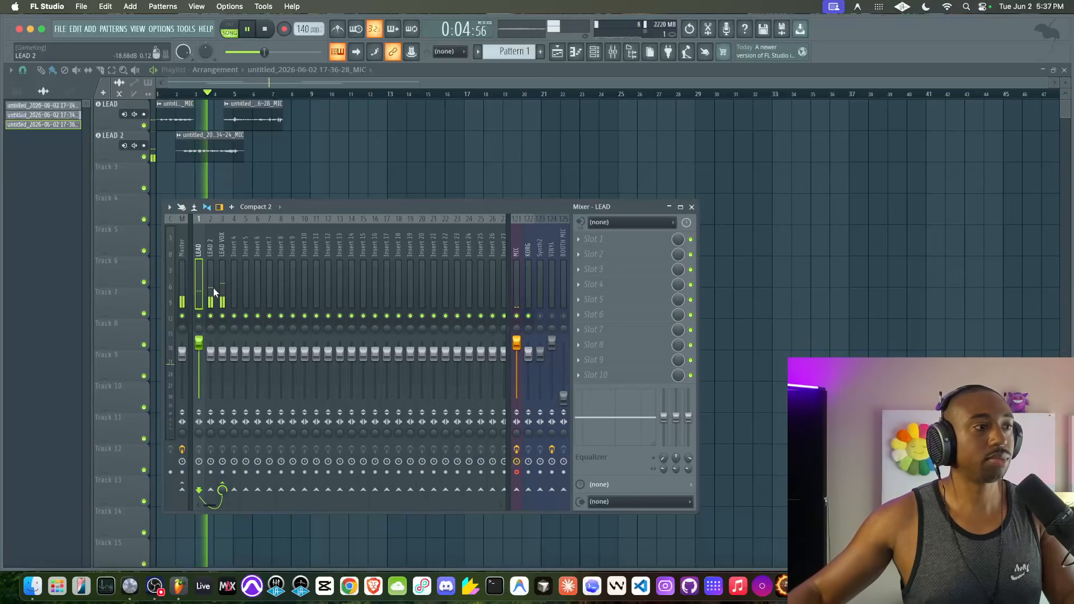
pyautogui.click(222, 302)
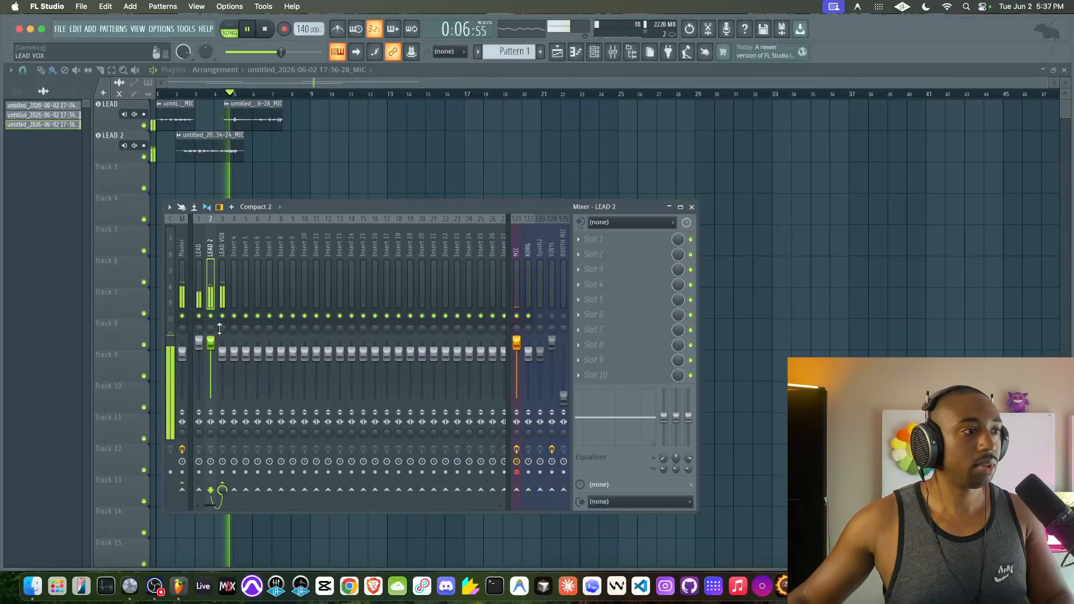
pyautogui.press('space')
# - Load Busy Works Beats AI Mastering 8 into the first effect slot of the LEAD VOX mixer track
pyautogui.click(584, 247)
pyautogui.moveTo(591, 252)
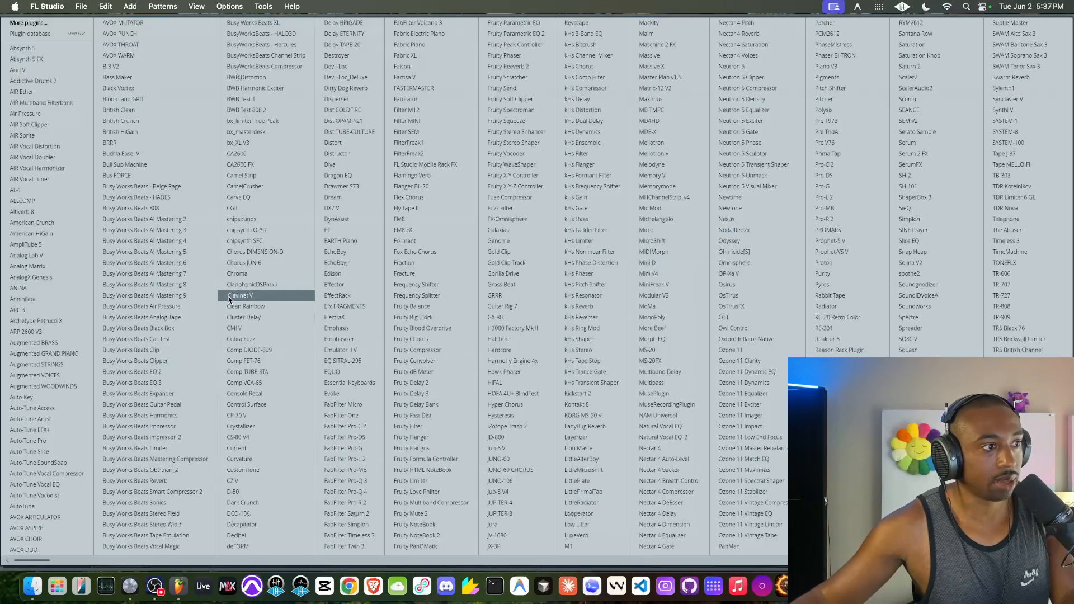
pyautogui.click(195, 289)
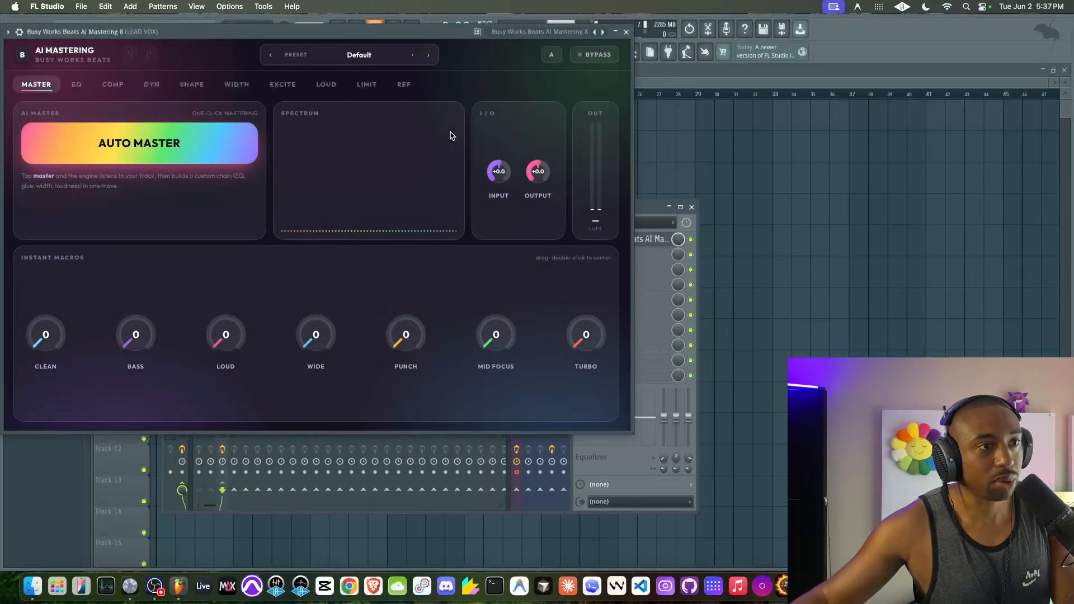
# - During playback, set the mastering plugin's TURBO macro to 100, LOUD to 55 and CLEAN to 100
pyautogui.press('space')
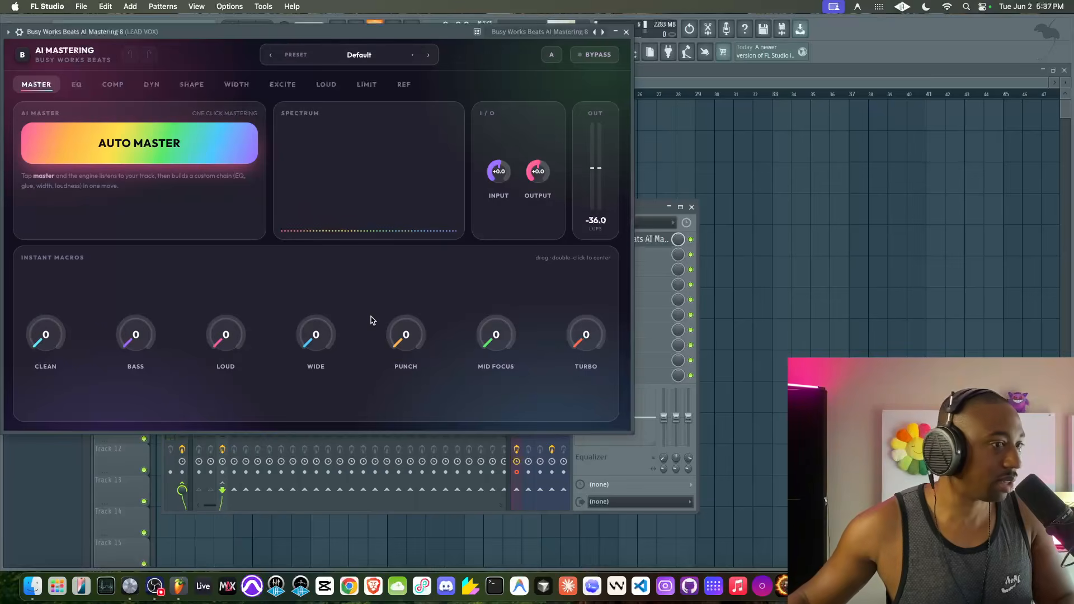
pyautogui.moveTo(585, 335); pyautogui.dragTo(594, 271)
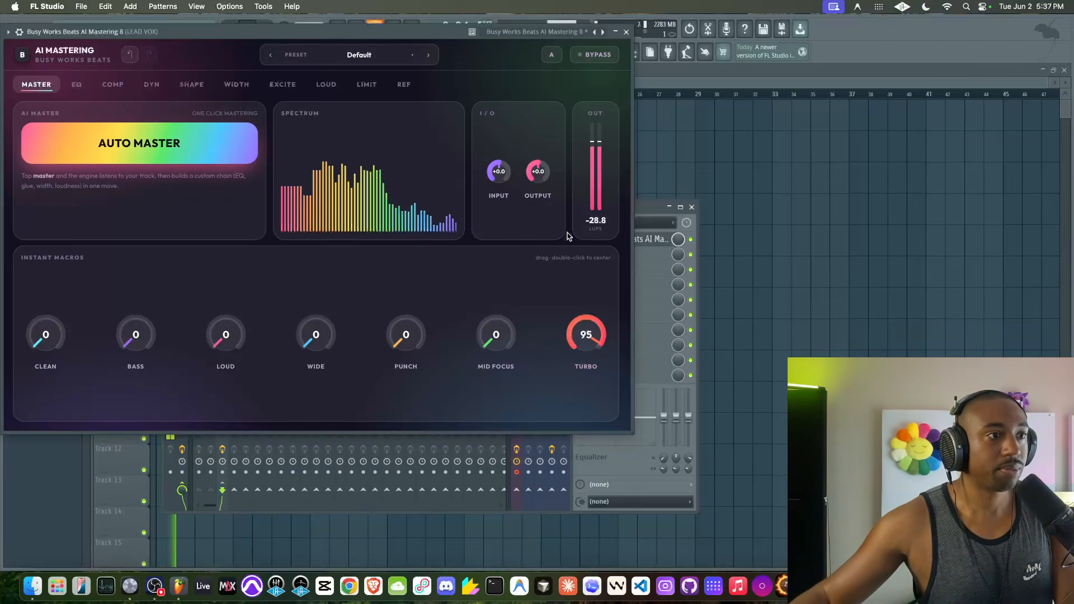
pyautogui.moveTo(573, 328); pyautogui.dragTo(566, 251)
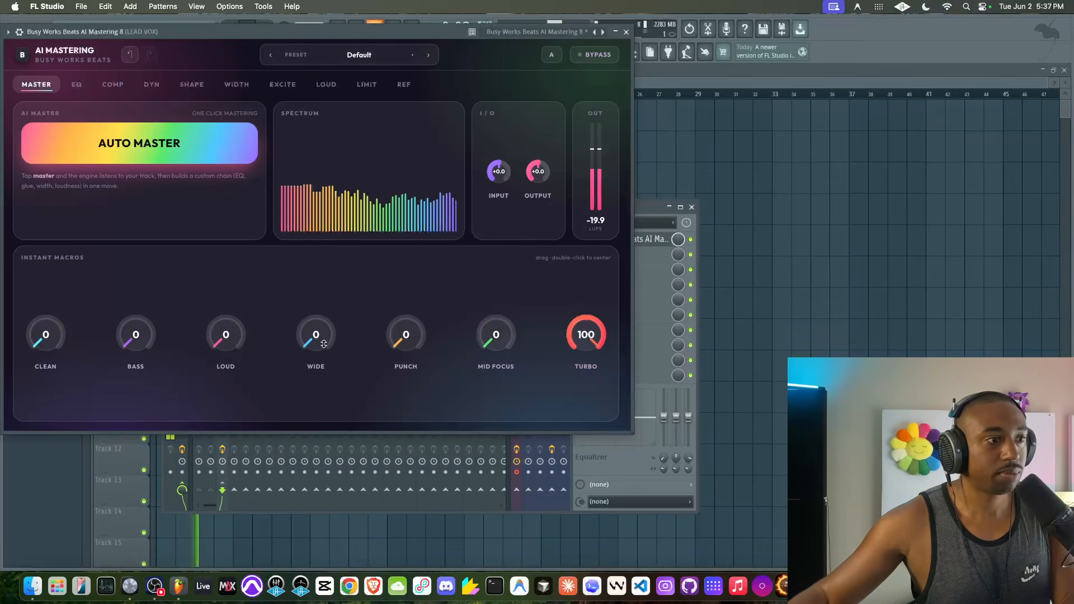
pyautogui.moveTo(234, 344); pyautogui.dragTo(248, 273)
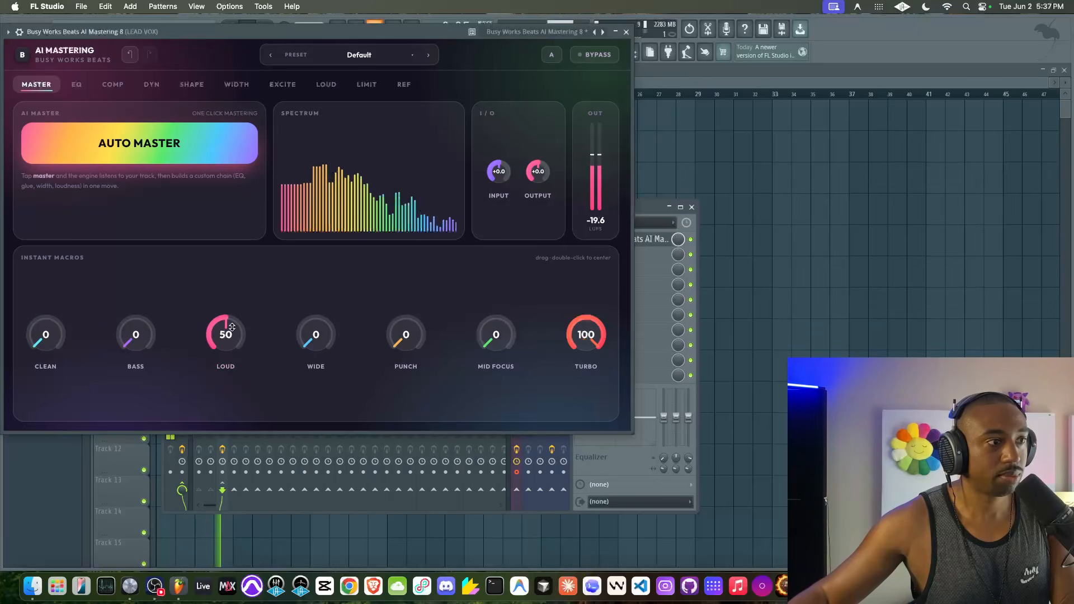
pyautogui.moveTo(45, 336); pyautogui.dragTo(92, 164)
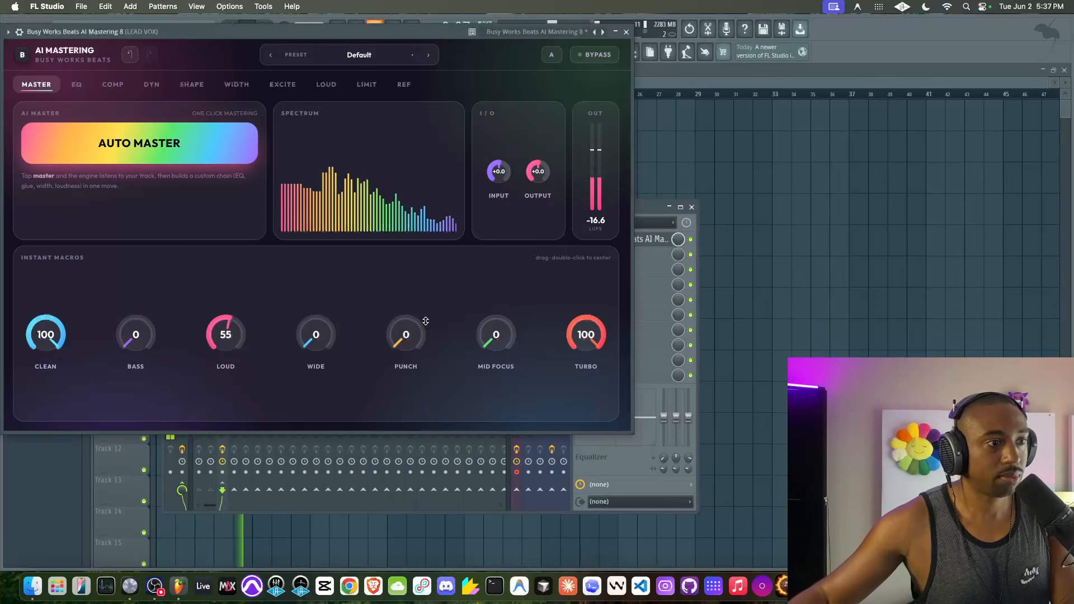
# - Set the mastering plugin's PUNCH macro to 56, MID FOCUS to 34 and BASS to 37
pyautogui.moveTo(426, 321); pyautogui.dragTo(431, 263)
pyautogui.moveTo(498, 335); pyautogui.dragTo(503, 293)
pyautogui.moveTo(136, 327); pyautogui.dragTo(137, 240)
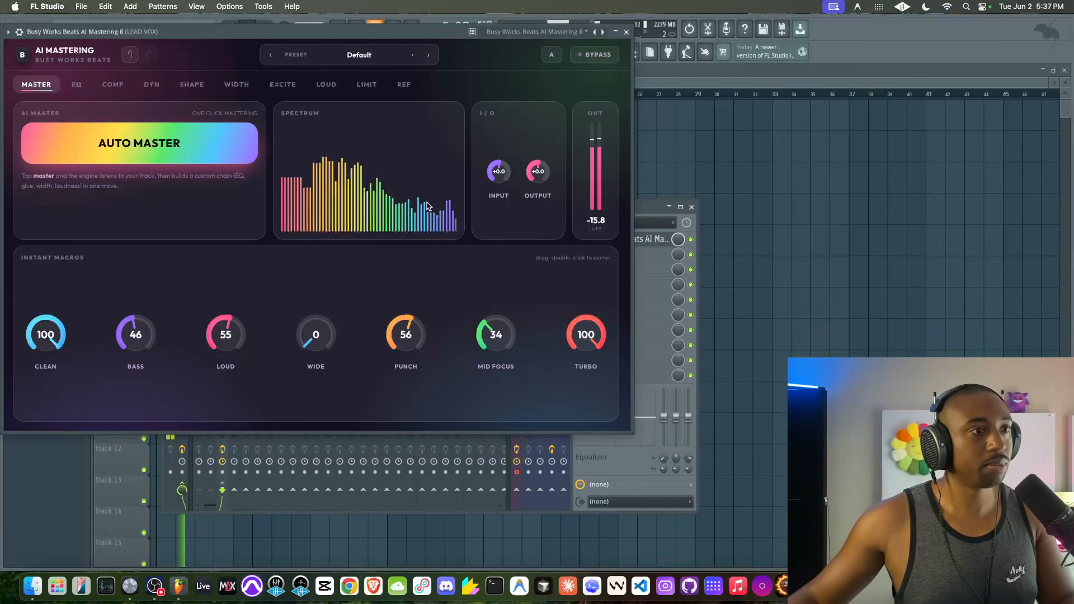
pyautogui.moveTo(135, 331); pyautogui.dragTo(137, 346)
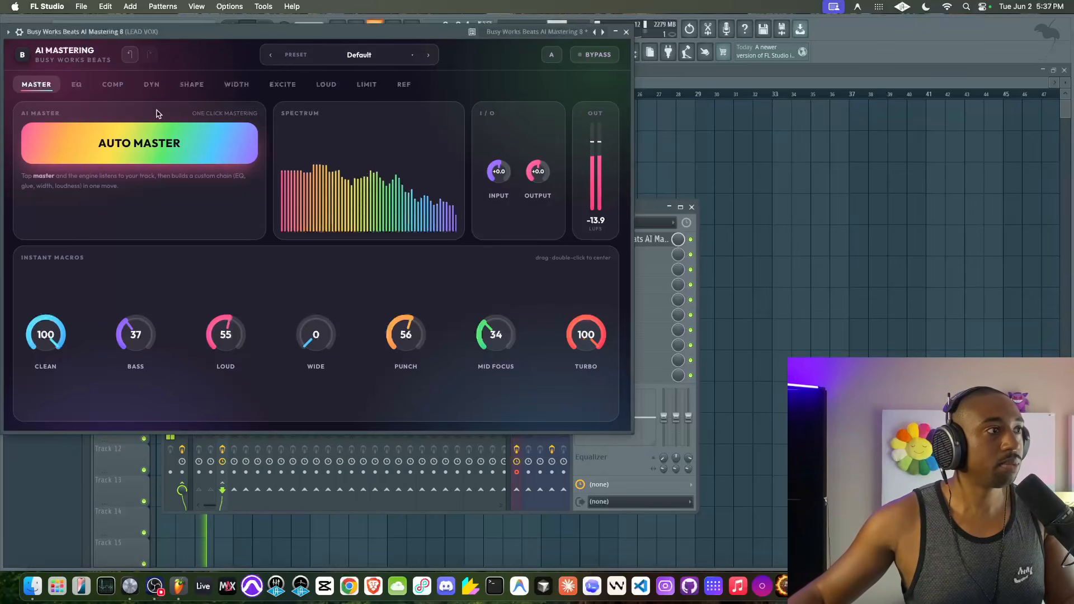
# - Examine the mastering plugin's compressor and glue compressor settings, and close the plugin window
pyautogui.click(121, 89)
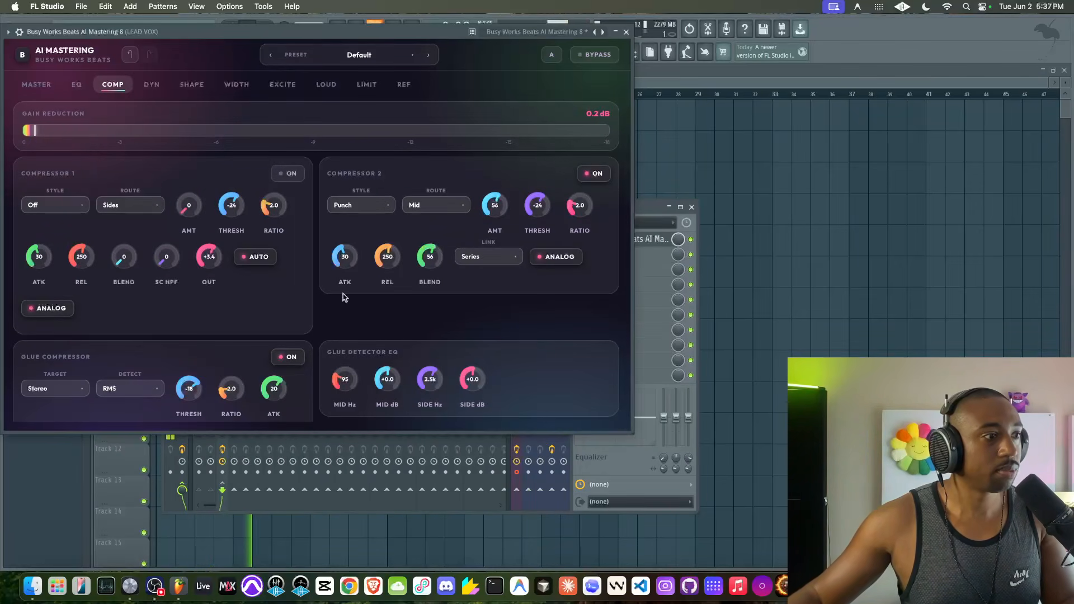
pyautogui.scroll(-3, 342, 297)
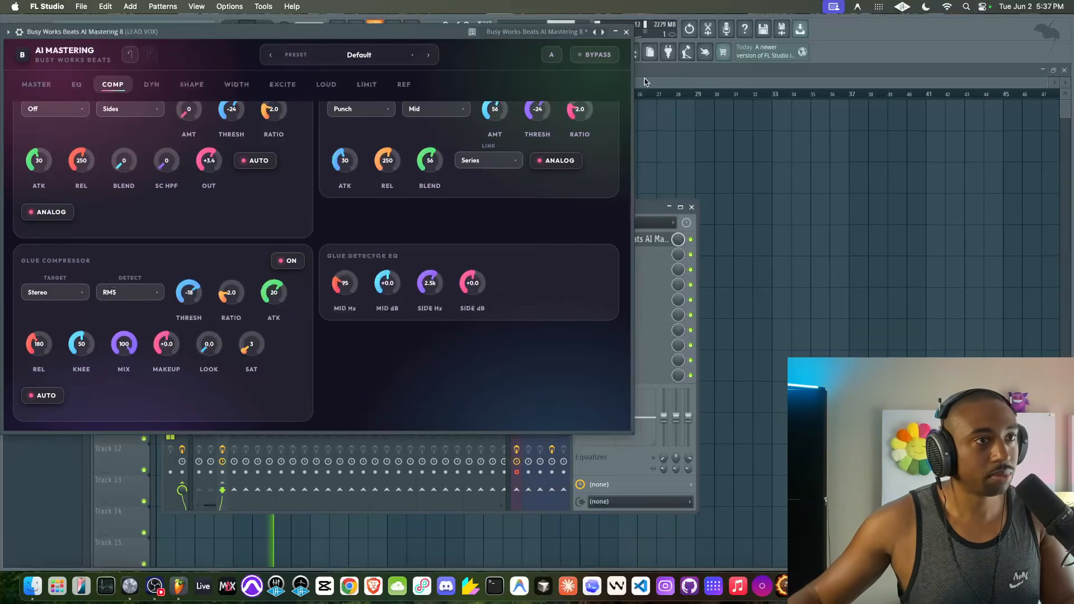
pyautogui.click(626, 32)
# - Replay the takes through the processed LEAD VOX bus and inspect the LEAD 2 take's channel settings
pyautogui.press('space')
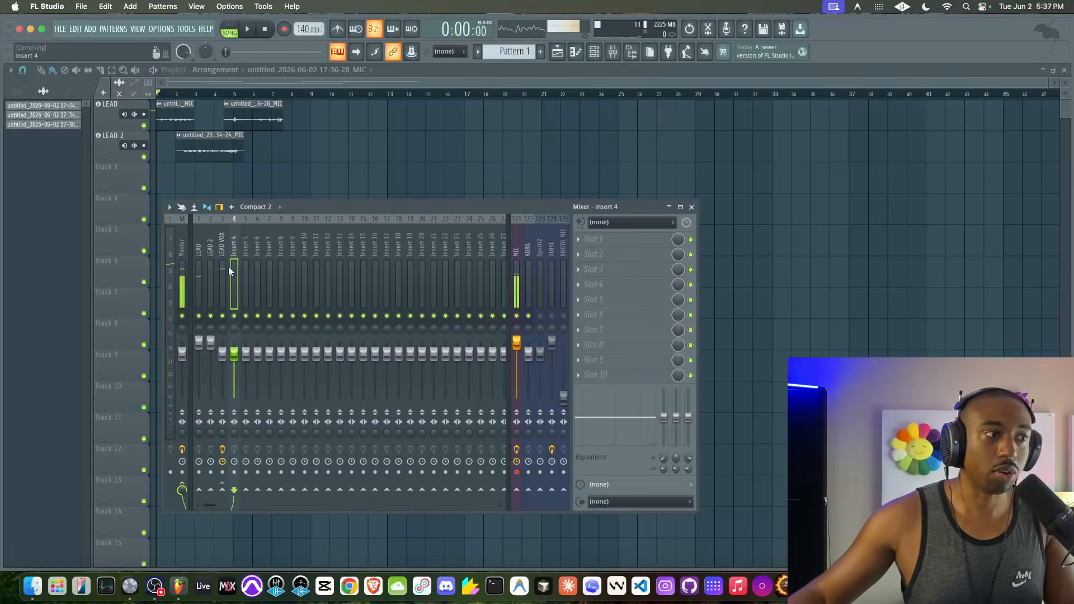
pyautogui.press('space')
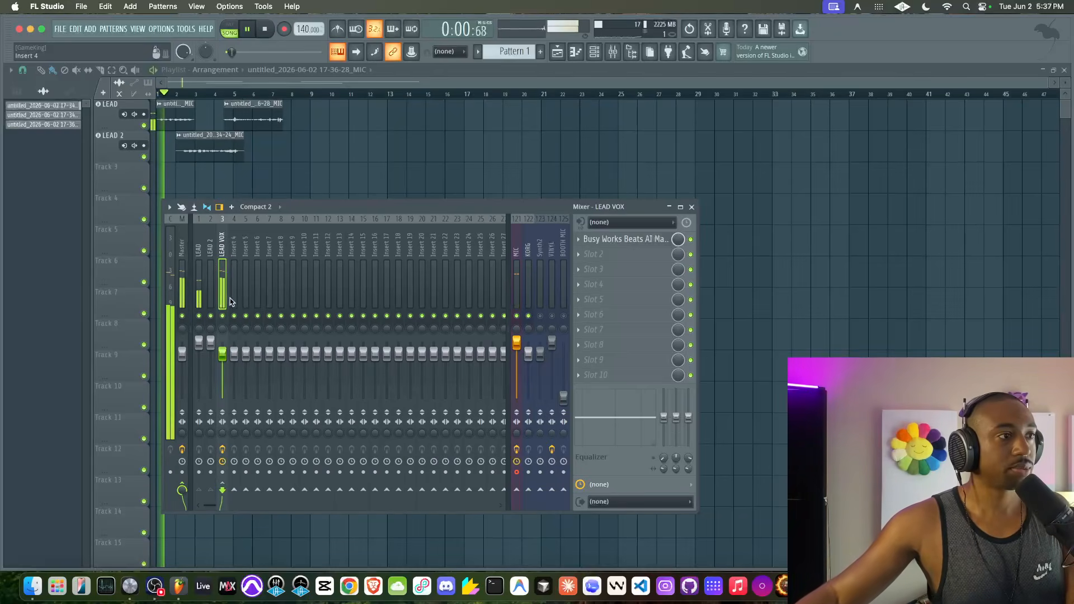
pyautogui.press('space')
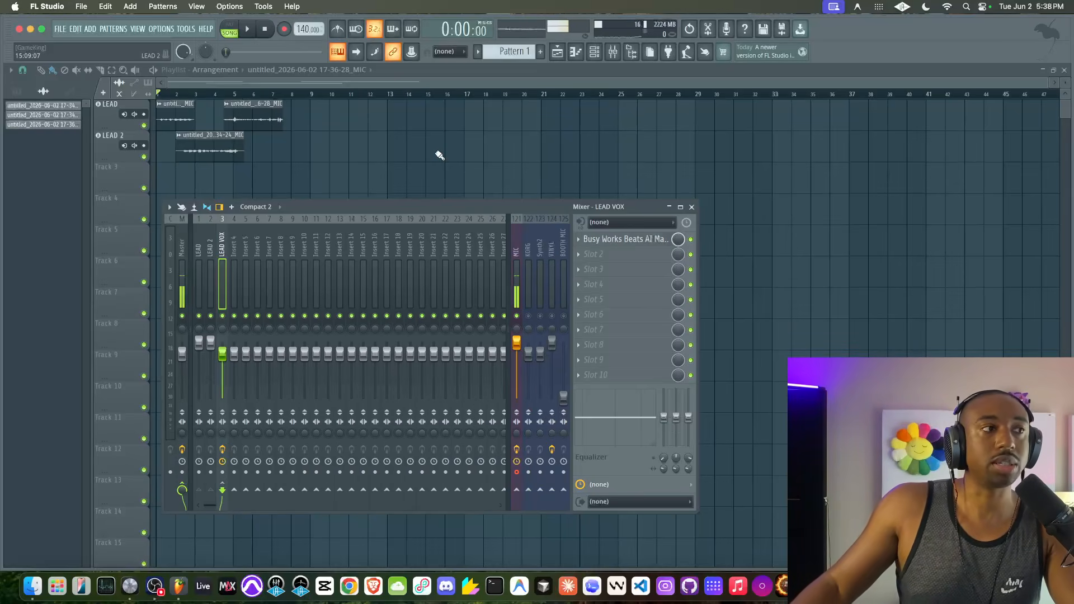
pyautogui.doubleClick(230, 143)
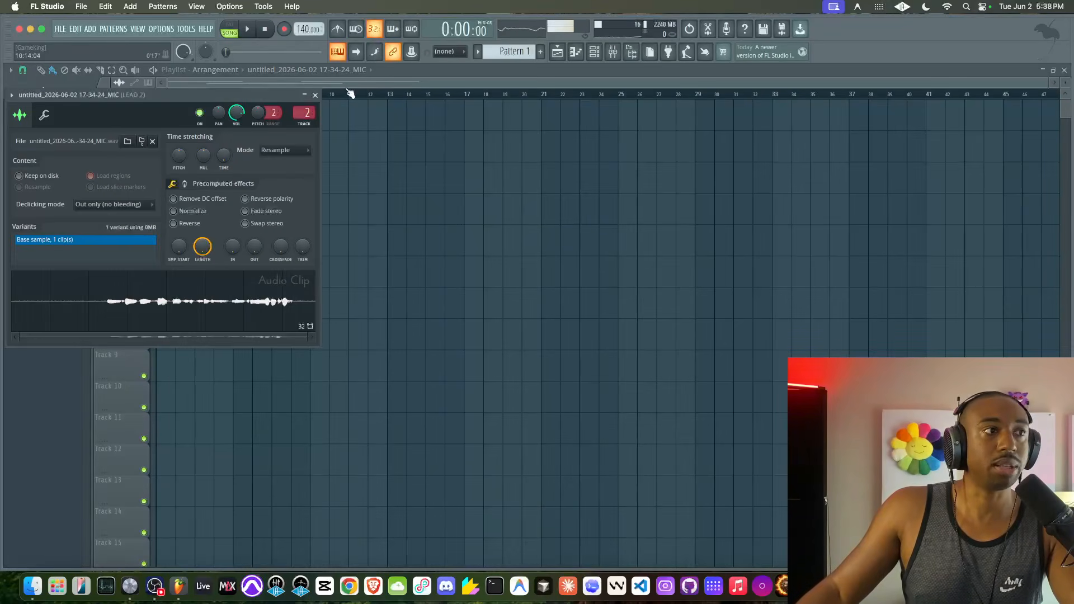
pyautogui.click(315, 95)
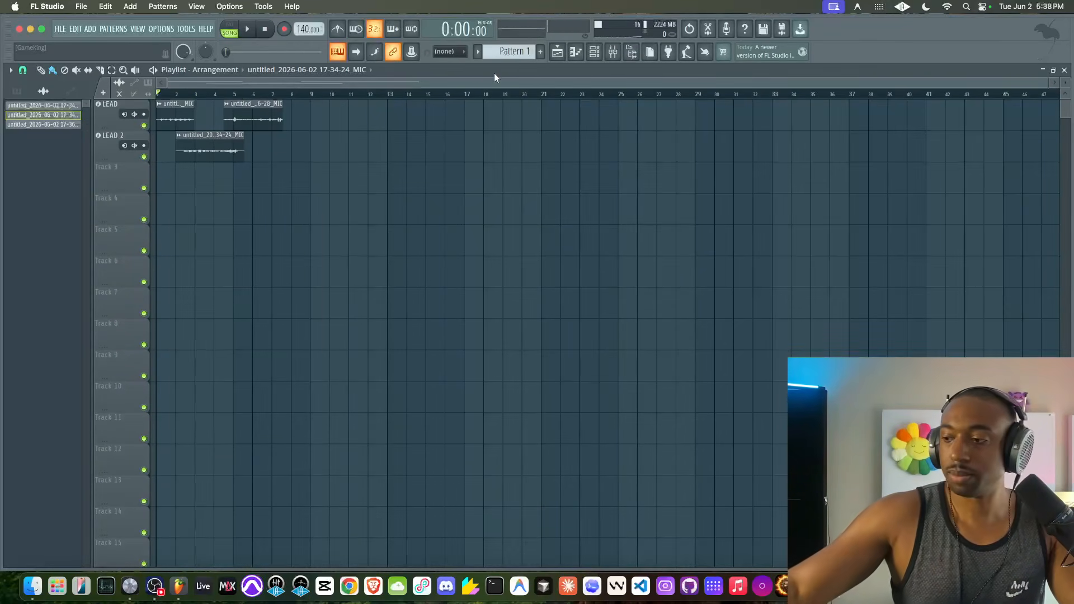
# - Show the empty piano roll of a PoiZone channel in Pattern 1 and place a two-bar E4 note at bar 1
pyautogui.hotkey('alt', 'F8')
pyautogui.press('F6')
pyautogui.rightClick(445, 100)
pyautogui.click(474, 96)
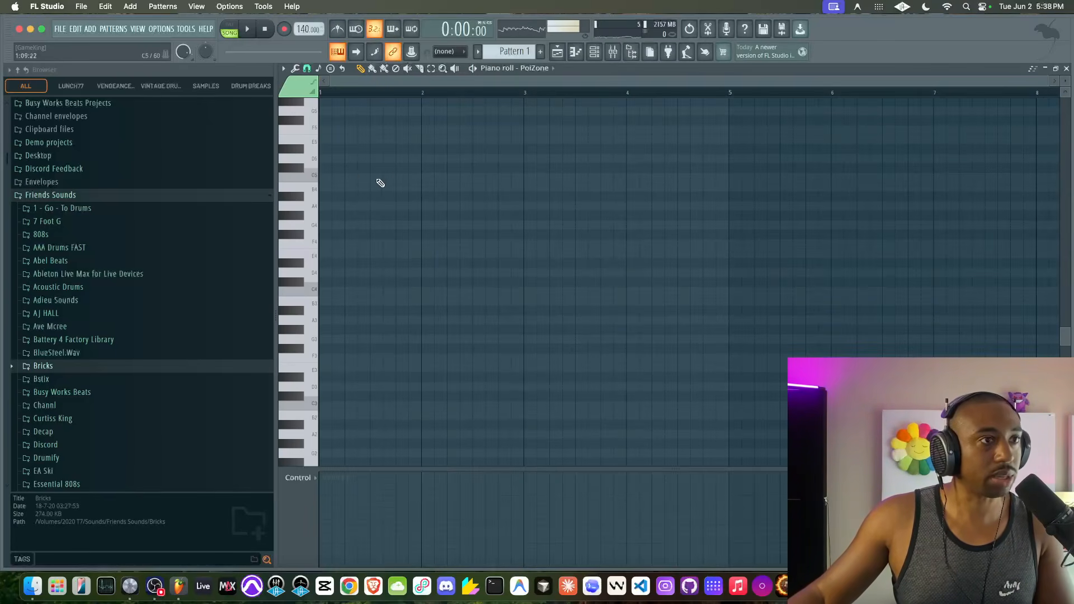
pyautogui.scroll(-1, 391, 173)
pyautogui.click(328, 225)
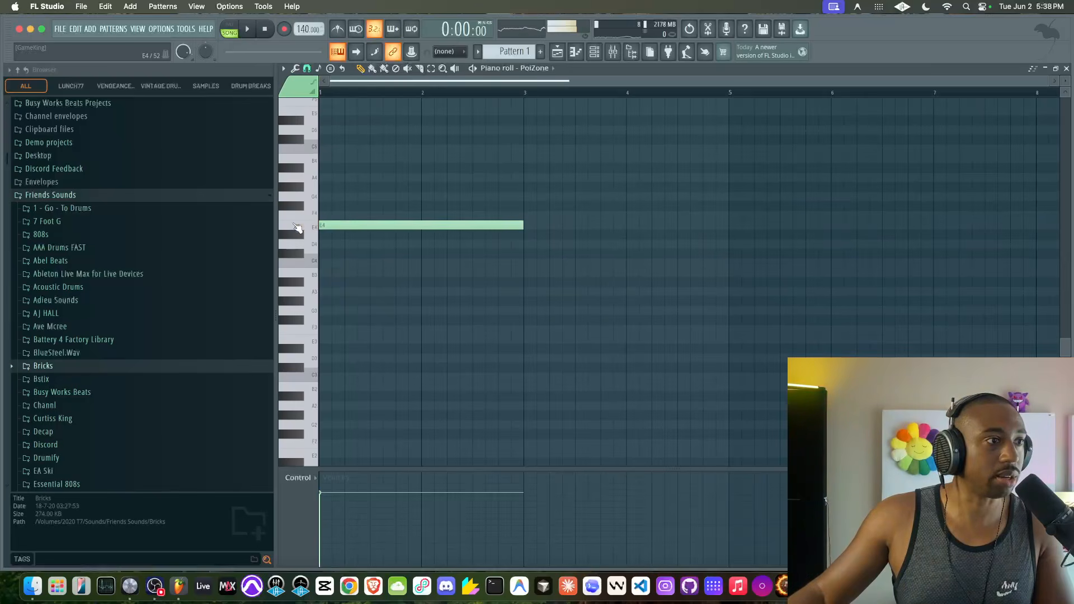
# - Show PoiZone's plugin window from its channel and load the Default preset
pyautogui.click(594, 51)
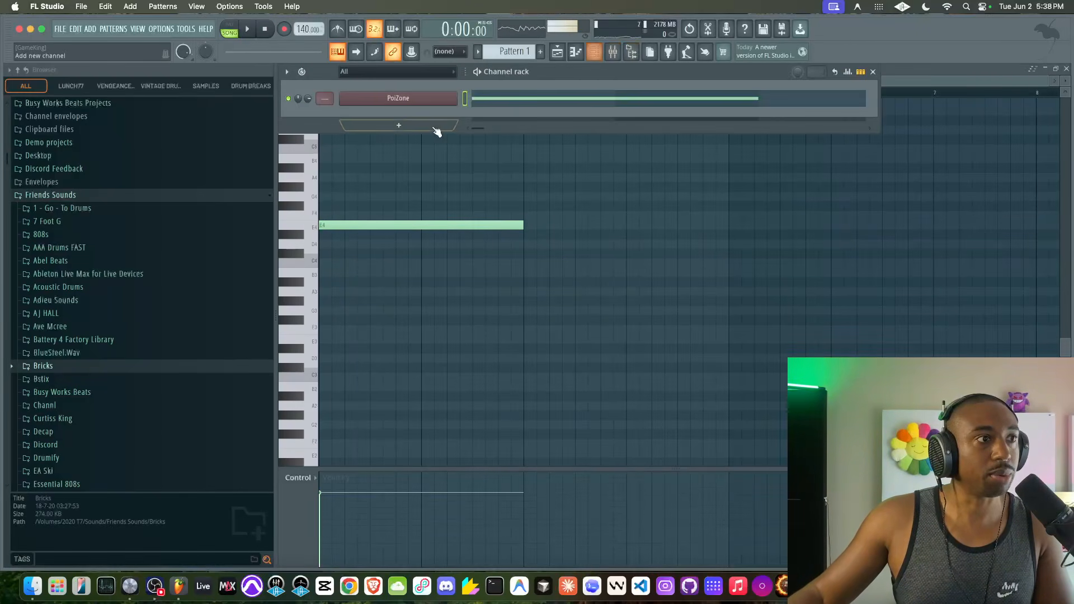
pyautogui.click(410, 90)
pyautogui.click(731, 124)
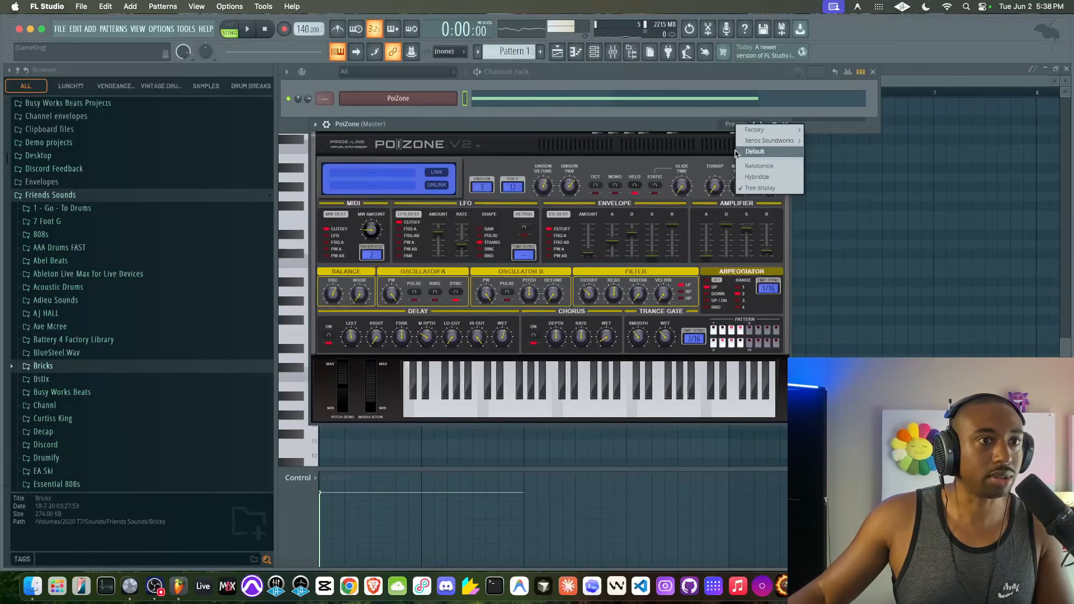
pyautogui.click(753, 152)
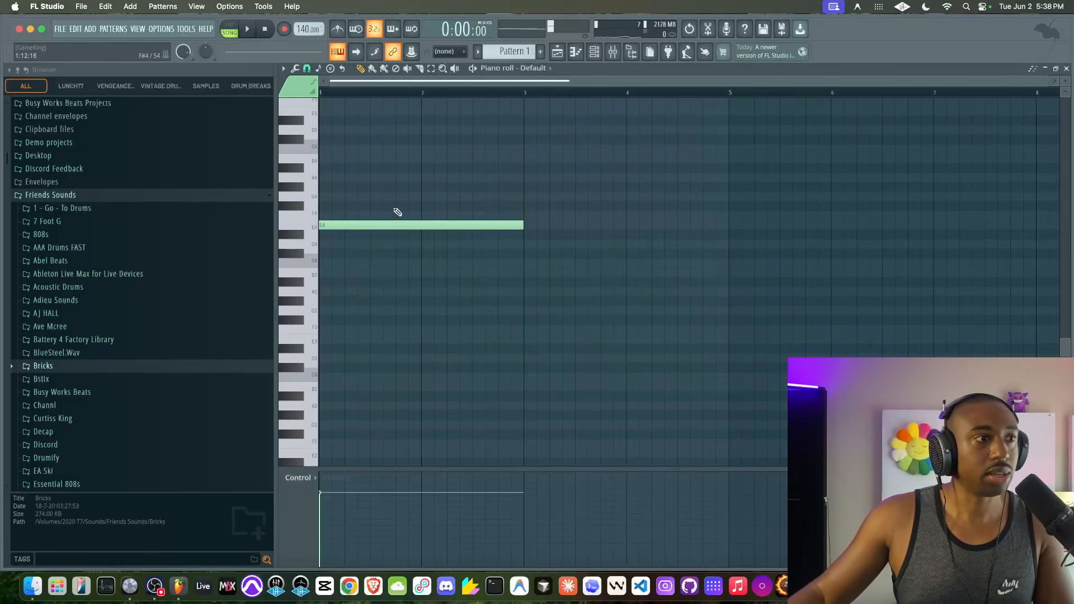
# - Stack two-bar G4, B4 and D5 notes above the E4 and arpeggiate the chord with Normal pattern and range 2
pyautogui.click(327, 196)
pyautogui.click(323, 159)
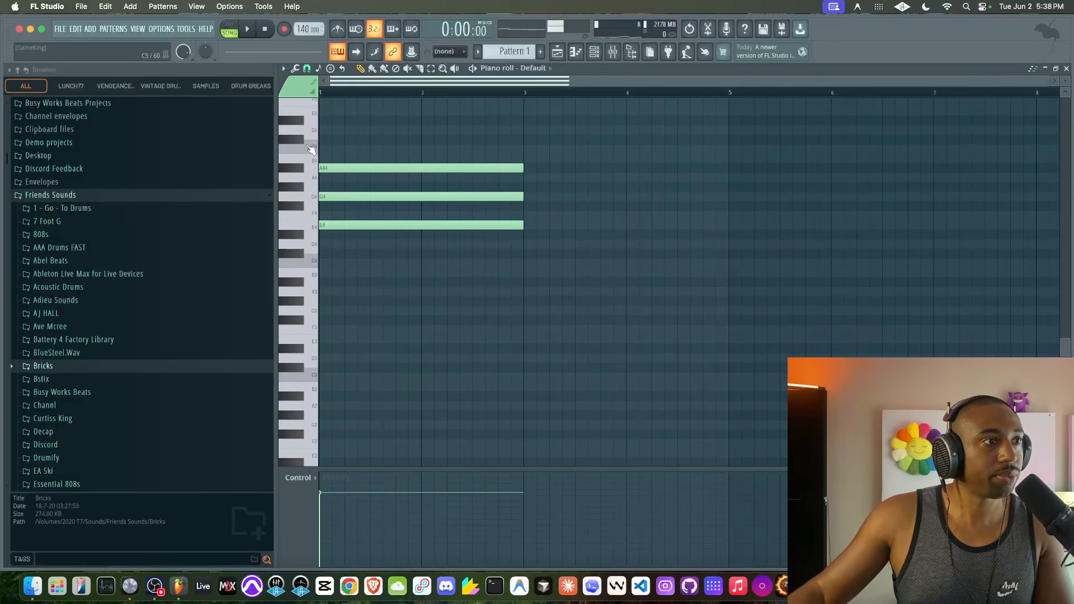
pyautogui.click(323, 130)
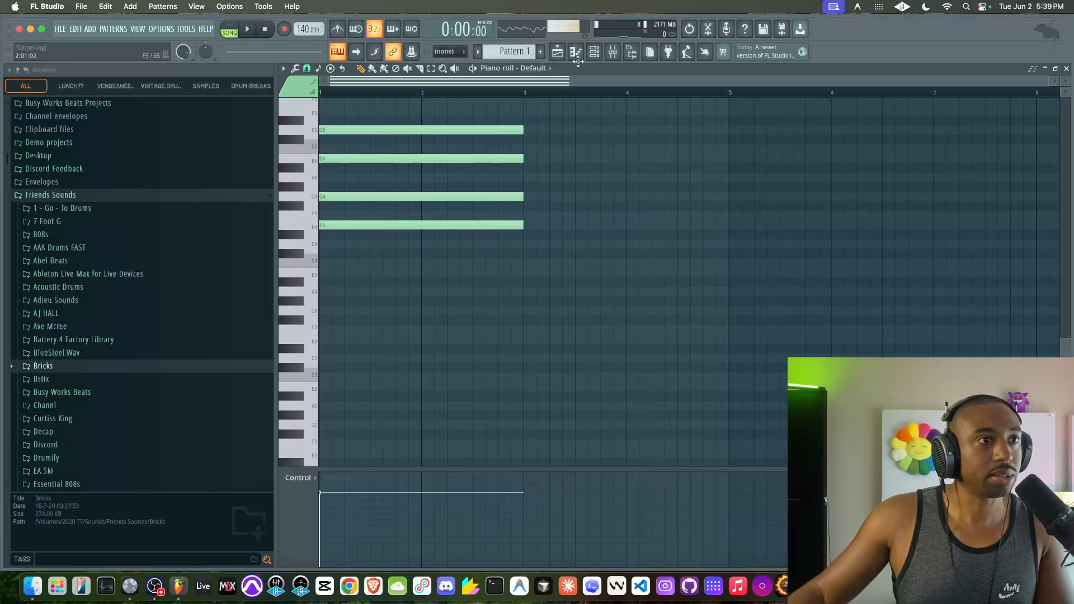
pyautogui.hotkey('alt', 'a')
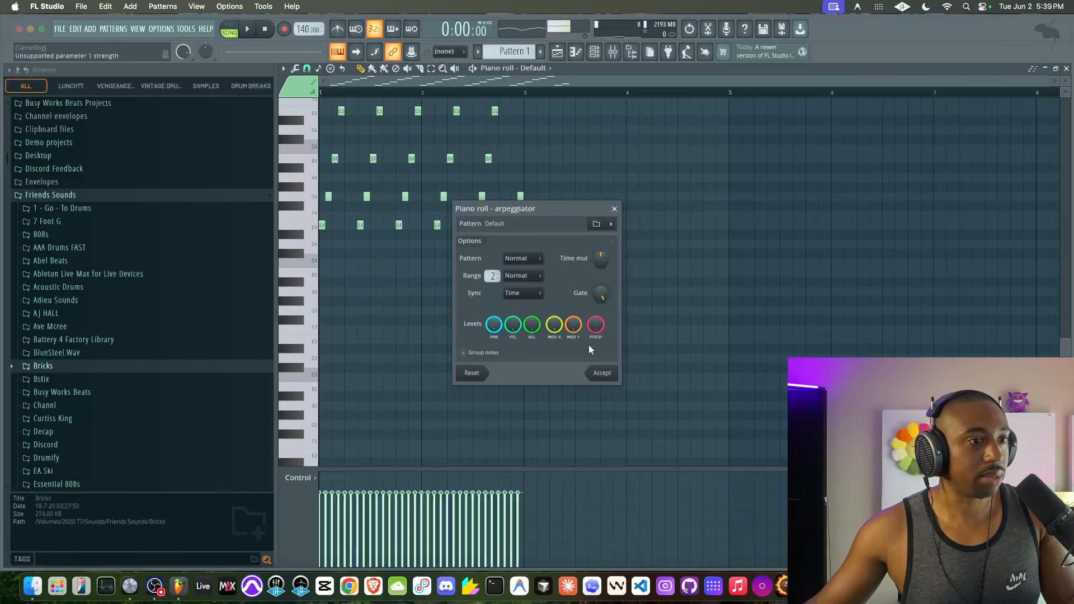
pyautogui.click(602, 373)
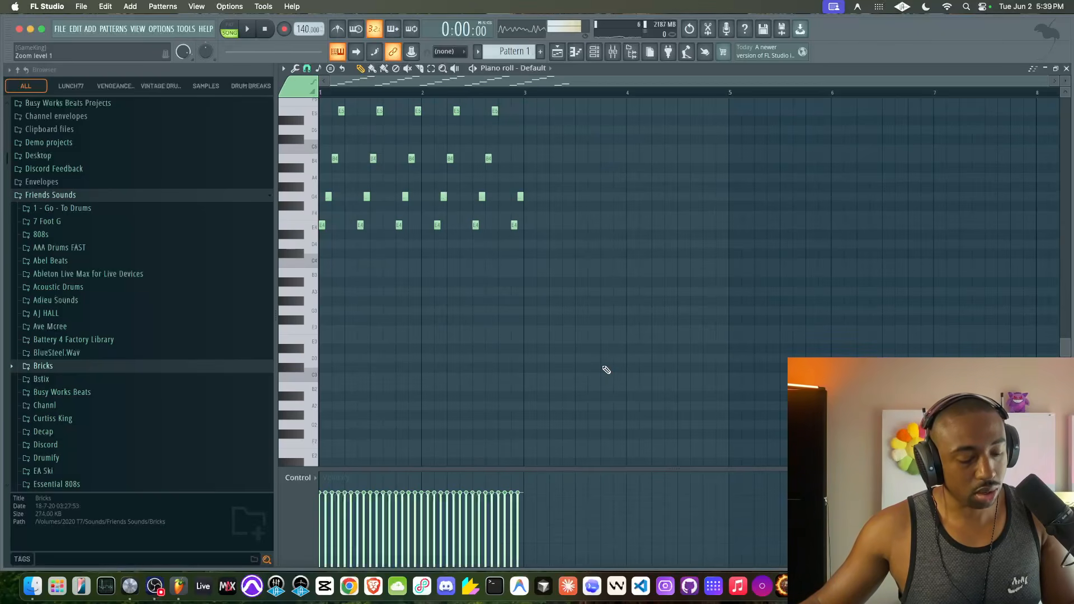
# - Randomize the panning of the arpeggiated notes with the piano roll randomizer, turning its velocity randomization down
pyautogui.hotkey('alt', 'r')
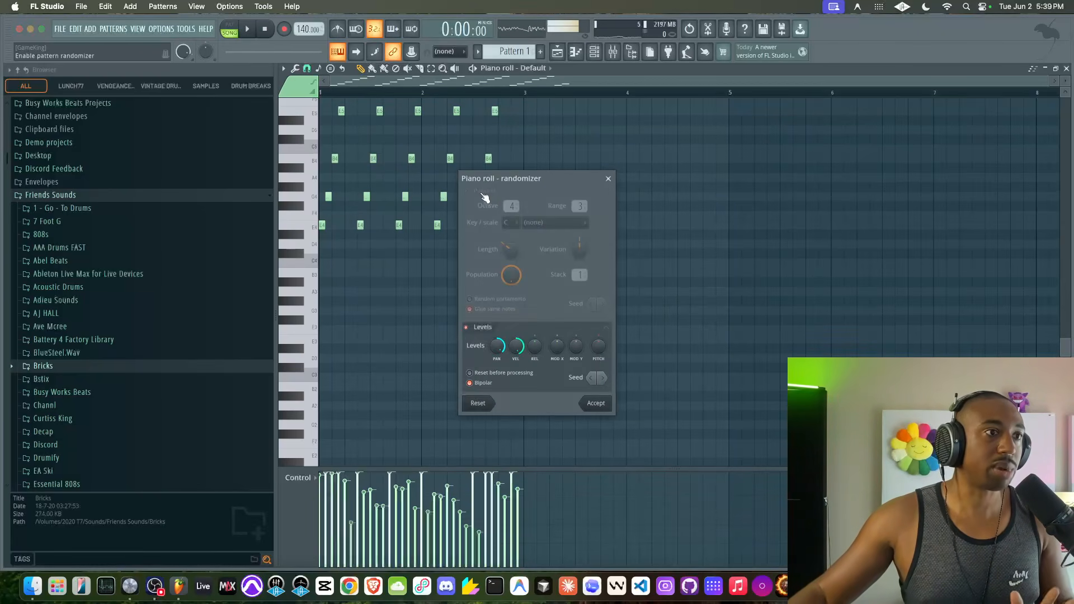
pyautogui.click(484, 193)
pyautogui.click(484, 193)
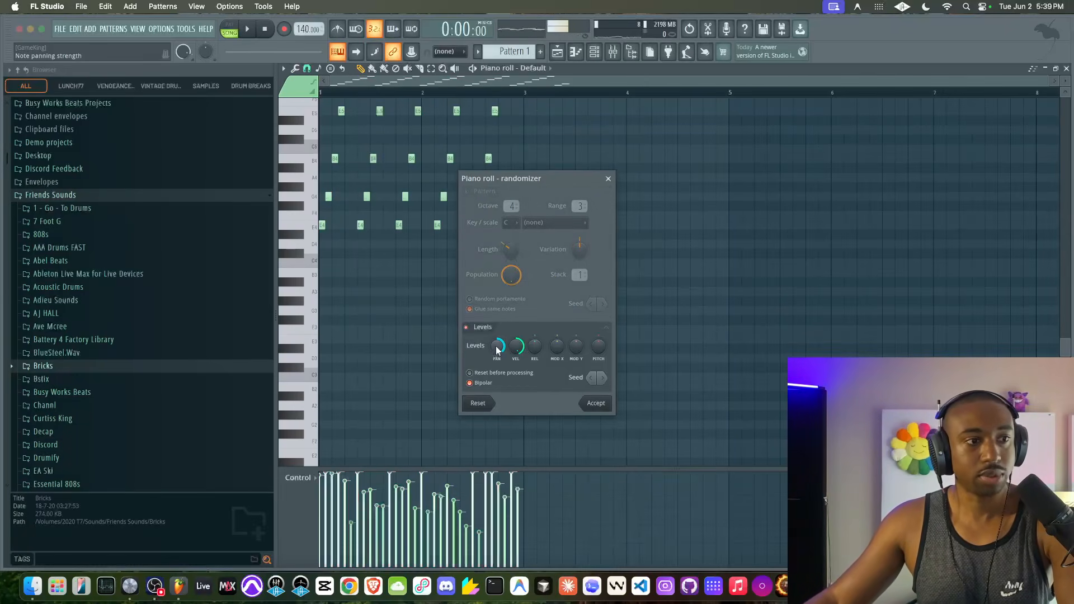
pyautogui.moveTo(496, 351); pyautogui.dragTo(497, 342)
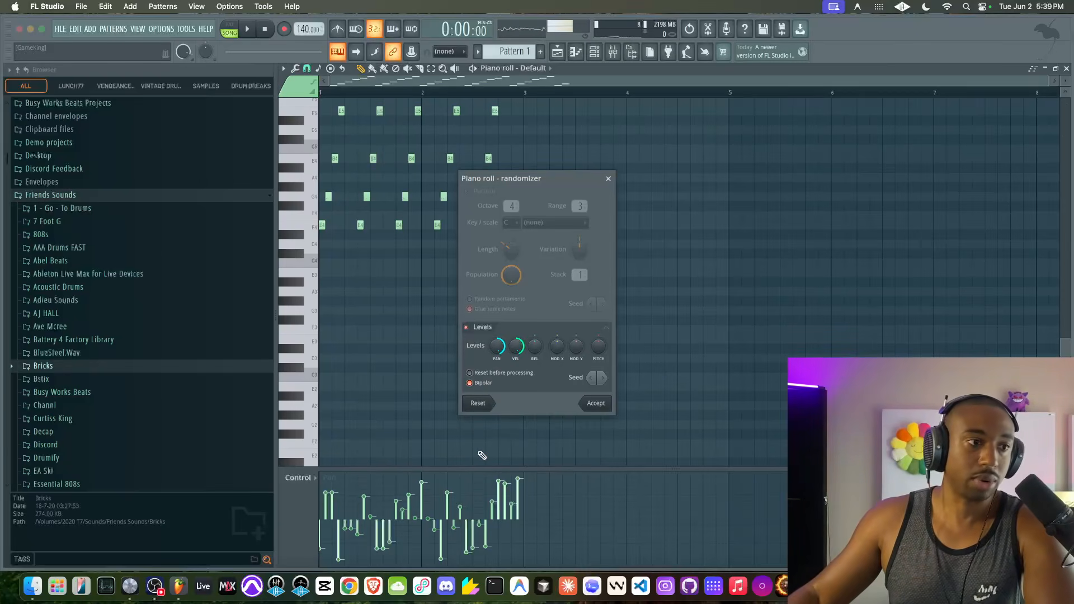
pyautogui.moveTo(516, 345); pyautogui.dragTo(516, 363)
pyautogui.click(597, 402)
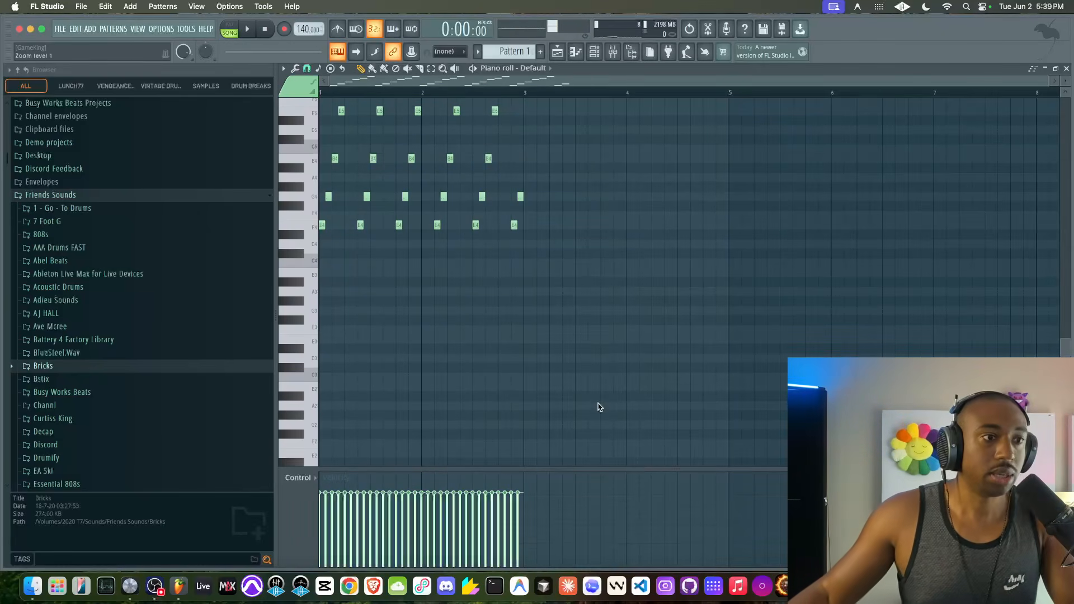
# - Switch playback from song to pattern mode, play the arpeggio and bring up the channel rack
pyautogui.click(237, 30)
pyautogui.press('space')
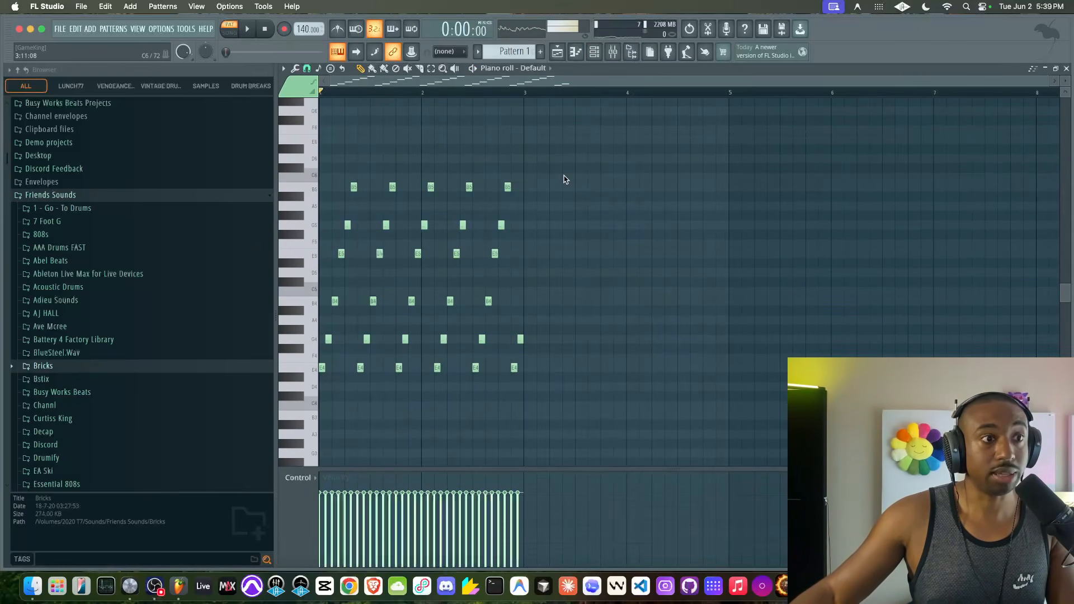
pyautogui.click(594, 53)
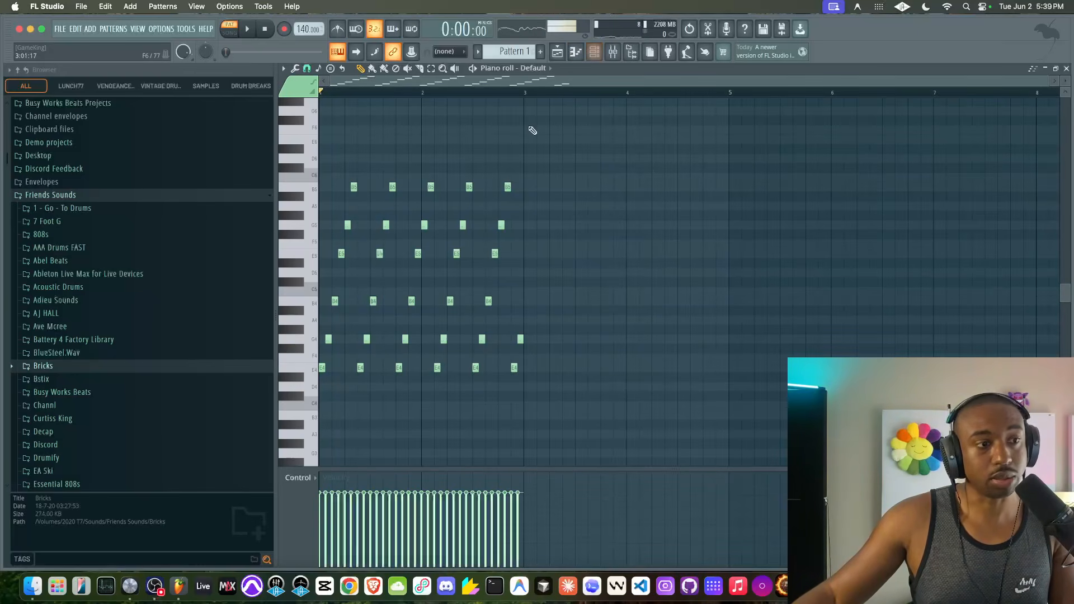
# - Clone the Default channel in the channel rack
pyautogui.click(594, 52)
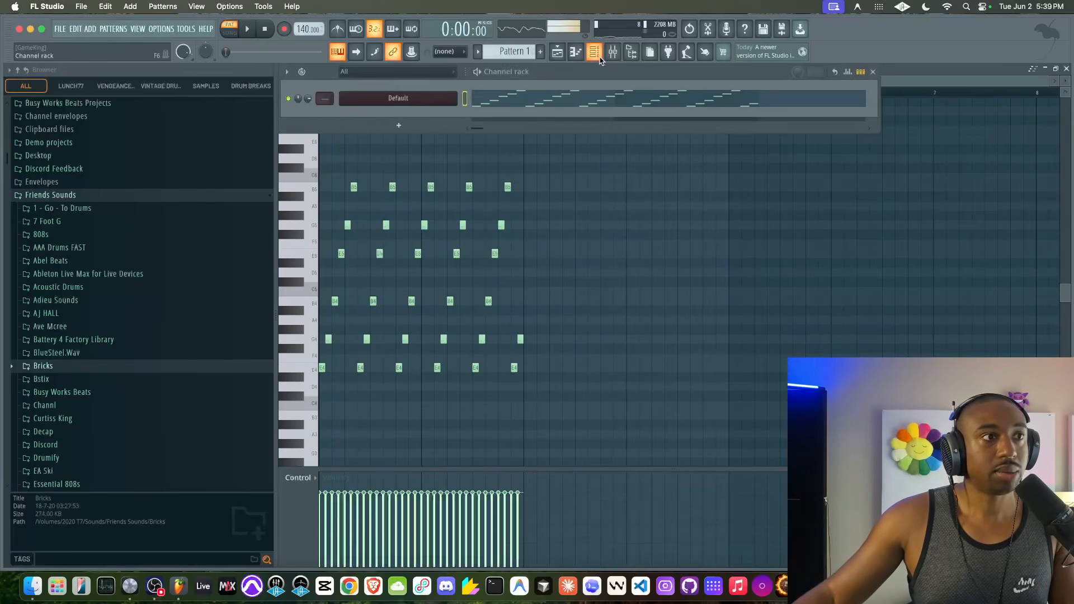
pyautogui.rightClick(435, 99)
pyautogui.hotkey('alt', 'c')
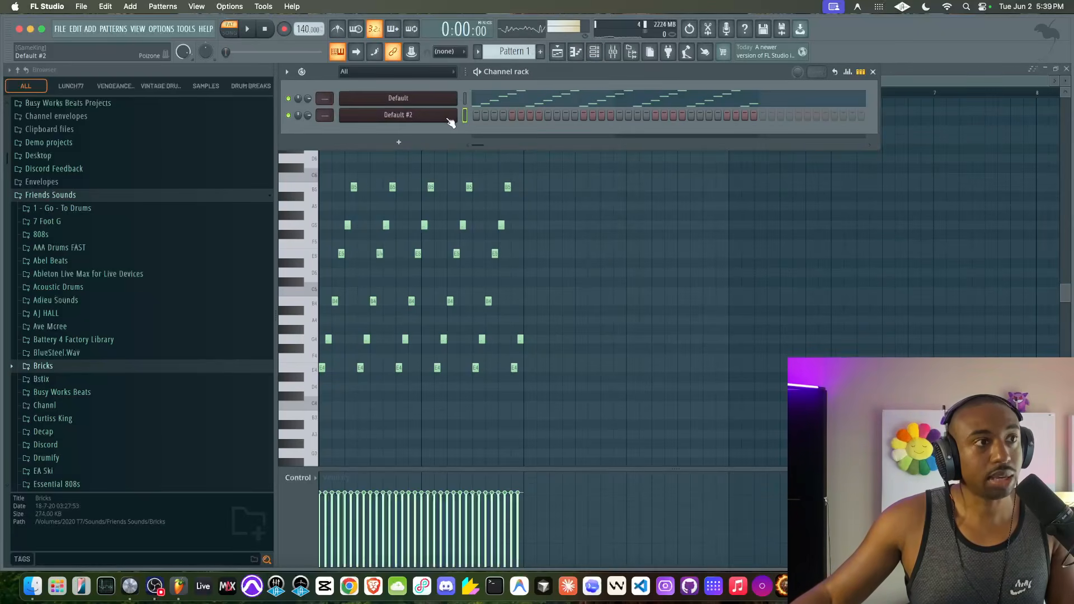
# - In the cloned channel's piano roll, add a two-bar E4 note from bar 1, lower it one octave and play the pattern
pyautogui.rightClick(455, 115)
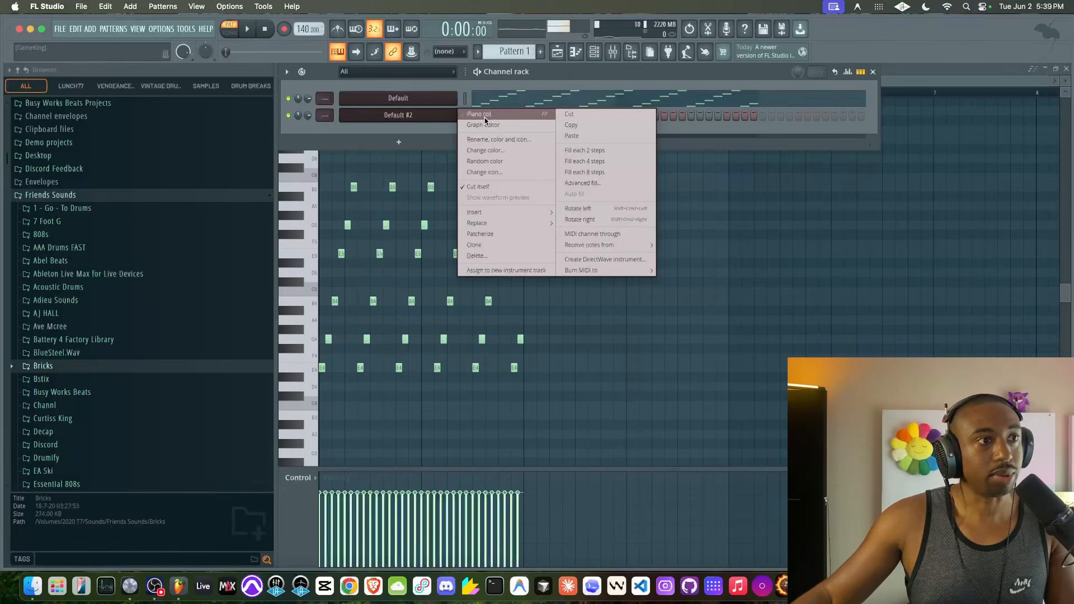
pyautogui.click(473, 113)
pyautogui.click(324, 368)
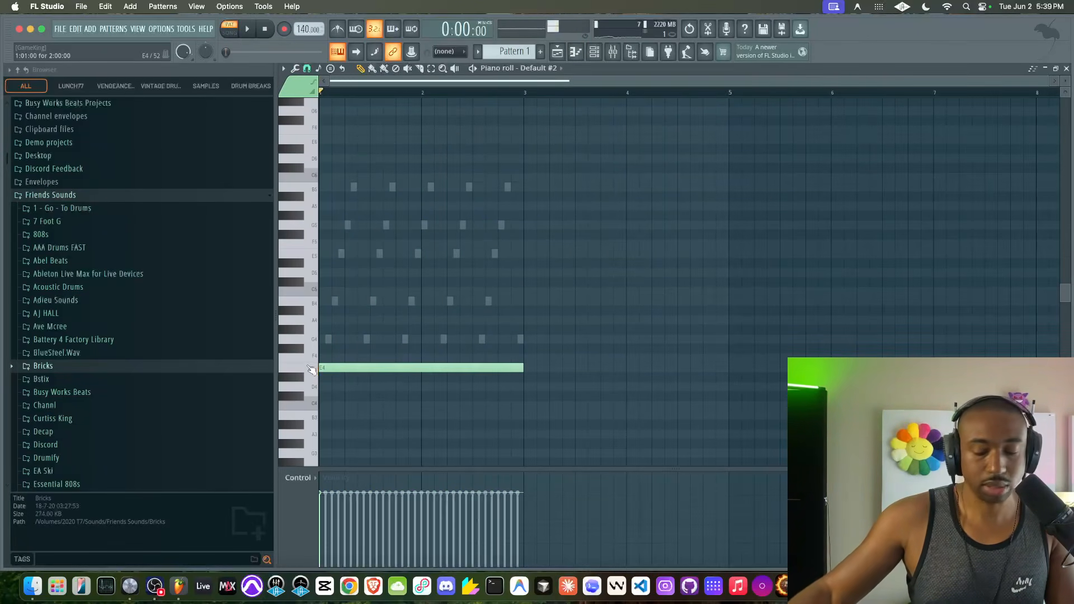
pyautogui.hotkey('ctrl', 'Down')
pyautogui.press('space')
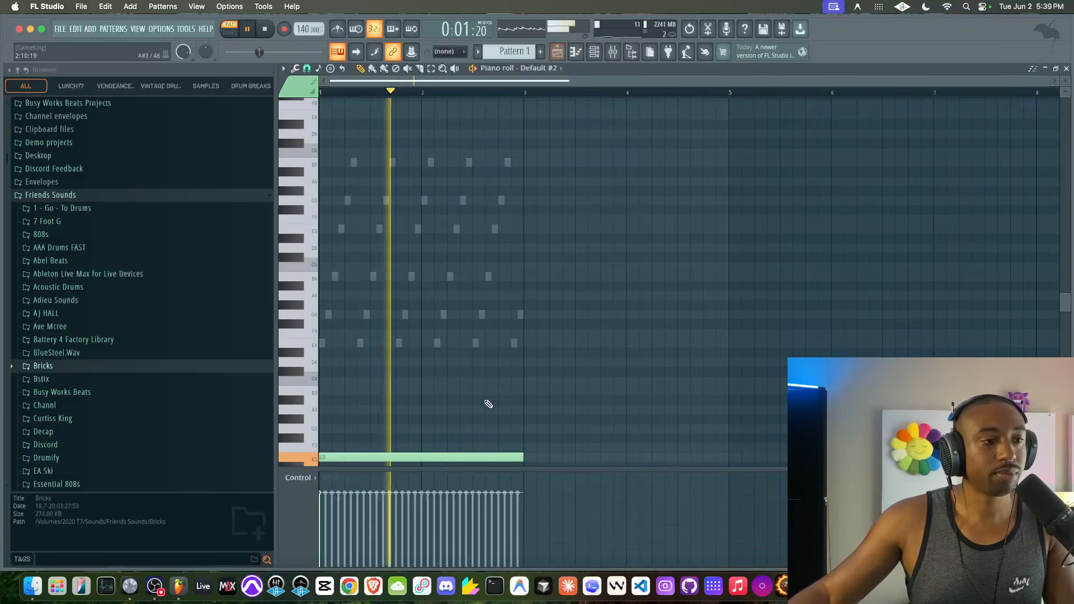
# - Shorten the E3 note to end at 2:05:00 and add an F3 note from there to bar 3
pyautogui.moveTo(522, 457); pyautogui.dragTo(447, 458)
pyautogui.click(471, 447)
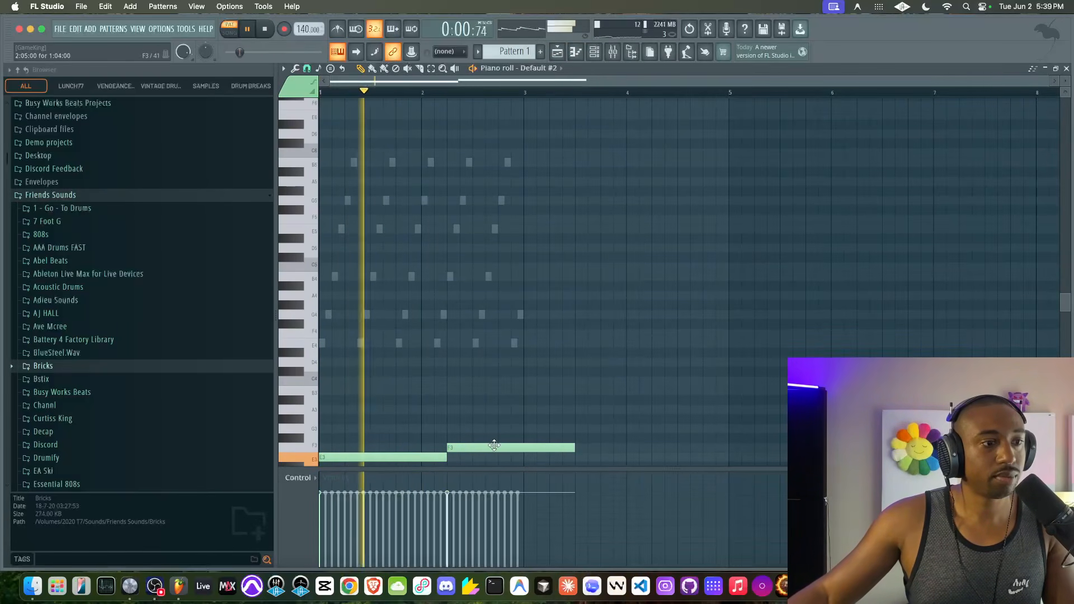
pyautogui.moveTo(576, 447); pyautogui.dragTo(523, 448)
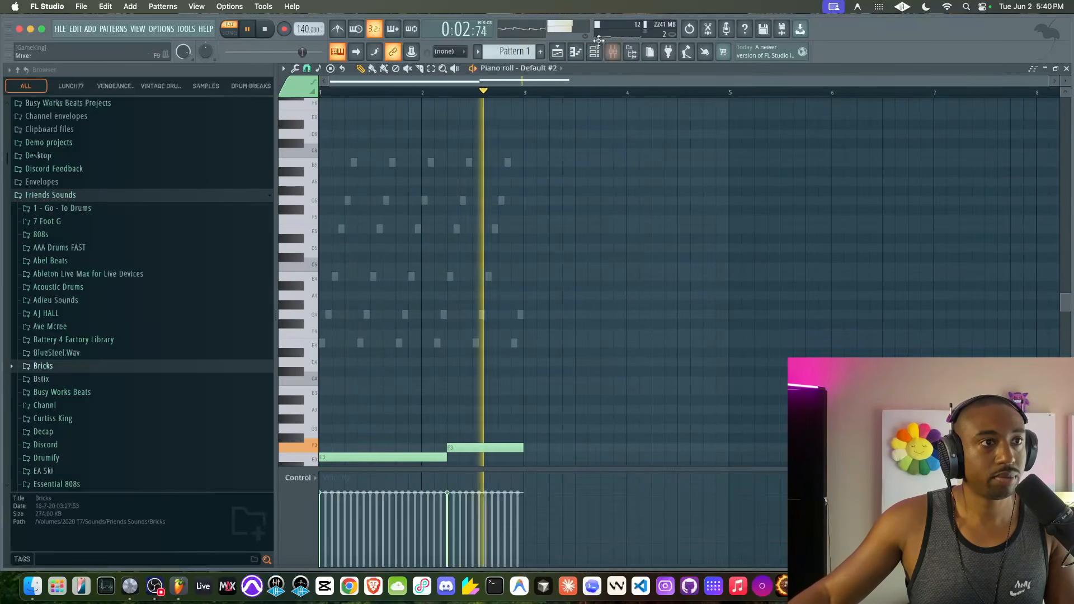
pyautogui.press('space')
# - Split Pattern 1 by channel into separate Default and Default #2 patterns and return to the empty playlist
pyautogui.press('F5')
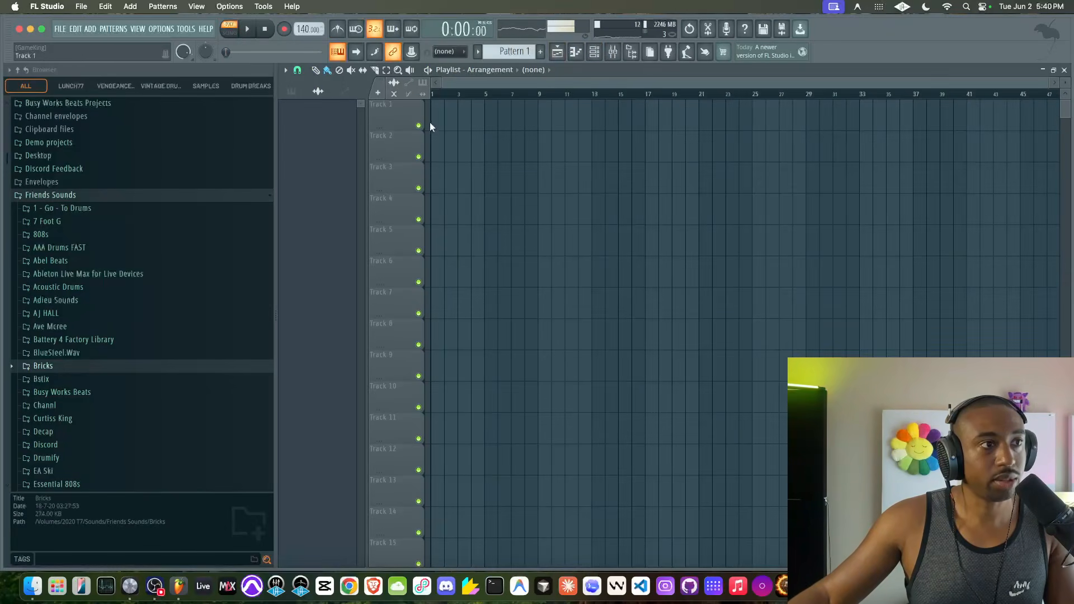
pyautogui.click(594, 52)
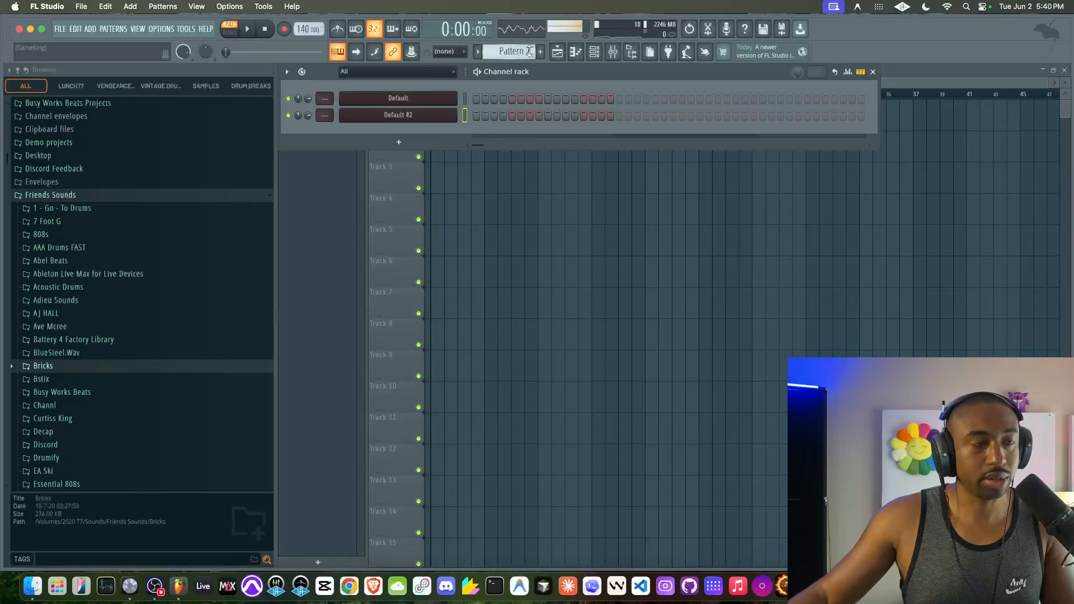
pyautogui.press('super+z')
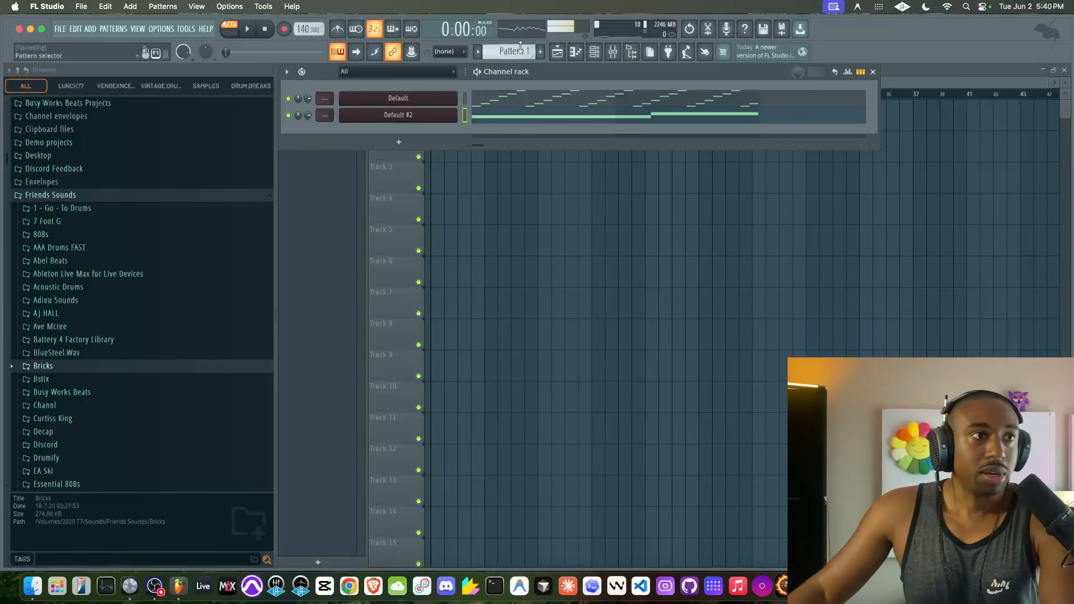
pyautogui.click(520, 49)
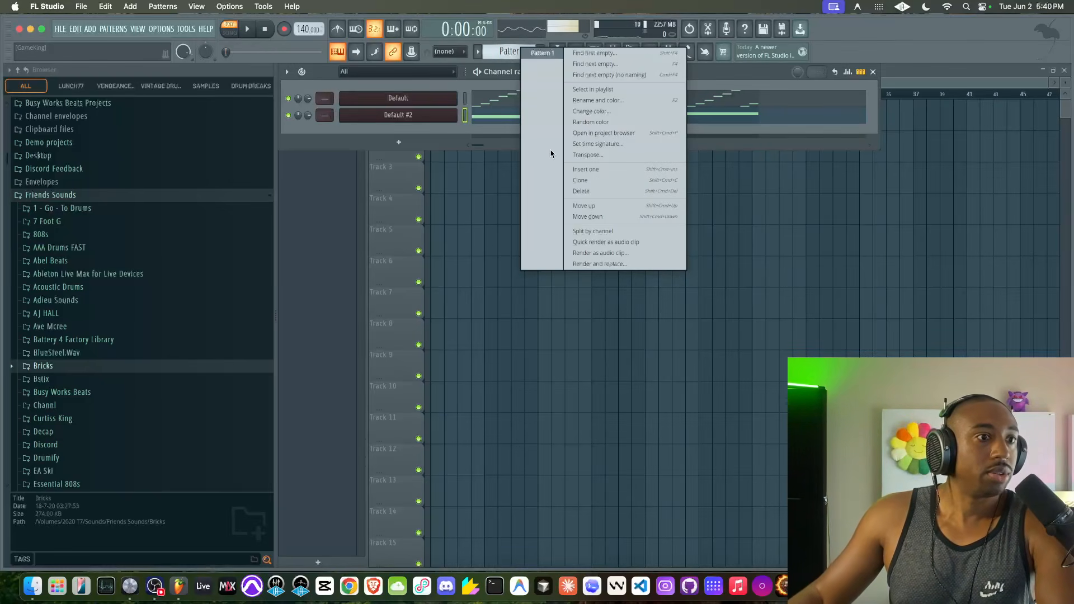
pyautogui.click(590, 231)
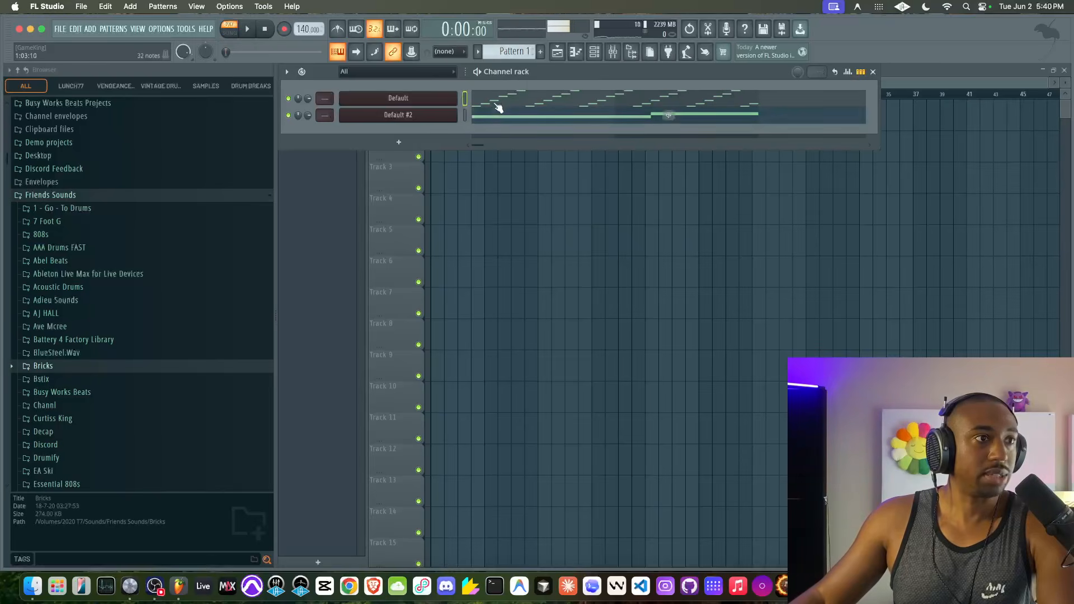
pyautogui.click(517, 50)
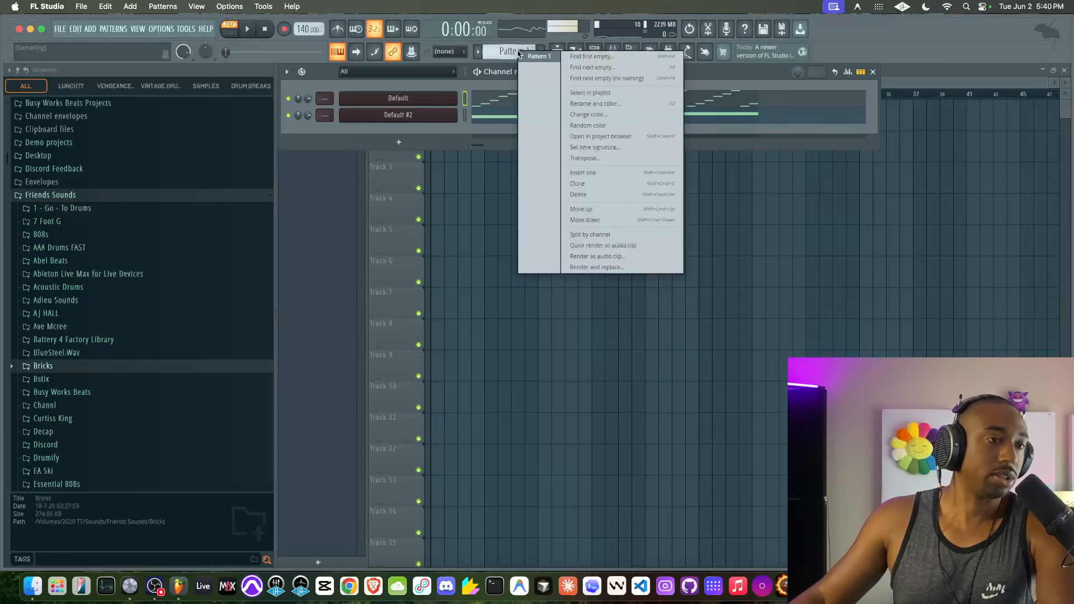
pyautogui.click(591, 234)
pyautogui.scroll(-2, 517, 50)
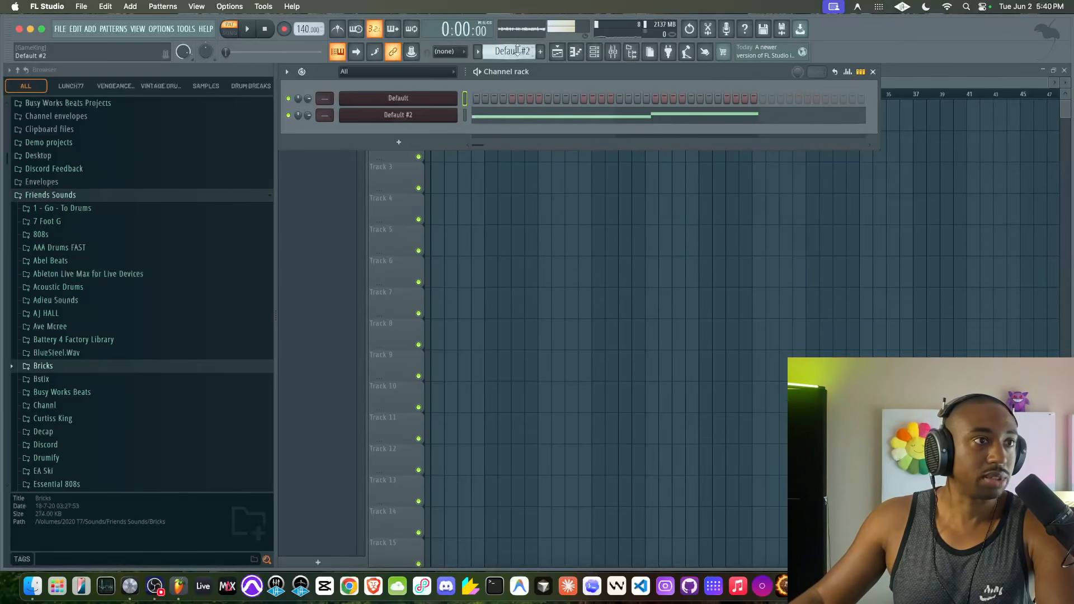
pyautogui.click(467, 200)
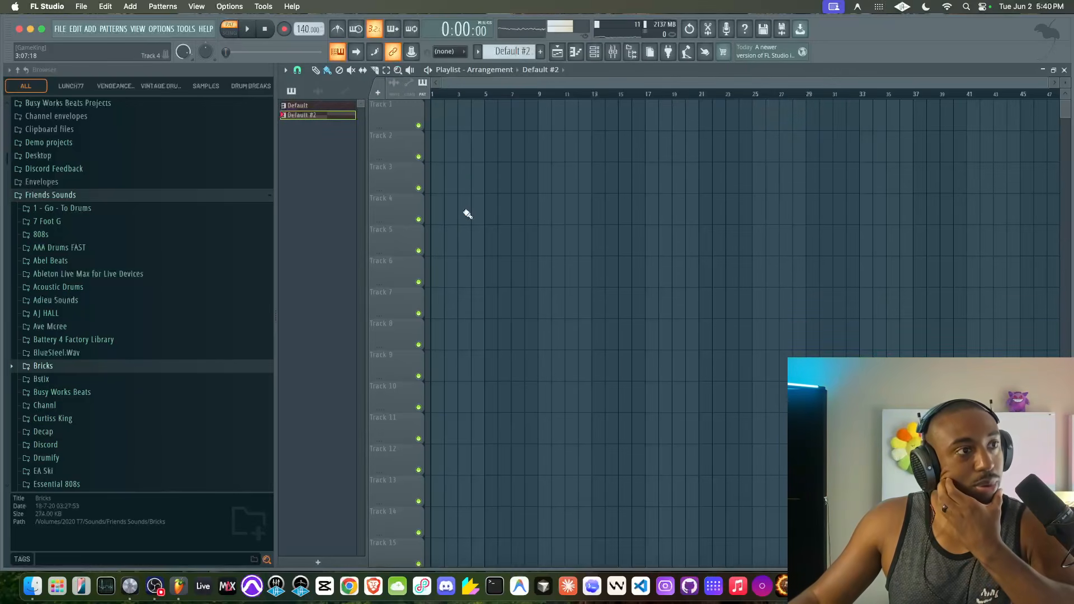
# - Place the Default pattern on Track 1 and Default #2 on Track 2, both at bar 1, and switch to song mode
pyautogui.click(439, 140)
pyautogui.moveTo(312, 102); pyautogui.dragTo(437, 112)
pyautogui.click(229, 32)
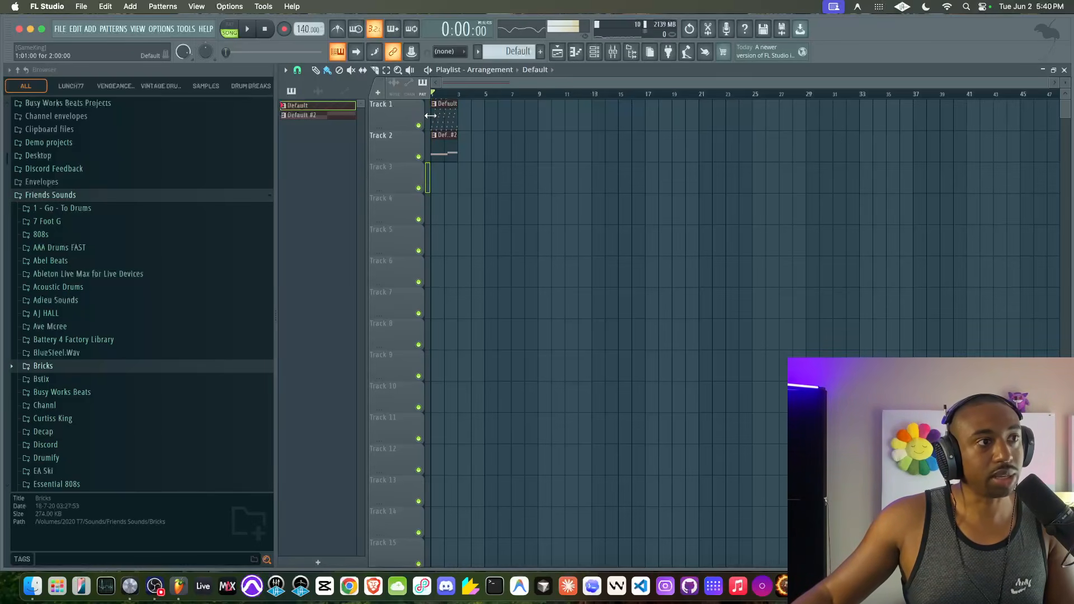
pyautogui.scroll(10, 428, 117)
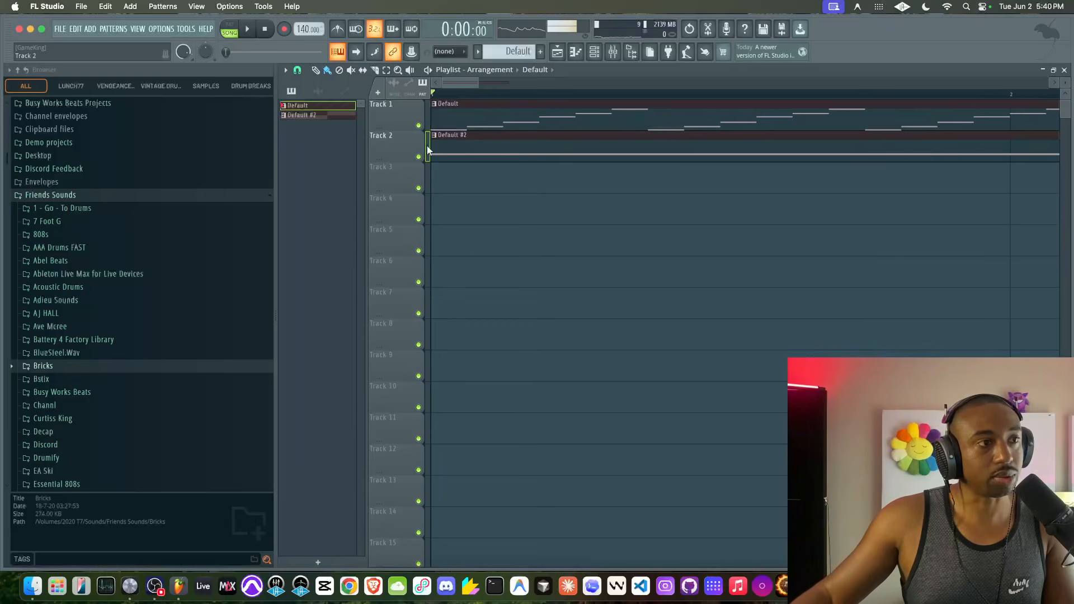
pyautogui.scroll(-3, 472, 242)
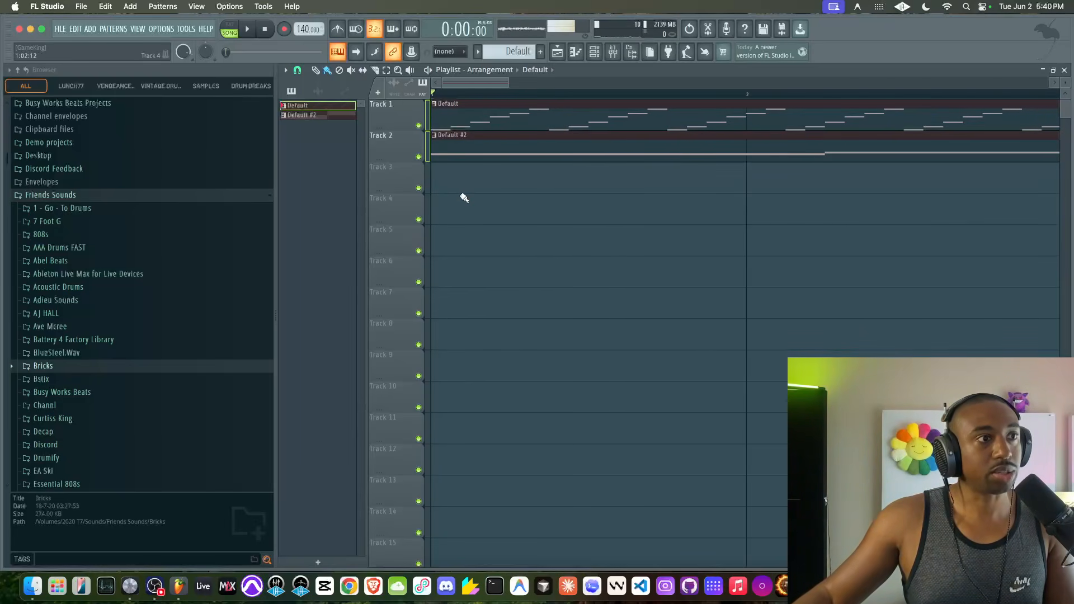
pyautogui.scroll(-3, 464, 197)
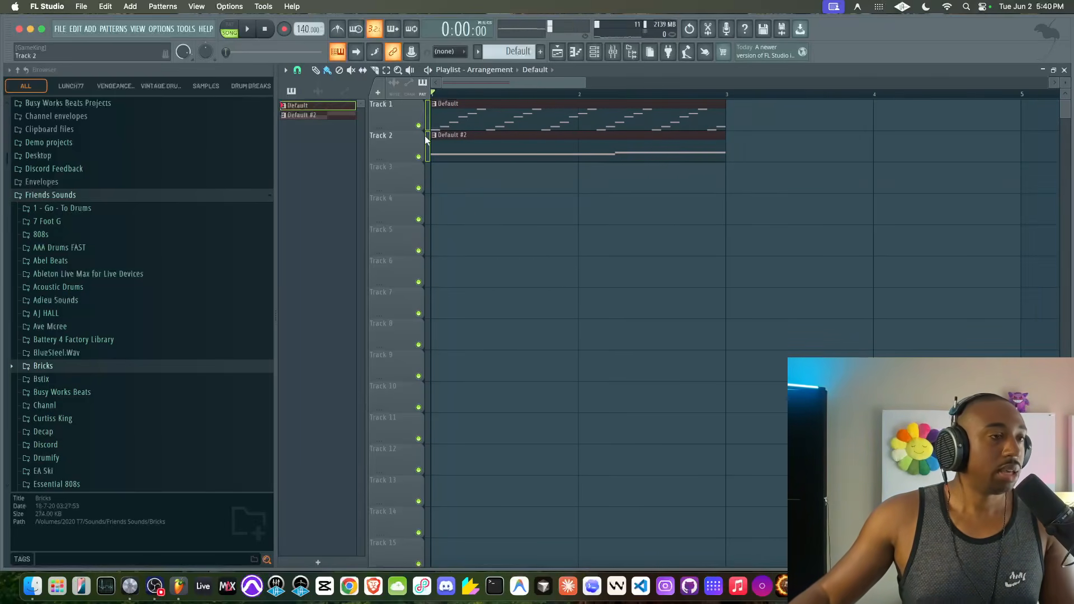
pyautogui.click(284, 70)
pyautogui.moveTo(324, 164)
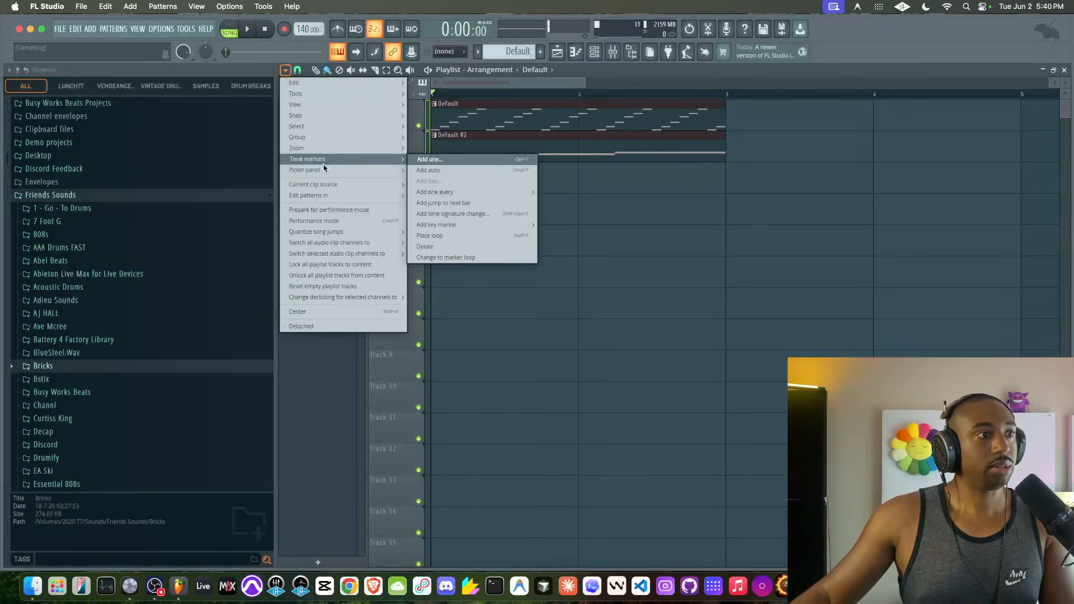
pyautogui.moveTo(345, 192)
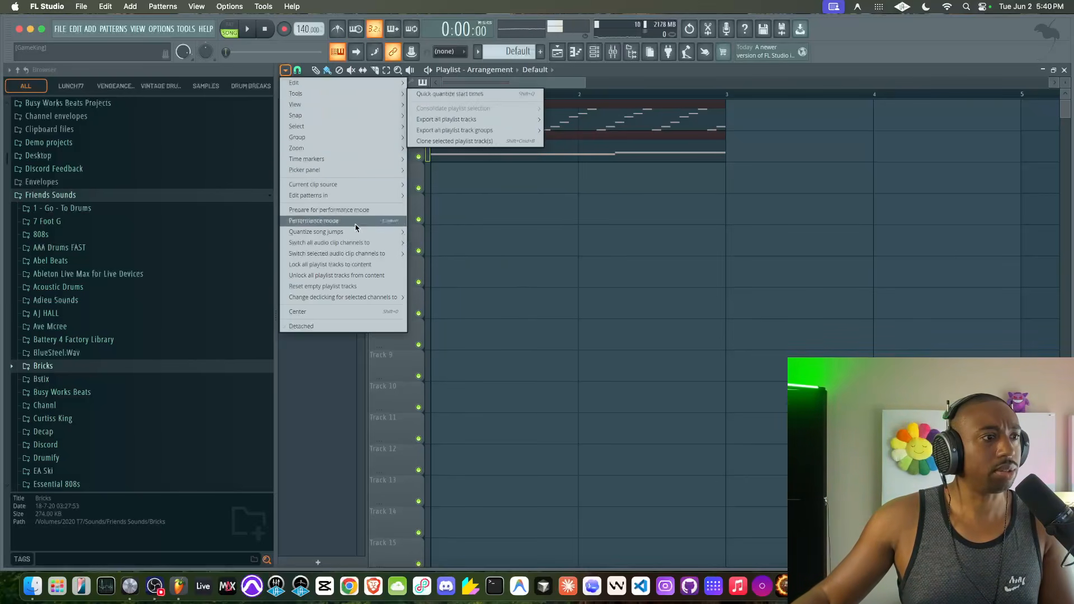
pyautogui.click(529, 281)
pyautogui.rightClick(398, 112)
pyautogui.click(563, 240)
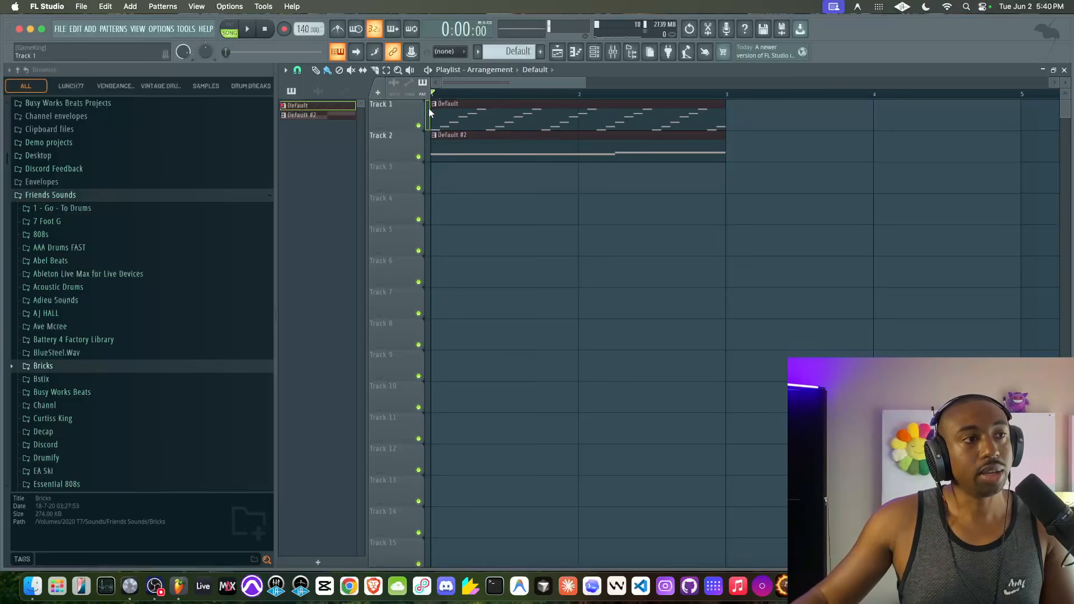
# - Consolidate the Default and Default #2 tracks from track start into 32Bit float stereo WAV audio clips
pyautogui.rightClick(391, 114)
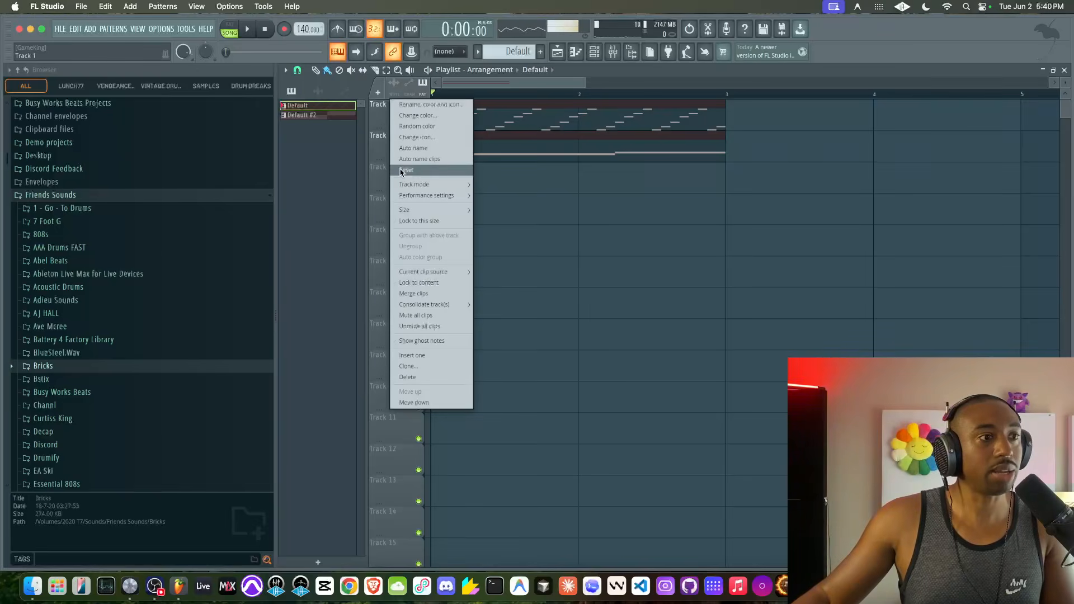
pyautogui.moveTo(470, 308)
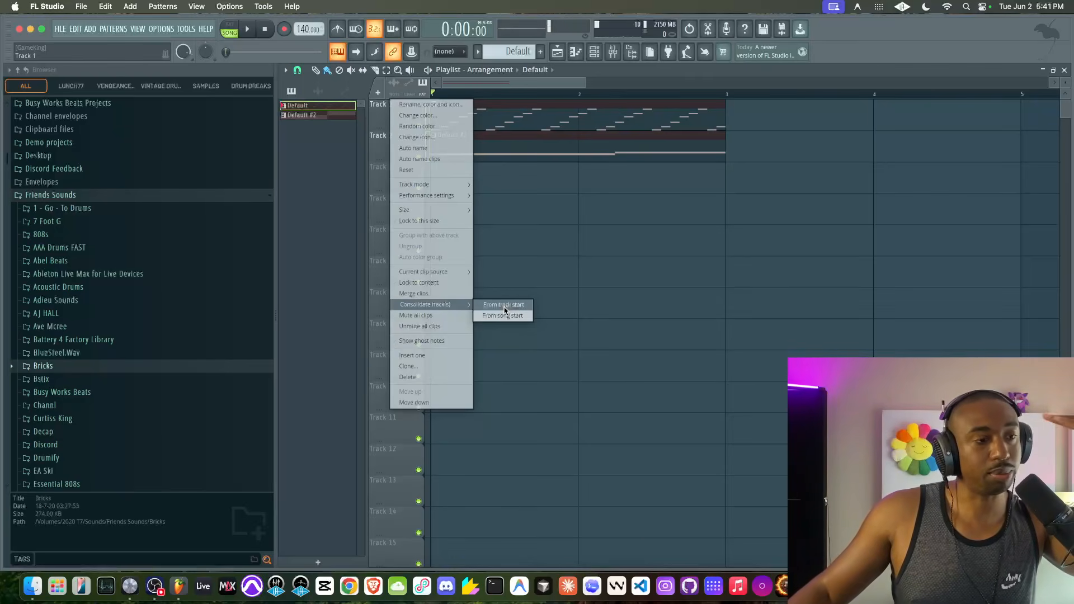
pyautogui.click(504, 307)
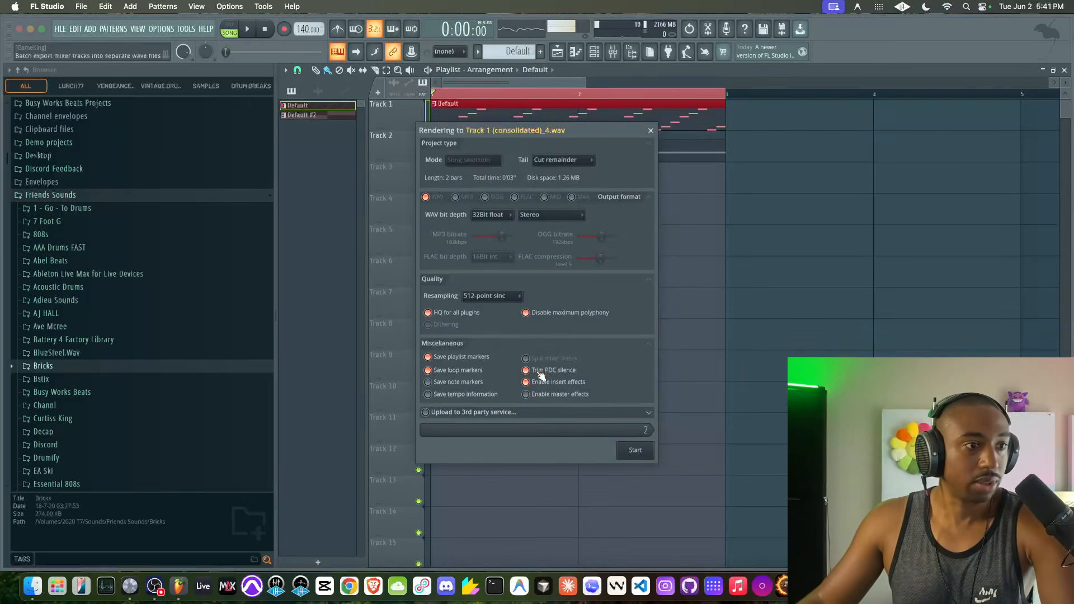
pyautogui.click(649, 449)
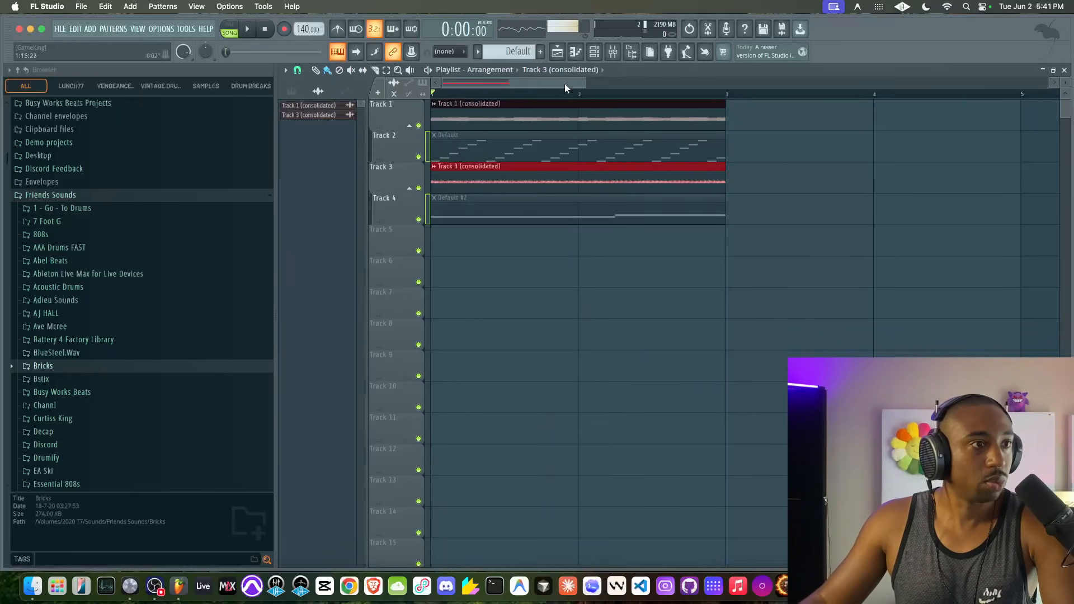
pyautogui.click(462, 258)
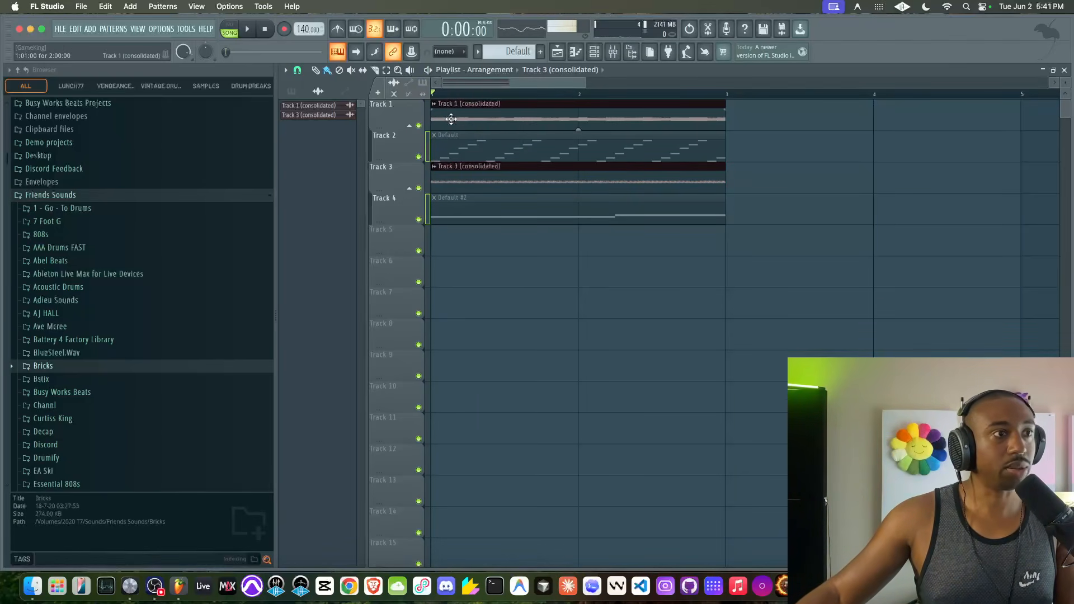
# - Fade out the Track 1 audio clip from shortly after bar 2, fade in the Track 3 clip over about three quarters of bar 1, and audition them
pyautogui.moveTo(722, 106); pyautogui.dragTo(605, 103)
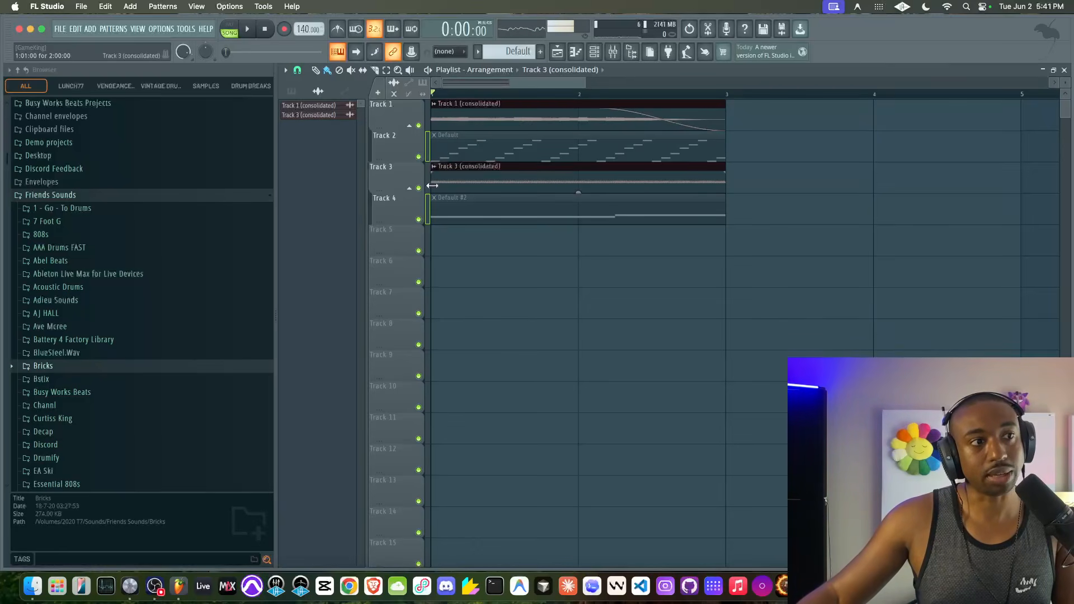
pyautogui.moveTo(436, 173); pyautogui.dragTo(542, 172)
pyautogui.press('space')
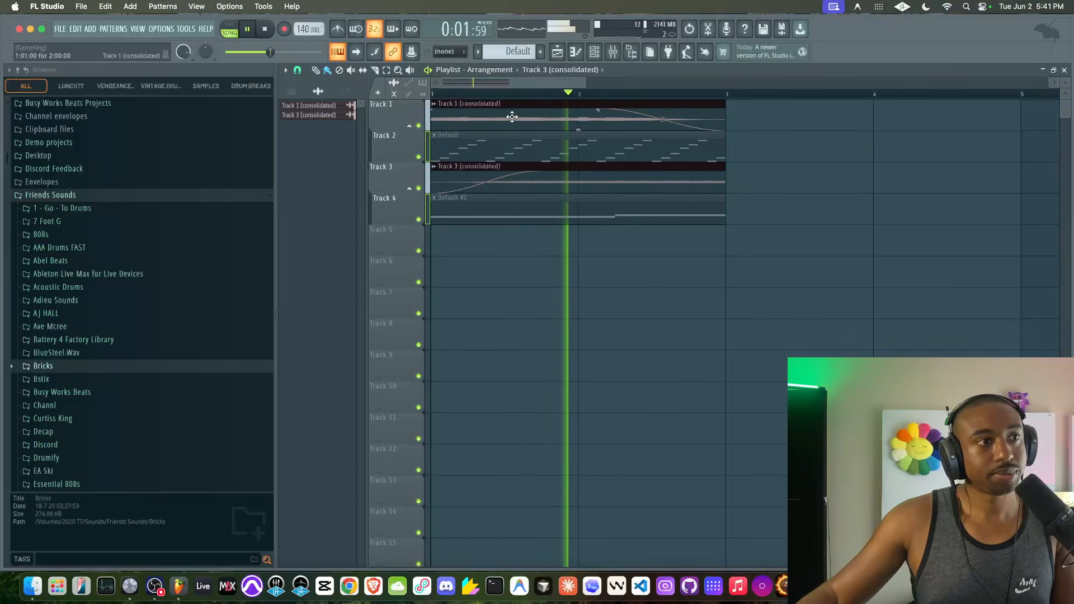
pyautogui.press('space')
# - Move the Track 3 audio clip to Track 5 and the Track 1 audio clip to Track 6, and play them
pyautogui.moveTo(505, 170); pyautogui.dragTo(498, 233)
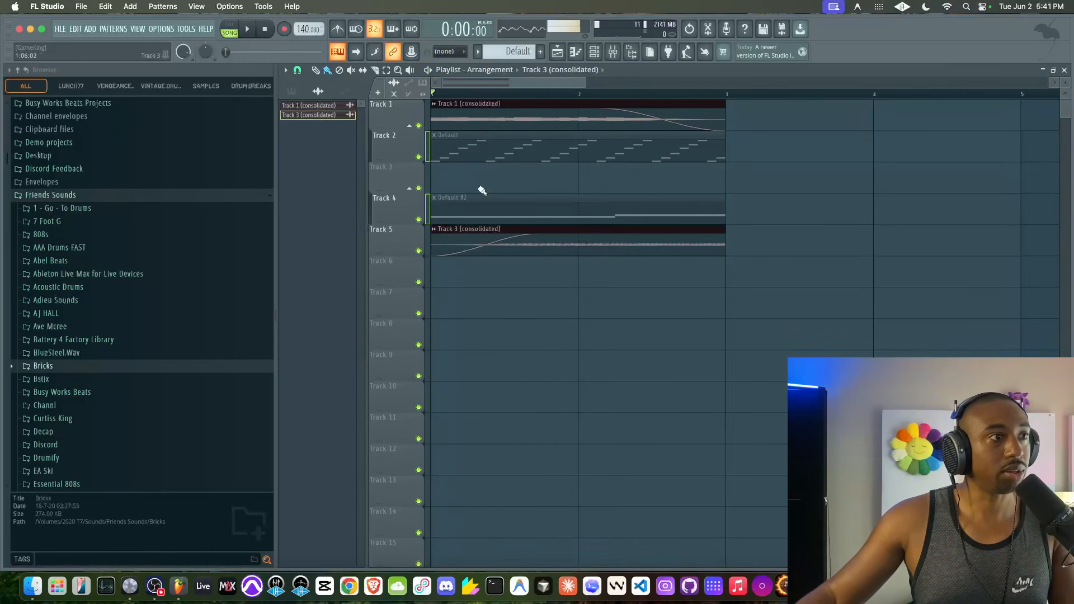
pyautogui.moveTo(477, 118); pyautogui.dragTo(477, 274)
pyautogui.press('space')
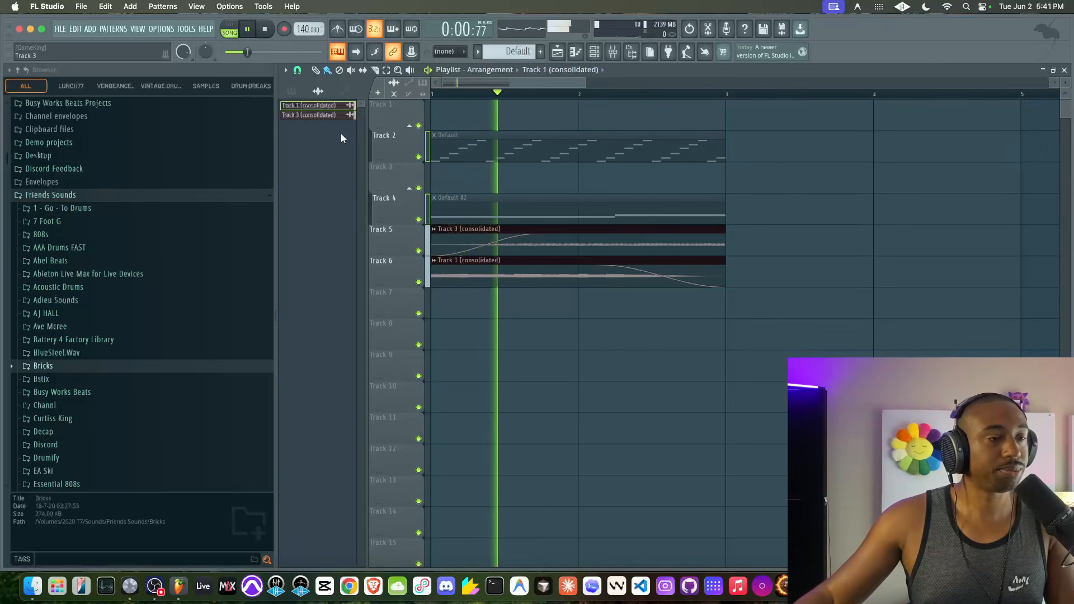
pyautogui.press('space')
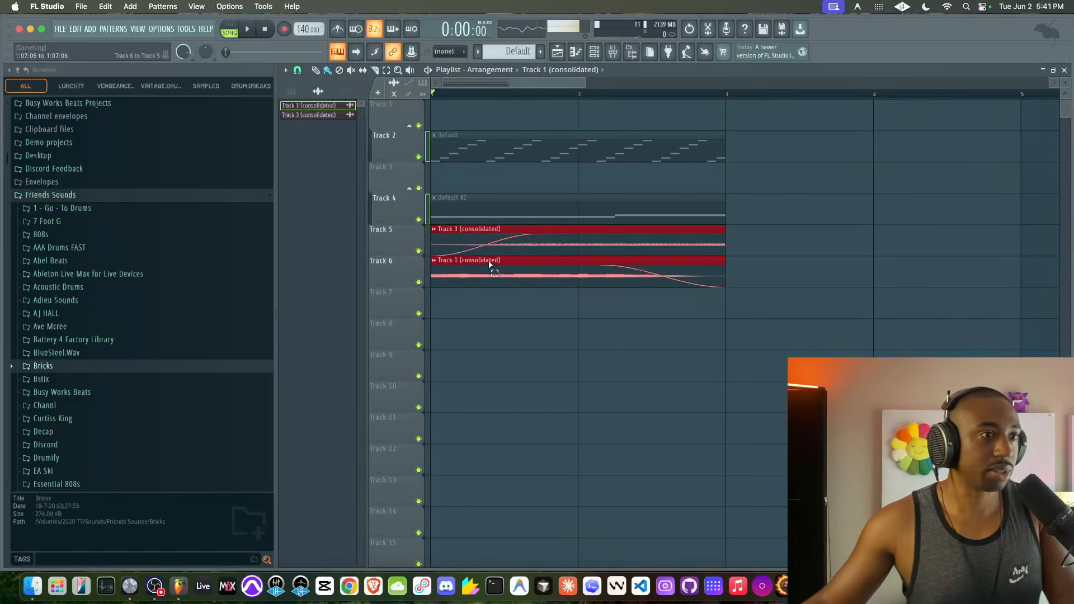
# - Color the two consolidated audio clips with a gradient from light magenta #EF54C5 to the blue swatch, and play the arrangement
pyautogui.moveTo(484, 247); pyautogui.dragTo(491, 259)
pyautogui.click(533, 302)
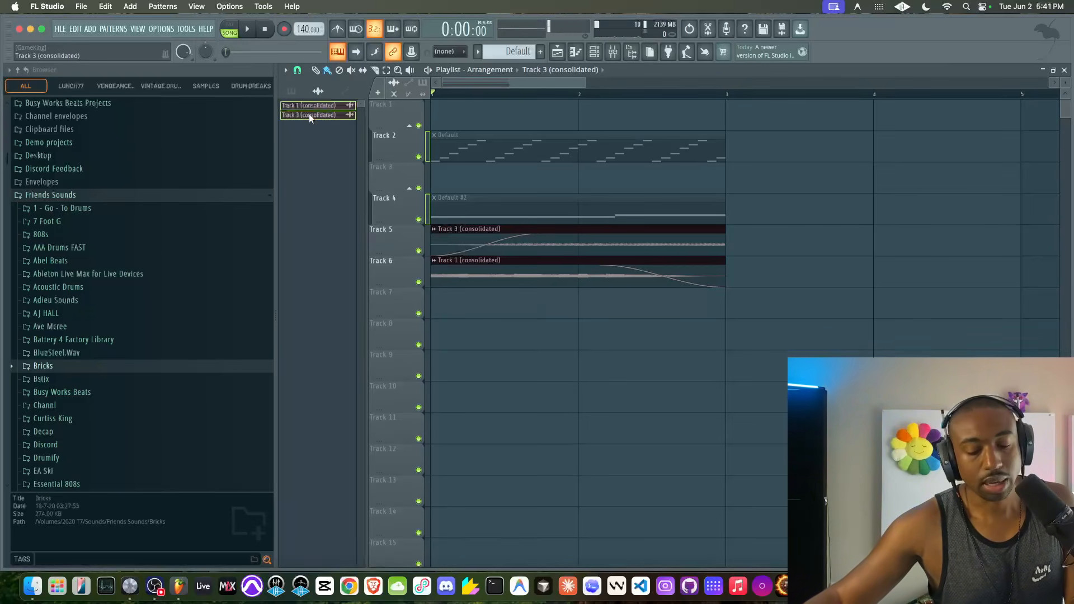
pyautogui.rightClick(310, 116)
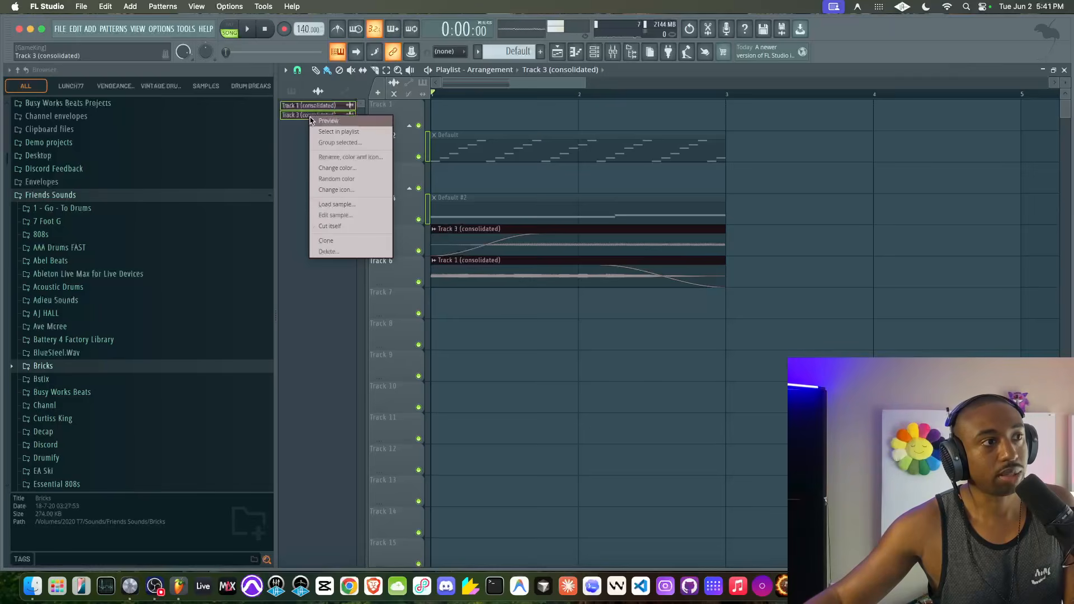
pyautogui.click(347, 158)
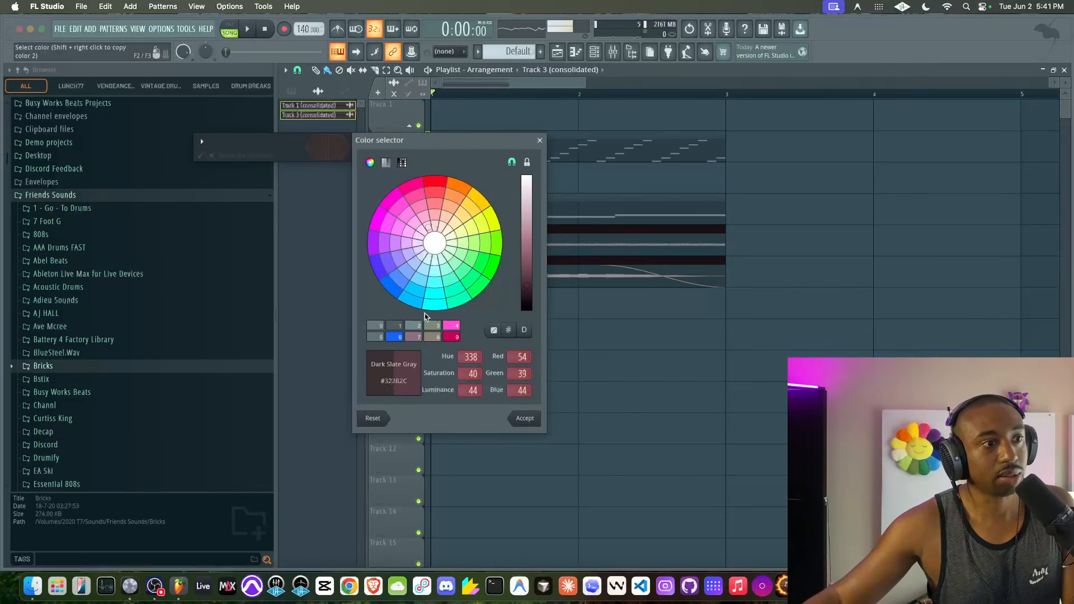
pyautogui.click(451, 325)
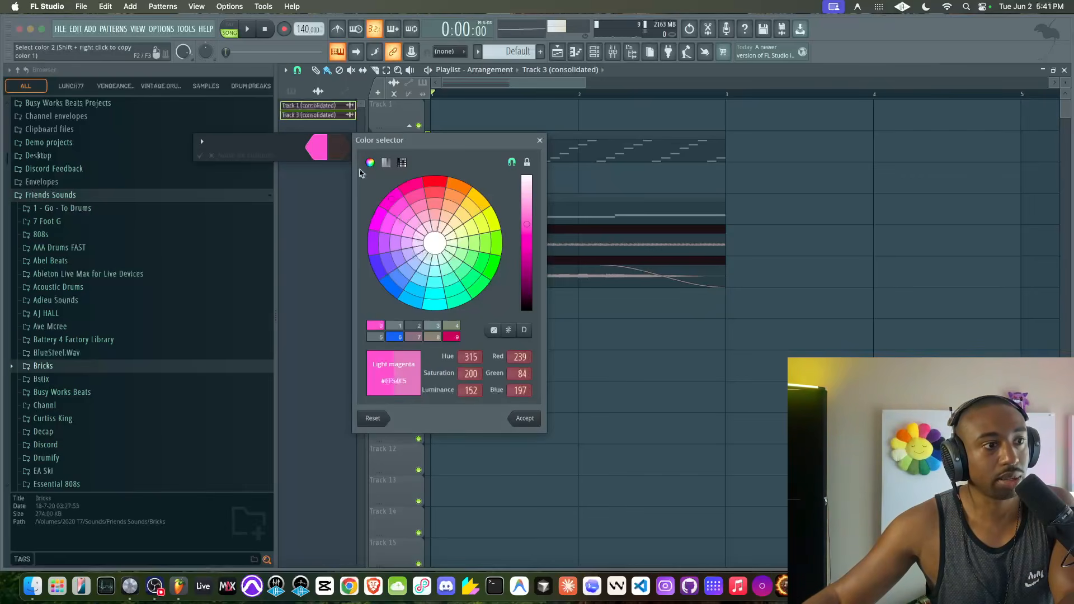
pyautogui.click(396, 337)
pyautogui.press('Return')
pyautogui.press('Return')
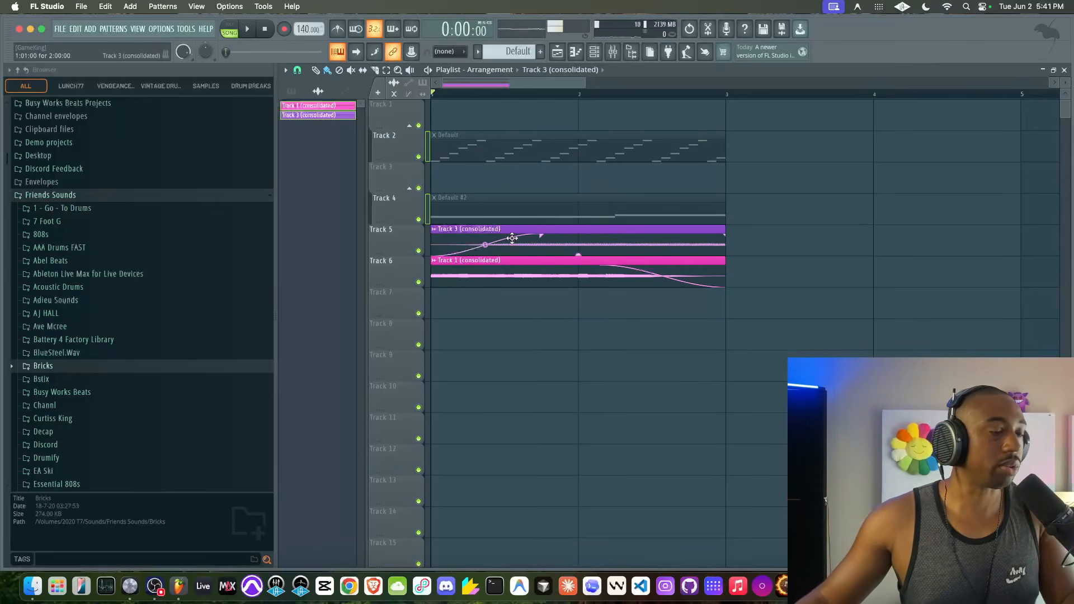
pyautogui.press('space')
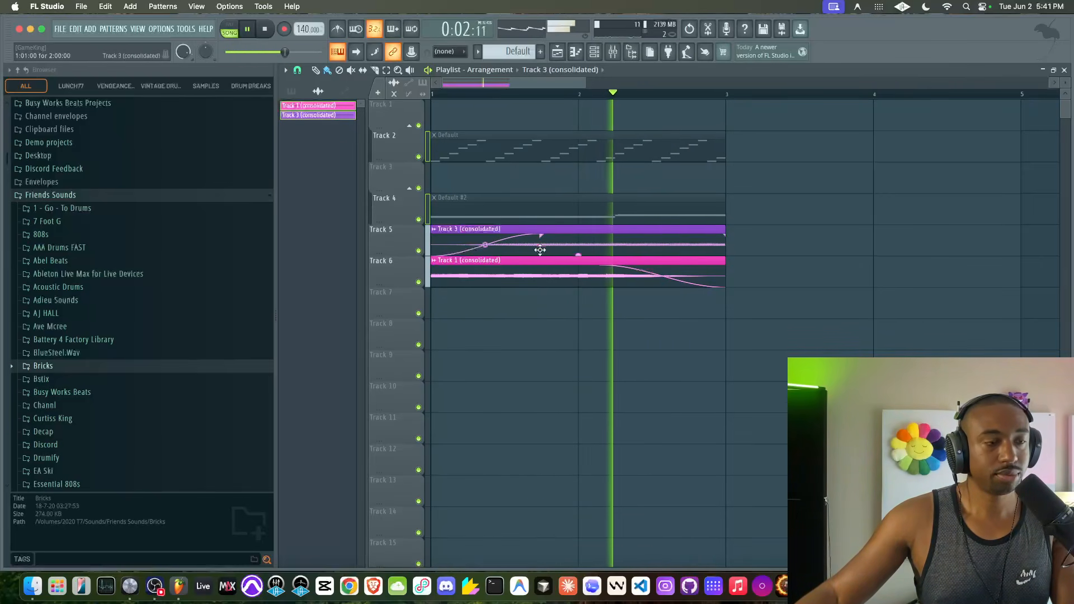
pyautogui.press('space')
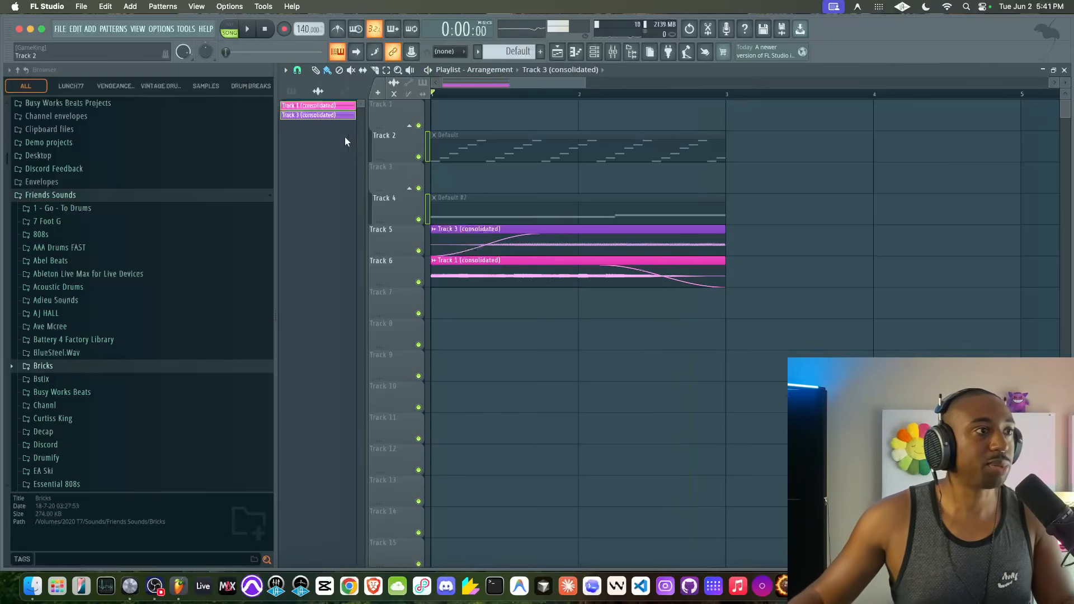
# - Color the Default and Default #2 patterns with a gradient from light magenta #EF54C5 to medium slate blue #2B57EC
pyautogui.click(295, 92)
pyautogui.rightClick(312, 113)
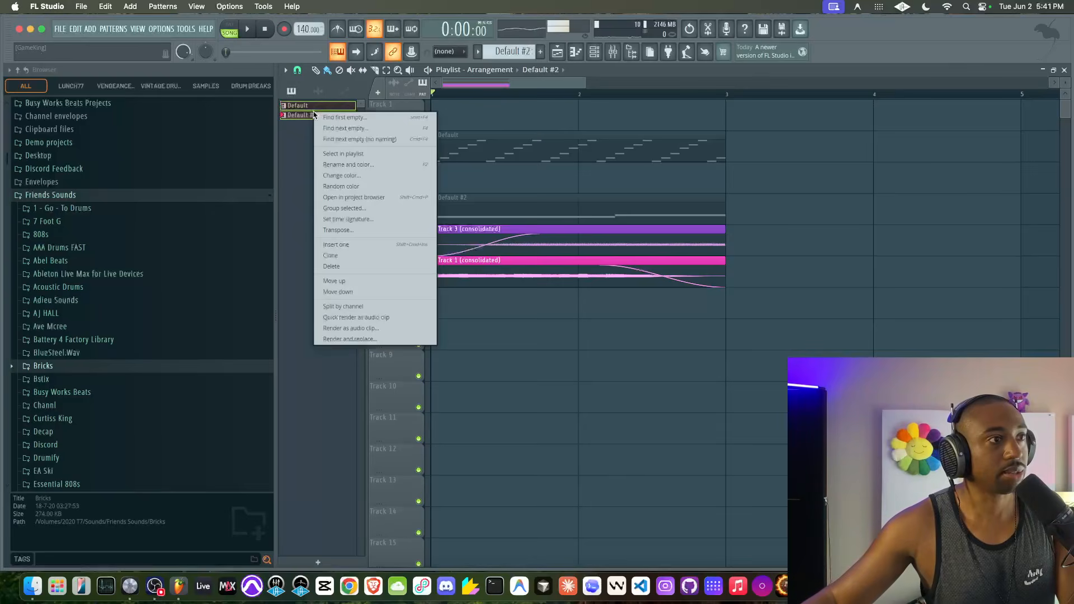
pyautogui.click(314, 119)
pyautogui.click(343, 281)
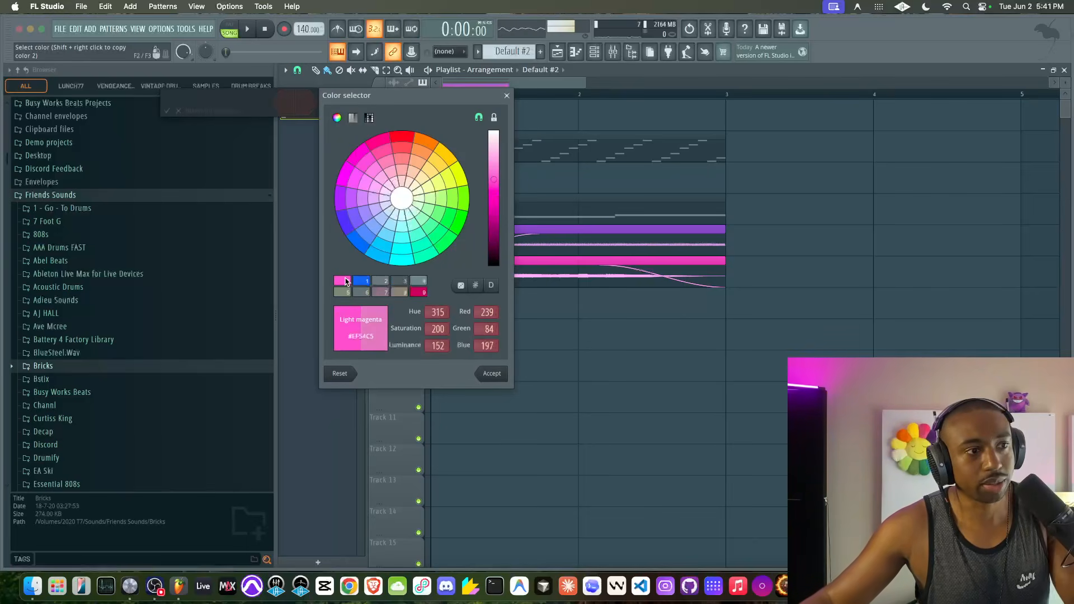
pyautogui.click(345, 281)
pyautogui.click(307, 106)
pyautogui.click(377, 280)
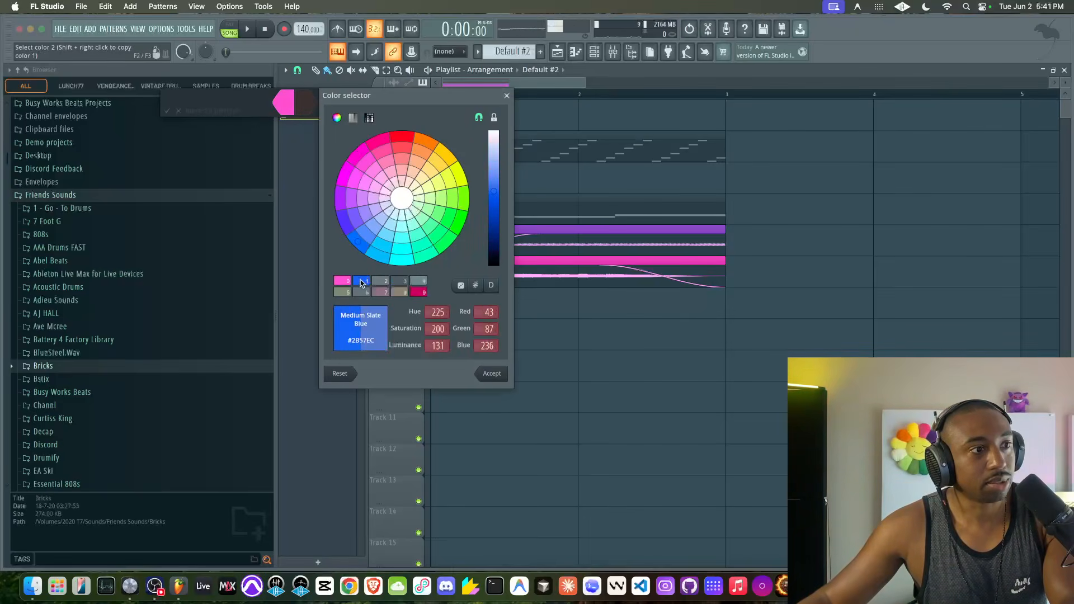
pyautogui.press('Return')
# - Unmute the Default clip on Track 2 and the Default #2 clip on Track 4
pyautogui.click(351, 69)
pyautogui.click(486, 147)
pyautogui.click(524, 207)
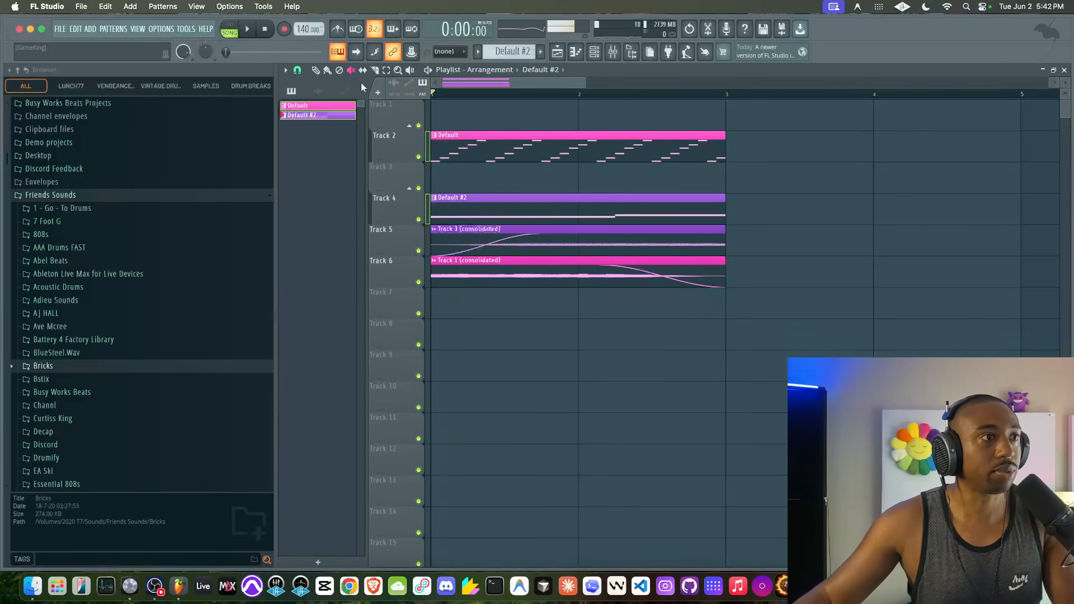
pyautogui.click(516, 151)
pyautogui.click(515, 207)
pyautogui.click(514, 207)
pyautogui.click(512, 147)
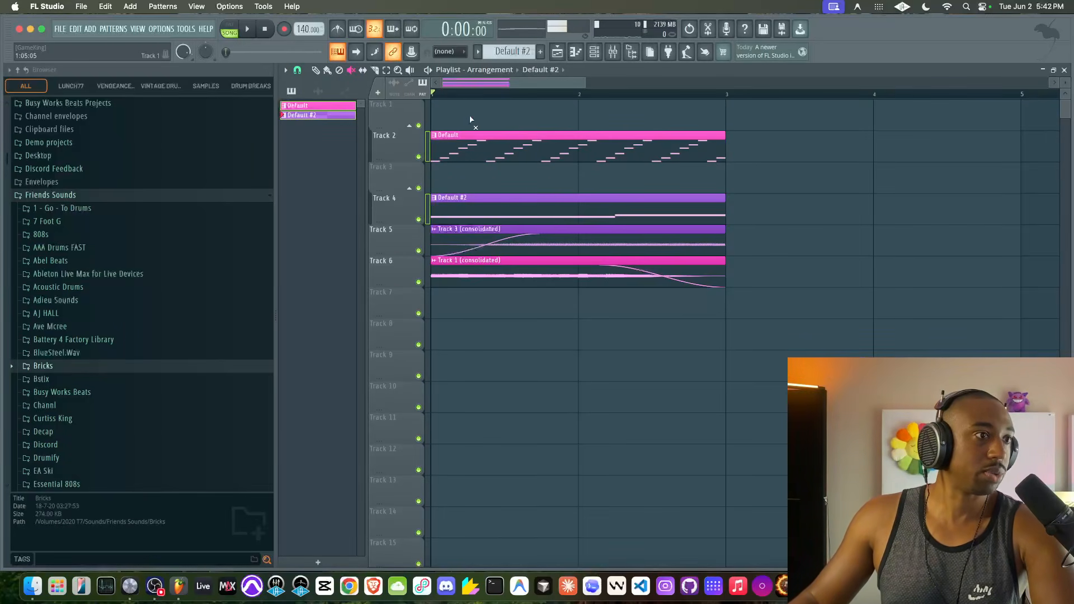
# - Mute the Default clip on Track 2 and both consolidated audio clips on Tracks 5 and 6, leaving Default #2 active
pyautogui.moveTo(469, 115); pyautogui.dragTo(496, 235)
pyautogui.click(490, 201)
pyautogui.click(481, 235)
pyautogui.click(467, 264)
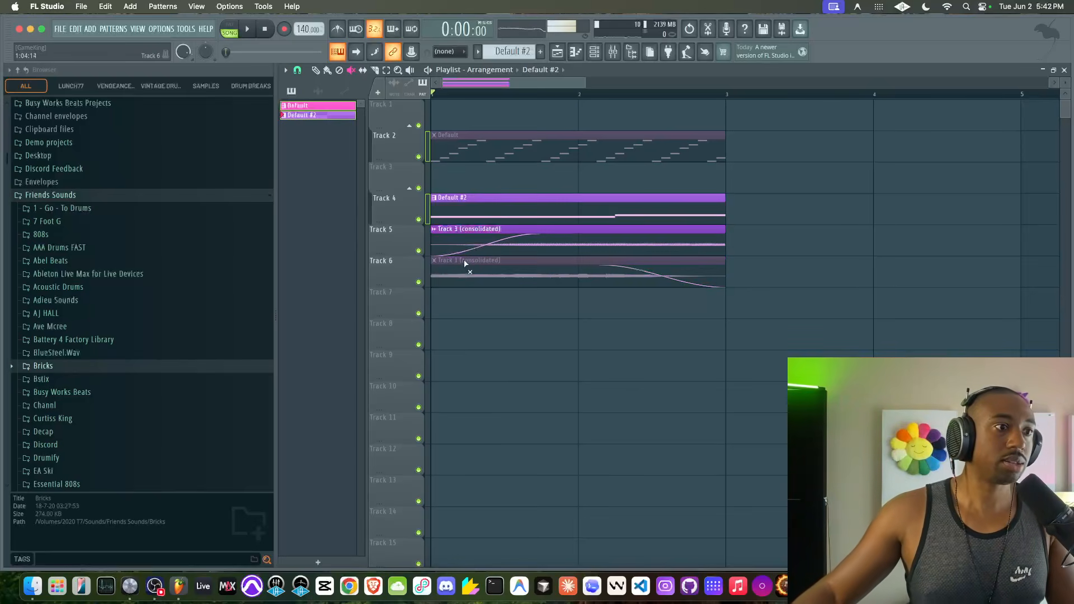
pyautogui.click(470, 249)
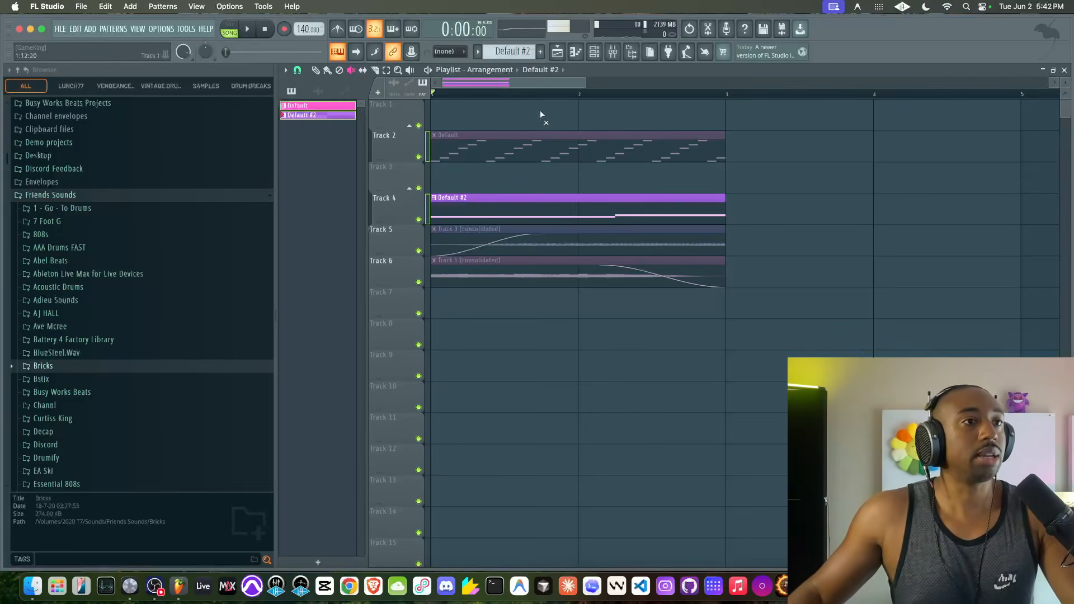
# - Show the channel rack and add the Official Spinz808 copy and BWB WAVE 5 KICK (10)_2 samples as channels in Pattern 3
pyautogui.click(594, 51)
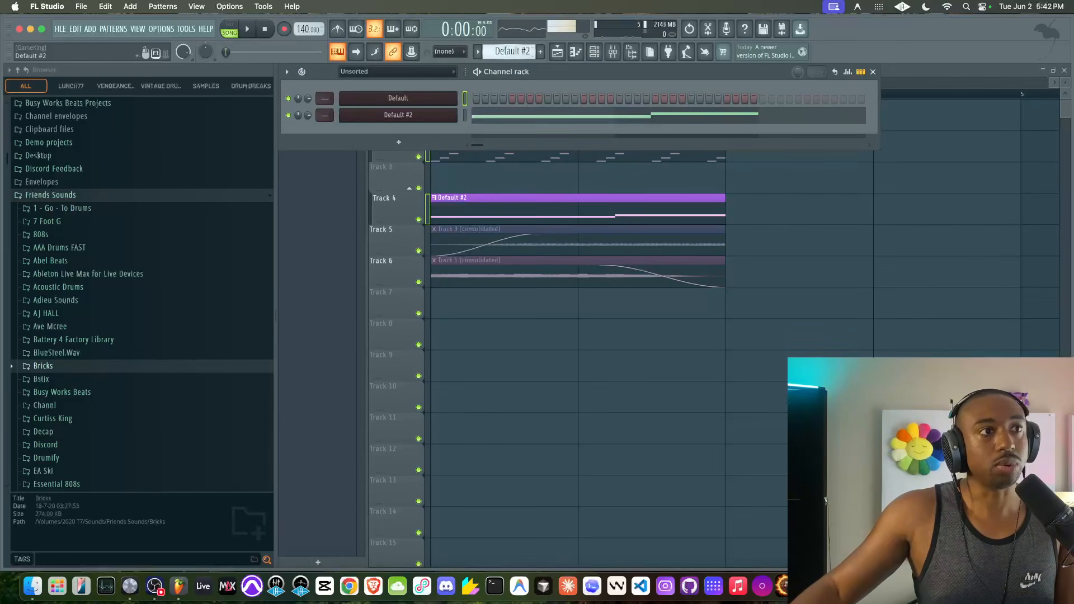
pyautogui.scroll(1, 512, 54)
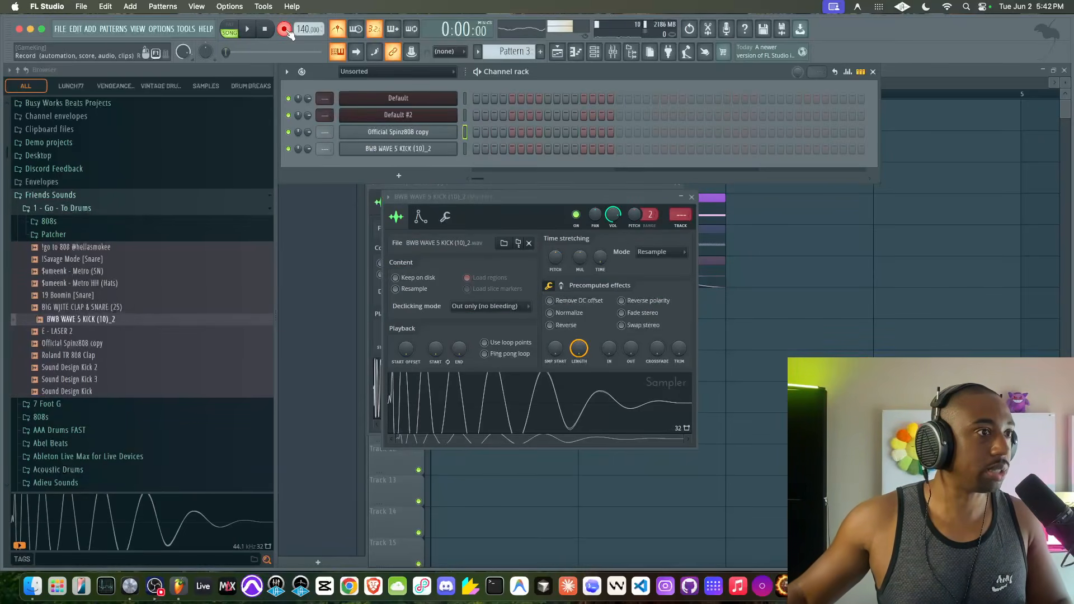
pyautogui.click(286, 31)
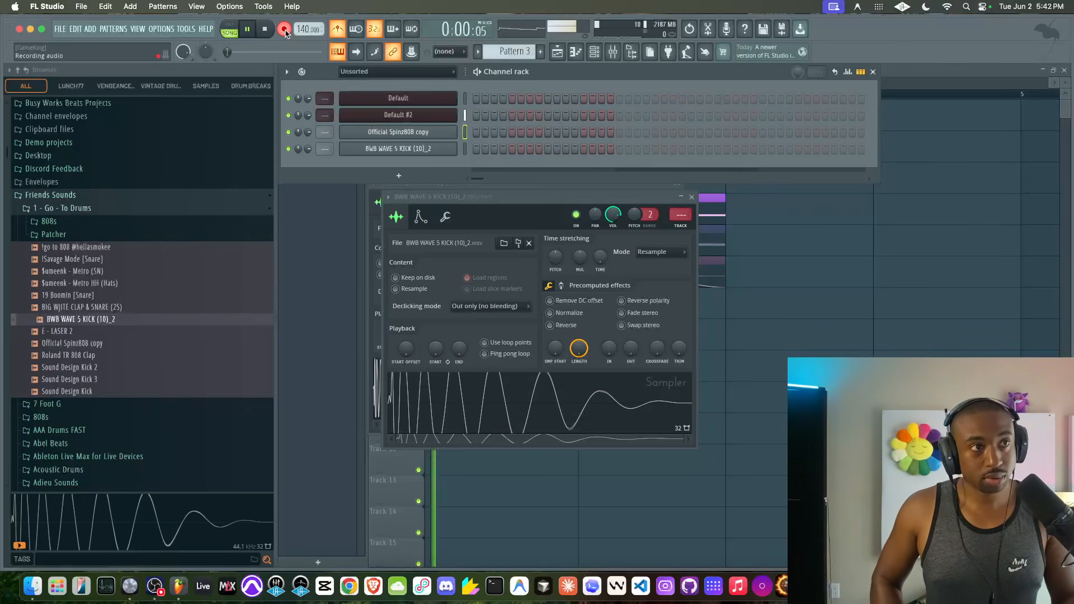
pyautogui.press('space')
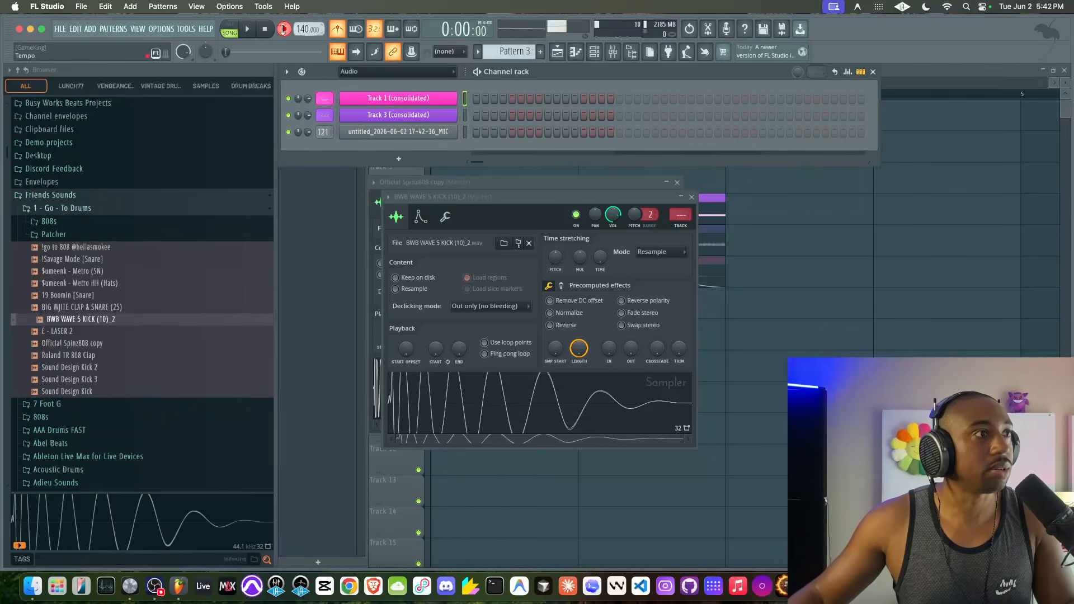
pyautogui.hotkey('ctrl', 'z')
# - Switch to pattern mode with all channels shown in the channel rack, and make a brief test recording
pyautogui.click(229, 25)
pyautogui.click(399, 70)
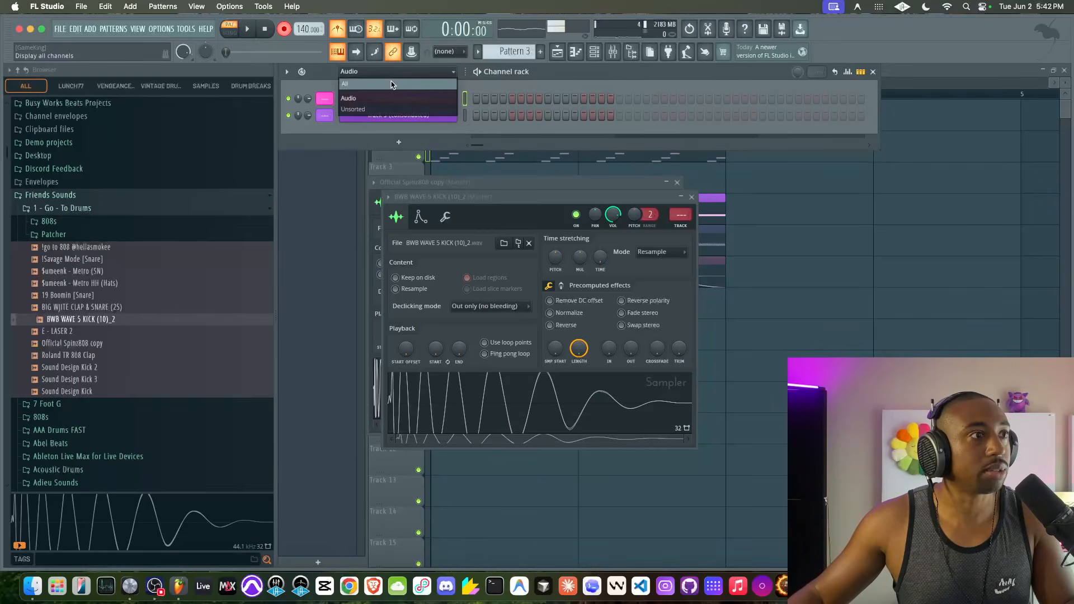
pyautogui.click(436, 84)
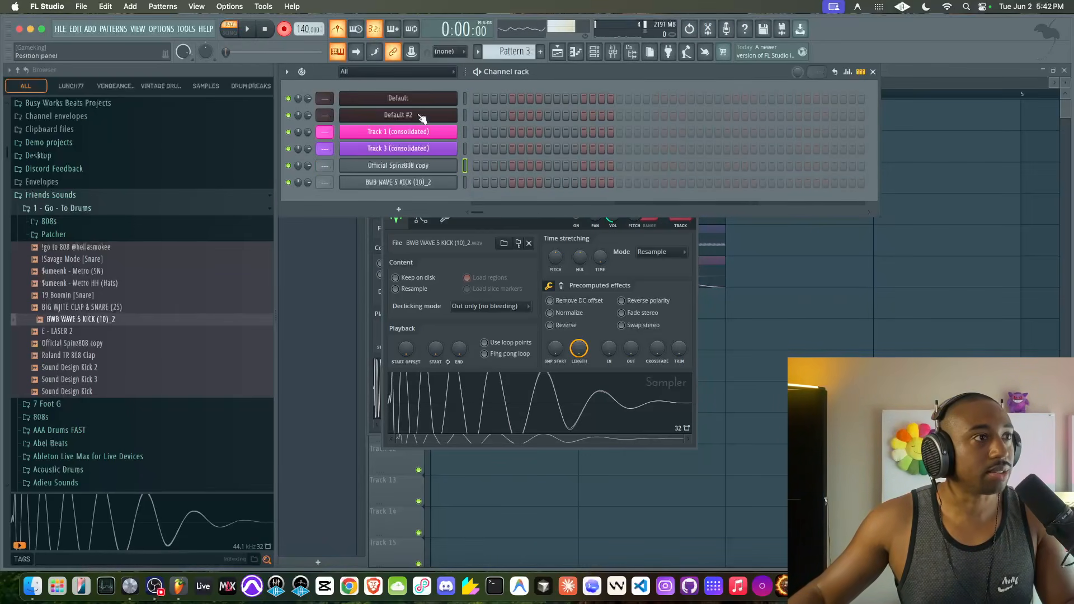
pyautogui.press('space')
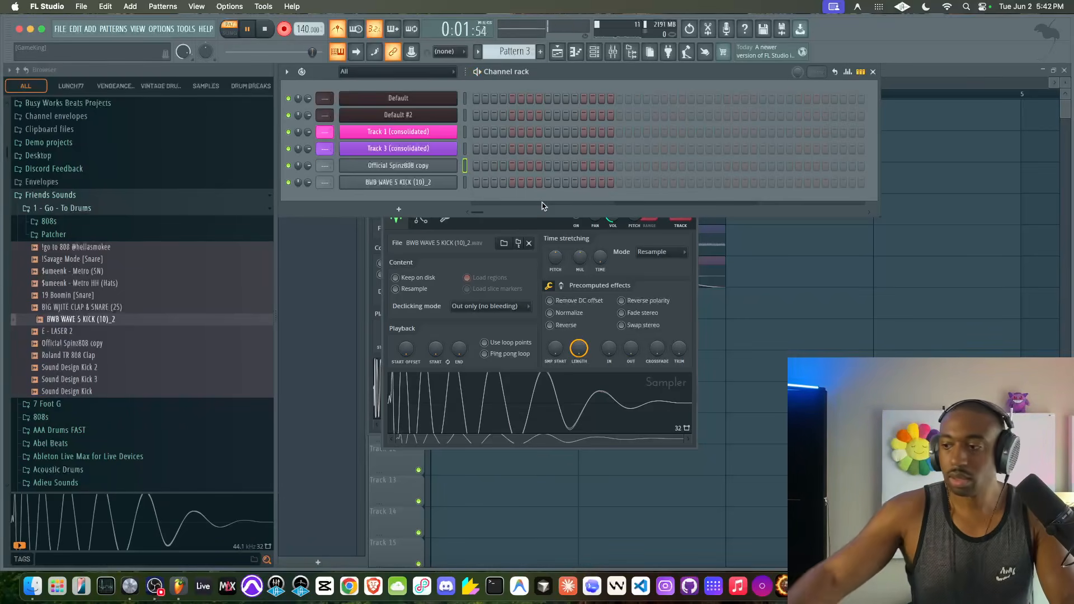
pyautogui.press('space')
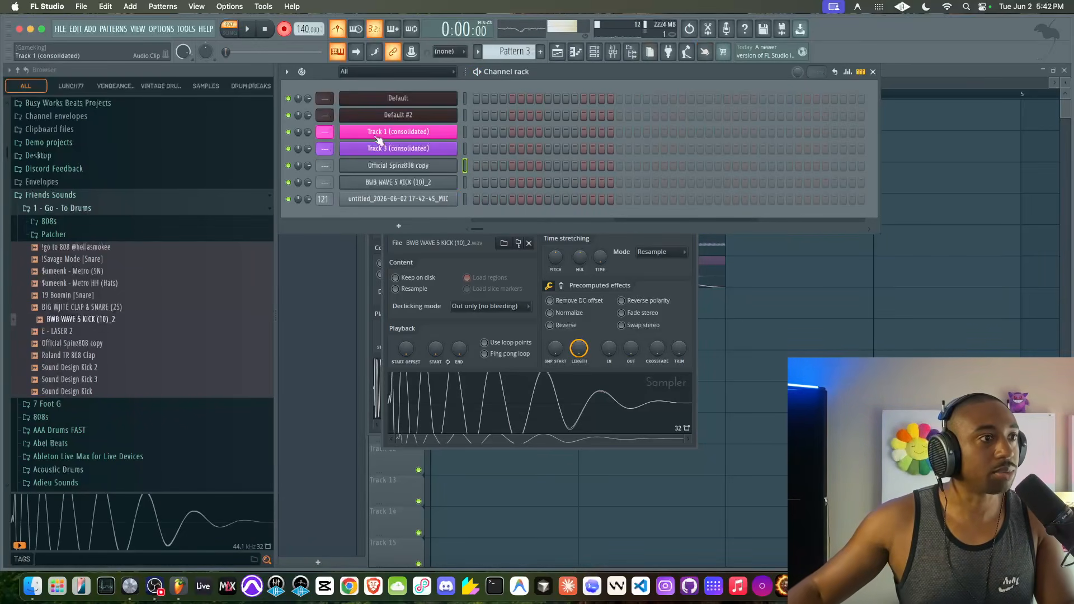
# - Show only the Unsorted channels and record a bassline of about eight bars on the Official Spinz808 copy channel
pyautogui.click(367, 72)
pyautogui.click(369, 103)
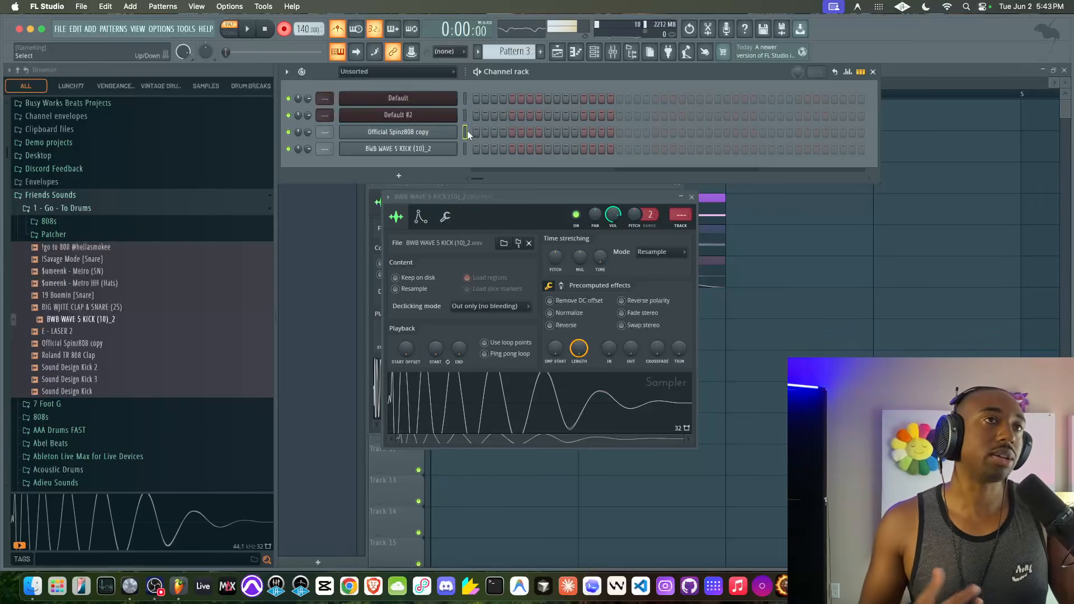
pyautogui.press('space')
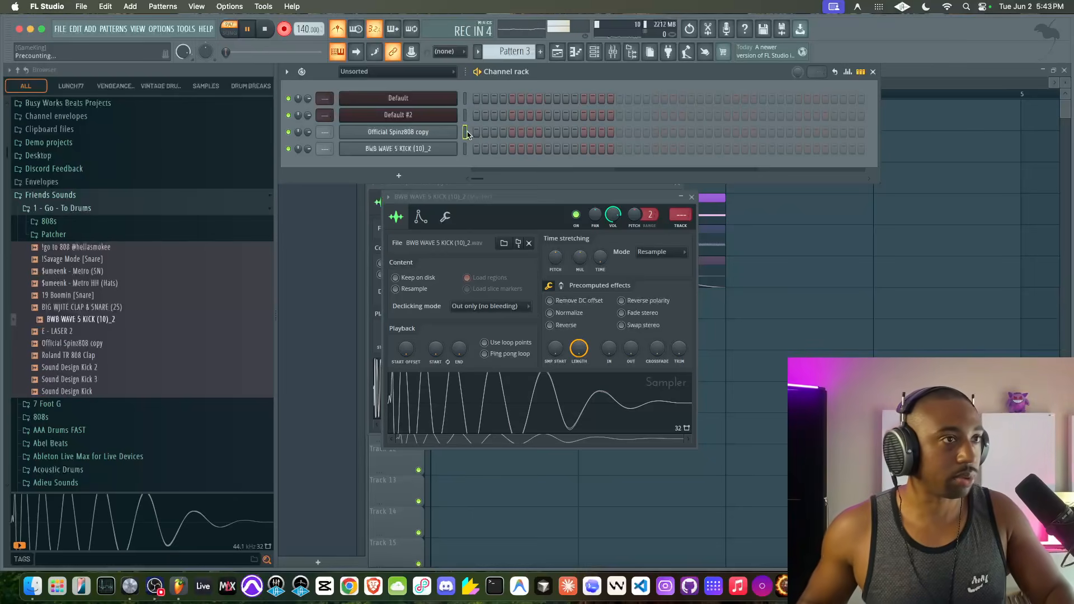
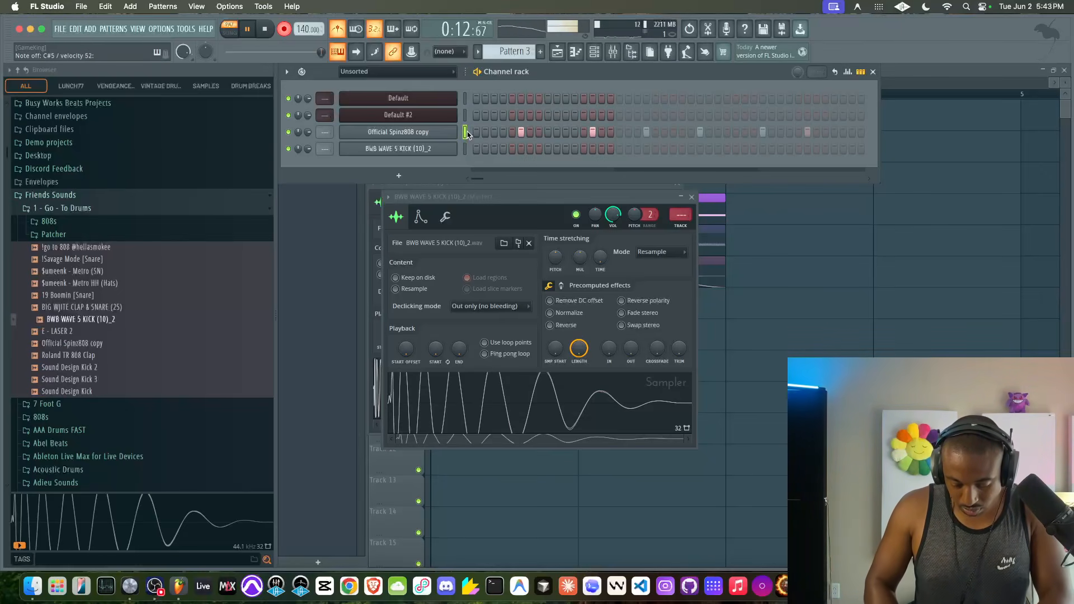
pyautogui.press('space')
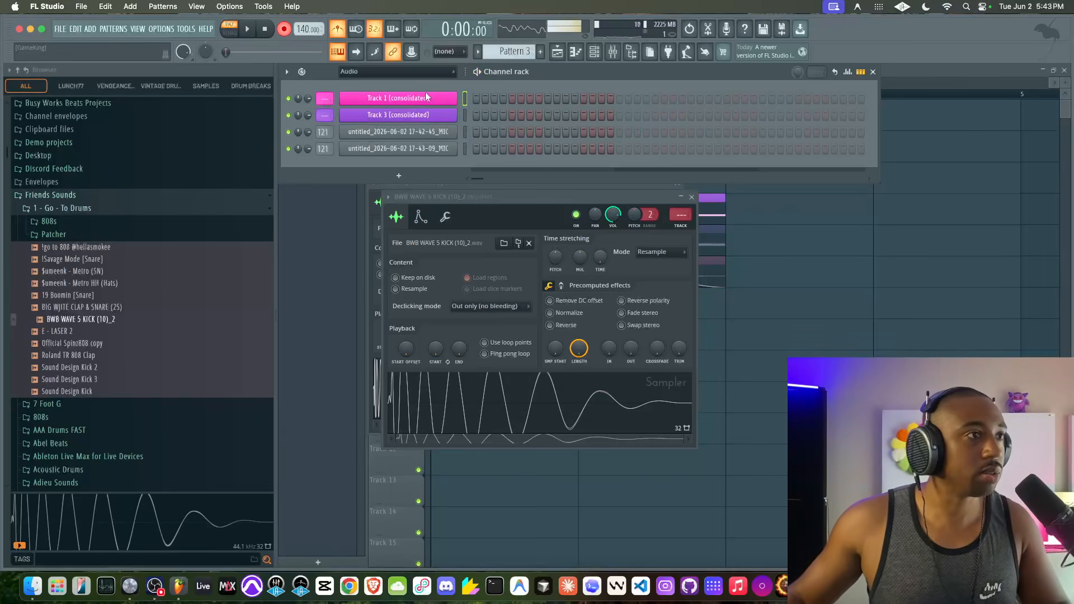
# - Examine the recorded Official Spinz808 copy notes and the snap setting in the piano roll, and return to the channel rack
pyautogui.click(394, 72)
pyautogui.click(392, 84)
pyautogui.click(475, 124)
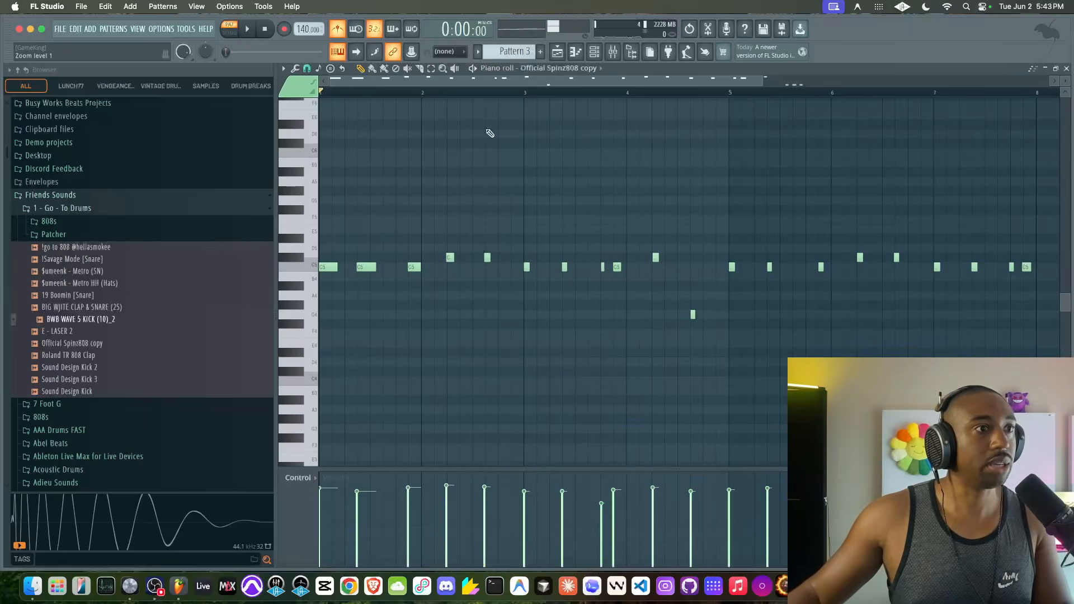
pyautogui.keyDown('ctrl'); pyautogui.scroll(-3, 469, 185); pyautogui.keyUp('ctrl')
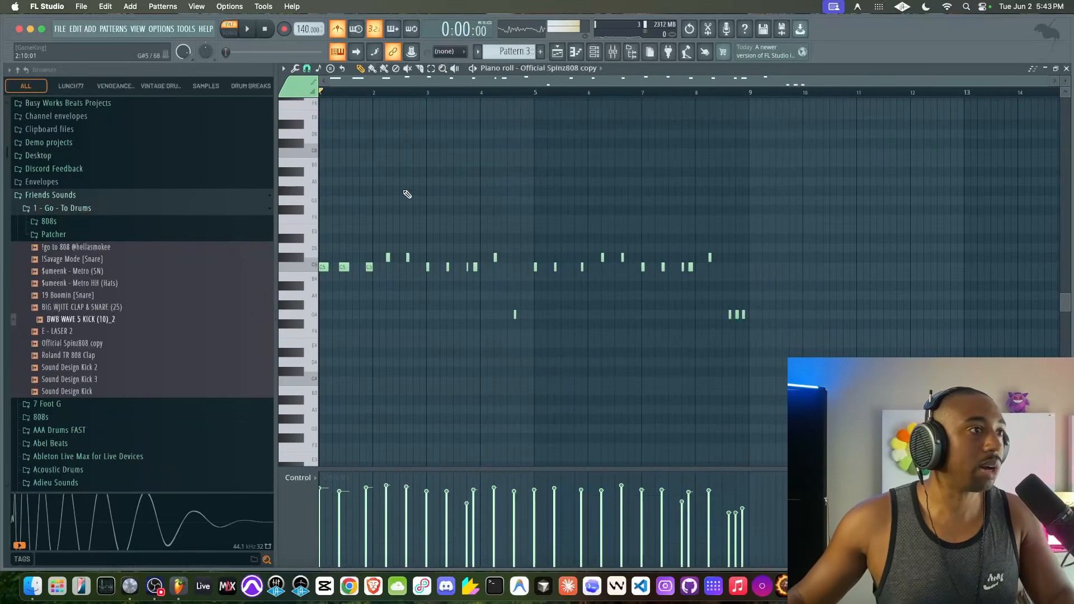
pyautogui.click(306, 68)
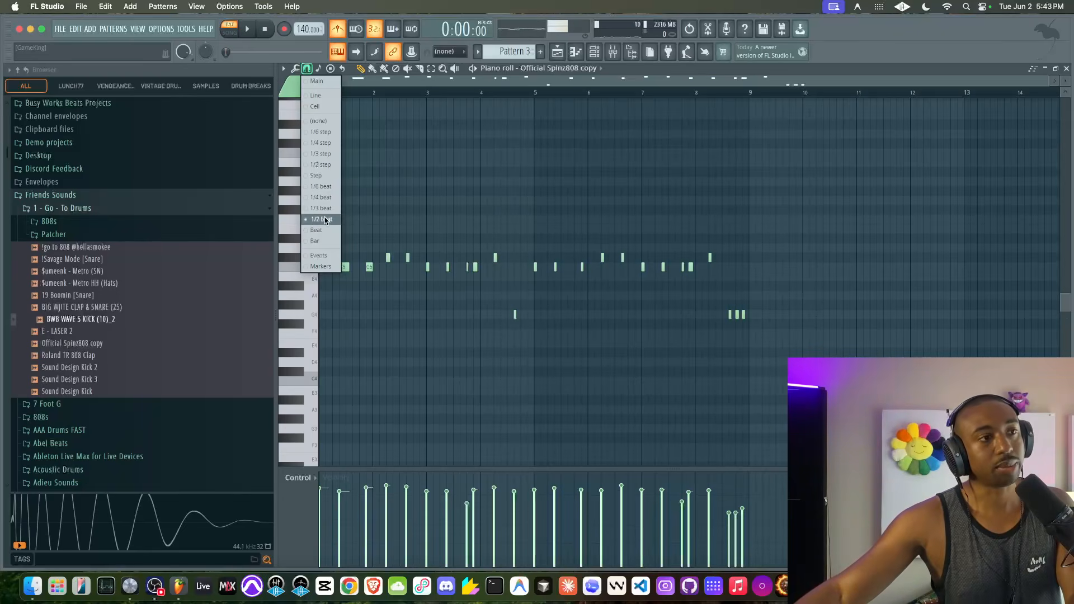
pyautogui.click(438, 213)
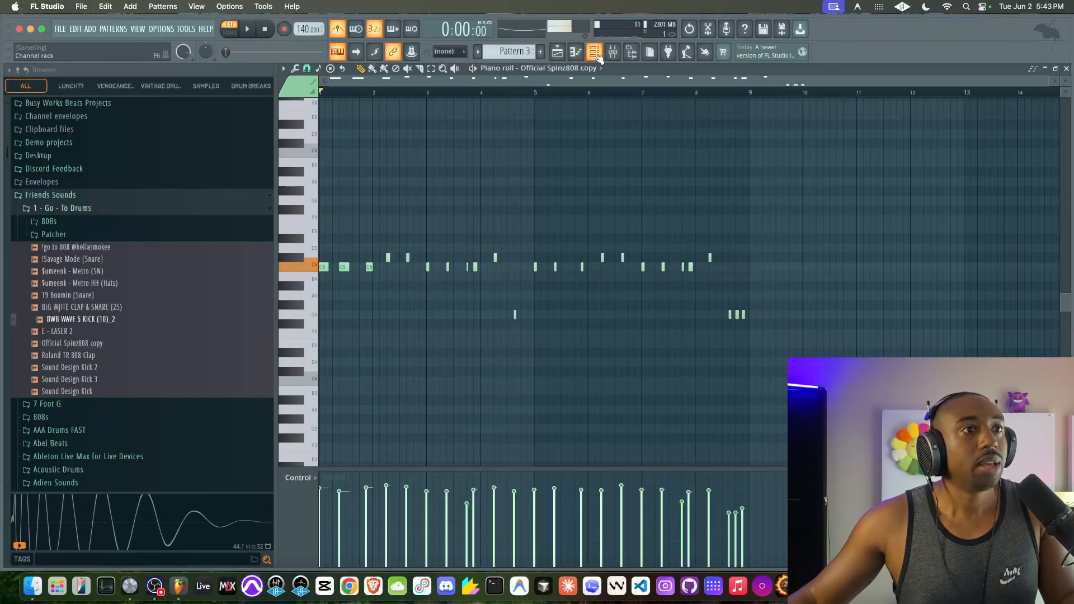
pyautogui.click(594, 51)
# - Try kick hits on steps 1 and 7 of the BWB WAVE 5 KICK (10)_2 channel and play them
pyautogui.click(465, 148)
pyautogui.click(476, 149)
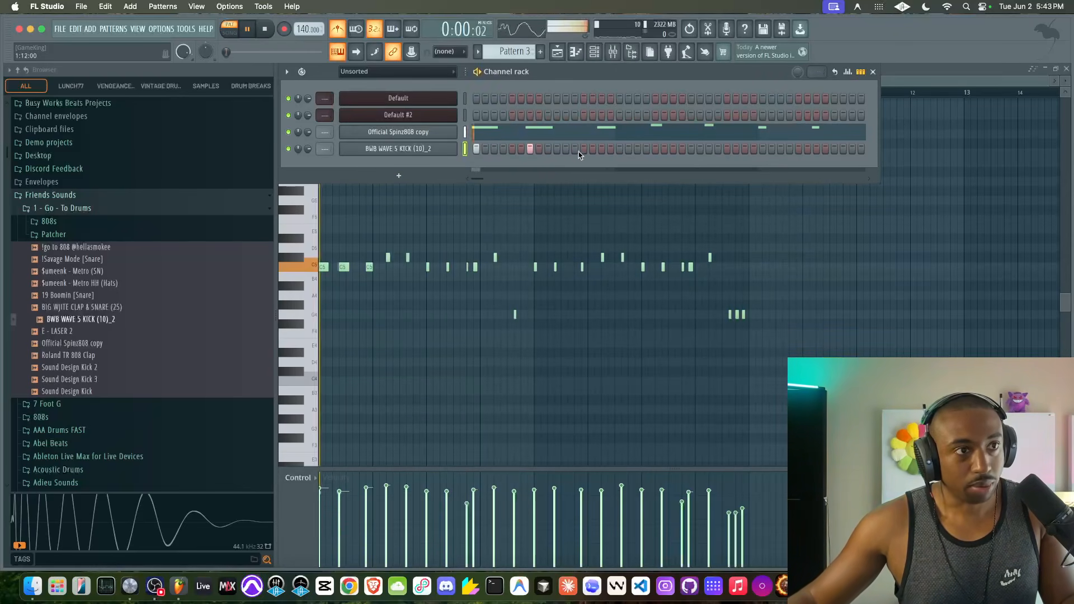
pyautogui.click(476, 149)
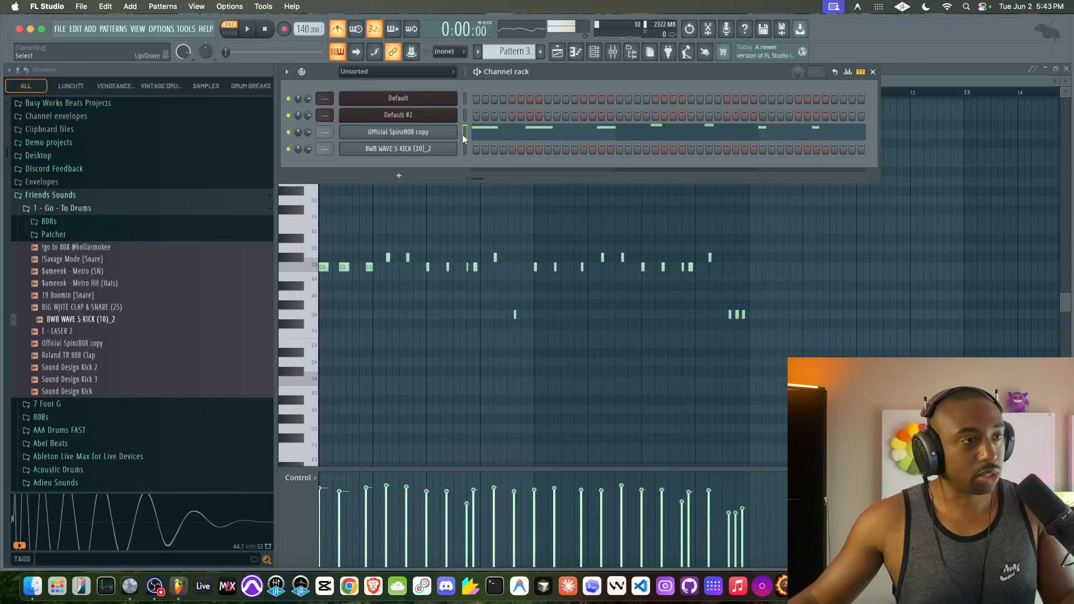
# - Copy the notes of the Official Spinz808 copy channel onto the BWB WAVE 5 KICK (10)_2 channel
pyautogui.click(464, 149)
pyautogui.hotkey('ctrl', 'v')
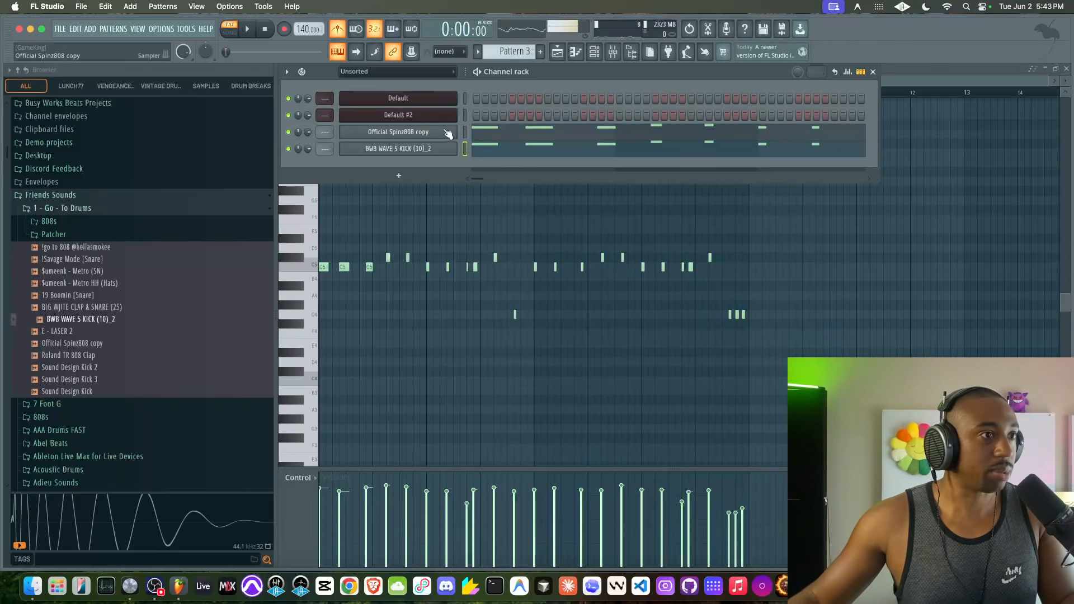
# - Limit all notes of the BWB WAVE 5 KICK (10)_2 channel to the single key C5, with no scale restriction
pyautogui.click(445, 149)
pyautogui.click(509, 155)
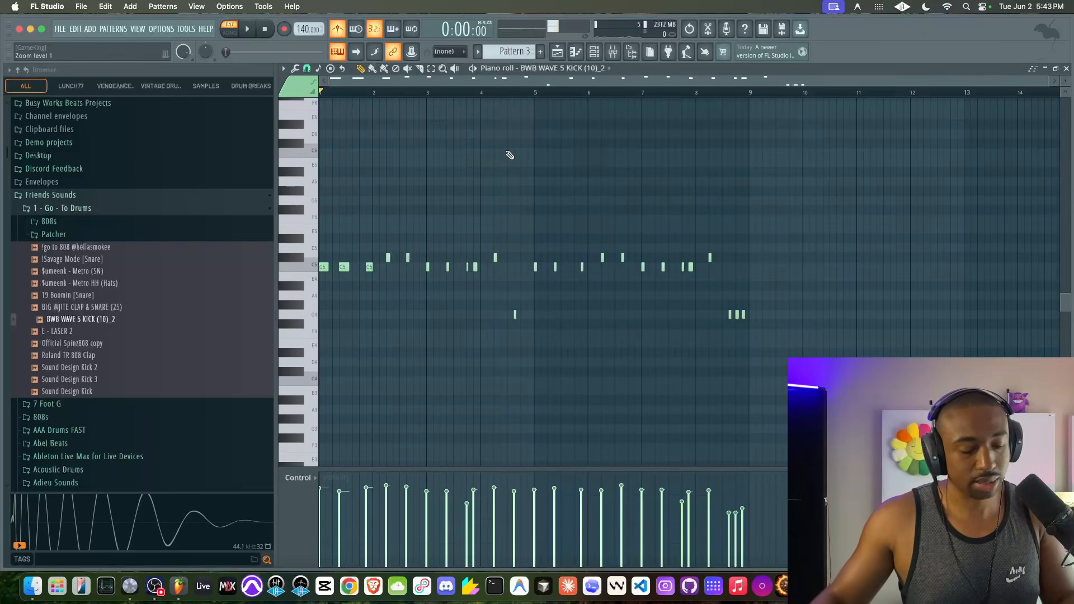
pyautogui.hotkey('alt', 'k')
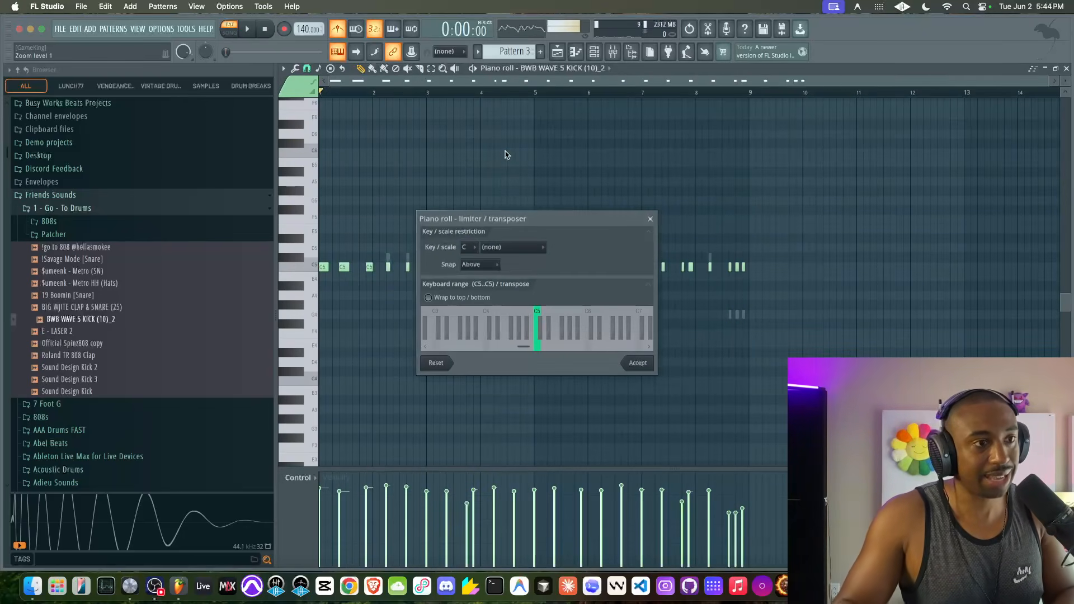
pyautogui.click(465, 248)
pyautogui.click(467, 263)
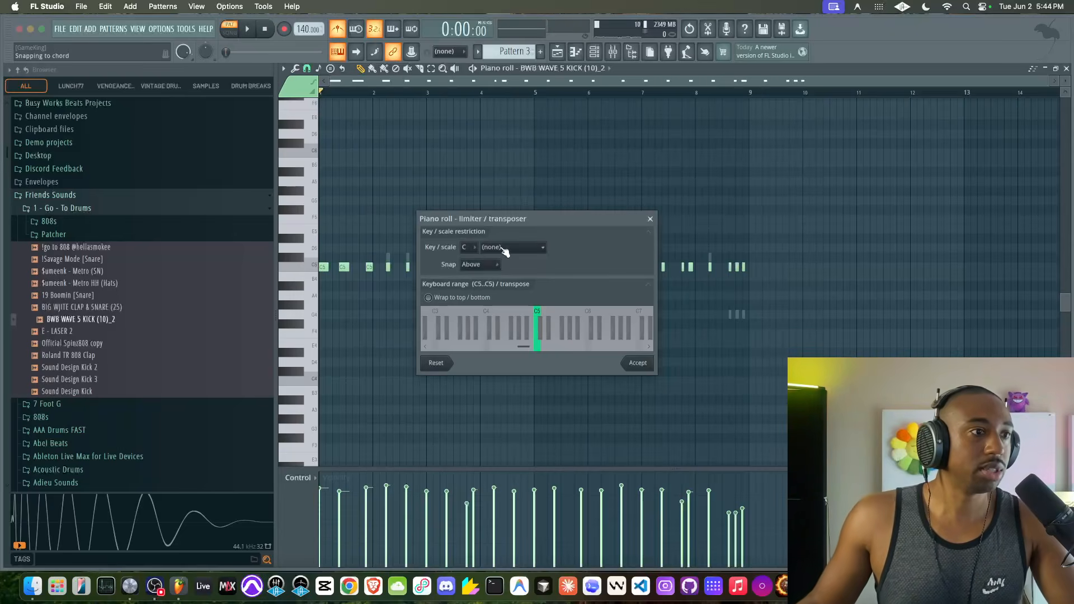
pyautogui.click(505, 253)
pyautogui.click(608, 248)
pyautogui.moveTo(535, 319)
pyautogui.mouseDown()
pyautogui.moveTo(621, 316)
pyautogui.moveTo(539, 310)
pyautogui.mouseUp()
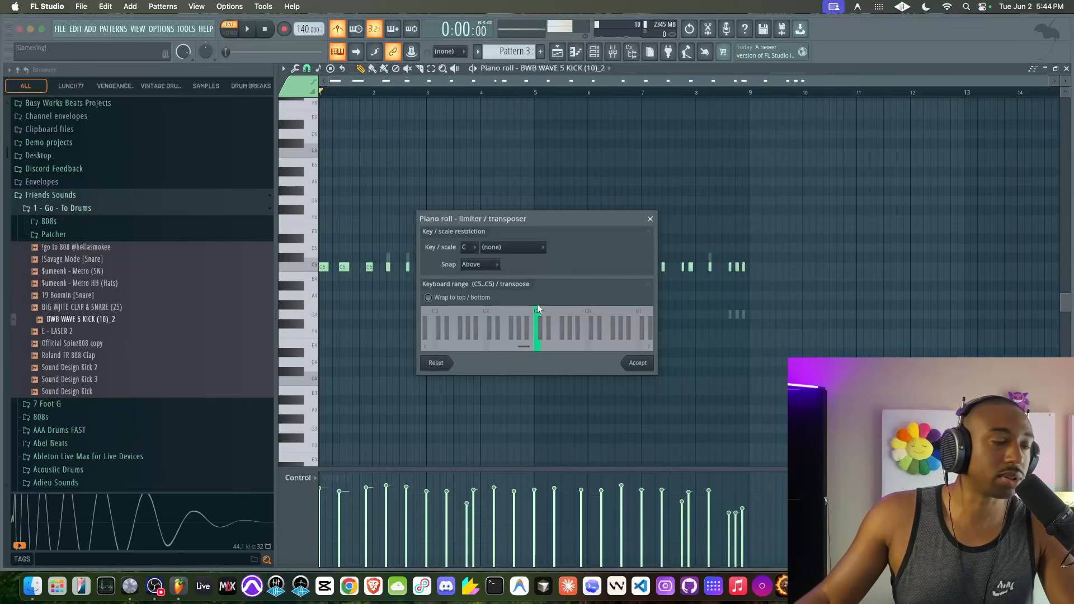
pyautogui.click(637, 363)
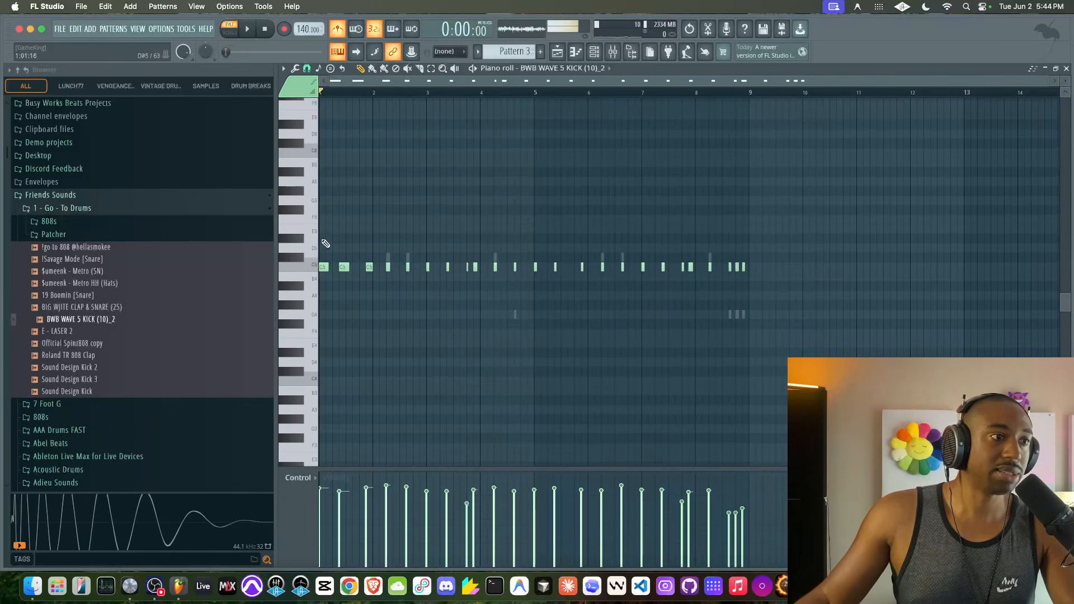
# - Examine the BWB WAVE 5 KICK (10)_2 sampler settings from the channel rack and play the pattern
pyautogui.click(594, 51)
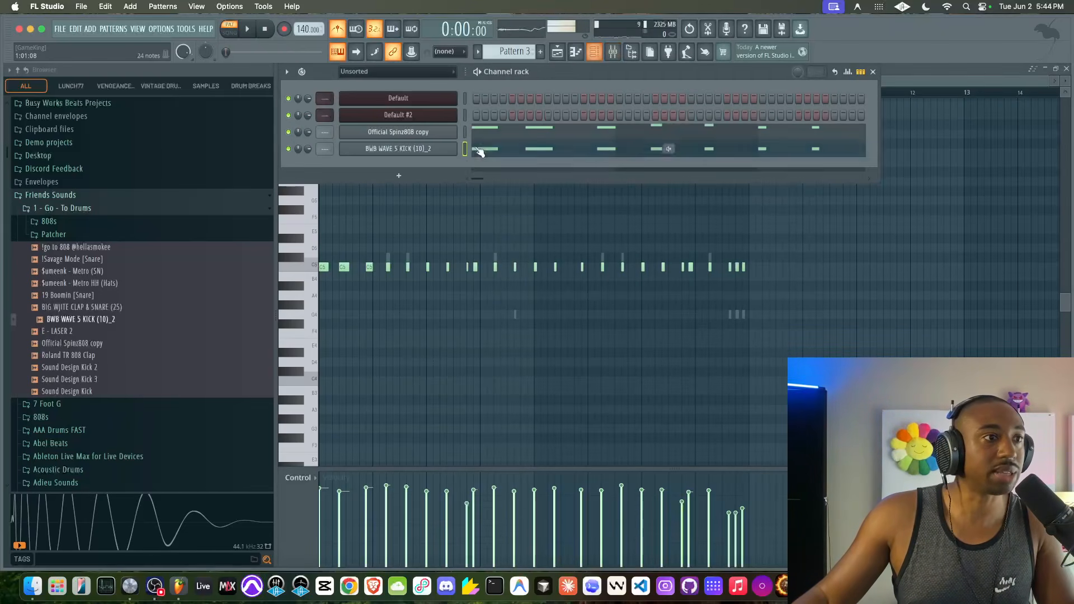
pyautogui.click(447, 150)
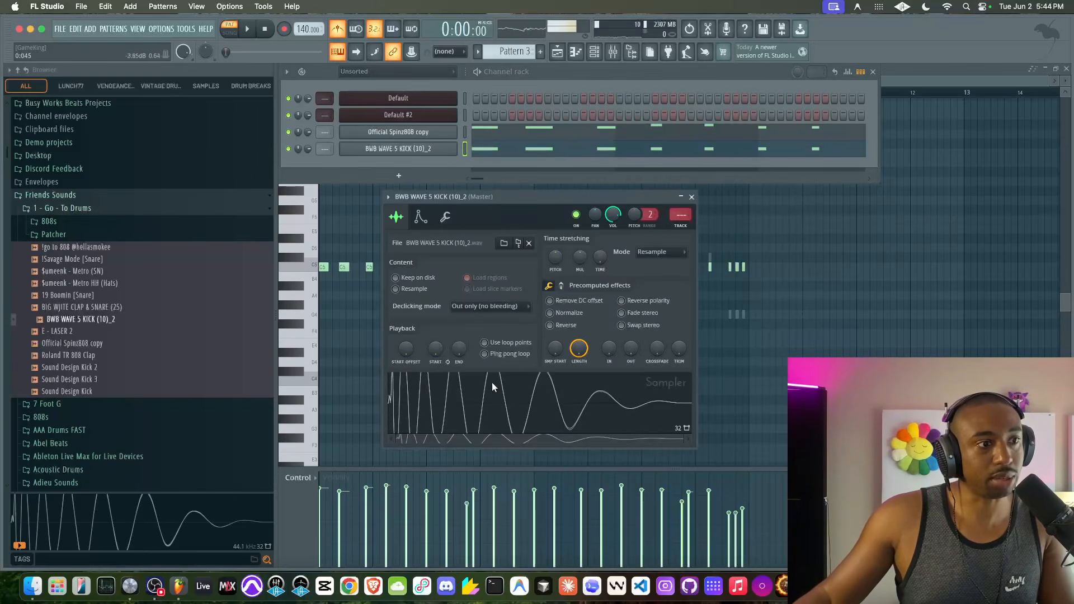
pyautogui.press('space')
pyautogui.click(692, 197)
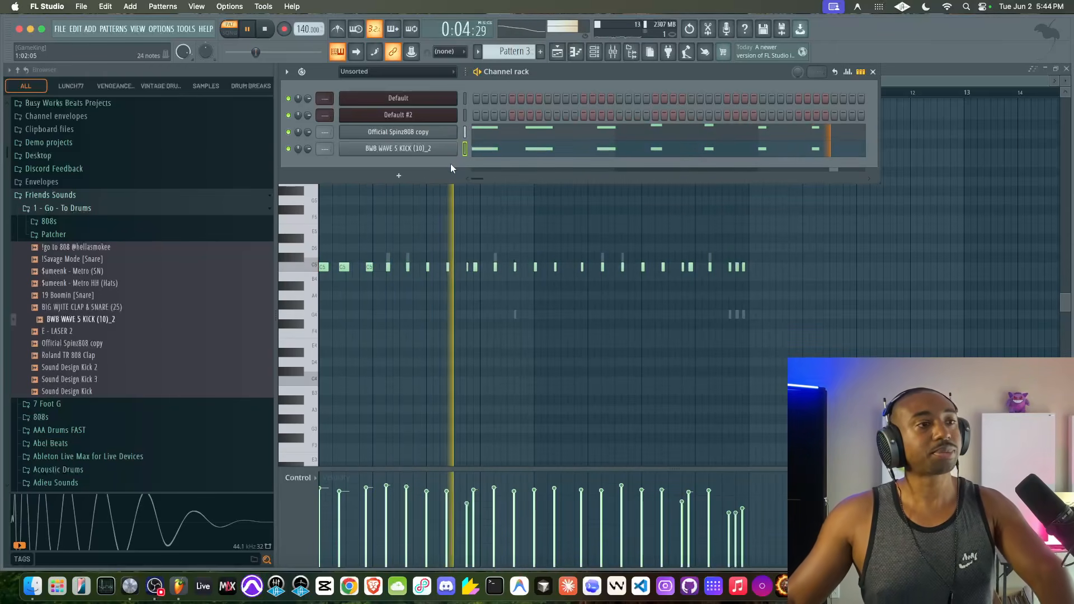
# - Set the Official Spinz808 copy channel's precomputed stereo delay to 29% right while listening to the pattern
pyautogui.click(433, 136)
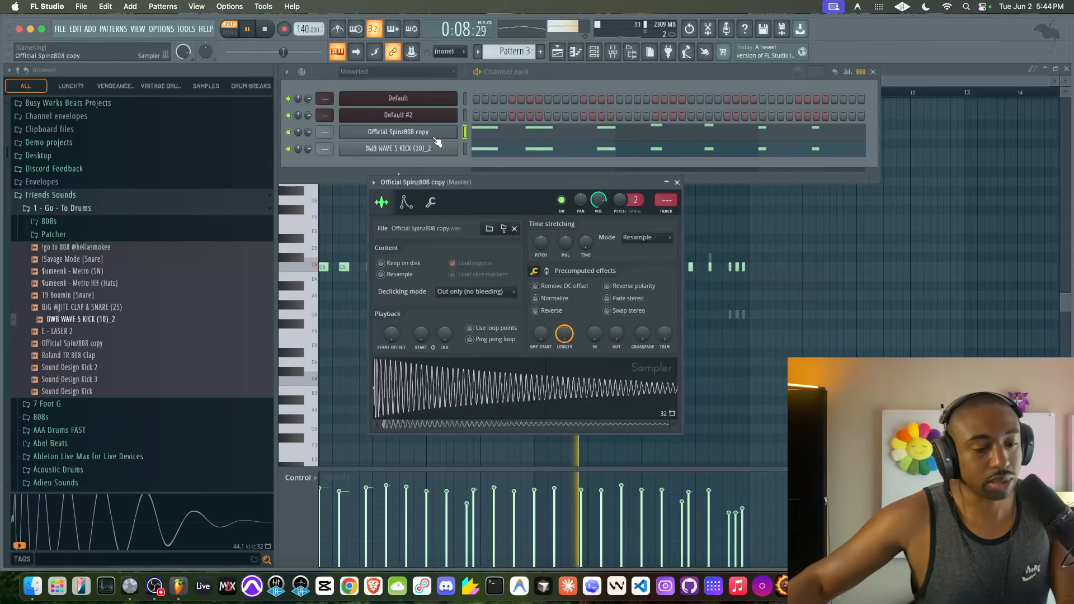
pyautogui.click(547, 271)
pyautogui.moveTo(591, 335); pyautogui.dragTo(591, 336)
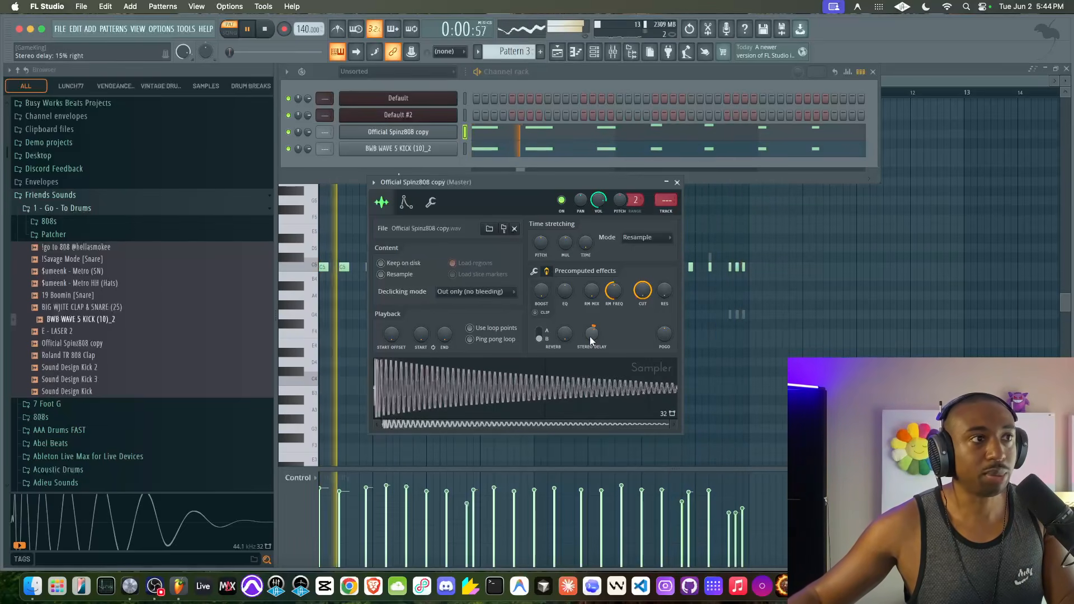
pyautogui.moveTo(587, 340); pyautogui.dragTo(589, 336)
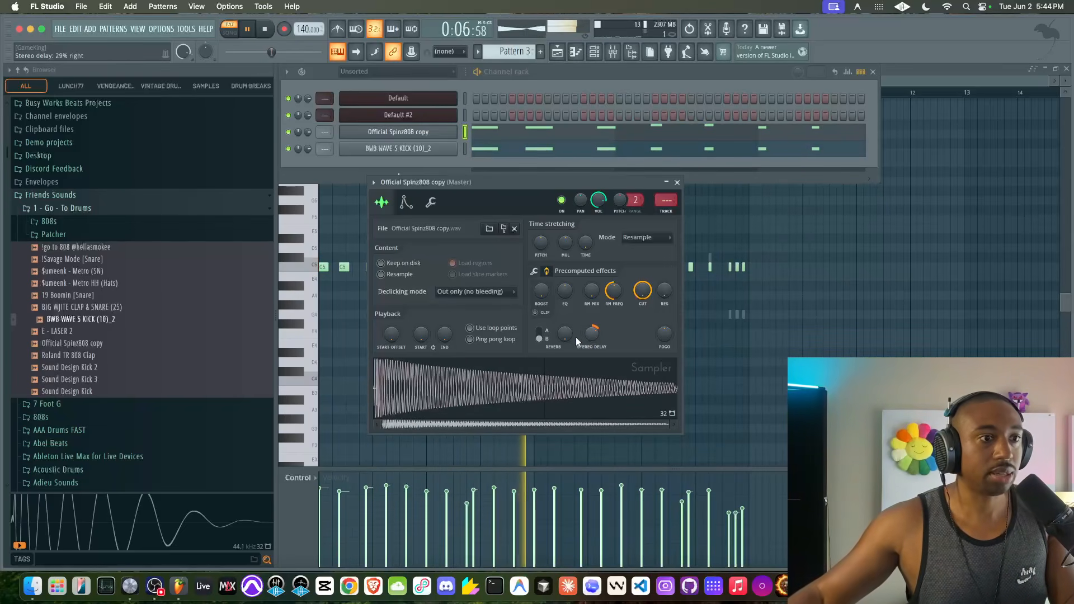
pyautogui.press('space')
# - Try the pogo effect at 100% and -72% on the Official Spinz808 copy sample during playback, and reset it to 0%
pyautogui.moveTo(664, 334); pyautogui.dragTo(664, 320)
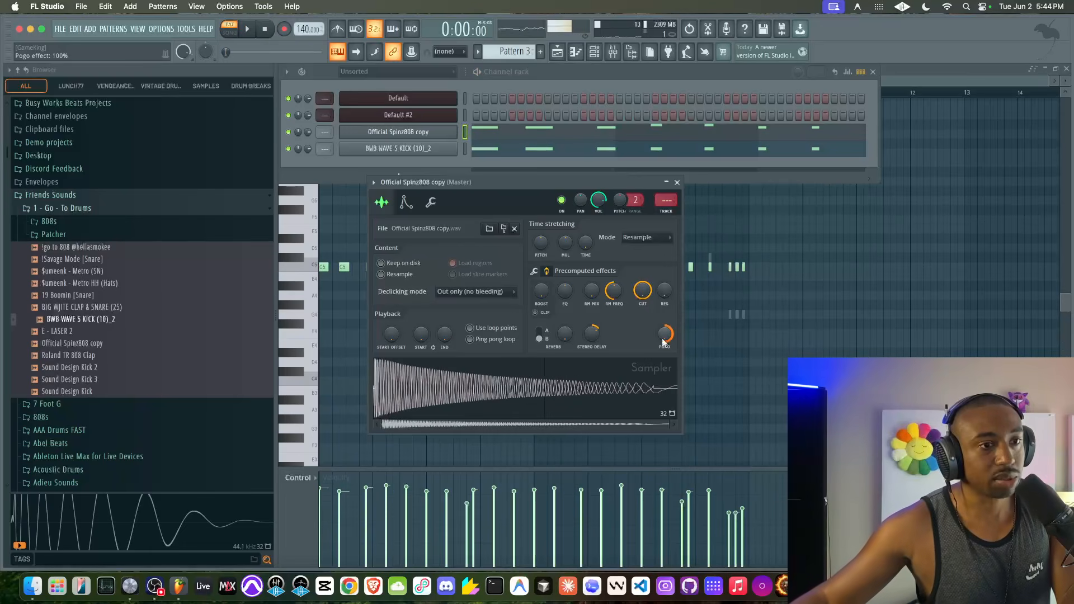
pyautogui.press('space')
pyautogui.press('space')
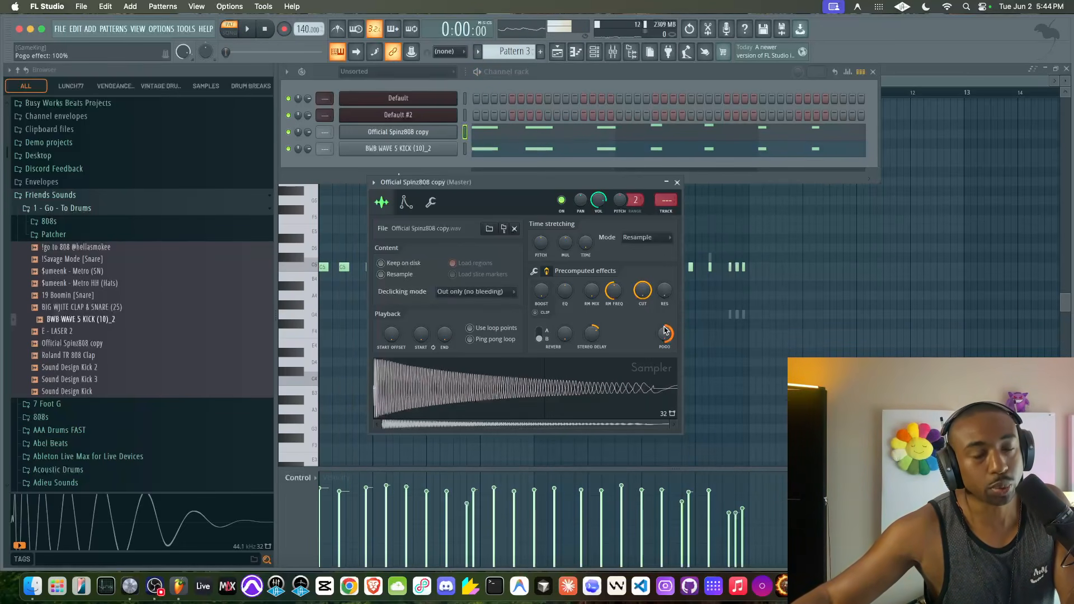
pyautogui.scroll(-10, 665, 330)
pyautogui.press('space')
pyautogui.scroll(-4, 665, 330)
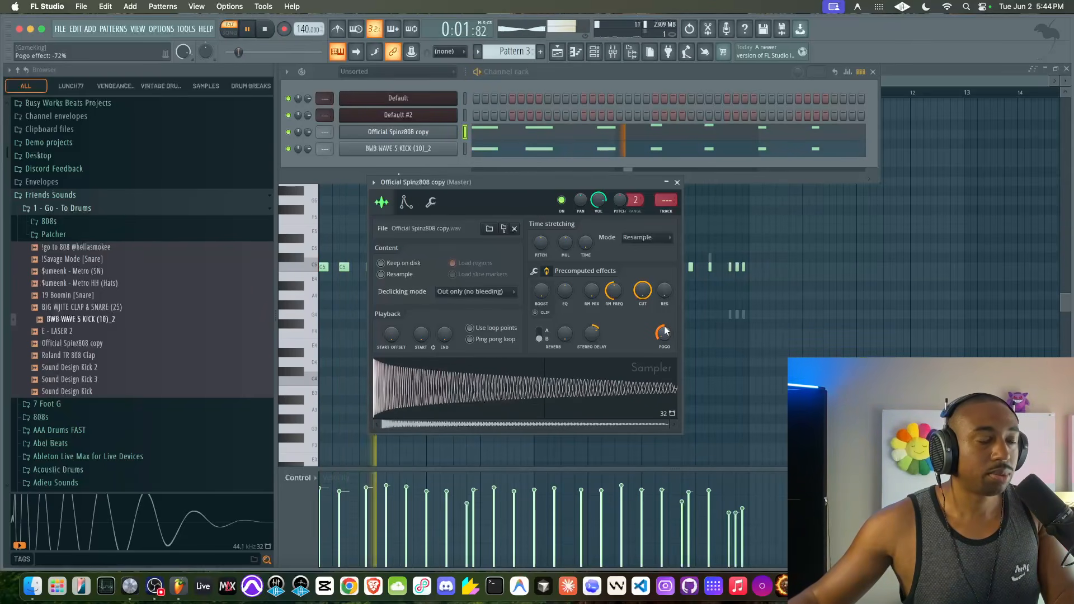
pyautogui.rightClick(665, 332)
pyautogui.click(671, 336)
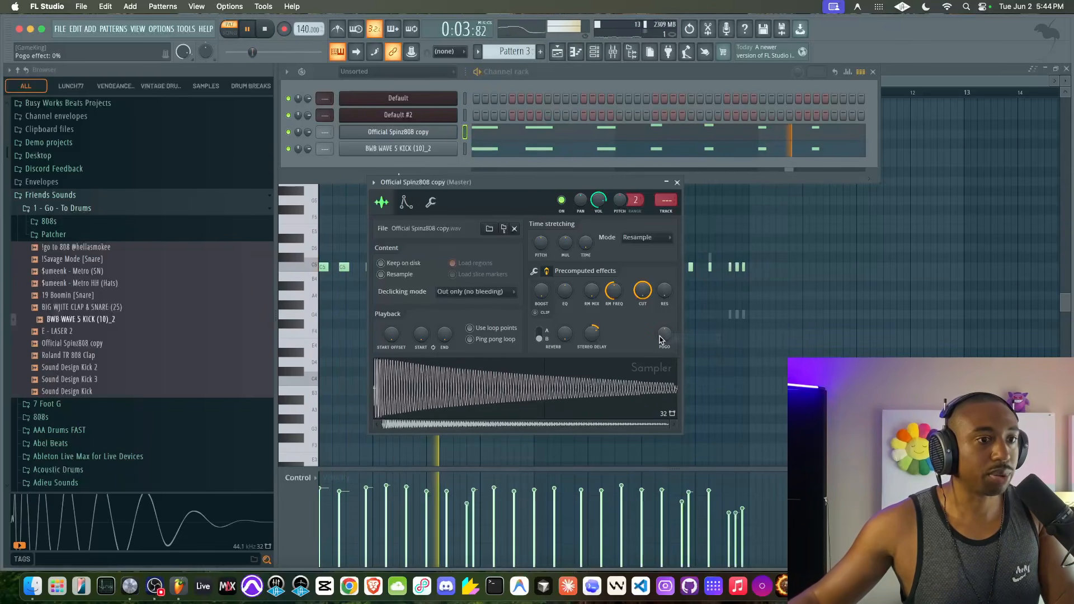
pyautogui.press('space')
# - Enable the Official Spinz808 copy pitch envelope with zero attack and a modulation amount of 36%, and play the pattern
pyautogui.click(406, 203)
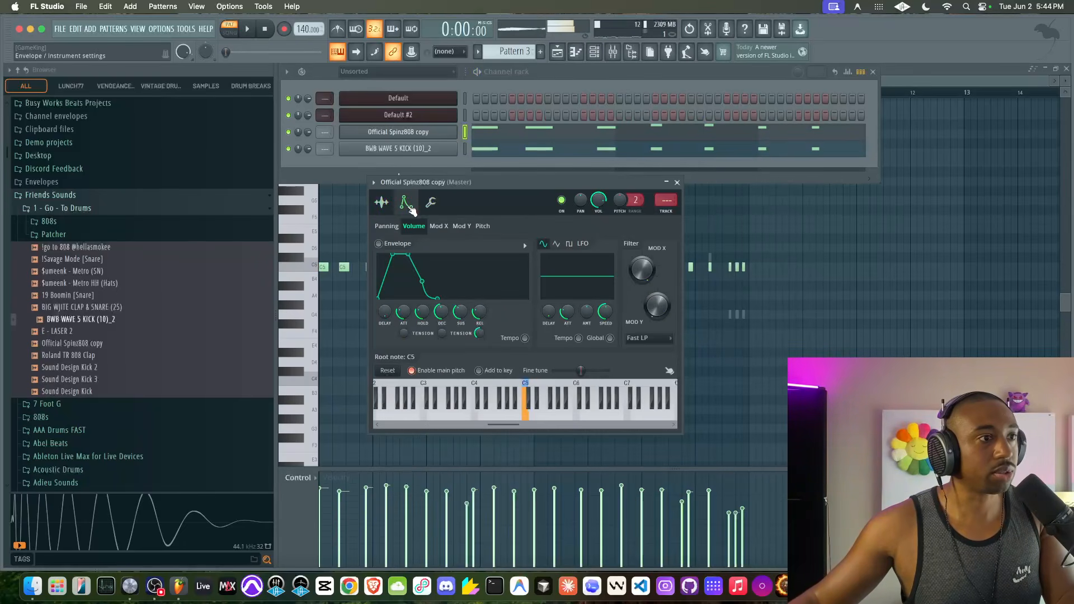
pyautogui.click(482, 226)
pyautogui.click(382, 244)
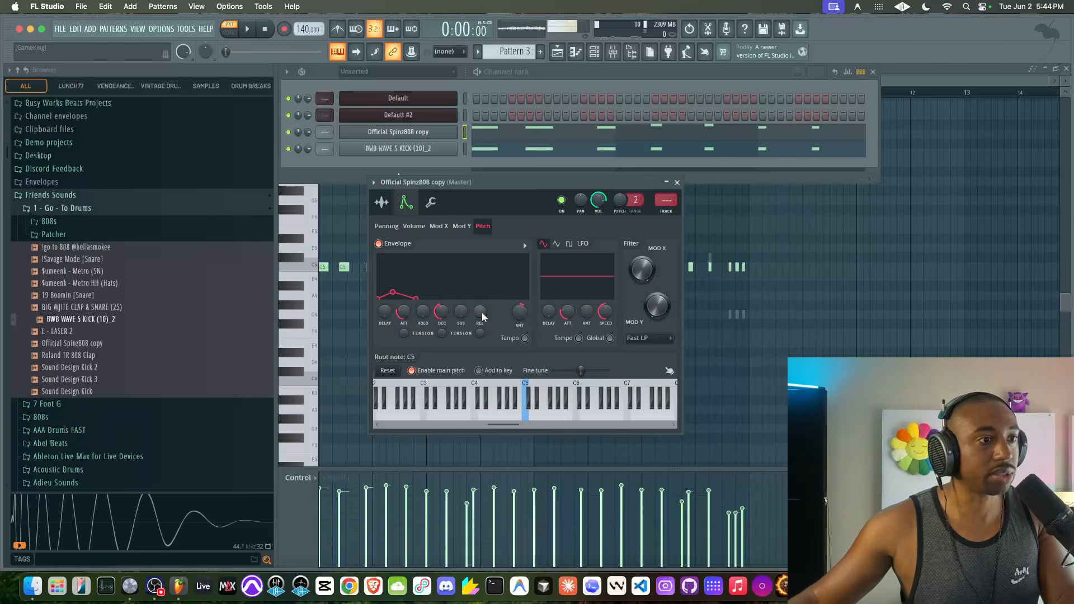
pyautogui.moveTo(442, 305); pyautogui.dragTo(436, 308)
pyautogui.moveTo(520, 311); pyautogui.dragTo(519, 302)
pyautogui.moveTo(442, 312); pyautogui.dragTo(441, 317)
pyautogui.press('space')
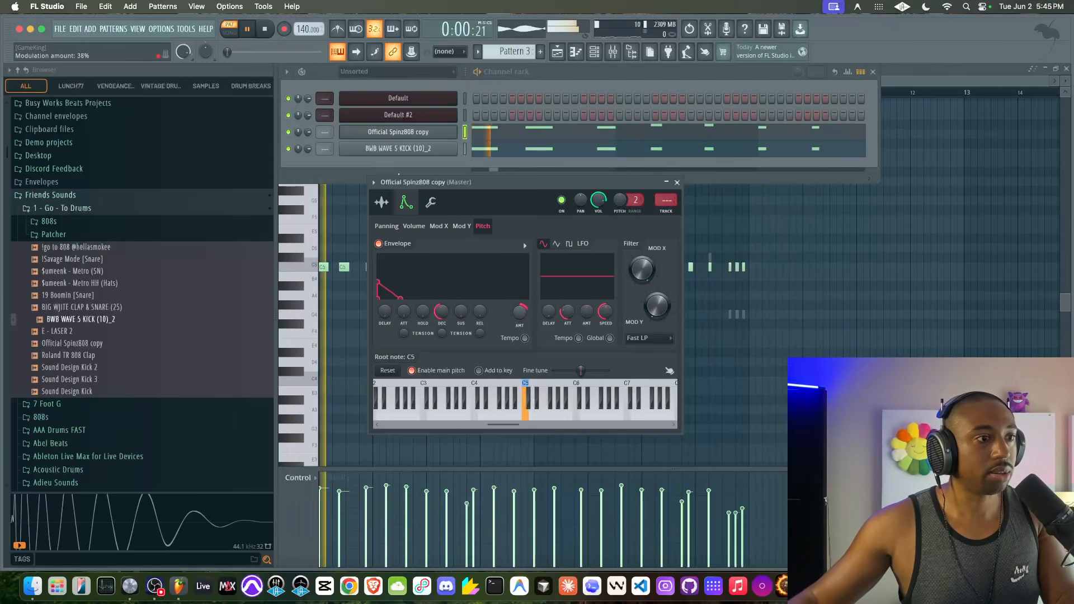
# - Set the pitch envelope's modulation amount to 67% and its decay time to 22% while listening to the pattern
pyautogui.moveTo(520, 312); pyautogui.dragTo(520, 305)
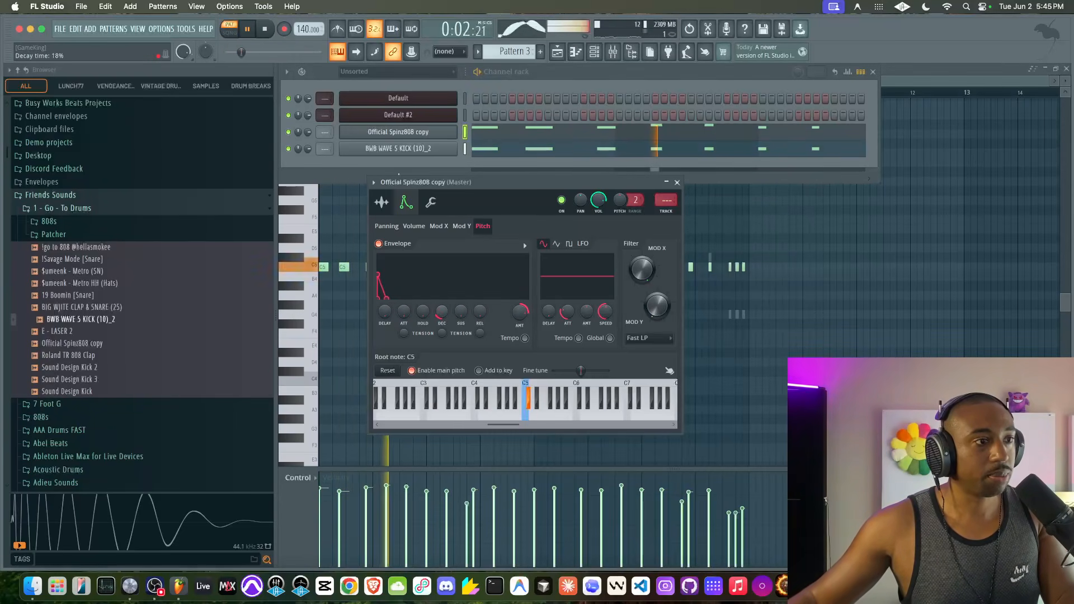
pyautogui.press('space')
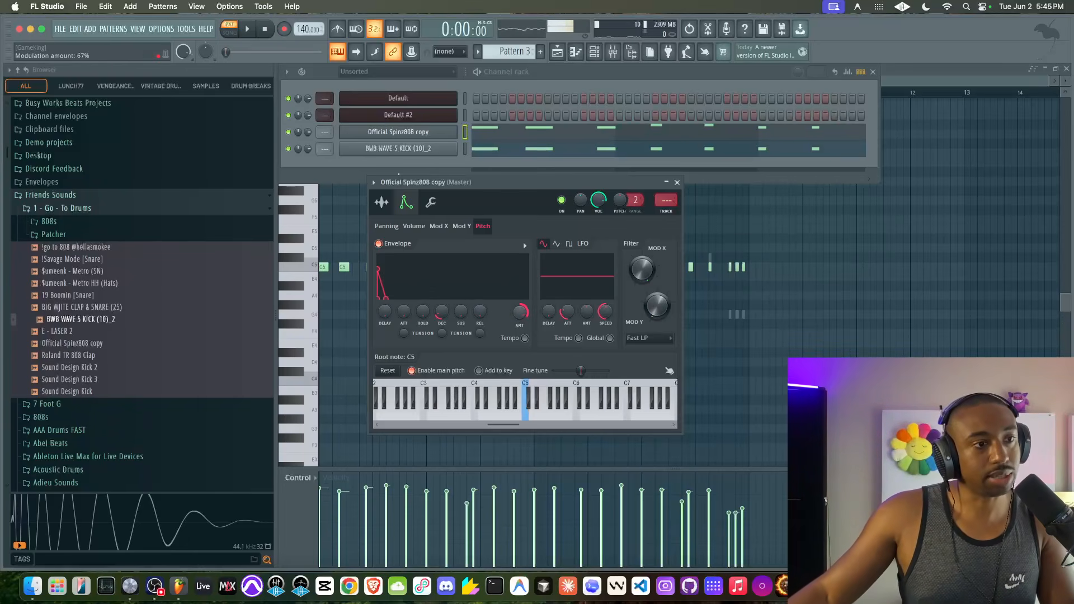
pyautogui.press('space')
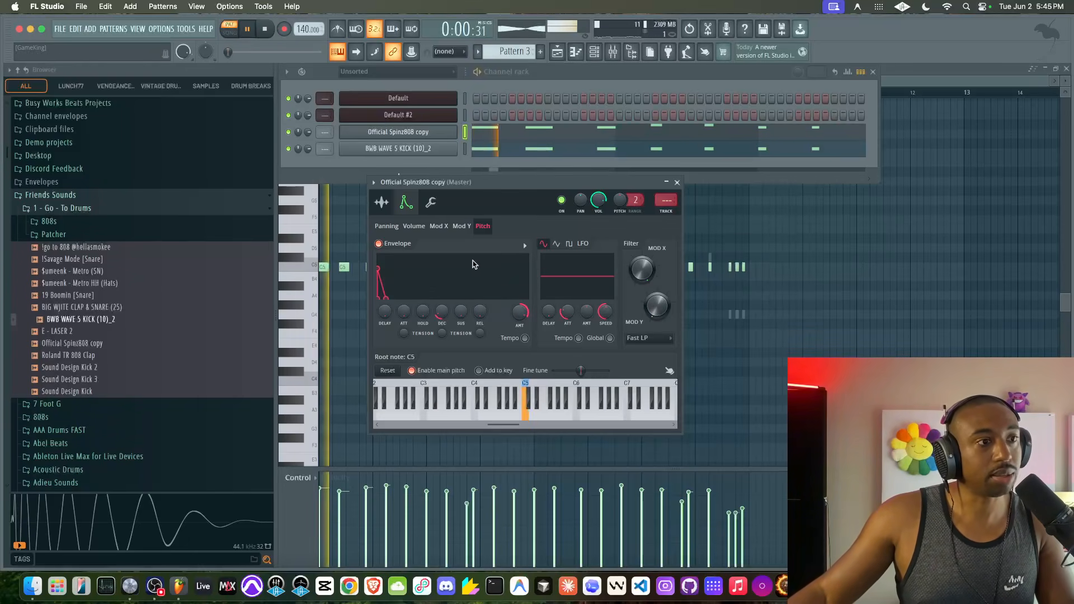
pyautogui.moveTo(442, 317); pyautogui.dragTo(445, 323)
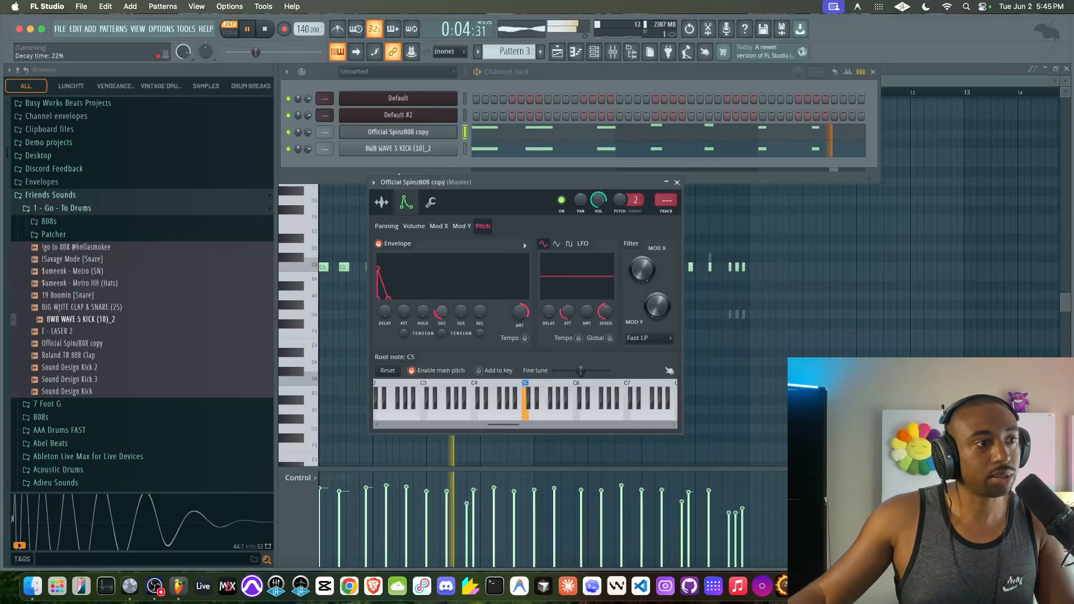
# - Boost the 808 sample's gain by 5% and compare clipping on and off during playback, leaving clipping off
pyautogui.click(407, 226)
pyautogui.click(381, 201)
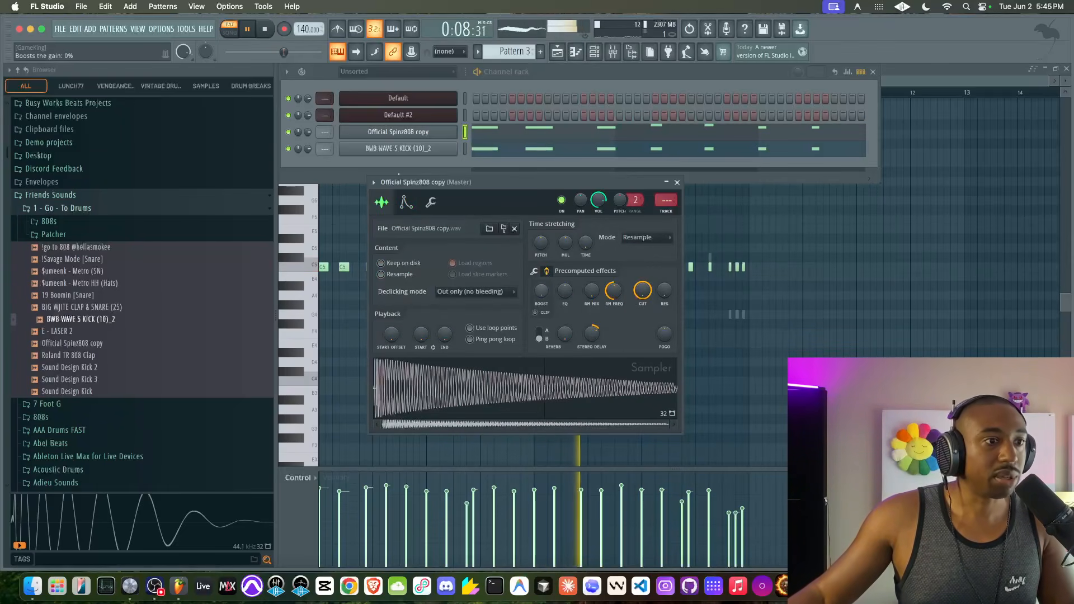
pyautogui.press('space')
pyautogui.click(536, 312)
pyautogui.moveTo(540, 299); pyautogui.dragTo(540, 293)
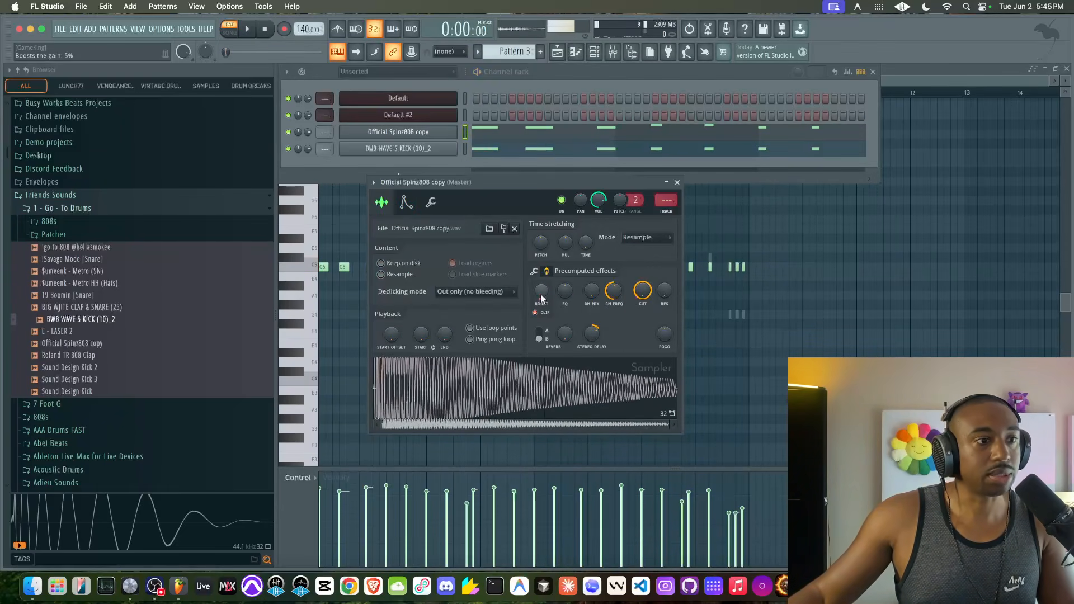
pyautogui.press('space')
pyautogui.click(545, 316)
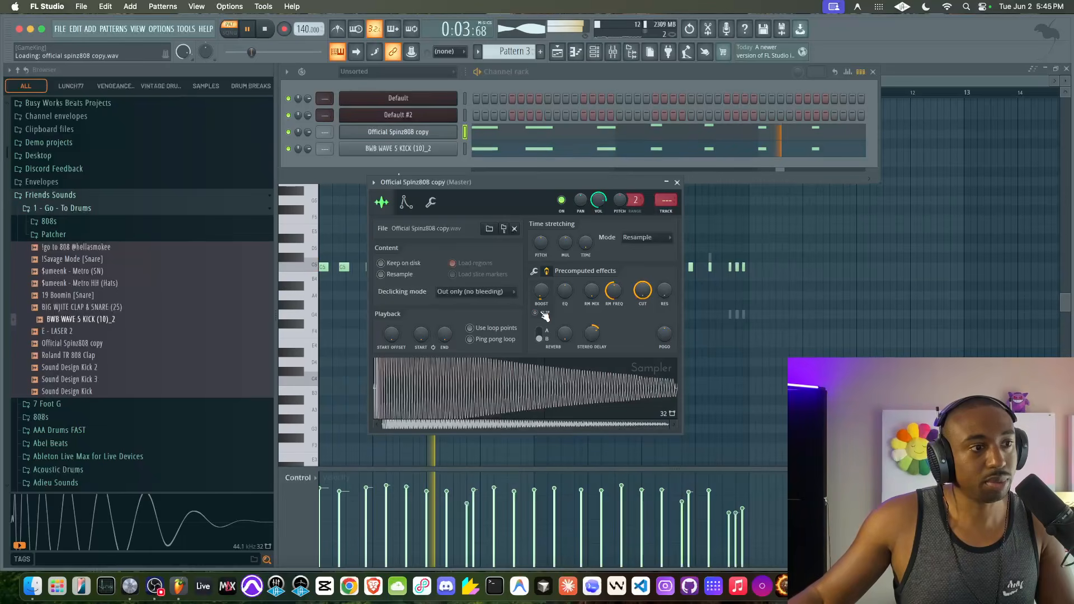
pyautogui.click(545, 316)
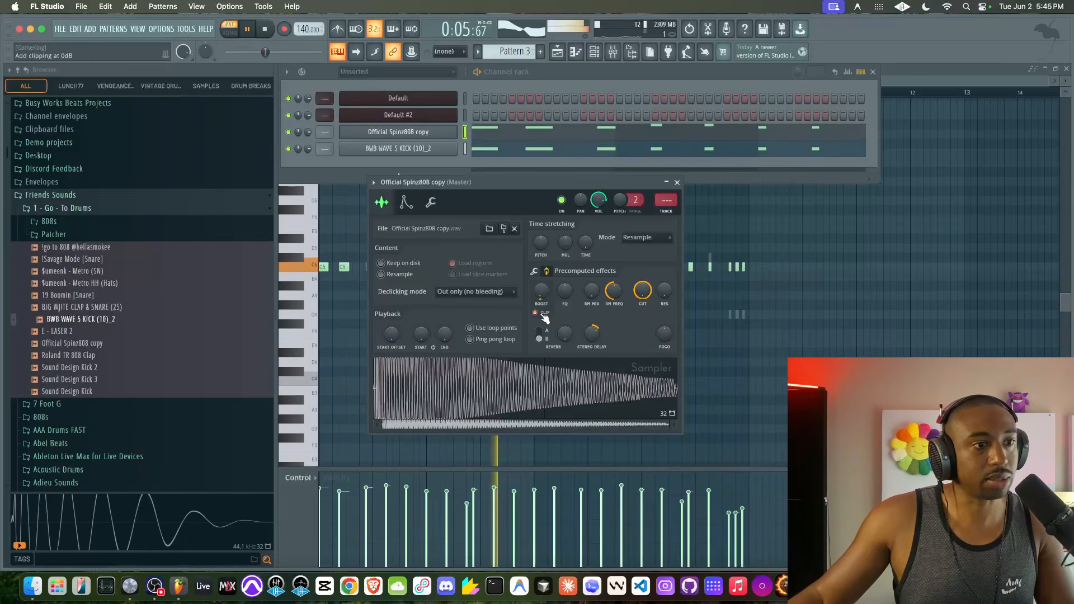
pyautogui.click(545, 316)
# - Try 29% of reverb B on the 808 sample, reset the reverb amount to zero and close the channel settings
pyautogui.moveTo(564, 336); pyautogui.dragTo(564, 322)
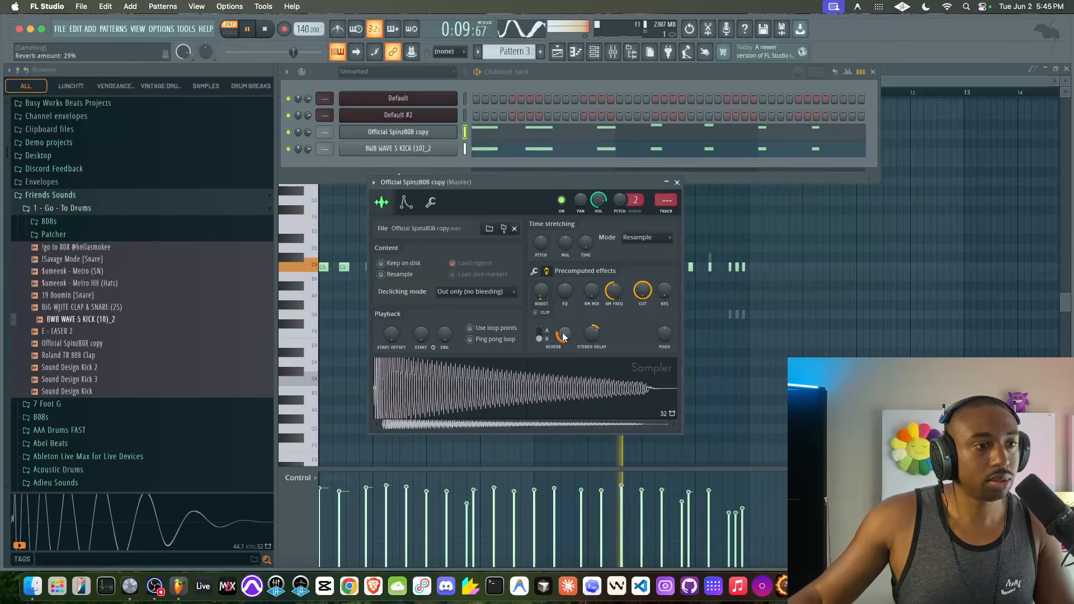
pyautogui.press('space')
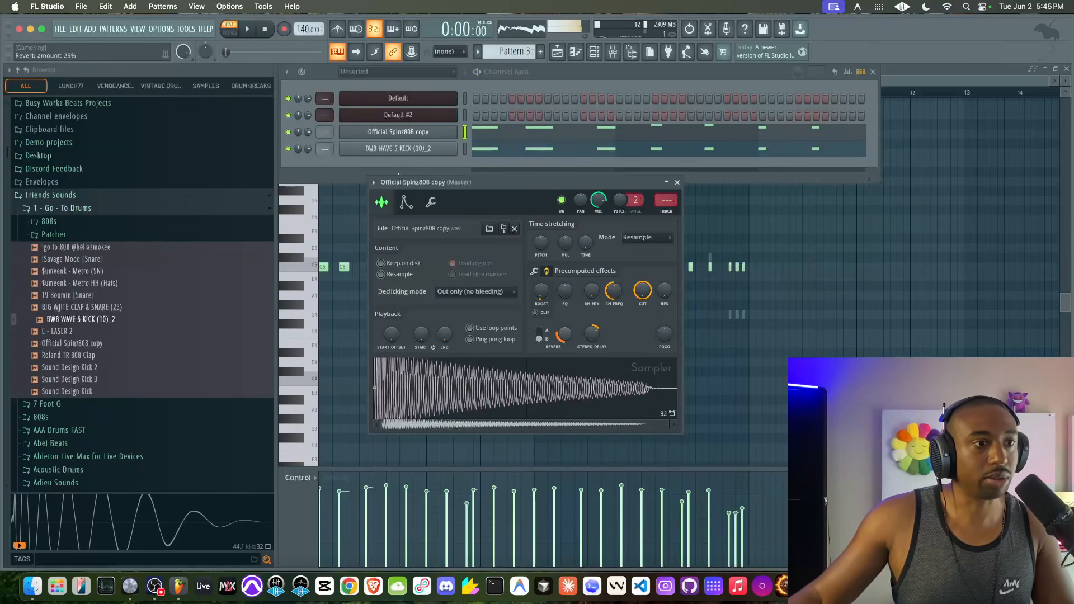
pyautogui.moveTo(564, 335); pyautogui.dragTo(563, 336)
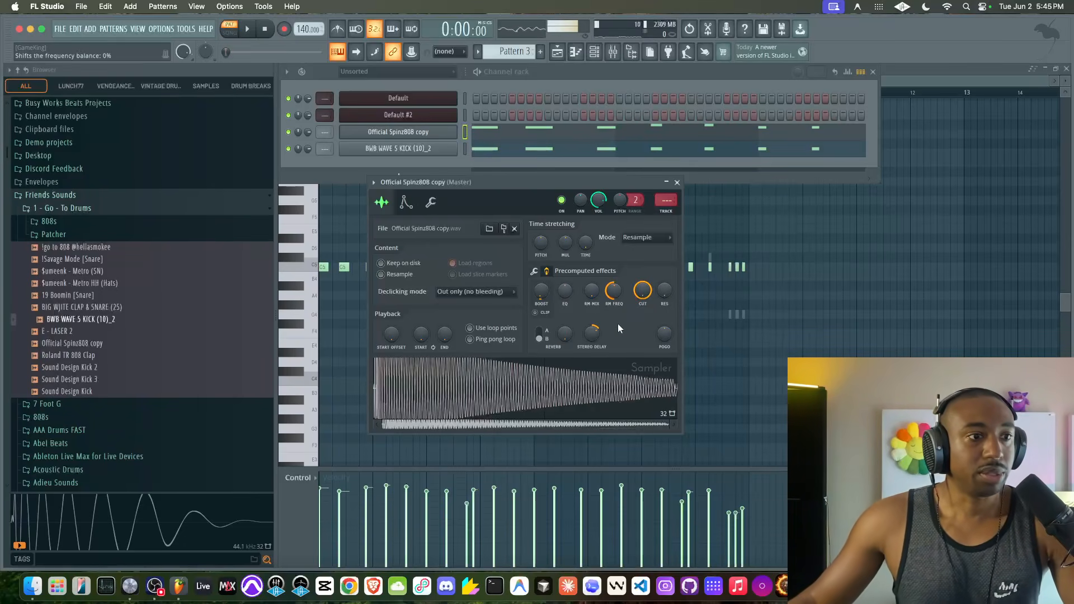
pyautogui.click(677, 181)
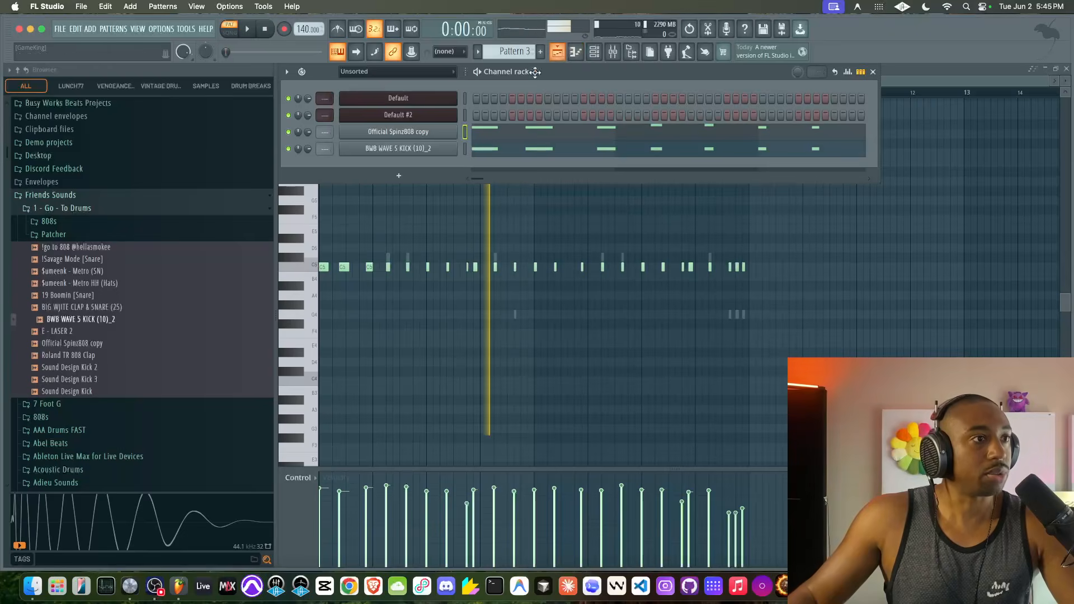
# - Delete the Official Spinz808 copy channel from the channel rack
pyautogui.rightClick(431, 132)
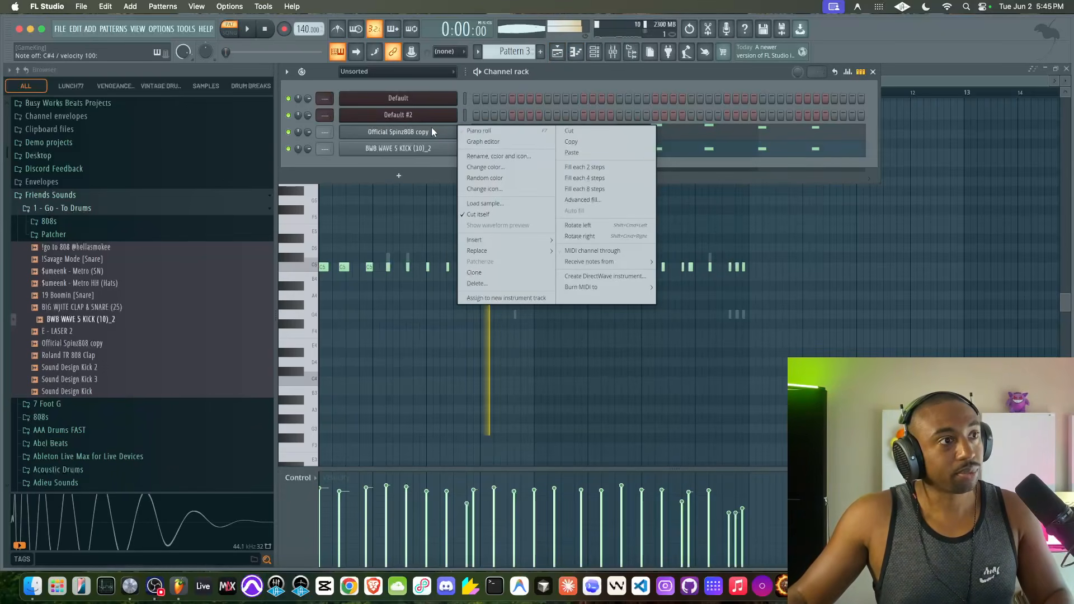
pyautogui.hotkey('alt', 'Delete')
pyautogui.rightClick(431, 133)
# - Show the playlist and clear all clips from Tracks 2, 4, 5 and 6
pyautogui.press('F5')
pyautogui.press('F6')
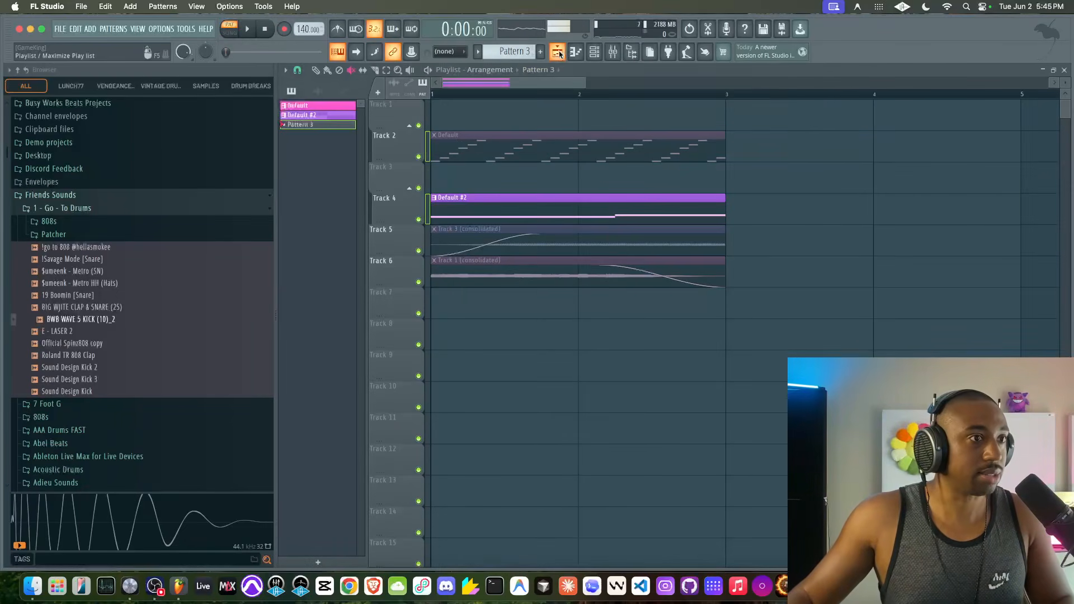
pyautogui.moveTo(572, 242); pyautogui.dragTo(503, 355)
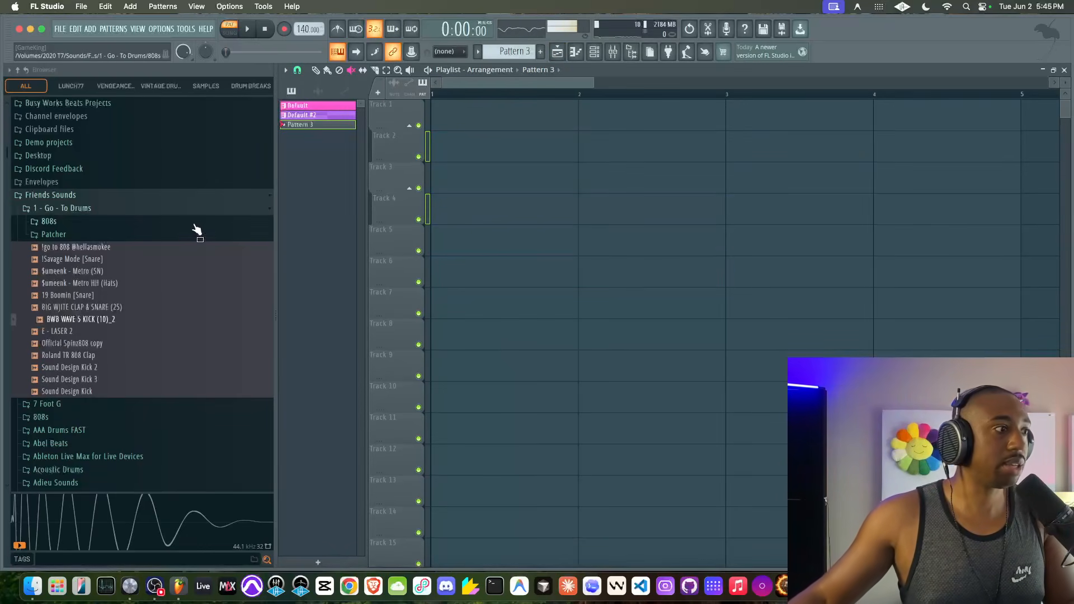
# - Expand the Adieu Sounds folder under Friends Sounds in the sample browser
pyautogui.scroll(-4, 93, 287)
pyautogui.scroll(-3, 93, 287)
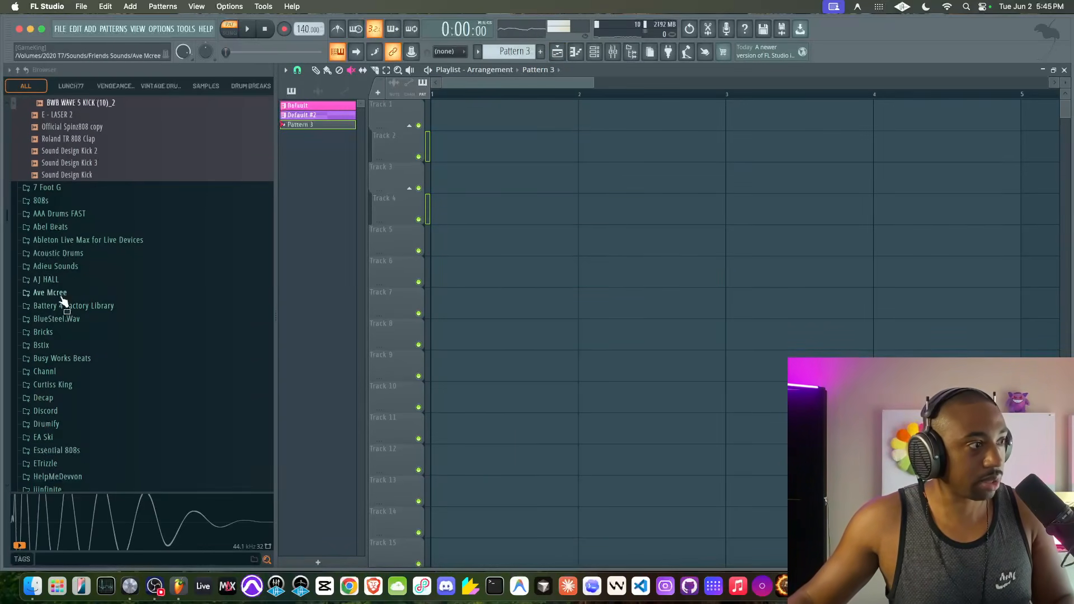
pyautogui.click(45, 267)
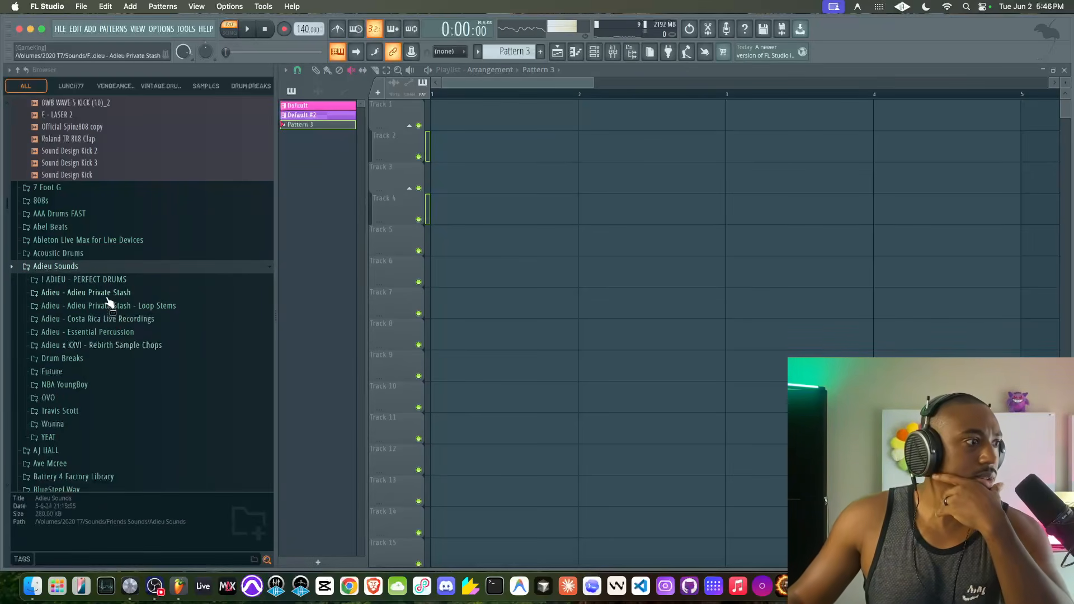
# - Place the Adieu - Feeling Distant - 146 BPM D#min - Part_1 loop from the Future pack's Melody Loops at the start of Track 1
pyautogui.click(92, 373)
pyautogui.click(99, 382)
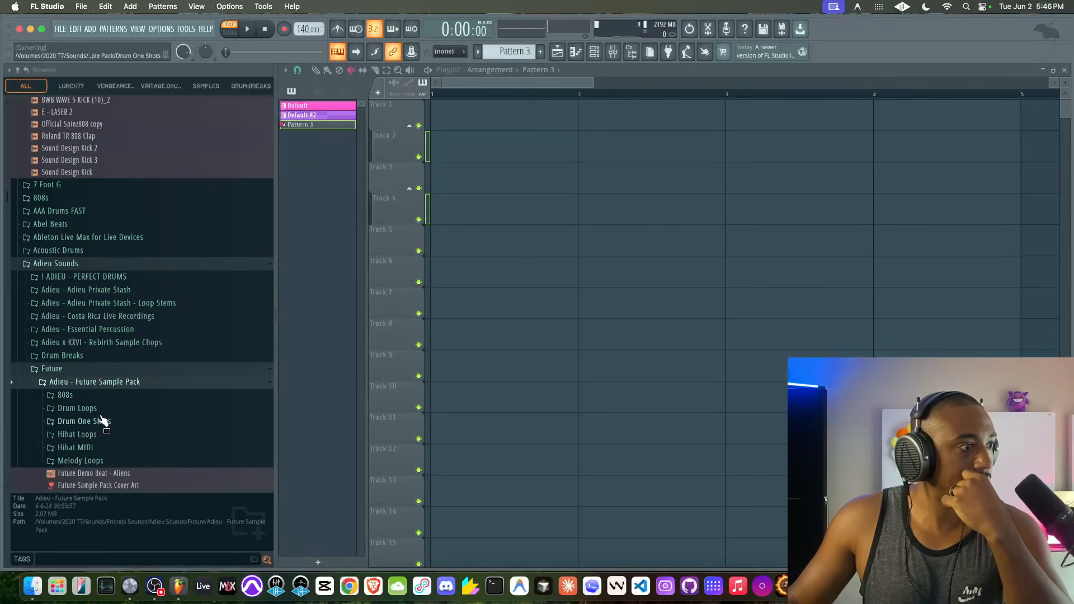
pyautogui.click(84, 459)
pyautogui.moveTo(96, 365); pyautogui.dragTo(453, 132)
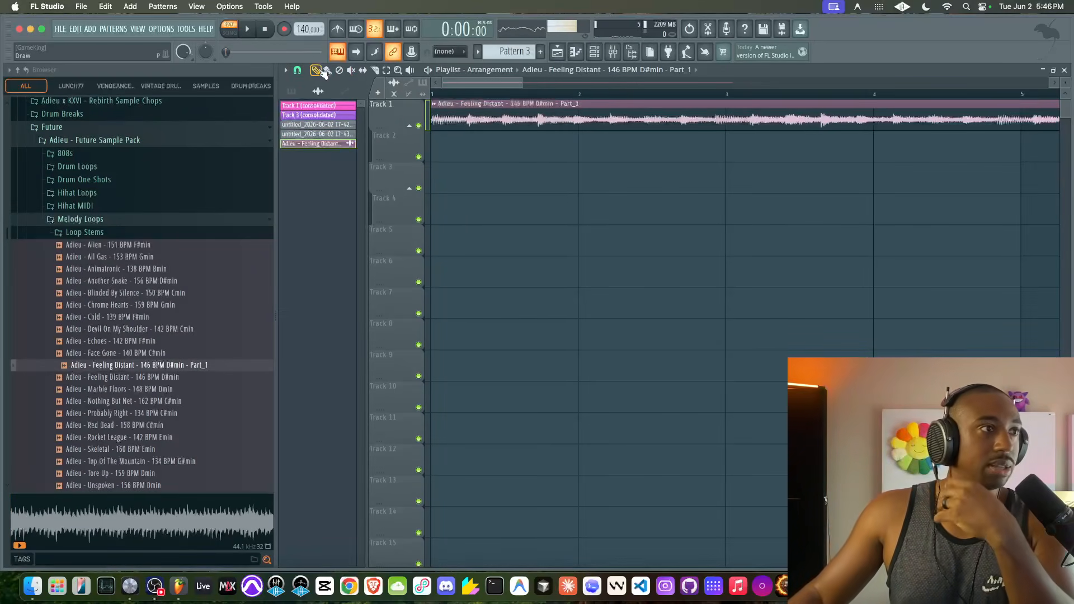
# - Load the Feeling Distant clip's sample into Edison and apply the Blur effect to it
pyautogui.doubleClick(511, 116)
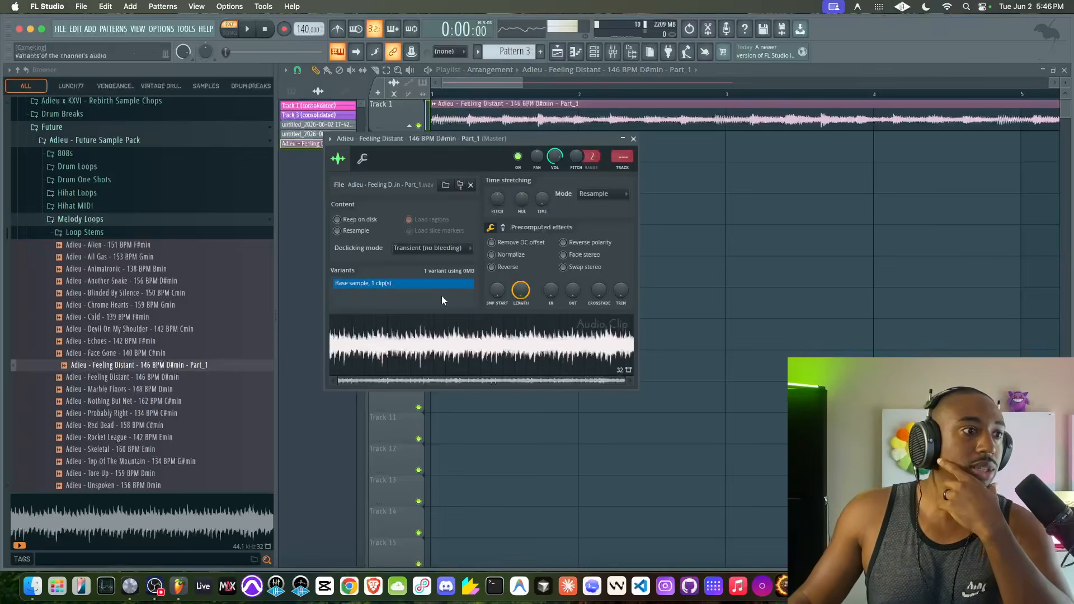
pyautogui.rightClick(408, 345)
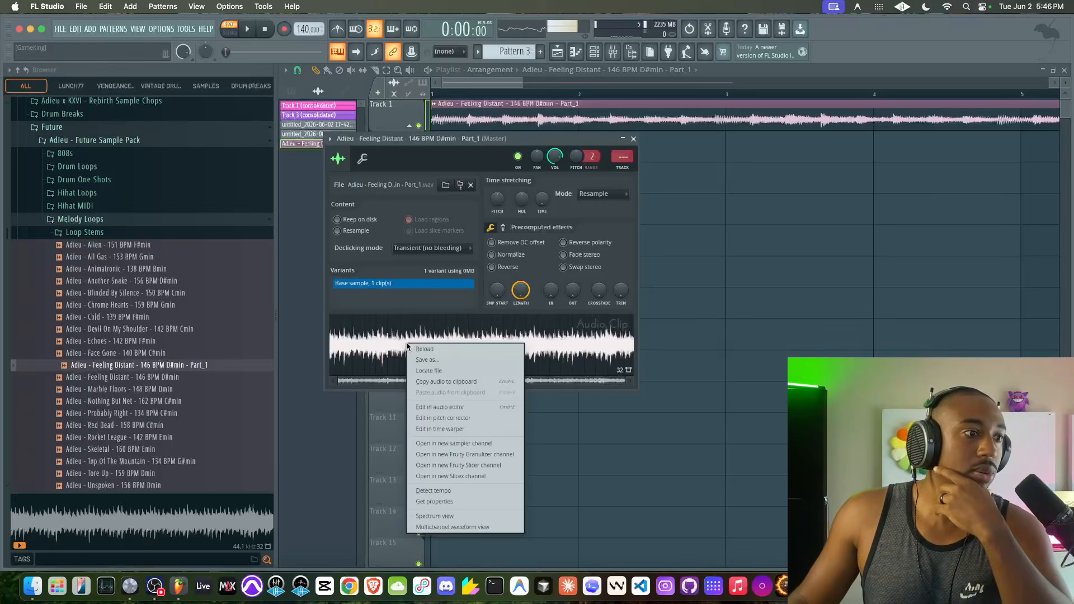
pyautogui.click(442, 408)
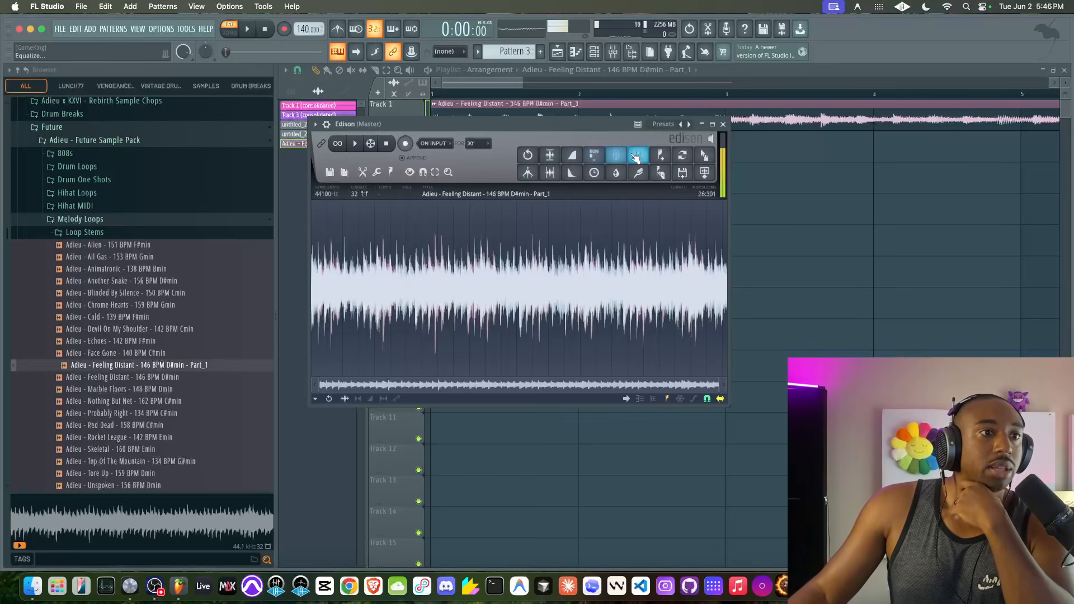
pyautogui.click(377, 173)
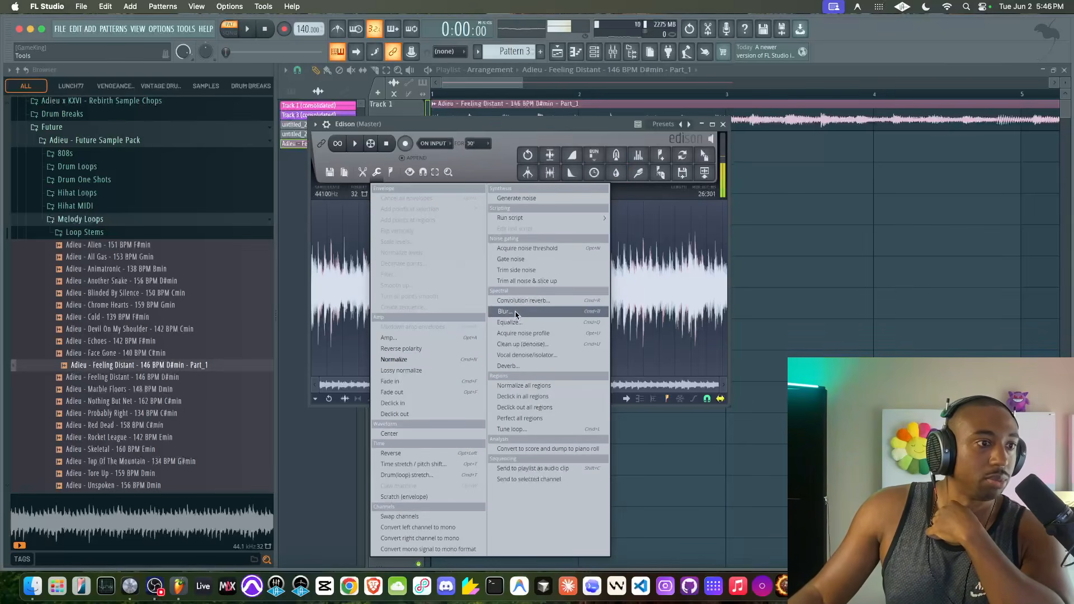
pyautogui.click(499, 311)
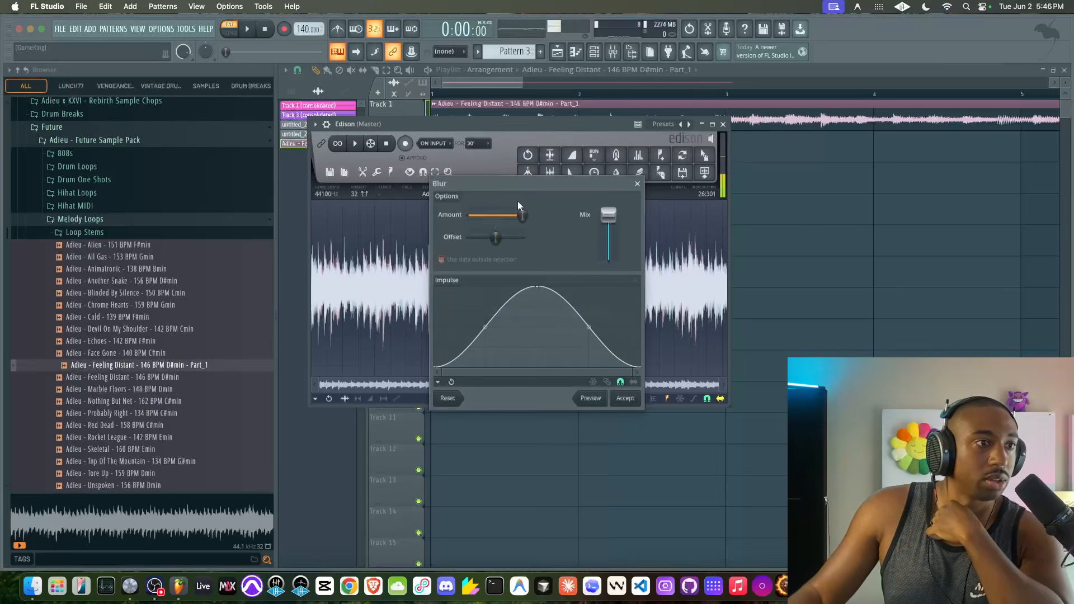
pyautogui.click(625, 398)
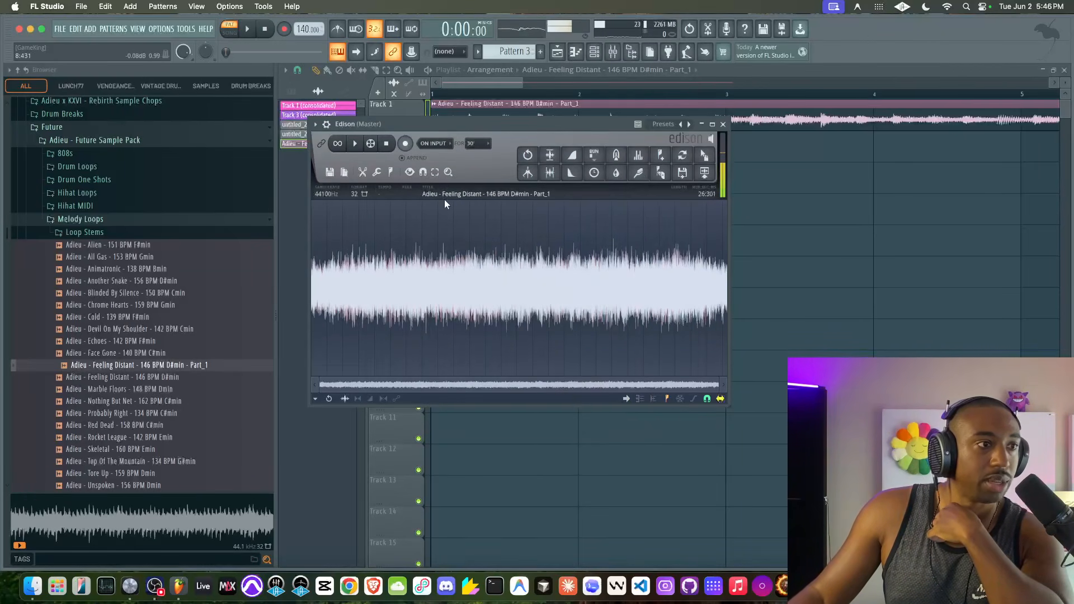
# - Compare the blurred loop in Edison with the playlist clip in song mode, and close Edison and the clip's channel settings
pyautogui.click(355, 144)
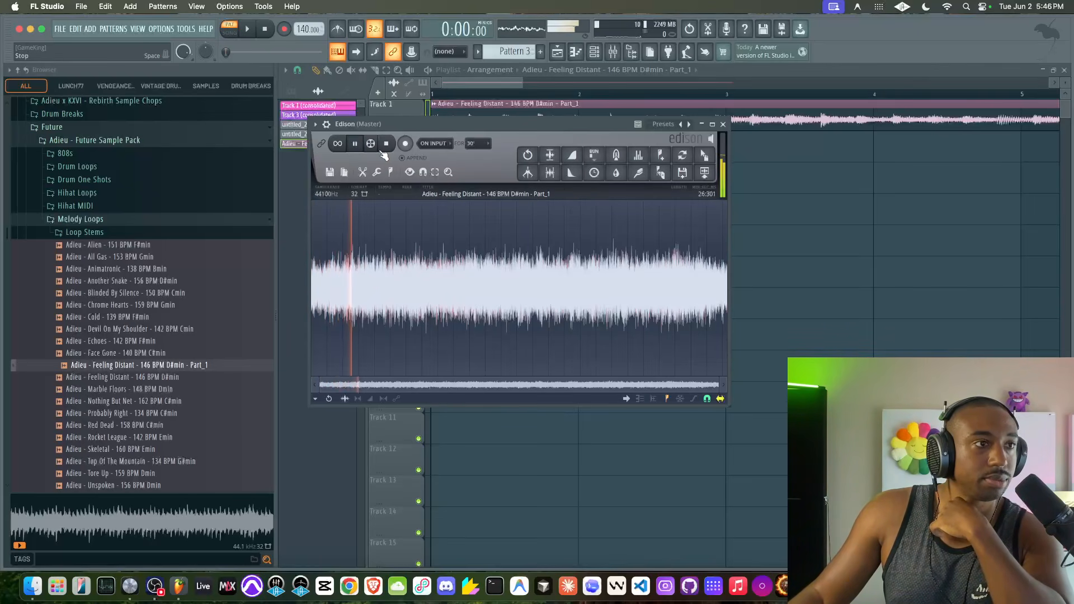
pyautogui.click(229, 32)
pyautogui.press('space')
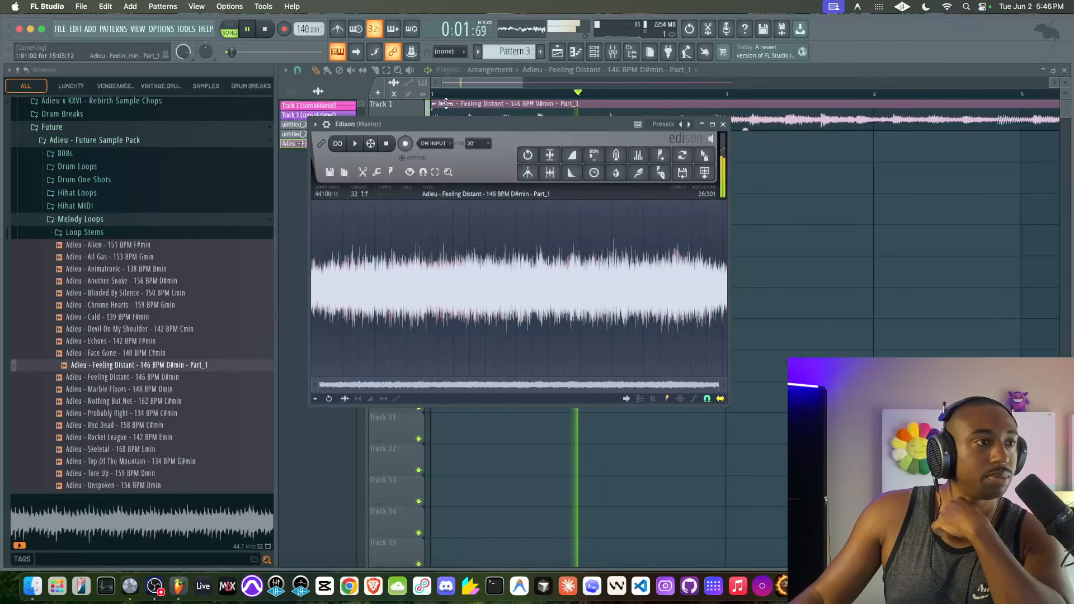
pyautogui.moveTo(583, 129); pyautogui.dragTo(590, 235)
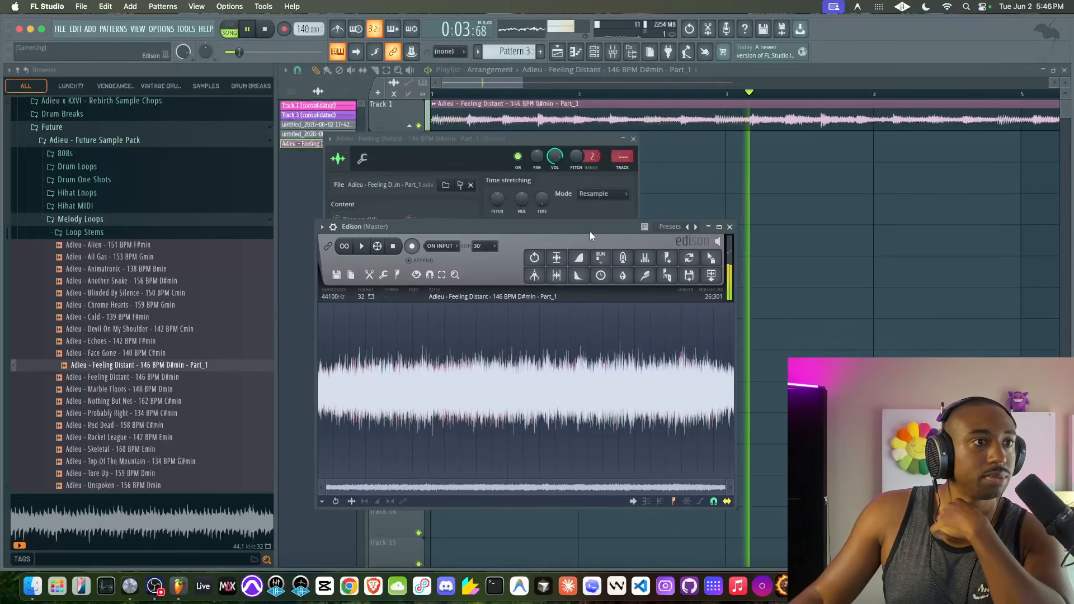
pyautogui.click(264, 29)
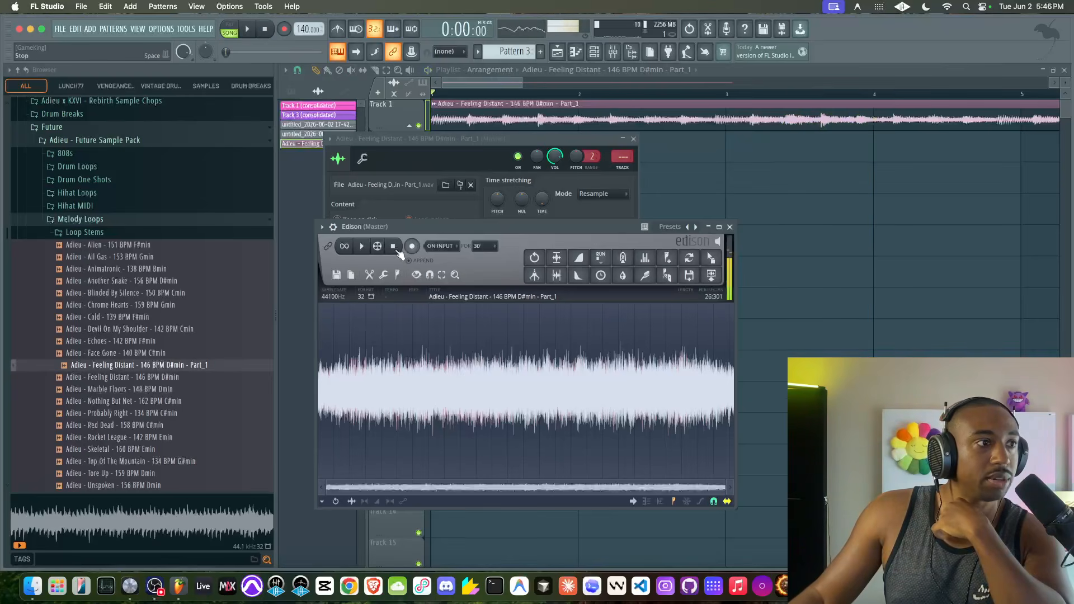
pyautogui.click(362, 246)
pyautogui.moveTo(405, 228); pyautogui.dragTo(409, 175)
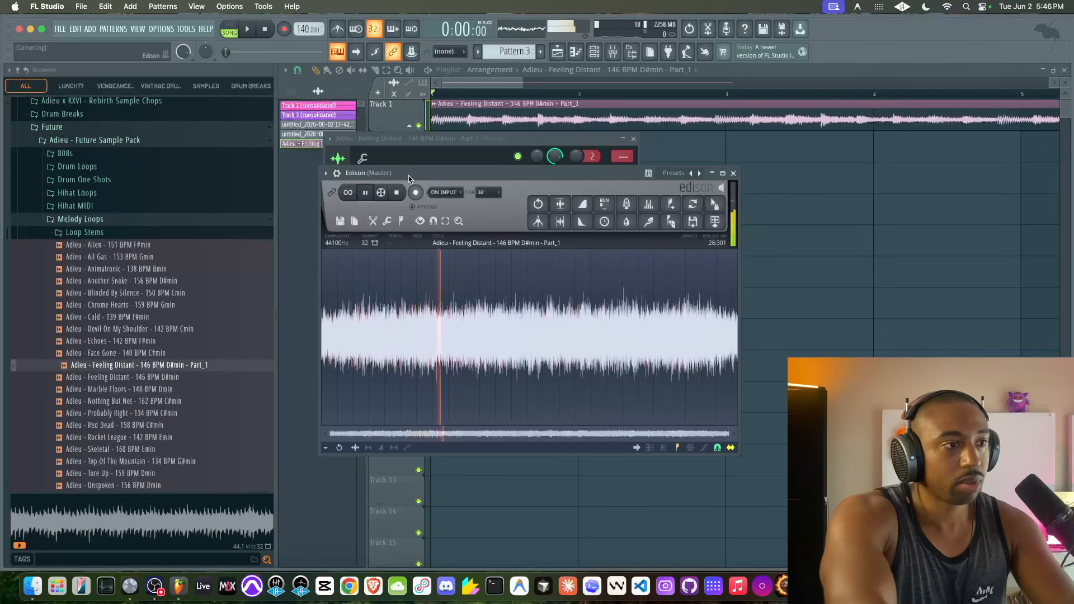
pyautogui.click(402, 192)
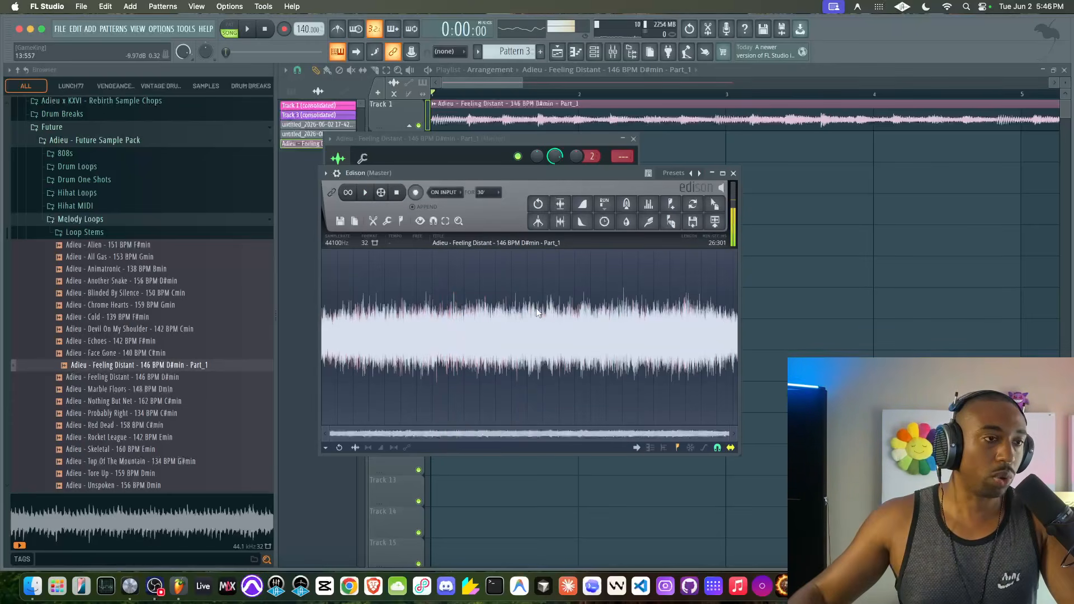
pyautogui.click(733, 174)
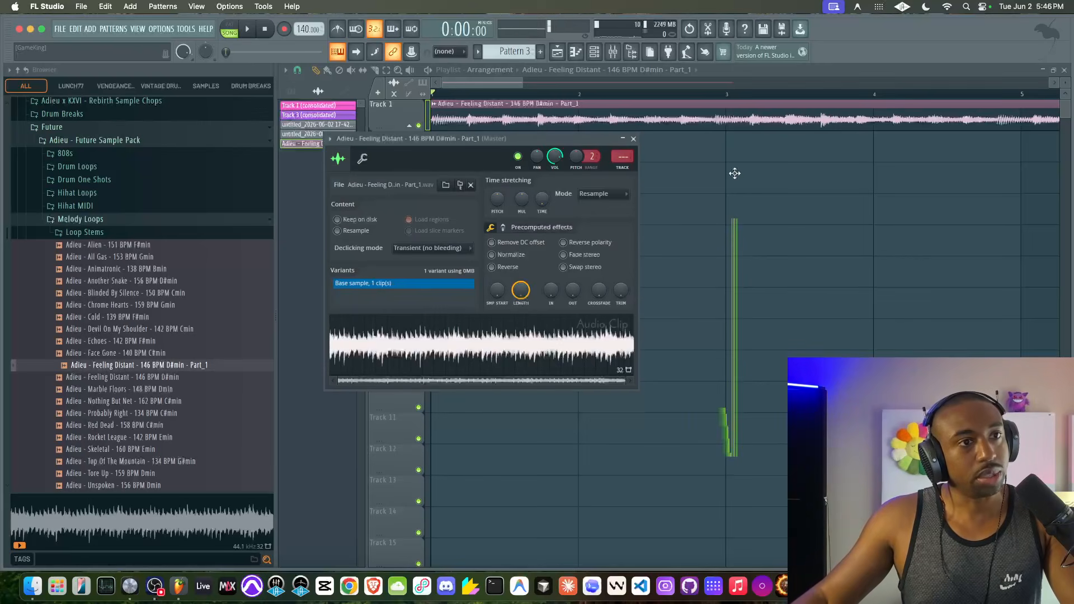
pyautogui.click(633, 139)
# - Show the channel rack and delete all audio clip channels and the two Default instrument channels
pyautogui.click(594, 52)
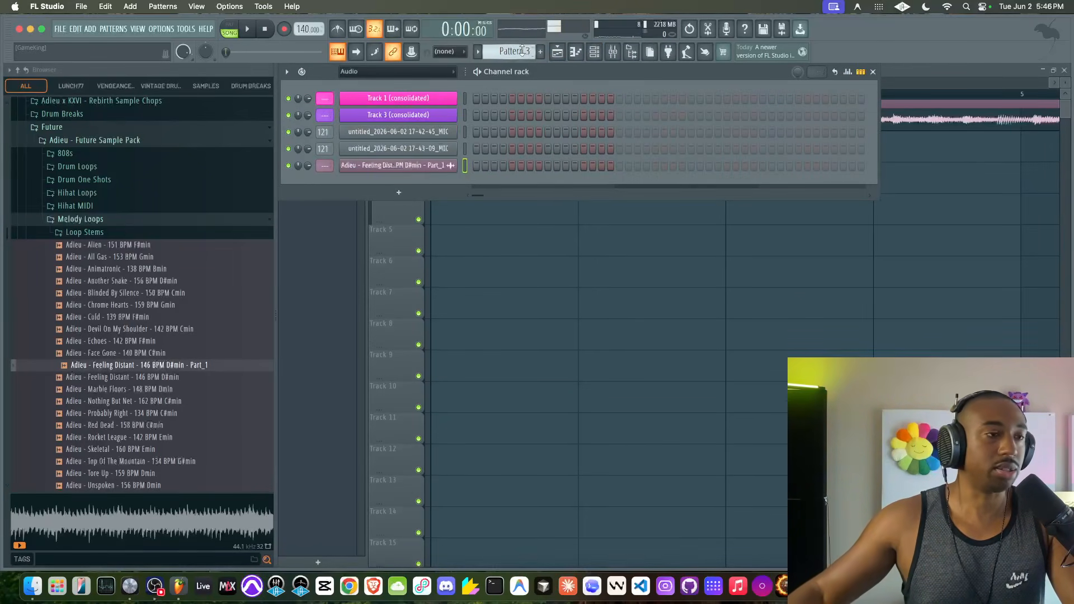
pyautogui.rightClick(384, 134)
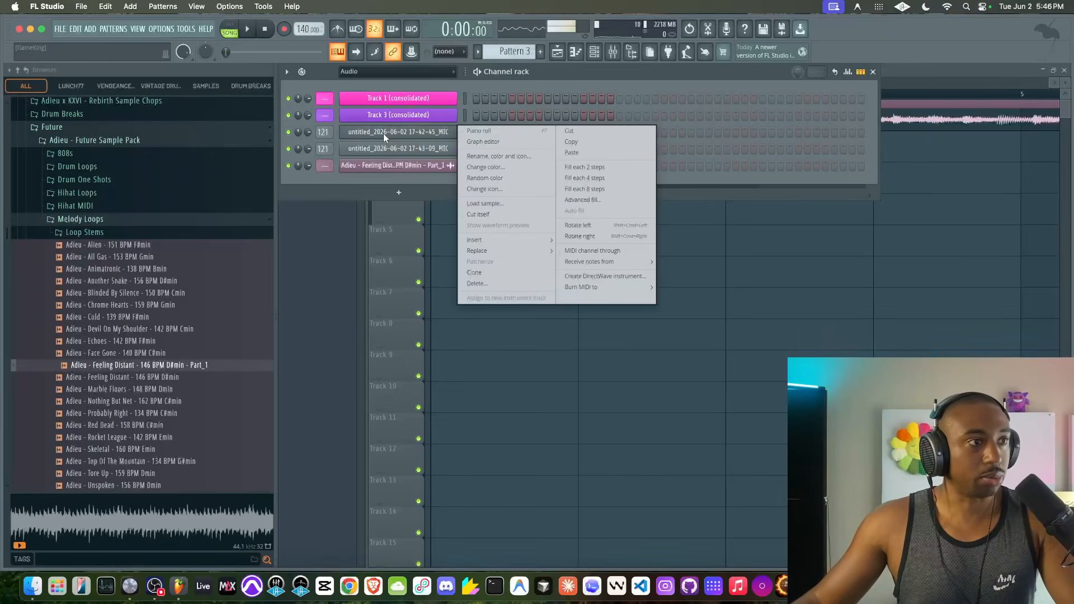
pyautogui.press('Delete')
pyautogui.rightClick(383, 133)
pyautogui.press('Delete')
pyautogui.rightClick(384, 133)
pyautogui.press('Delete')
pyautogui.rightClick(384, 114)
pyautogui.press('Delete')
pyautogui.rightClick(382, 100)
pyautogui.press('Delete')
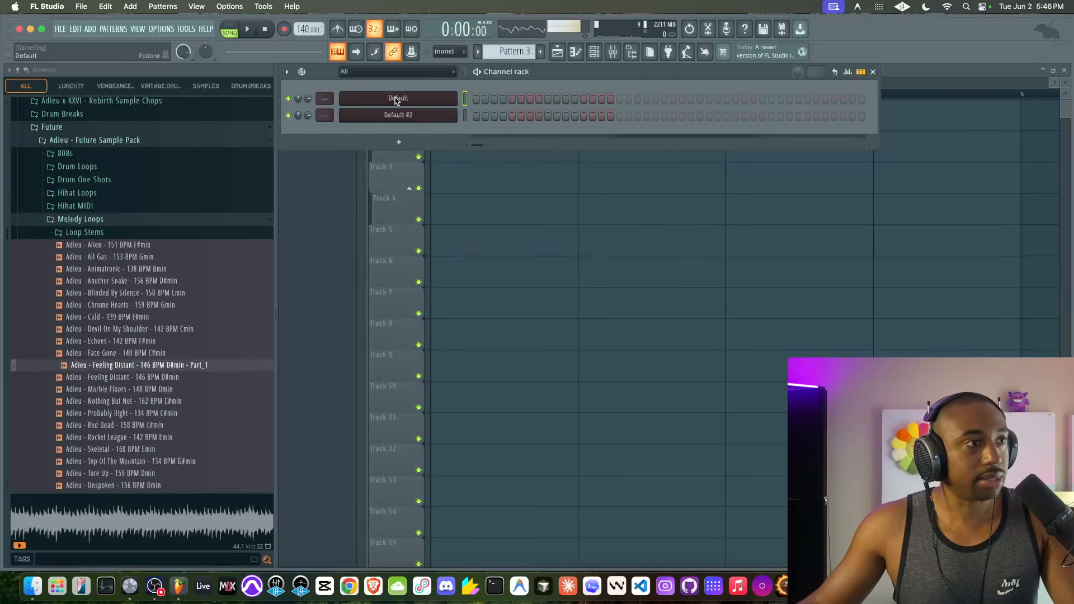
pyautogui.rightClick(401, 99)
pyautogui.press('Delete')
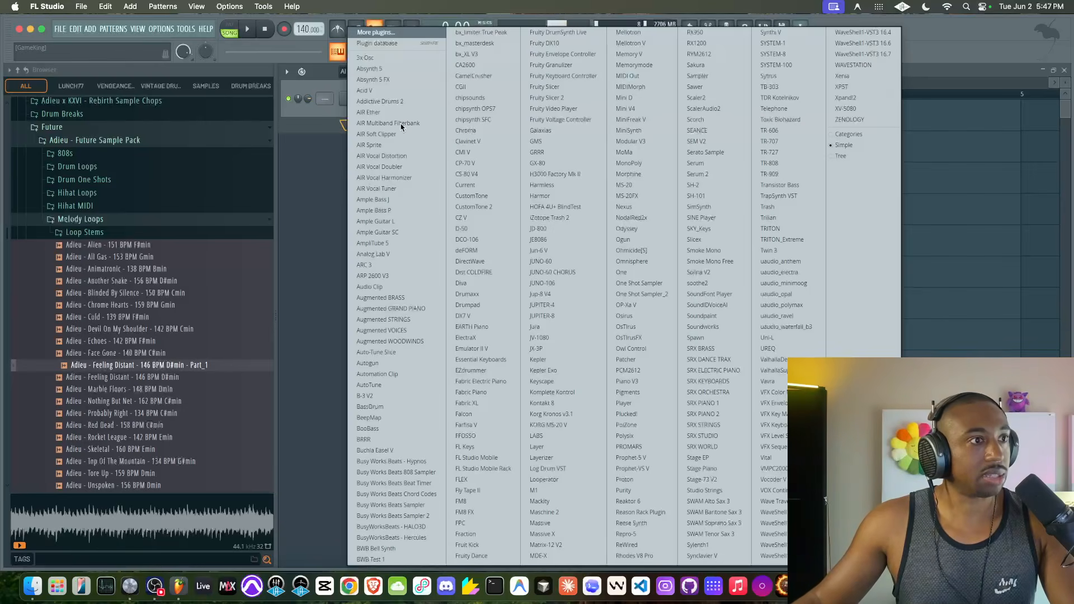
# - Add a PoiZone instrument channel, load its Default preset and close the plugin window
pyautogui.click(399, 125)
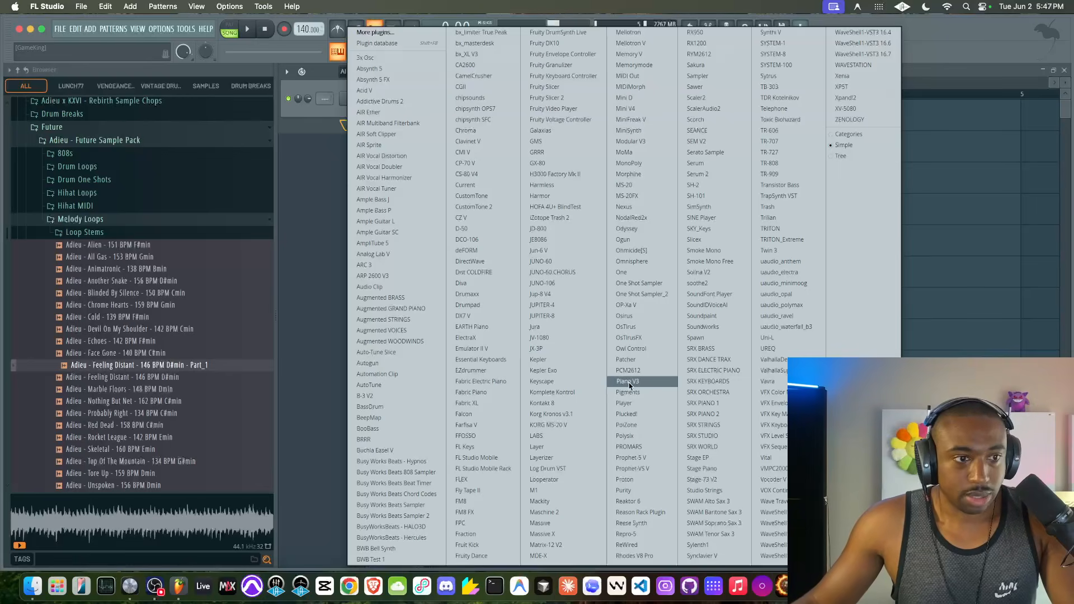
pyautogui.click(627, 425)
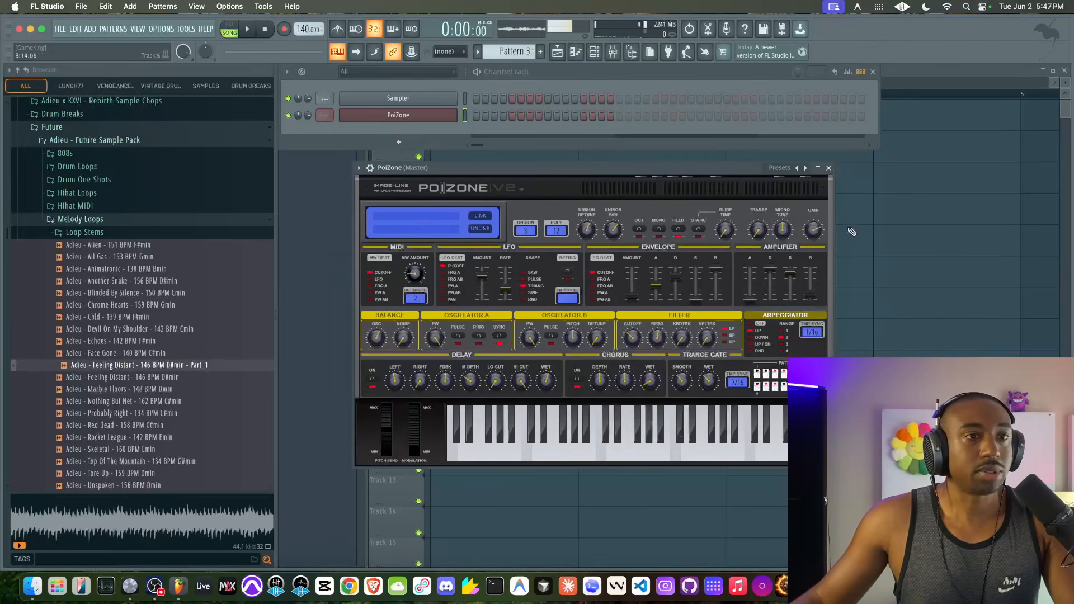
pyautogui.rightClick(794, 174)
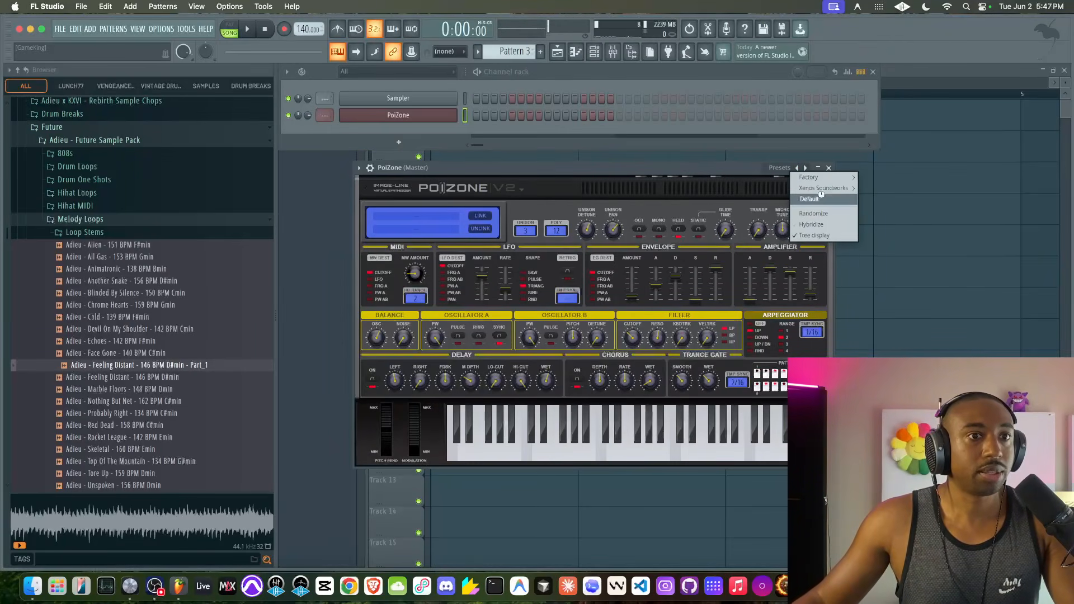
pyautogui.click(809, 199)
pyautogui.click(828, 168)
# - Draw one-bar E5, G5, B5 and D6 notes at bar 1 in the Default channel's piano roll and play the chord
pyautogui.rightClick(426, 98)
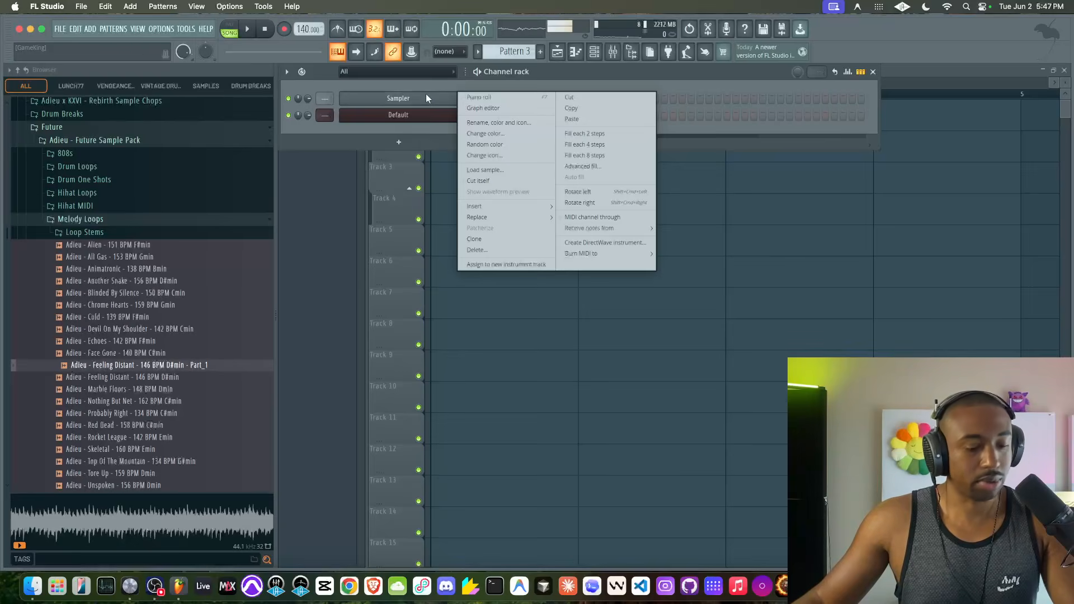
pyautogui.click(426, 98)
pyautogui.rightClick(426, 98)
pyautogui.click(476, 98)
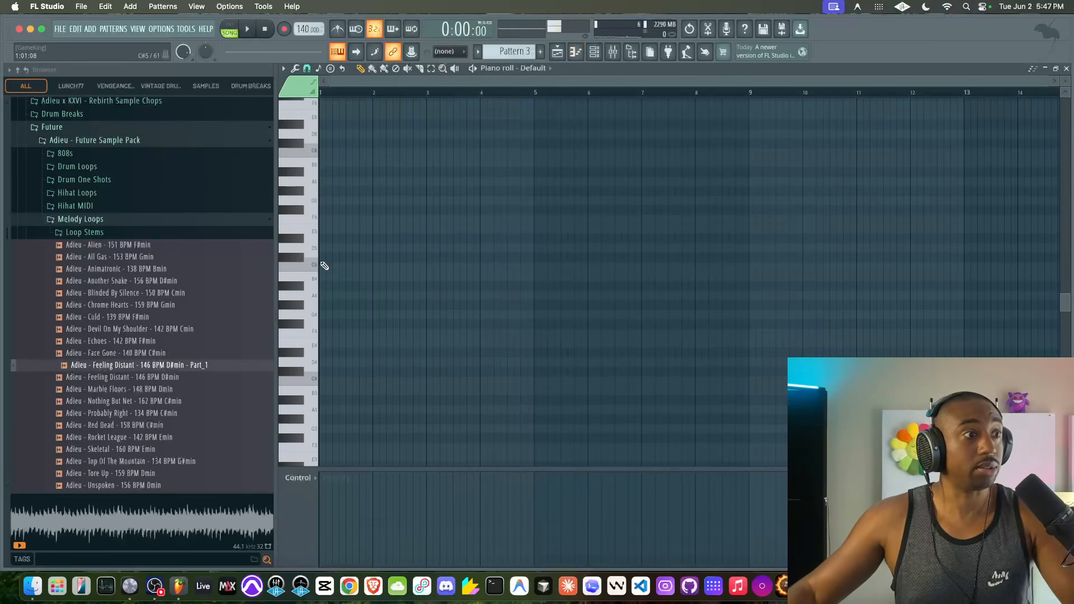
pyautogui.scroll(2, 431, 232)
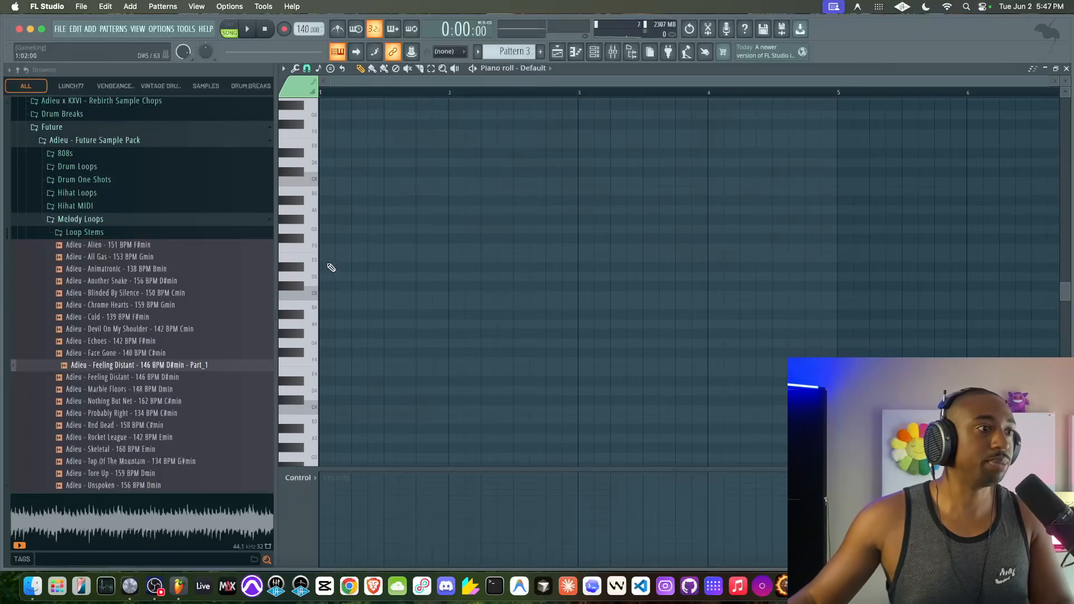
pyautogui.click(327, 259)
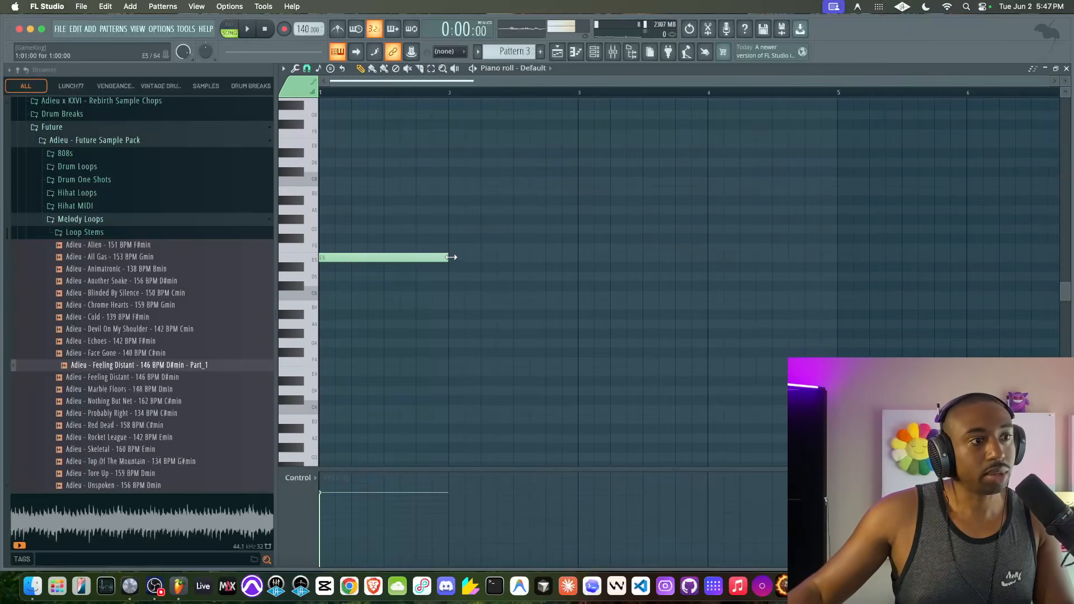
pyautogui.scroll(-1, 392, 254)
pyautogui.click(327, 229)
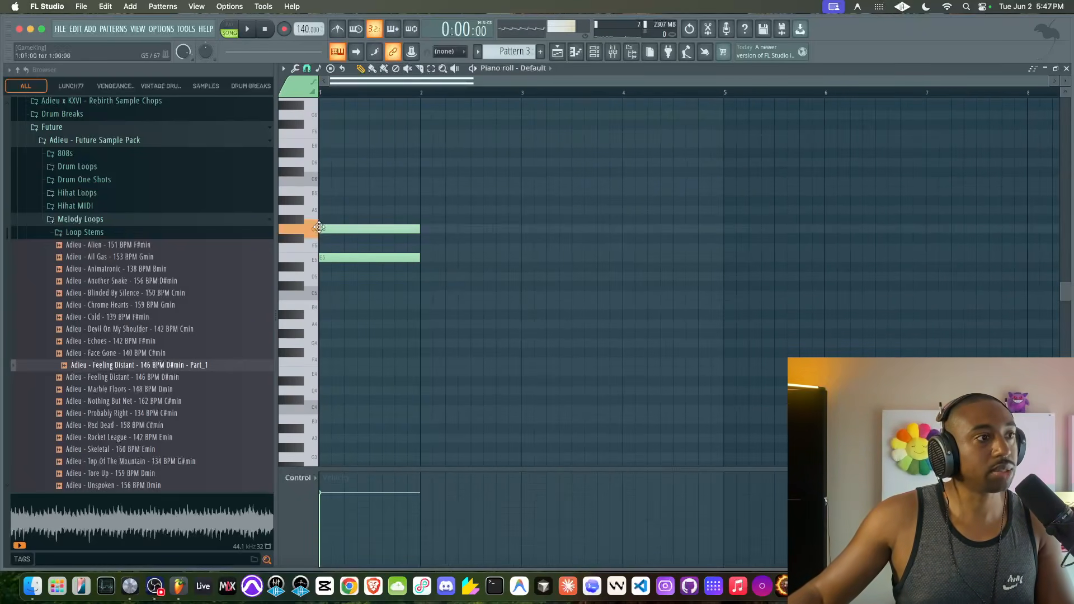
pyautogui.click(327, 191)
pyautogui.click(323, 163)
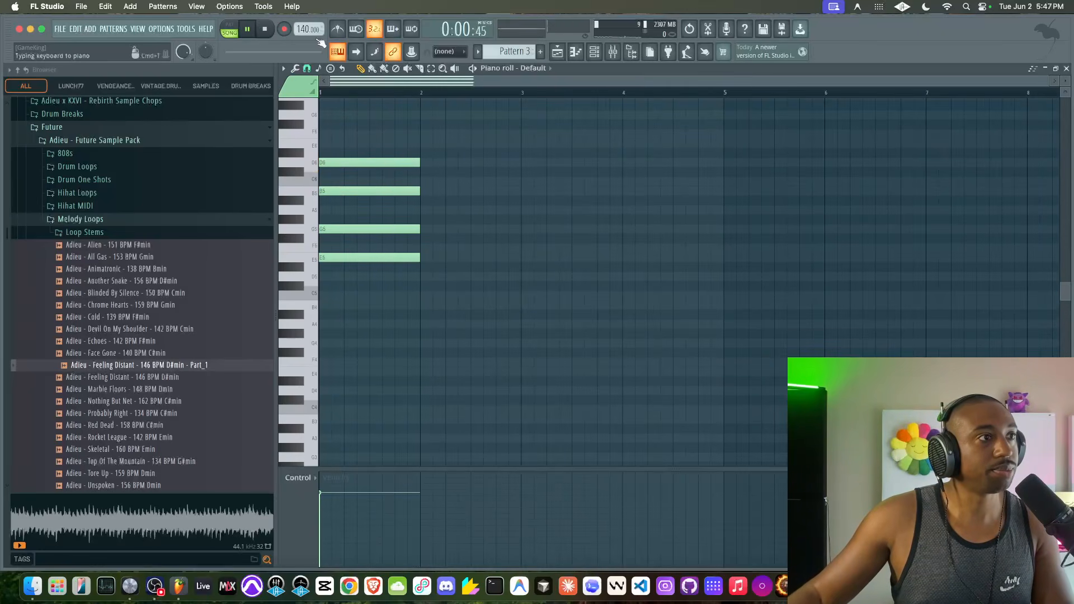
pyautogui.press('space')
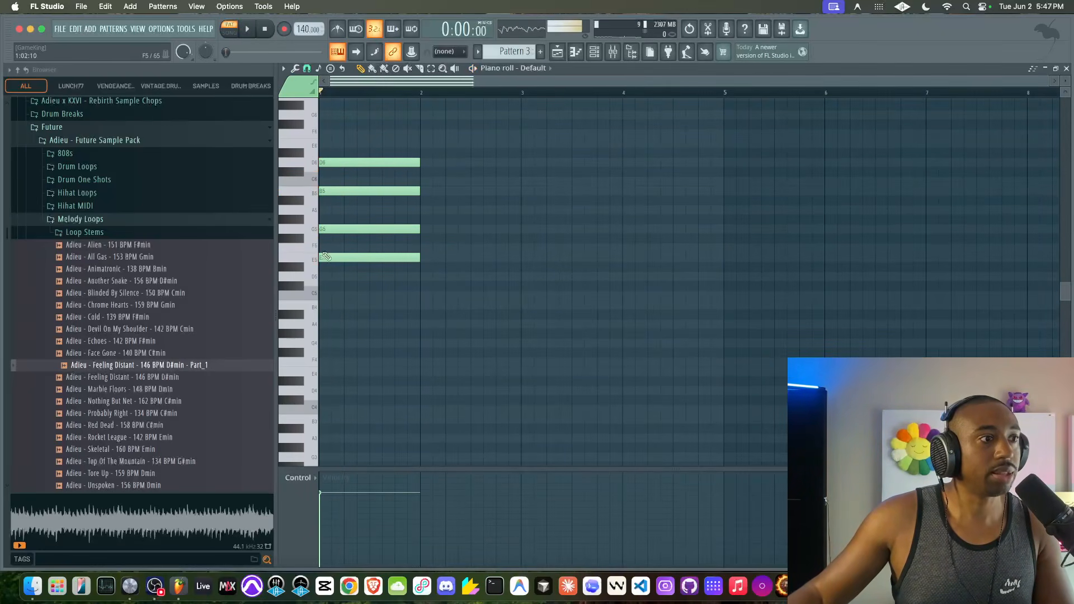
# - Add a four-step C5 note at step 13 of bar 1 and turn it into a slide note
pyautogui.click(396, 297)
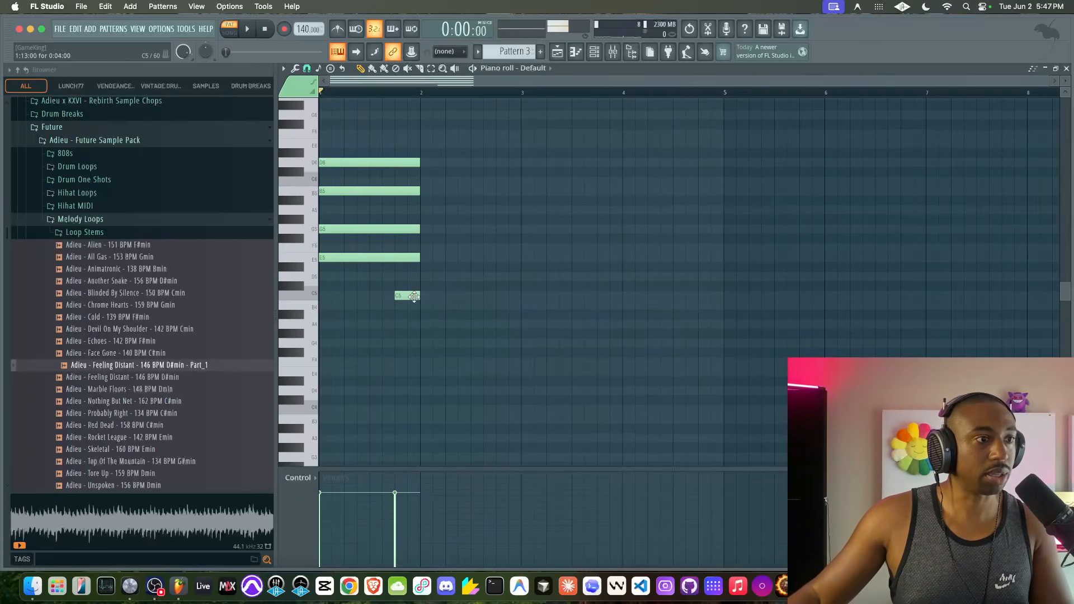
pyautogui.doubleClick(414, 297)
pyautogui.click(612, 361)
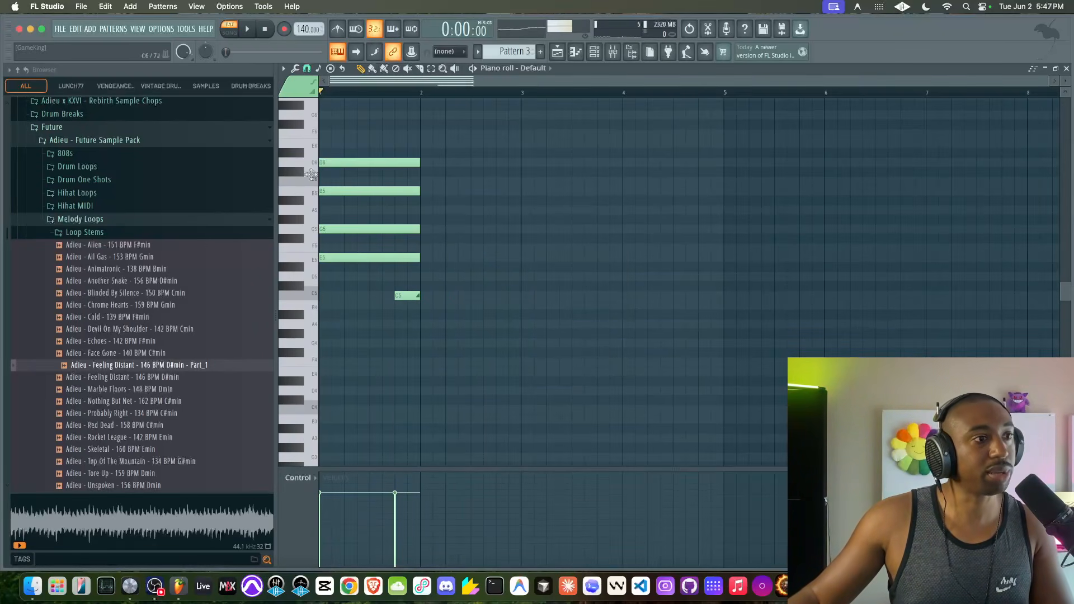
# - Play the chord with the C5 slide, and move the slide note up to D#6 at step 9
pyautogui.moveTo(357, 144); pyautogui.dragTo(431, 277)
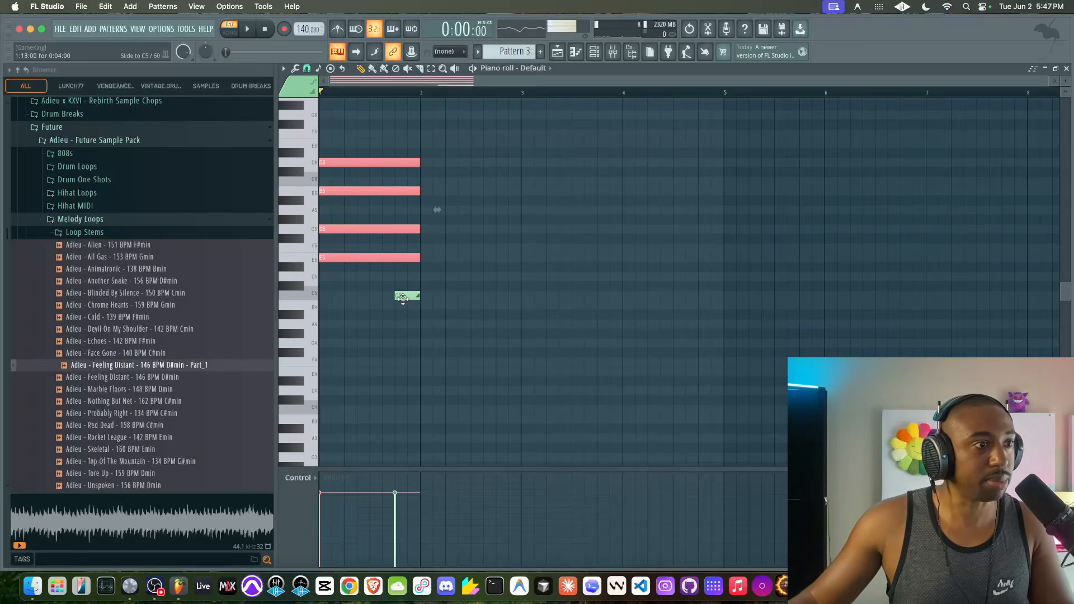
pyautogui.click(403, 298)
pyautogui.press('space')
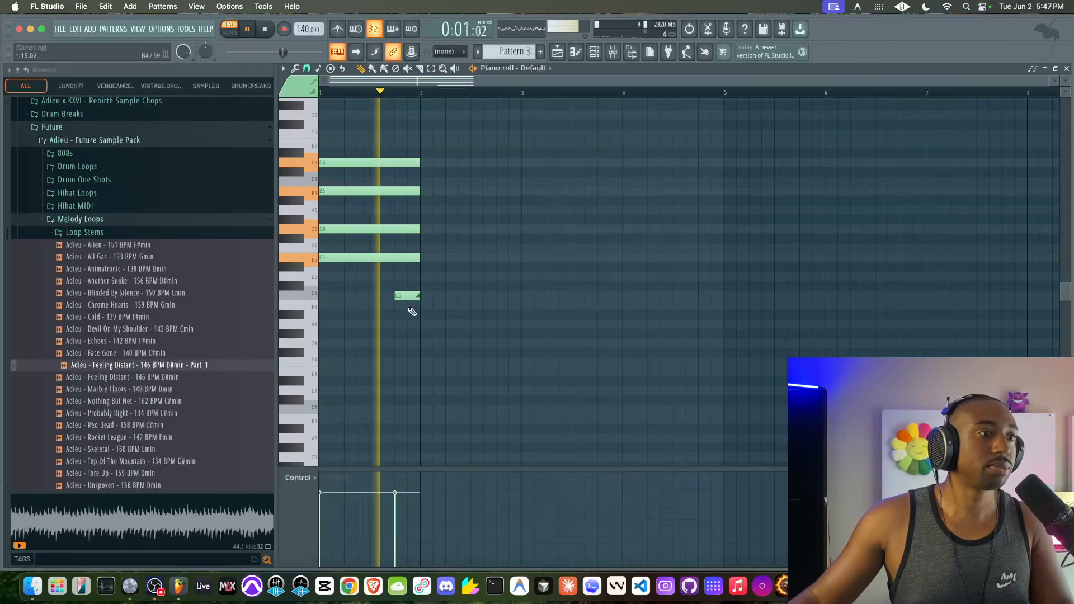
pyautogui.press('space')
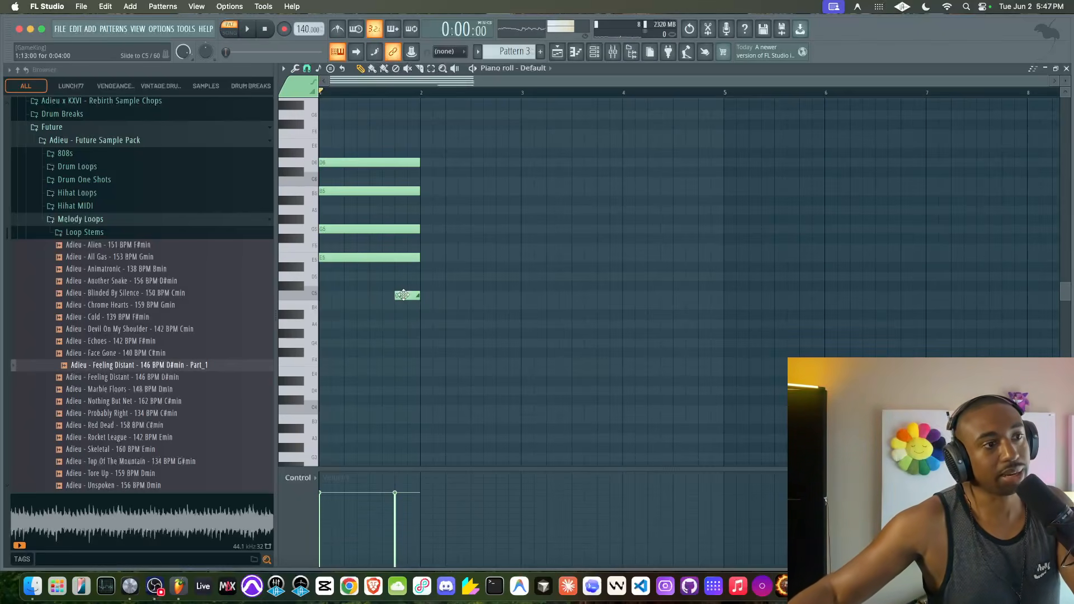
pyautogui.moveTo(403, 294); pyautogui.dragTo(376, 147)
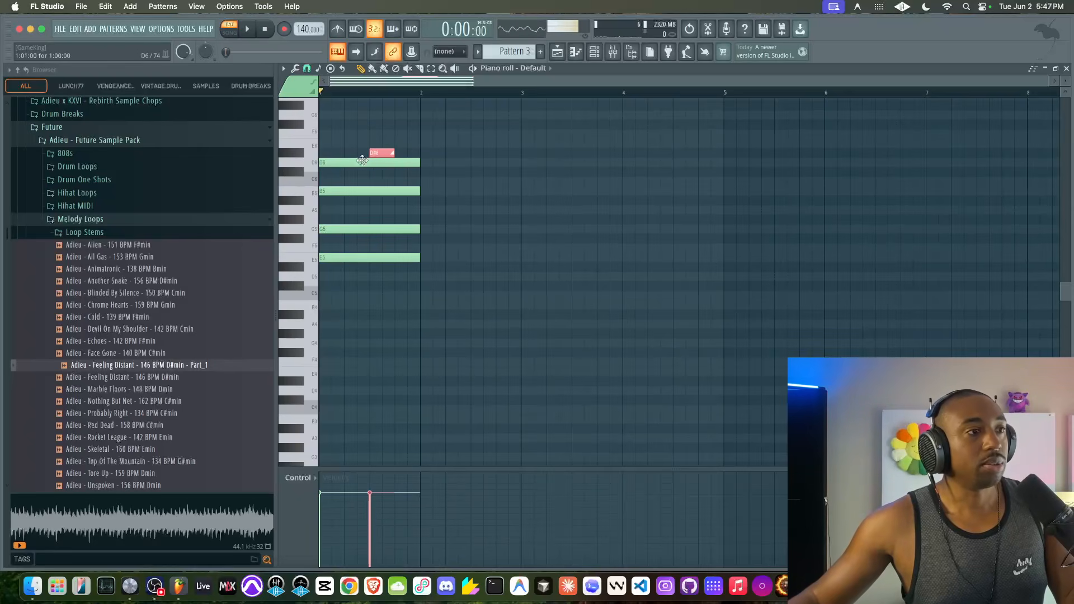
# - Set the color of the D6 chord note to 5
pyautogui.doubleClick(363, 161)
pyautogui.click(606, 281)
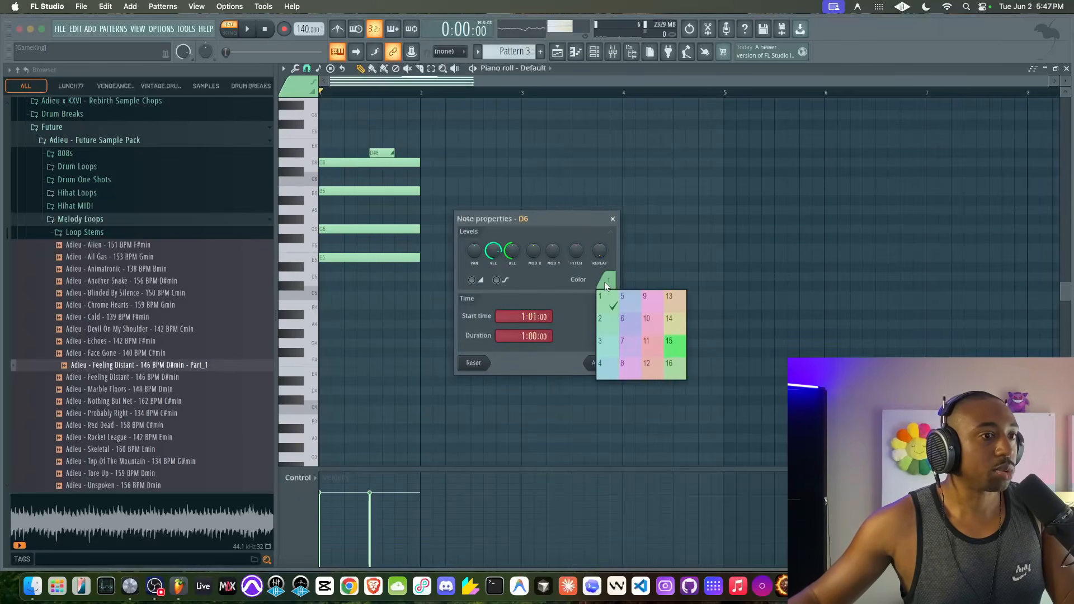
pyautogui.click(637, 305)
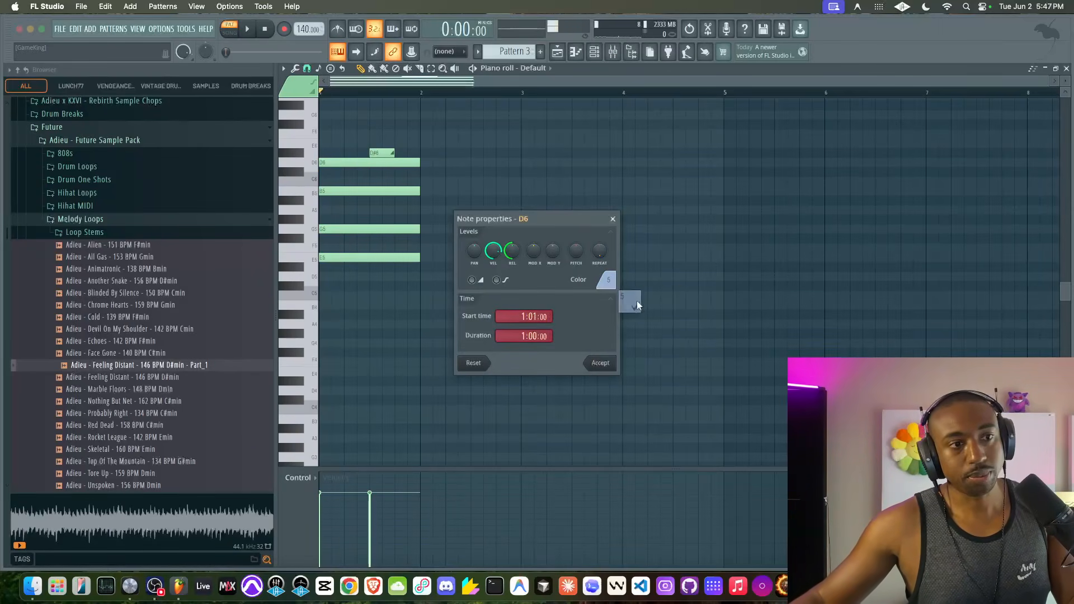
pyautogui.click(608, 285)
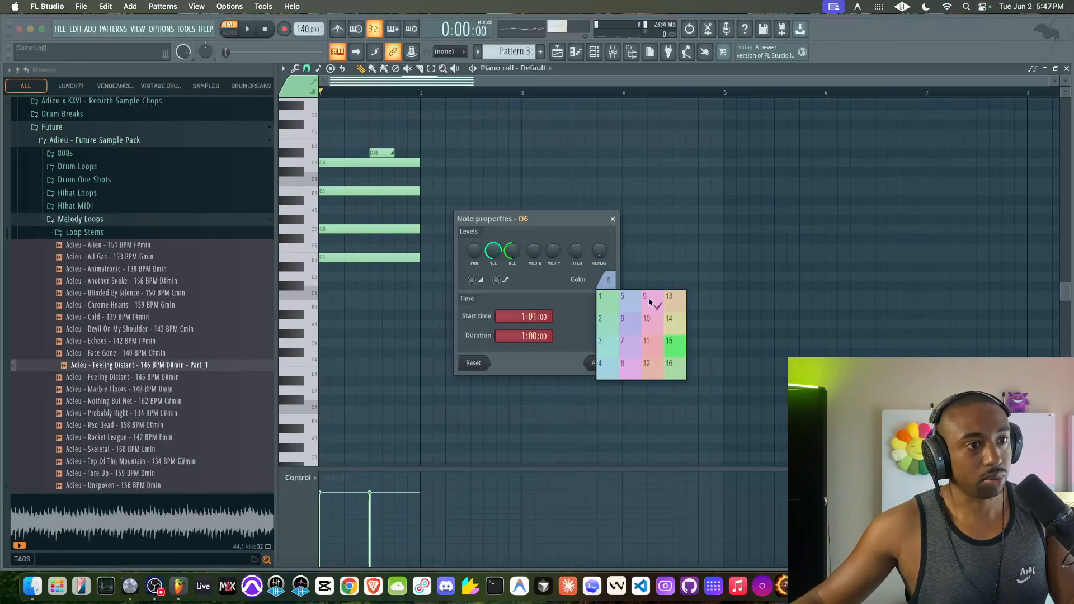
pyautogui.click(580, 297)
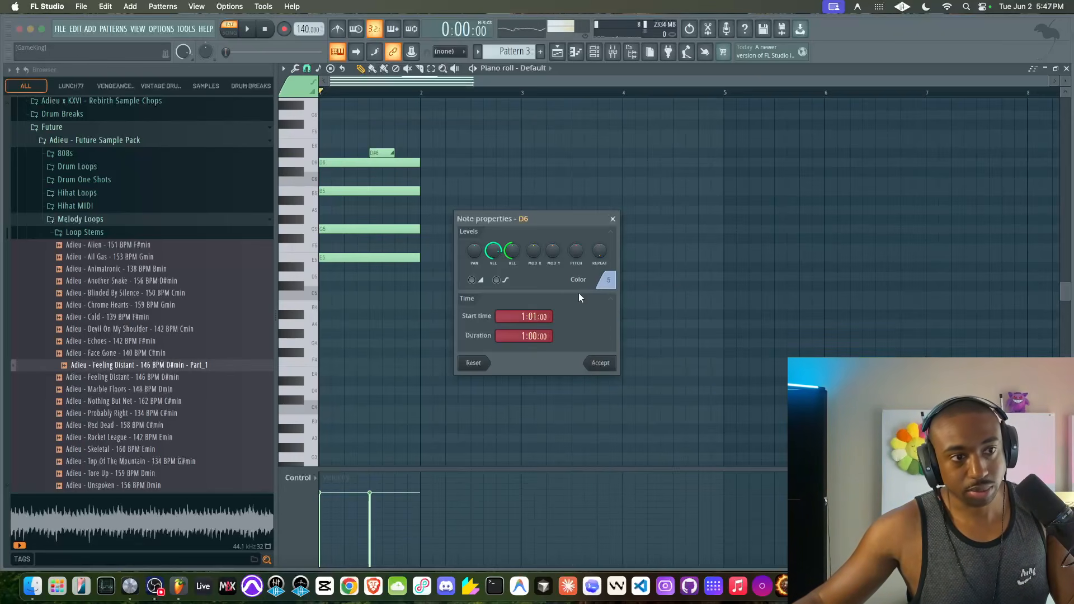
pyautogui.click(614, 363)
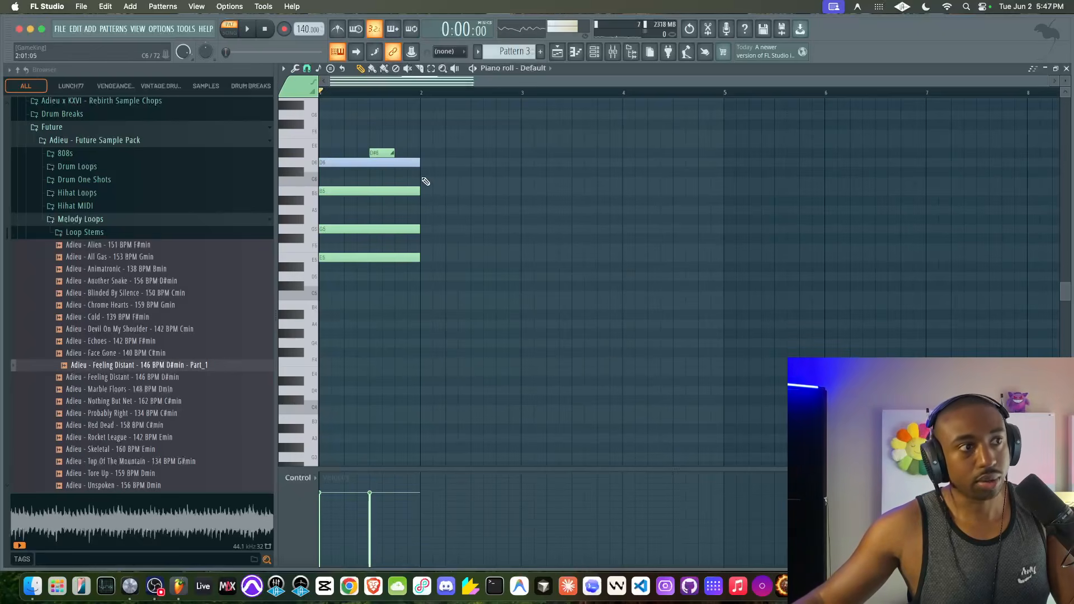
# - Set the D#6 slide note's color to 5 so it acts on the D6 chord note
pyautogui.doubleClick(383, 155)
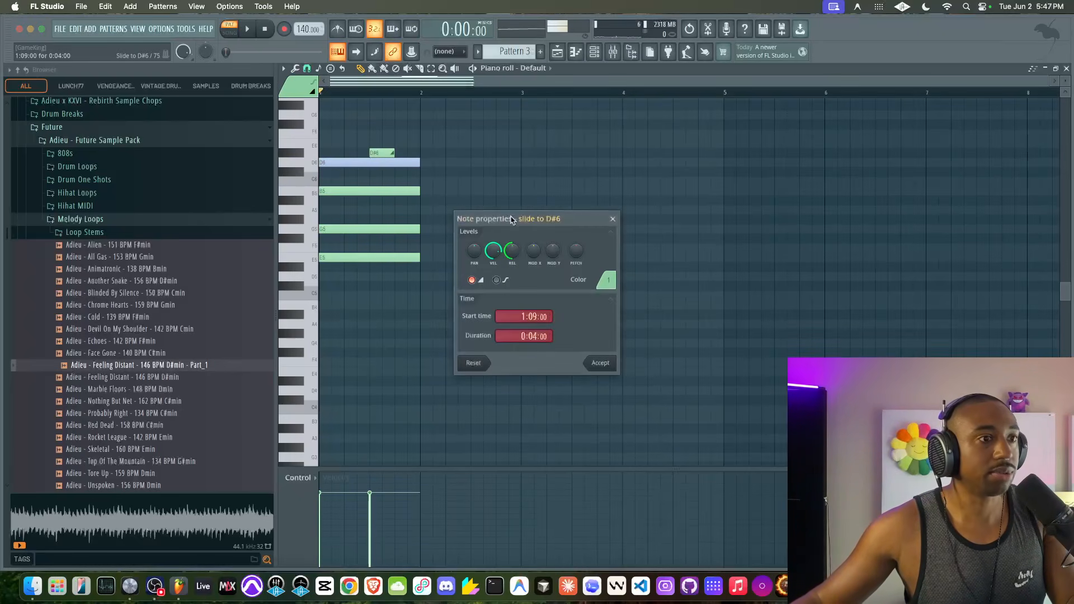
pyautogui.click(606, 283)
pyautogui.click(624, 299)
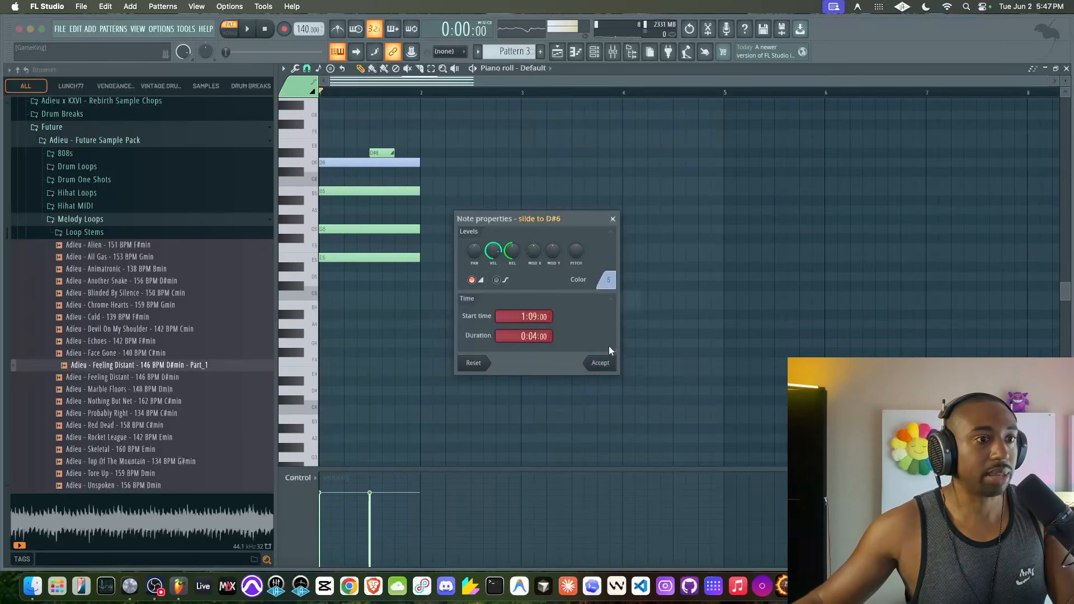
pyautogui.click(605, 360)
pyautogui.scroll(2, 361, 159)
pyautogui.moveTo(358, 159); pyautogui.dragTo(400, 151)
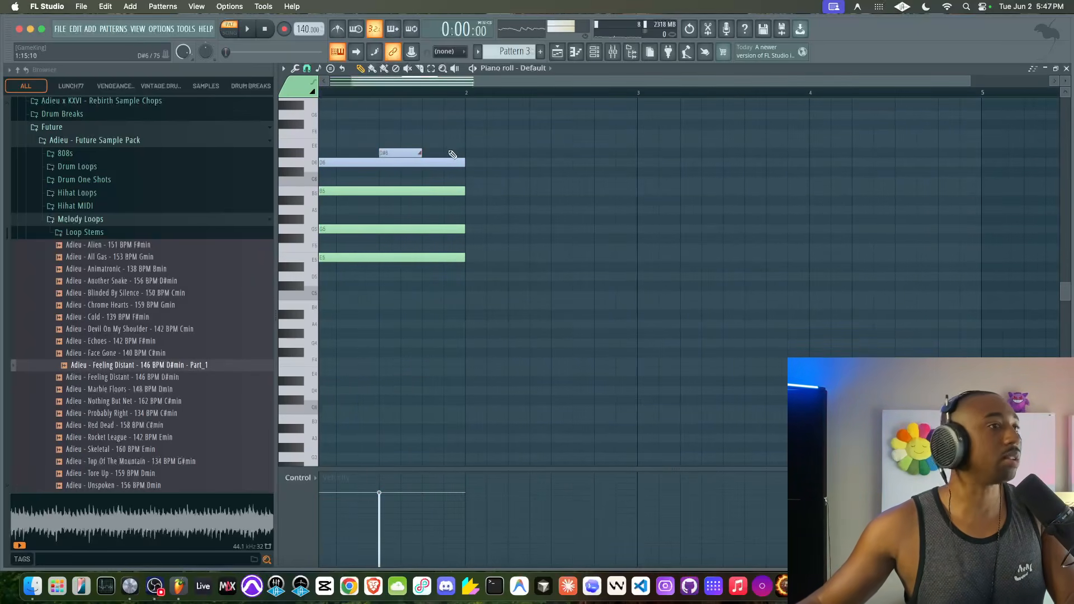
# - Play the chord with its color 5 slide, and add a four-step D6 slide note in the same color at step 13
pyautogui.scroll(-4, 434, 159)
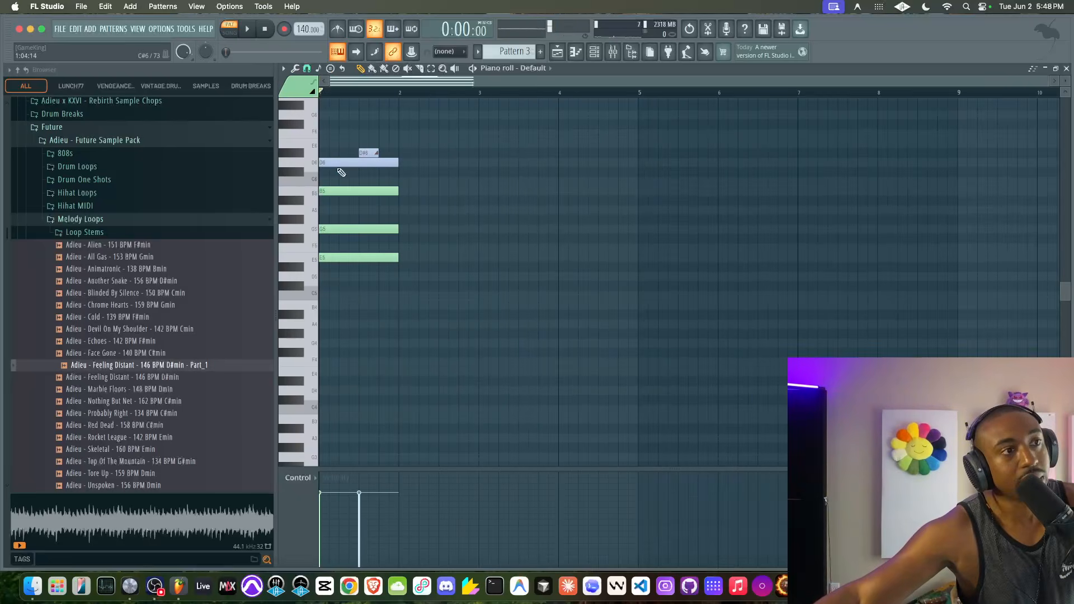
pyautogui.moveTo(338, 167); pyautogui.dragTo(341, 289)
pyautogui.click(373, 155)
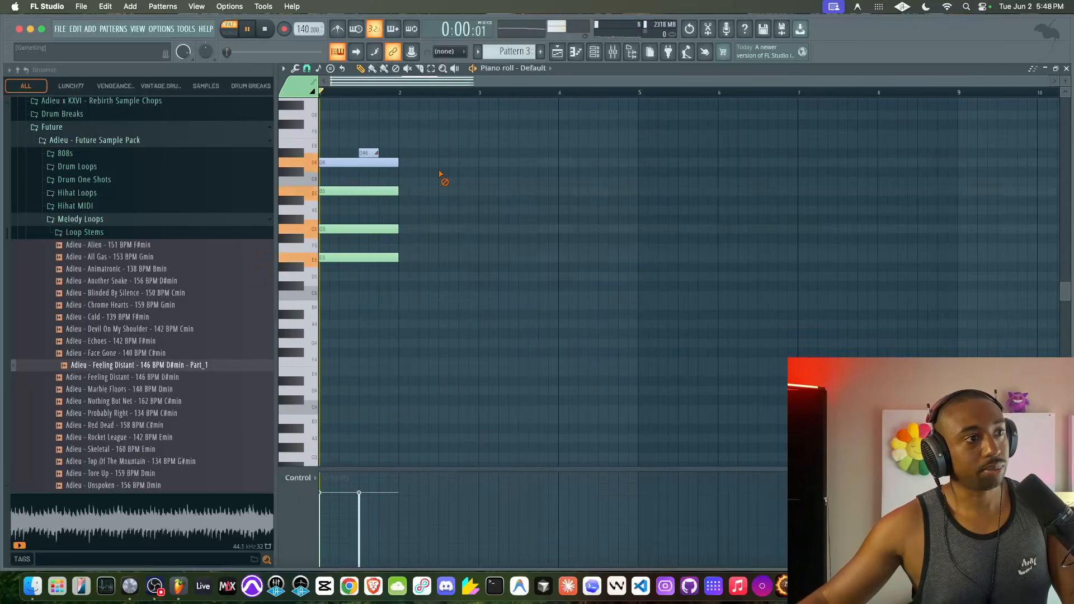
pyautogui.press('space')
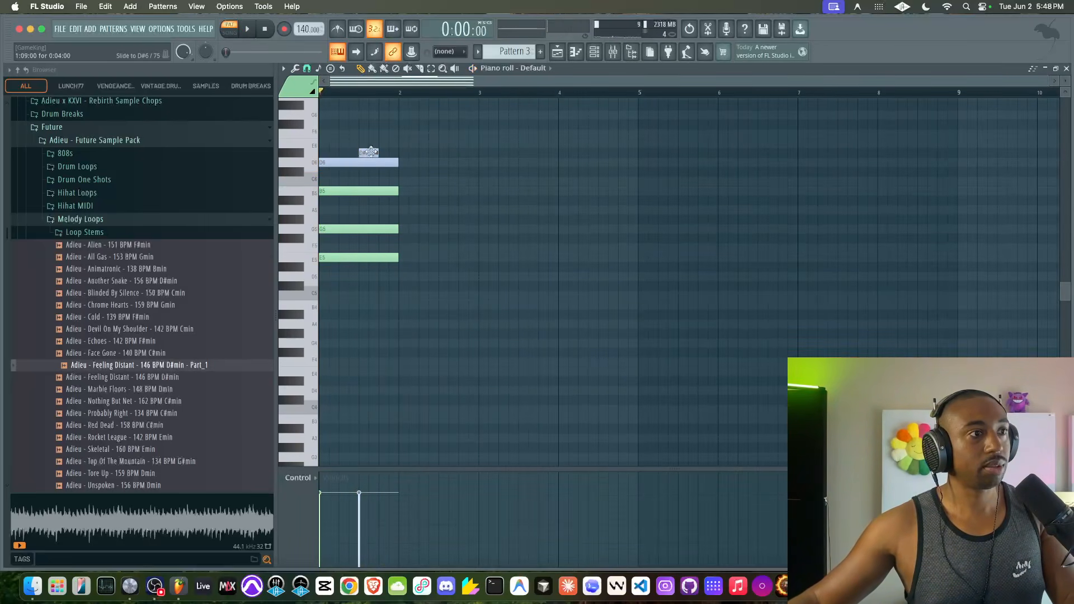
pyautogui.moveTo(376, 151); pyautogui.dragTo(385, 166)
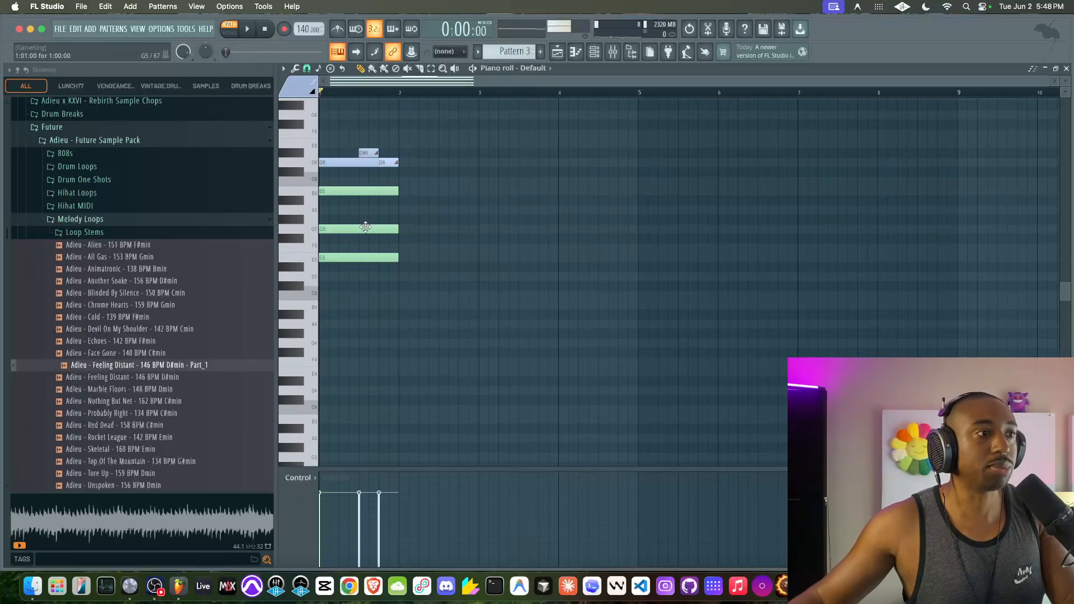
# - Set the color of the E5 chord note to 9
pyautogui.doubleClick(355, 260)
pyautogui.click(608, 280)
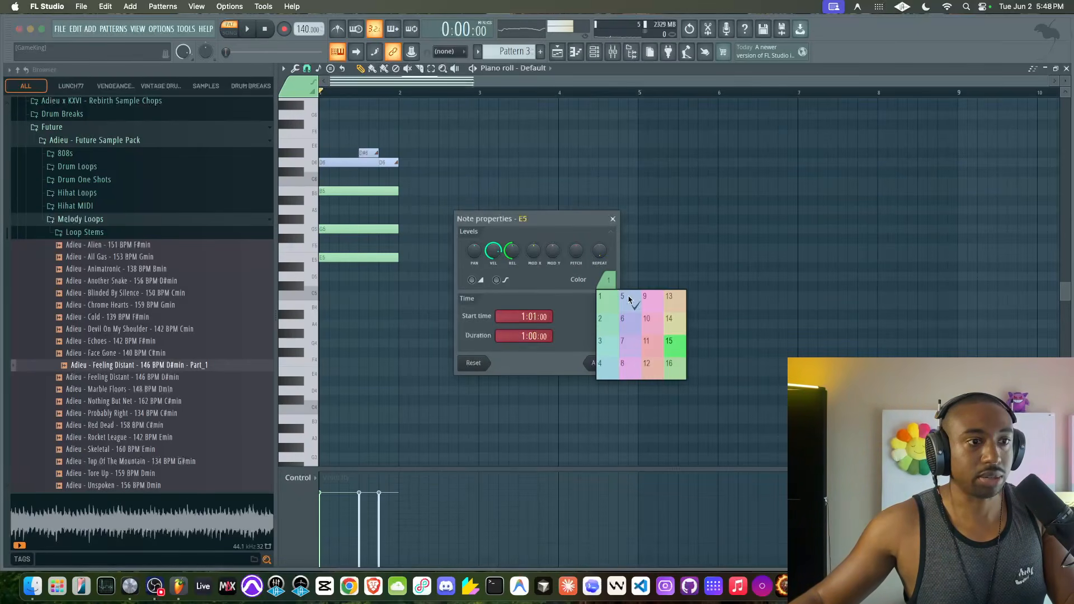
pyautogui.click(650, 300)
pyautogui.click(608, 362)
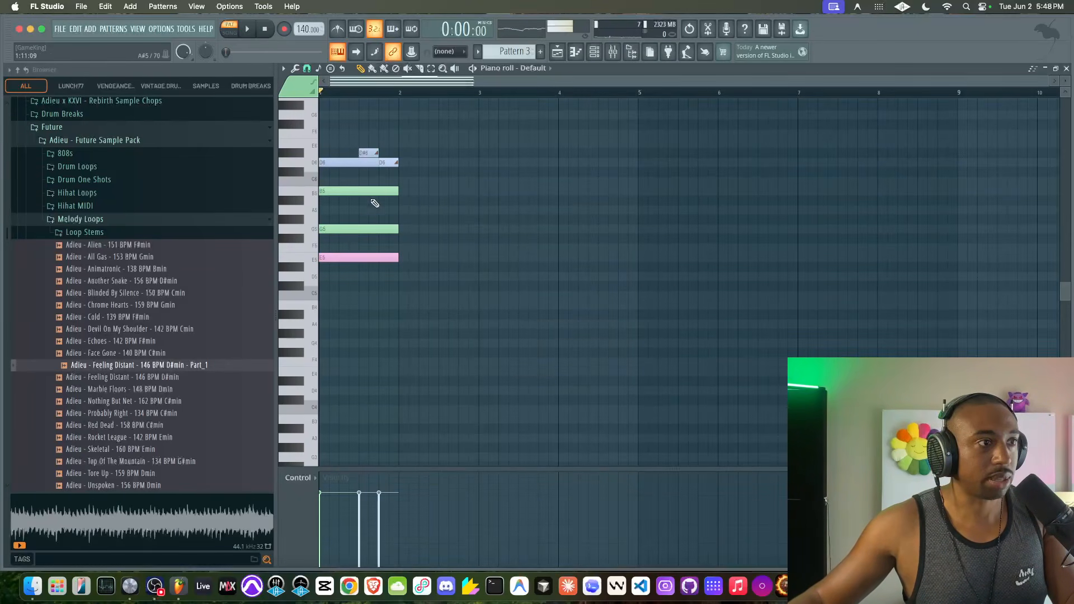
# - Add a four-step D5 slide note at step 13 and set its color to 9
pyautogui.moveTo(380, 163); pyautogui.dragTo(385, 278)
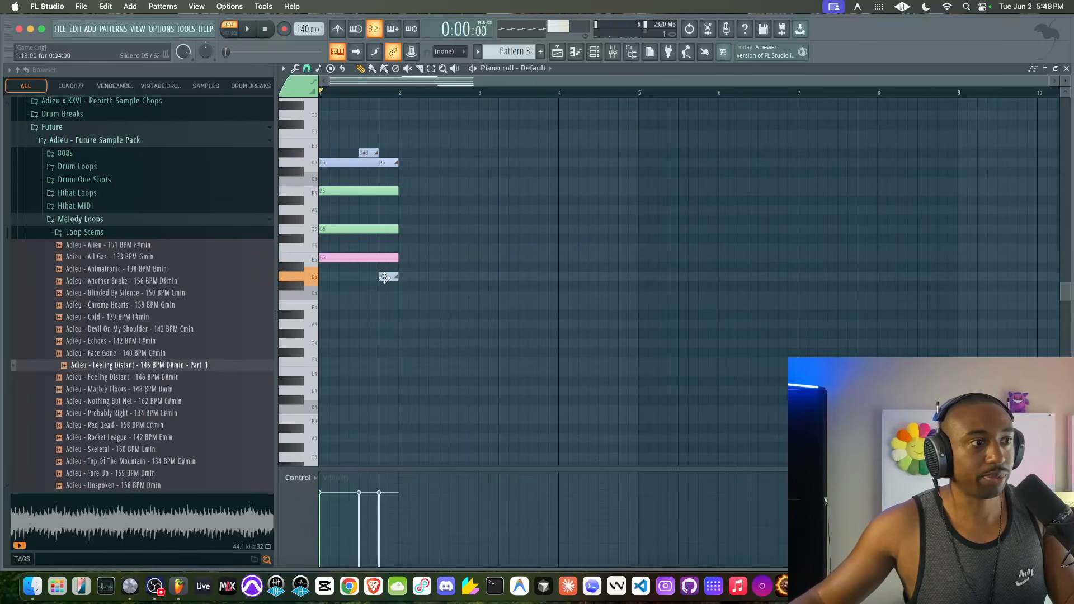
pyautogui.doubleClick(384, 278)
pyautogui.click(604, 281)
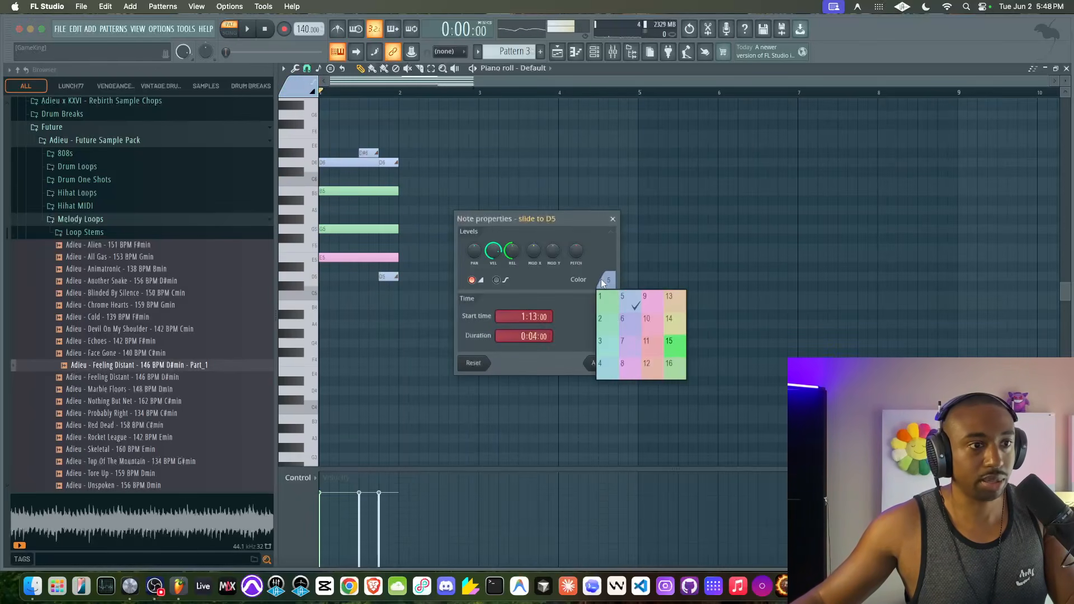
pyautogui.click(647, 303)
pyautogui.click(607, 362)
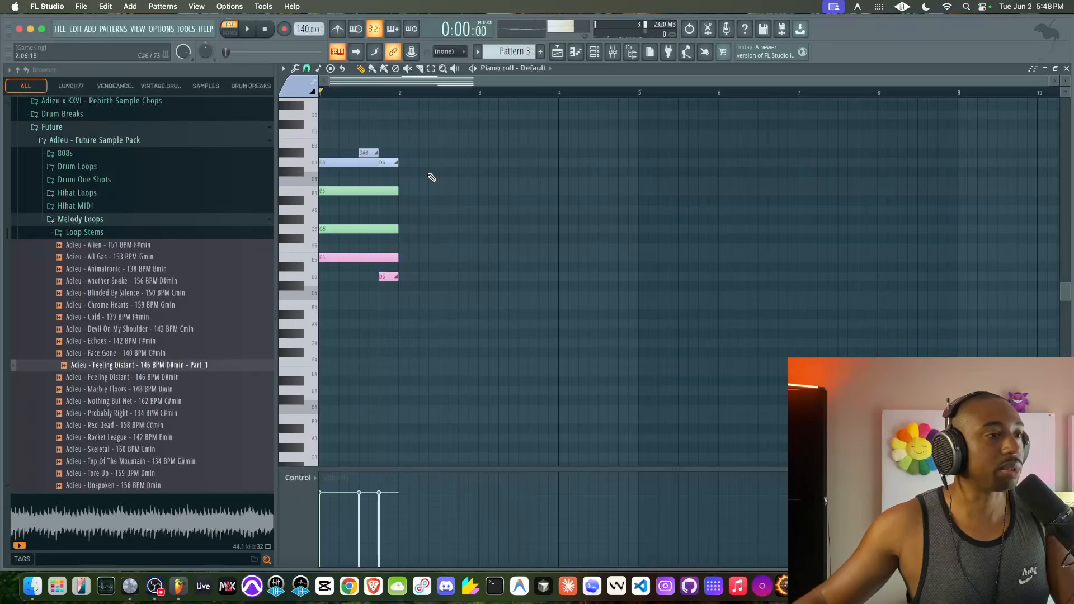
# - Play the chord and raise the color 5 slide notes to F#6 at step 9 and D#6 at step 13
pyautogui.press('space')
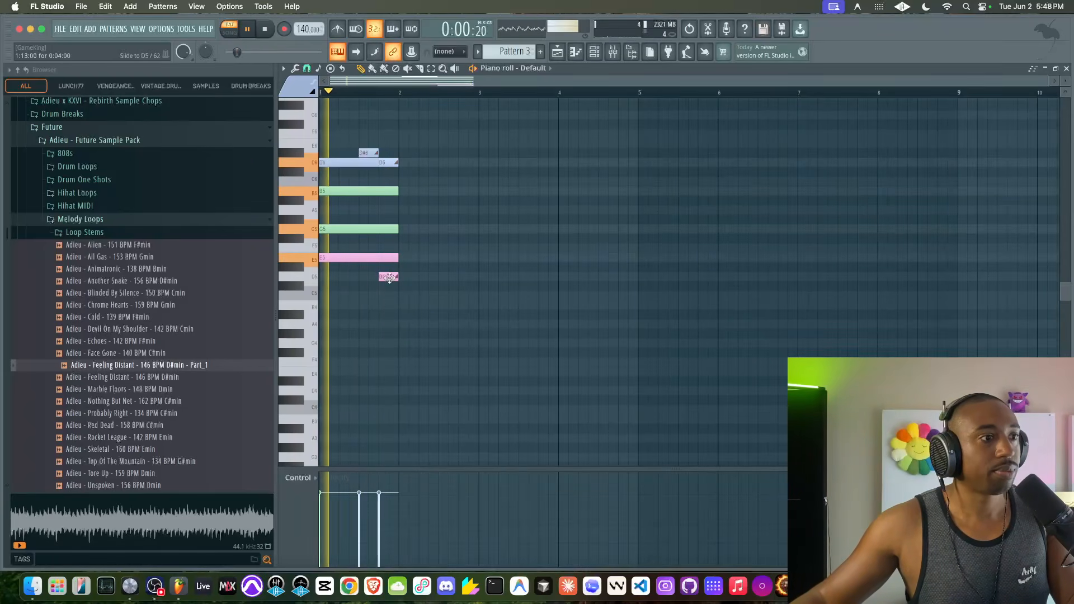
pyautogui.press('space')
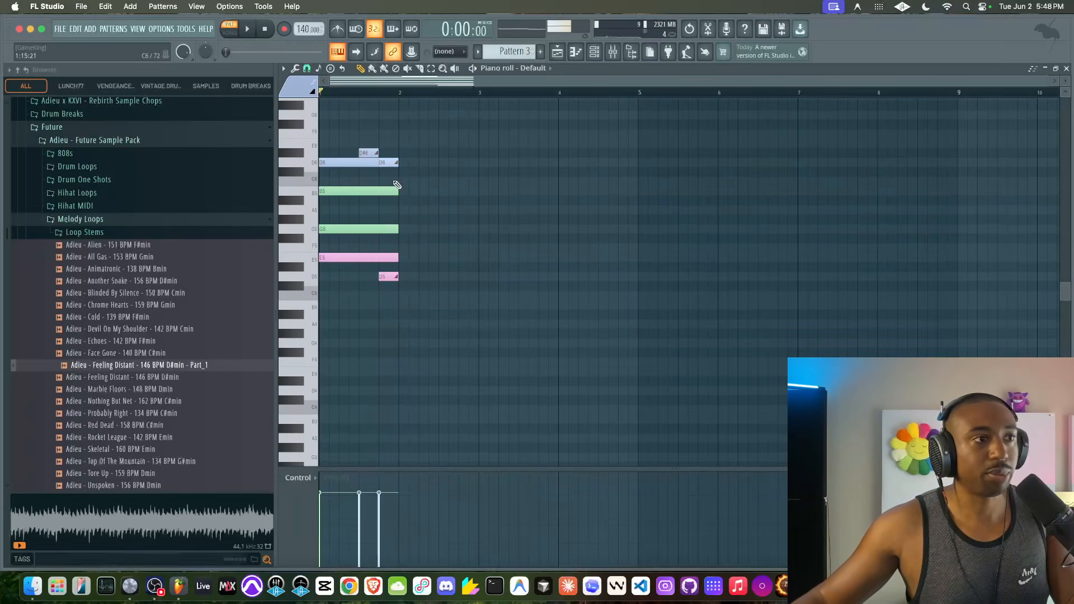
pyautogui.press('space')
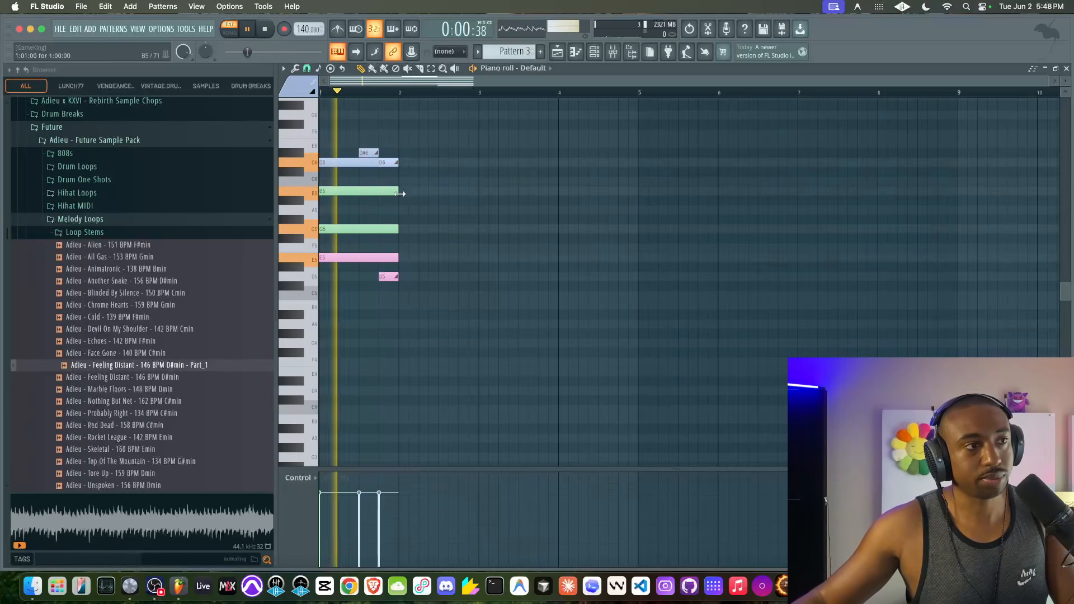
pyautogui.moveTo(364, 152); pyautogui.dragTo(366, 123)
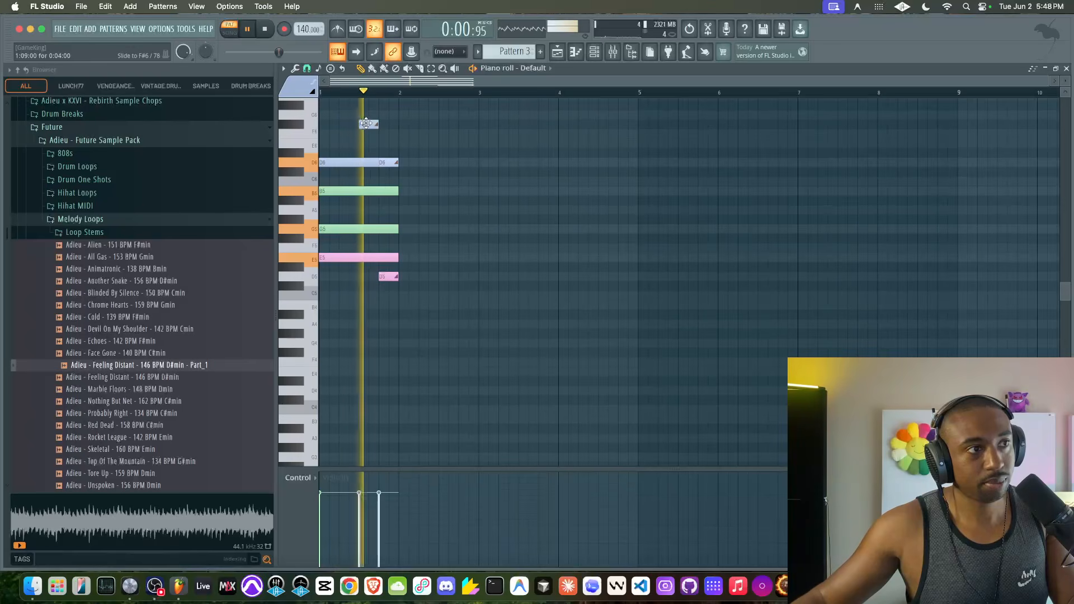
pyautogui.moveTo(386, 162)
pyautogui.mouseDown()
pyautogui.moveTo(386, 142)
pyautogui.moveTo(385, 157)
pyautogui.mouseUp()
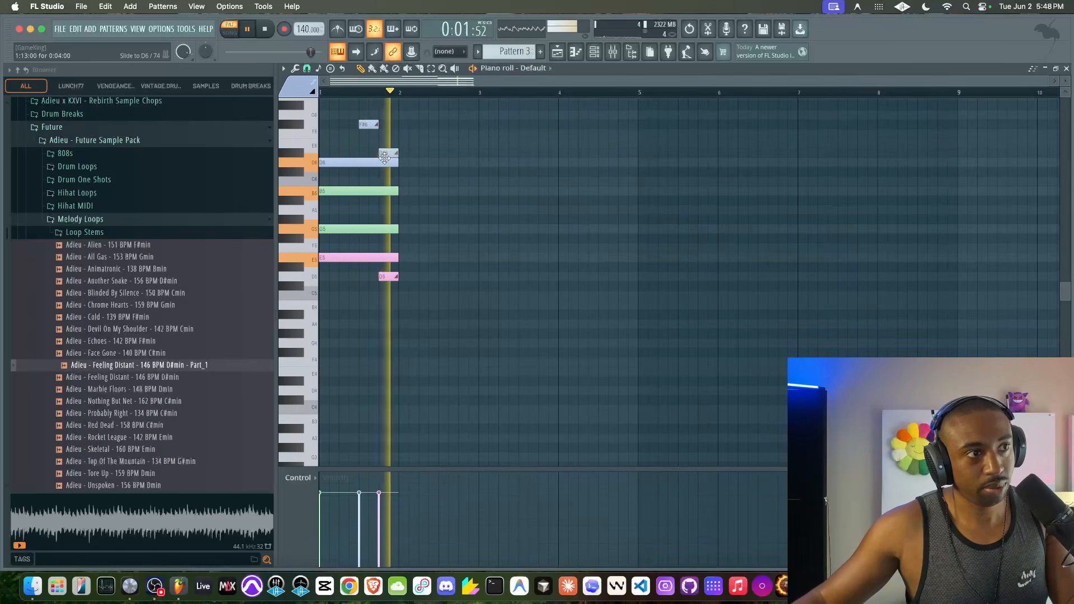
pyautogui.press('space')
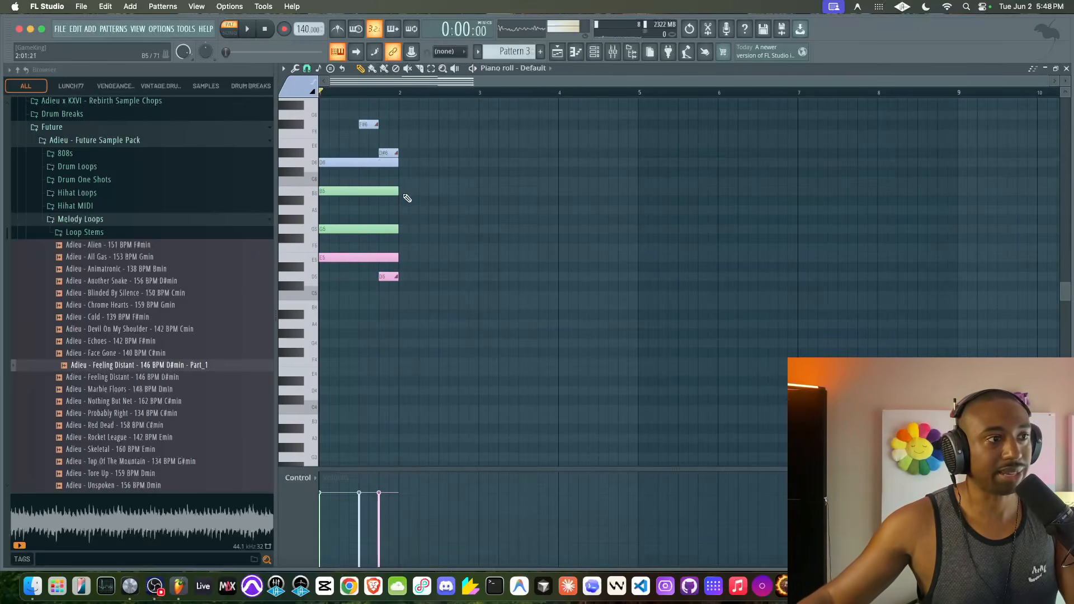
# - Replace the D5 slide with two-step color 9 slides, B4 at step 9 and C5 at step 13, and play the chord
pyautogui.press('space')
pyautogui.moveTo(388, 276); pyautogui.dragTo(366, 304)
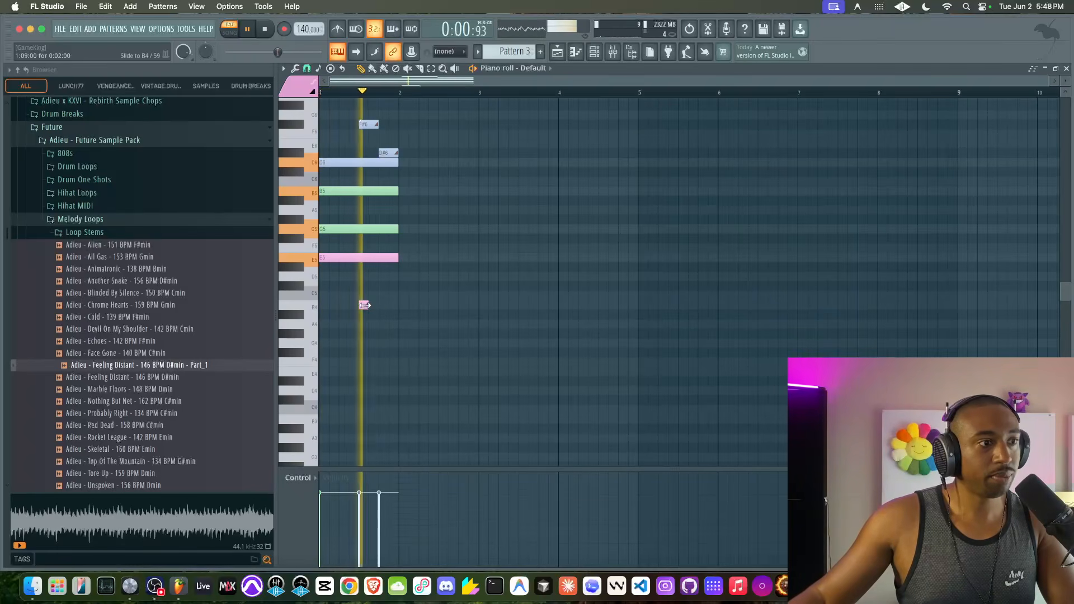
pyautogui.click(364, 314)
pyautogui.press('space')
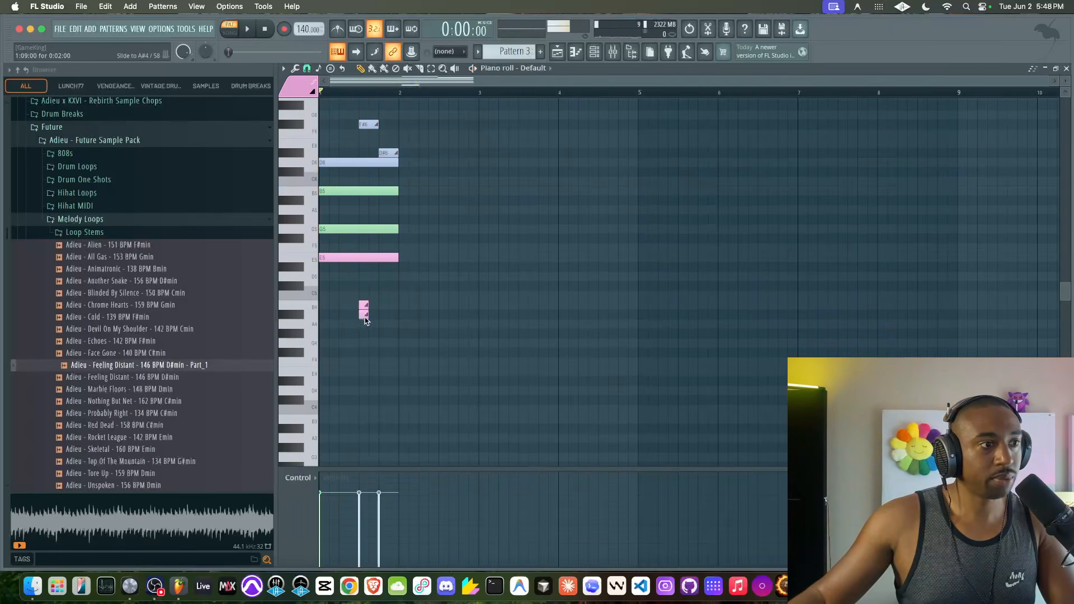
pyautogui.moveTo(375, 319); pyautogui.dragTo(384, 297)
pyautogui.press('space')
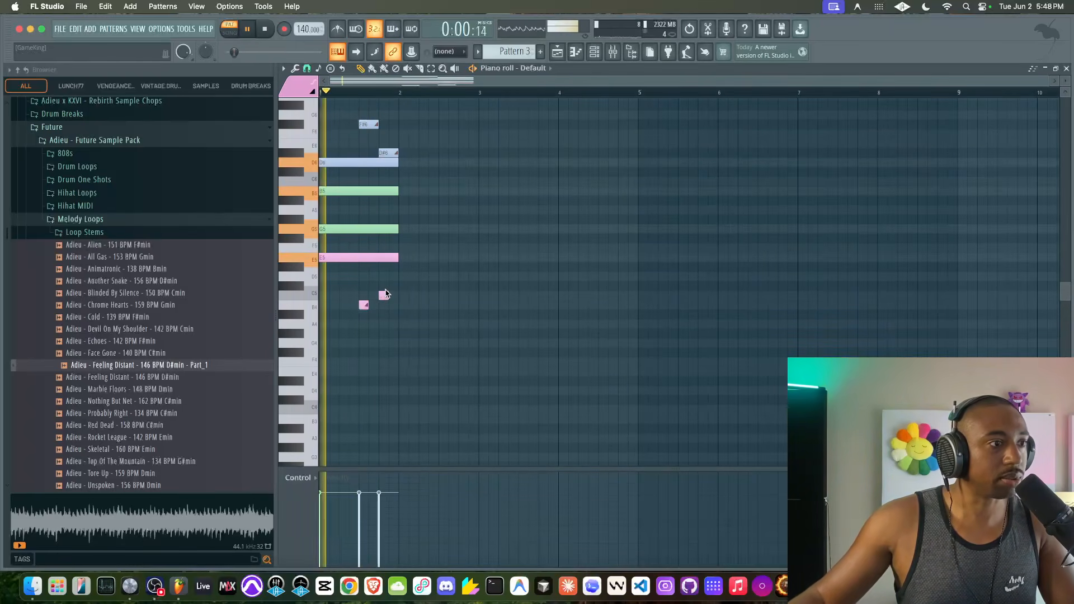
pyautogui.press('space')
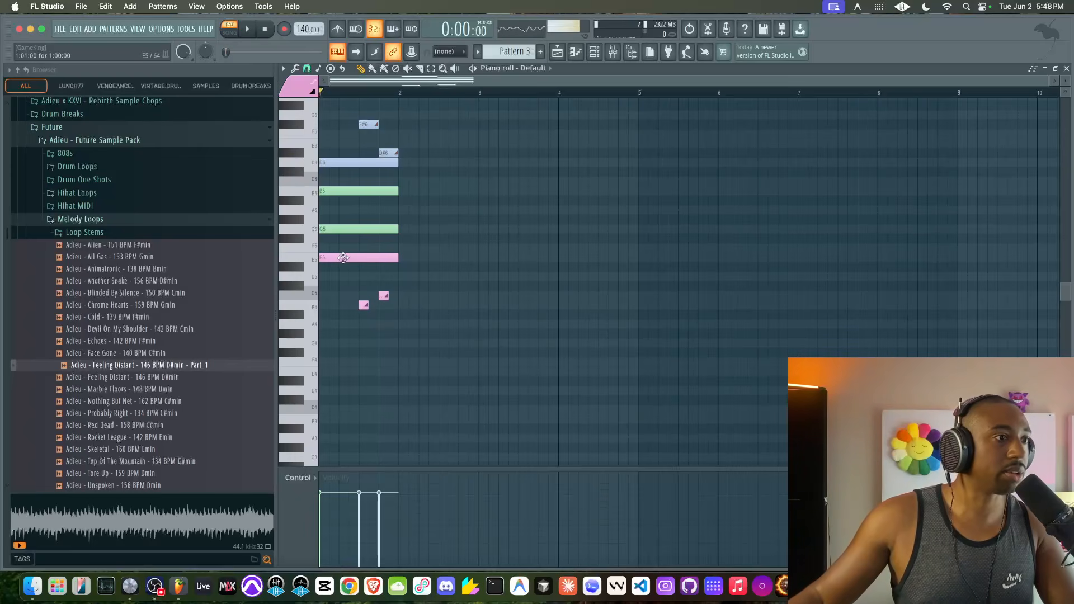
# - Lengthen the B4 and C5 slide notes to four steps each during playback
pyautogui.press('space')
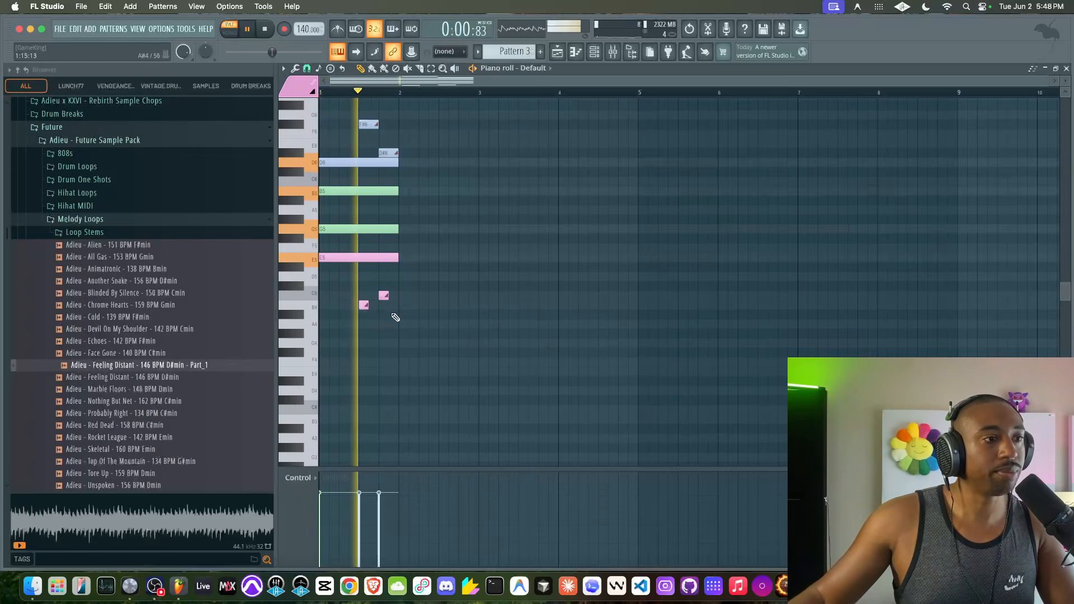
pyautogui.moveTo(388, 295)
pyautogui.mouseDown()
pyautogui.moveTo(398, 296)
pyautogui.moveTo(378, 305)
pyautogui.mouseUp()
pyautogui.press('space')
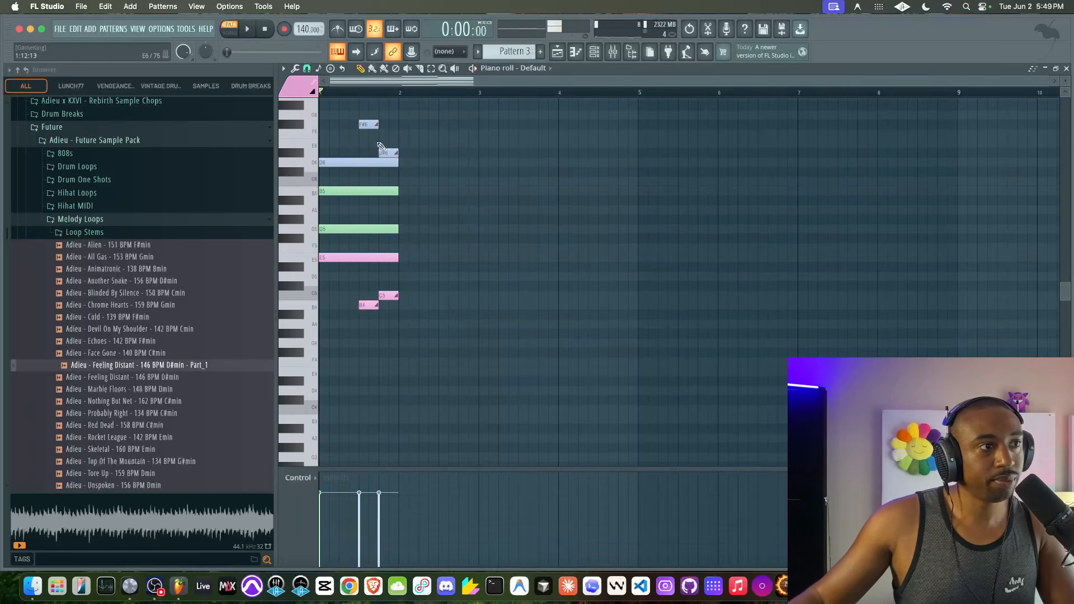
# - Move the D#6 slide note at step 13 up to G6 and play the chord
pyautogui.moveTo(386, 151); pyautogui.dragTo(386, 115)
pyautogui.press('space')
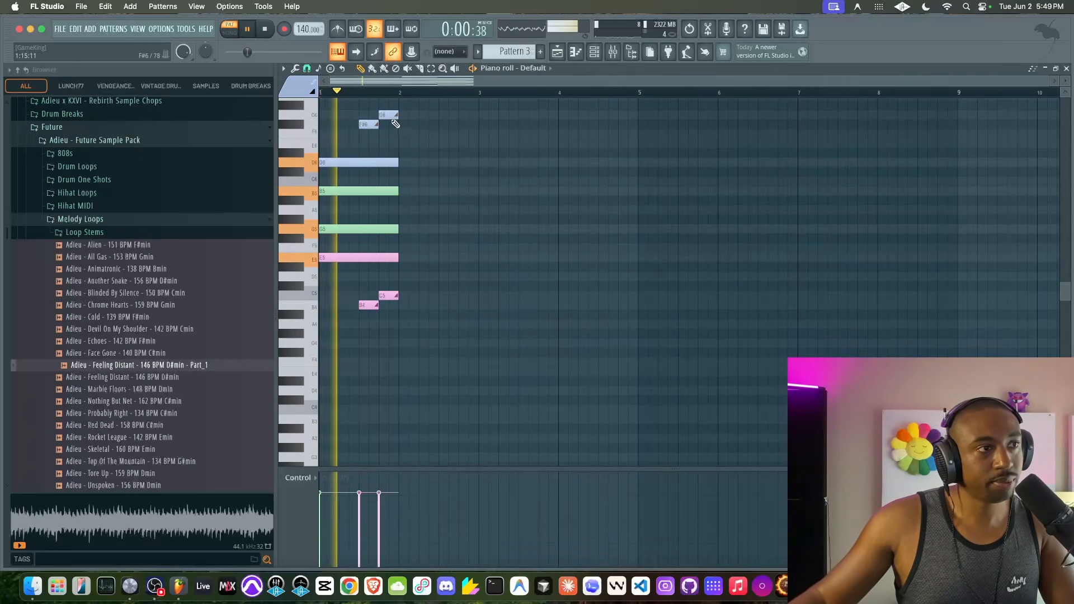
pyautogui.press('space')
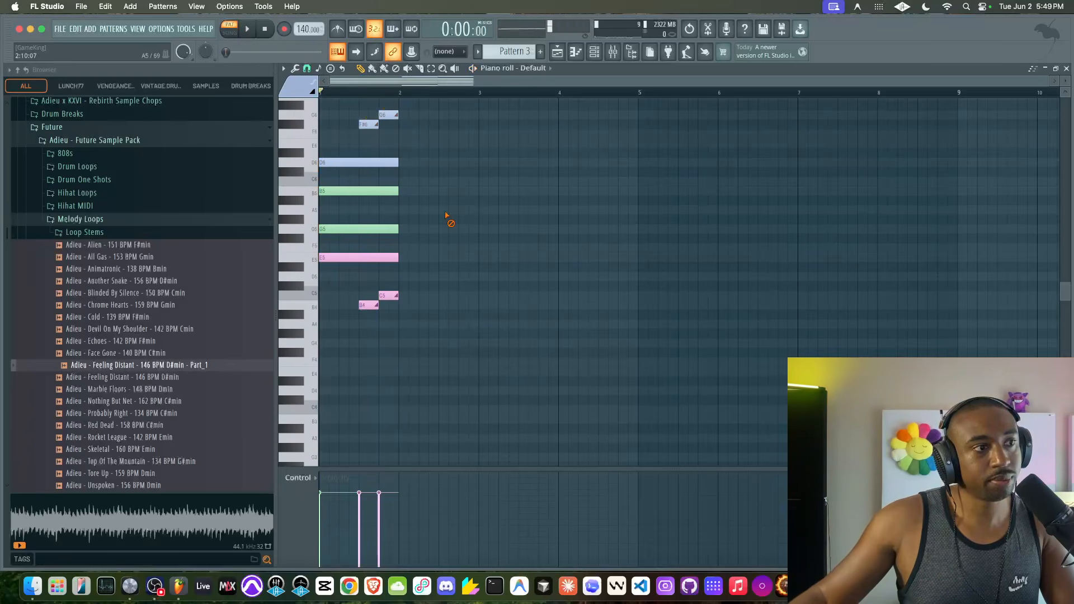
# - Transpose all the notes down one octave and play the chord
pyautogui.hotkey('ctrl', 'Down')
pyautogui.press('space')
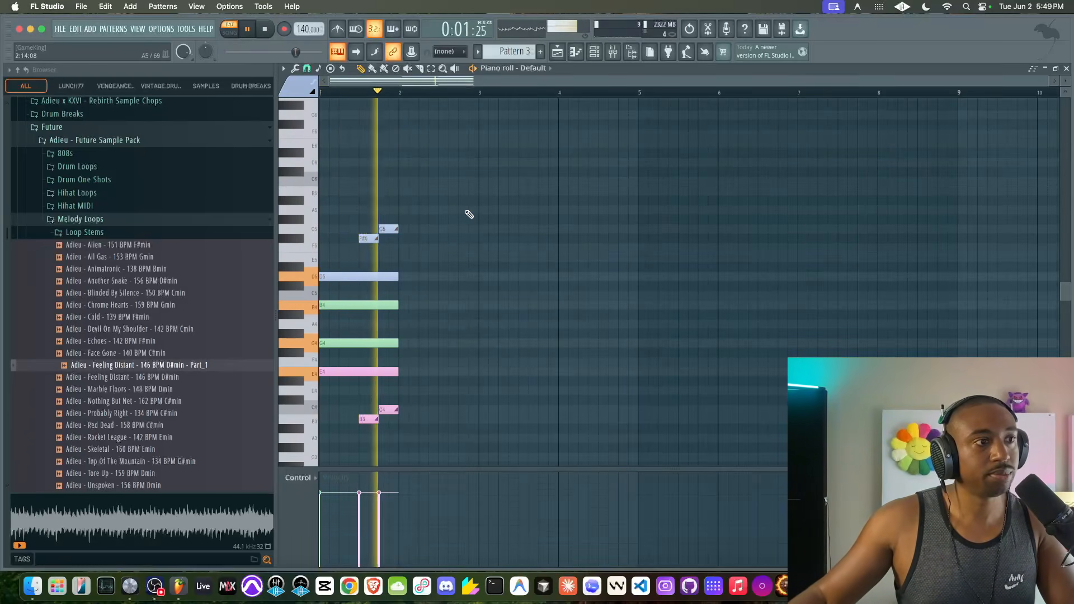
pyautogui.press('space')
# - Copy the chord and its slides into bar 2, five semitones higher with A4 as the lowest chord note, and play both bars
pyautogui.moveTo(434, 207); pyautogui.dragTo(406, 324)
pyautogui.press('space')
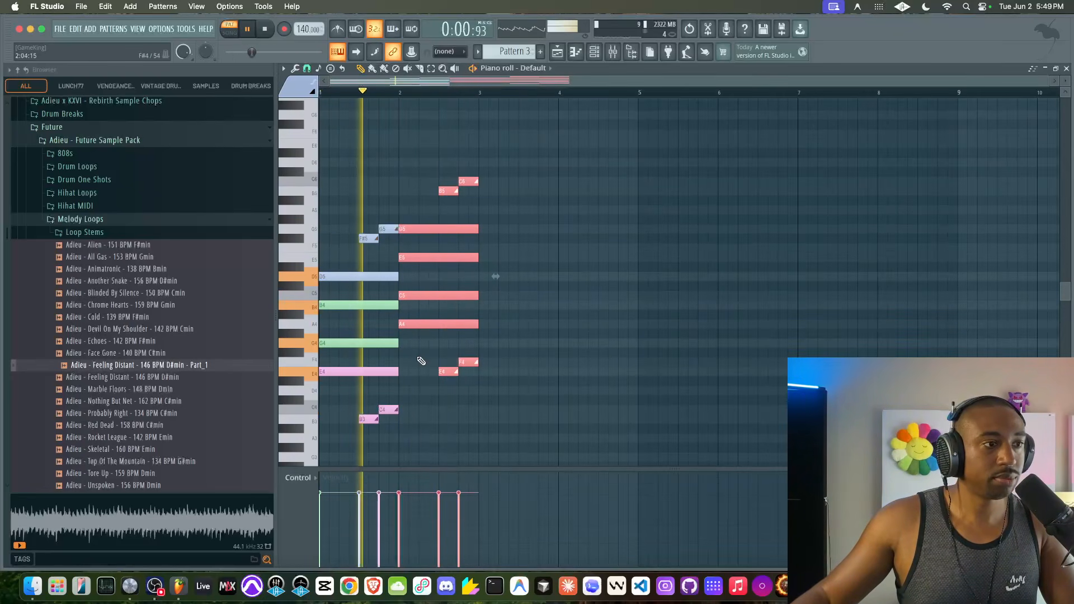
pyautogui.press('space')
# - Route the PoiZone channel to mixer insert 1 and load Wave Candy in that insert's first effect slot
pyautogui.moveTo(518, 413); pyautogui.dragTo(491, 111)
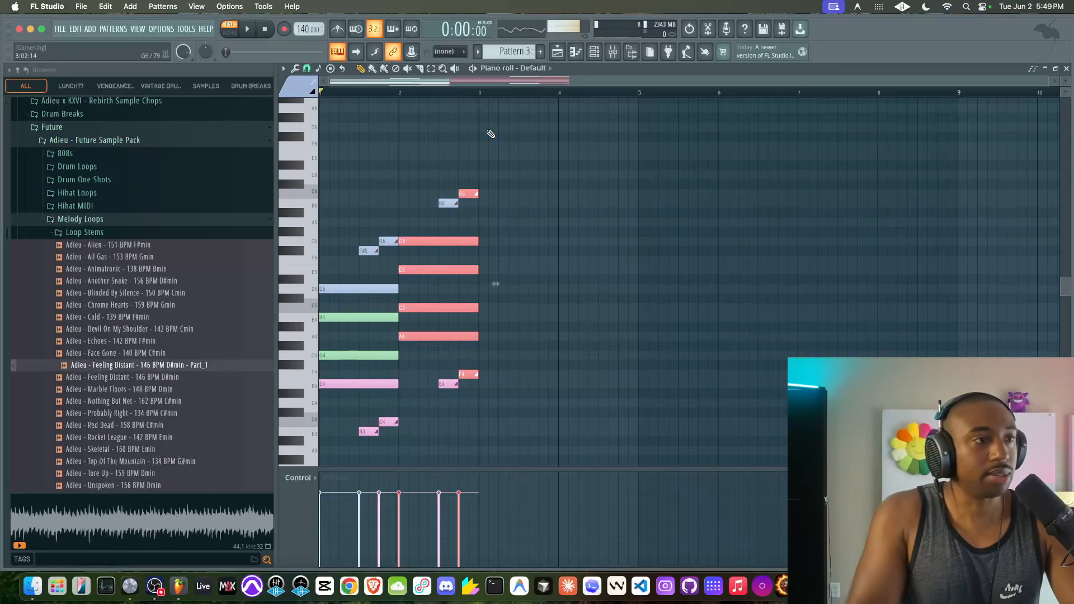
pyautogui.click(612, 52)
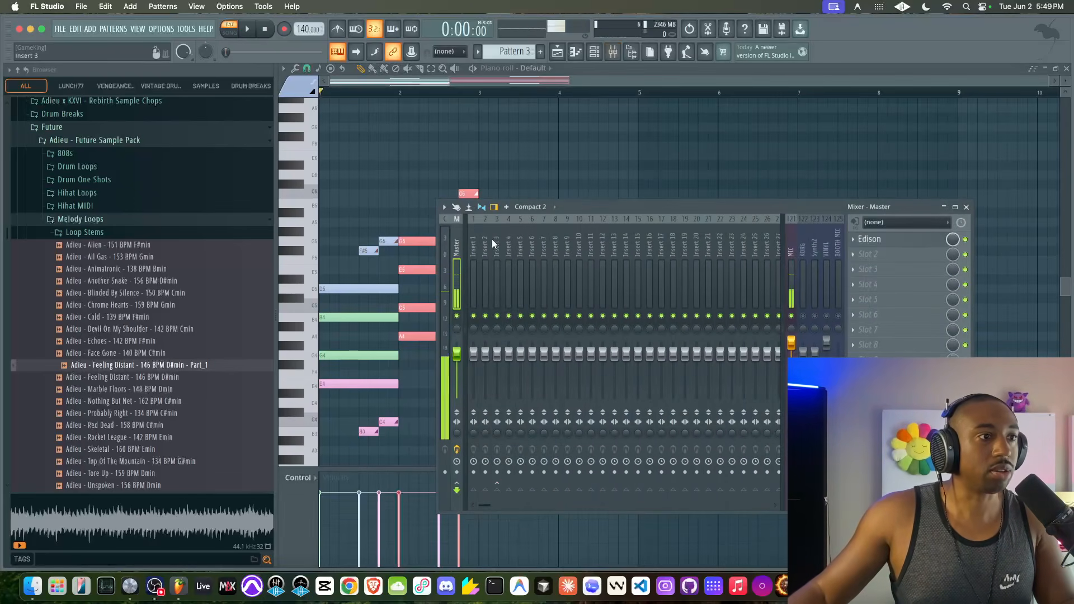
pyautogui.click(595, 52)
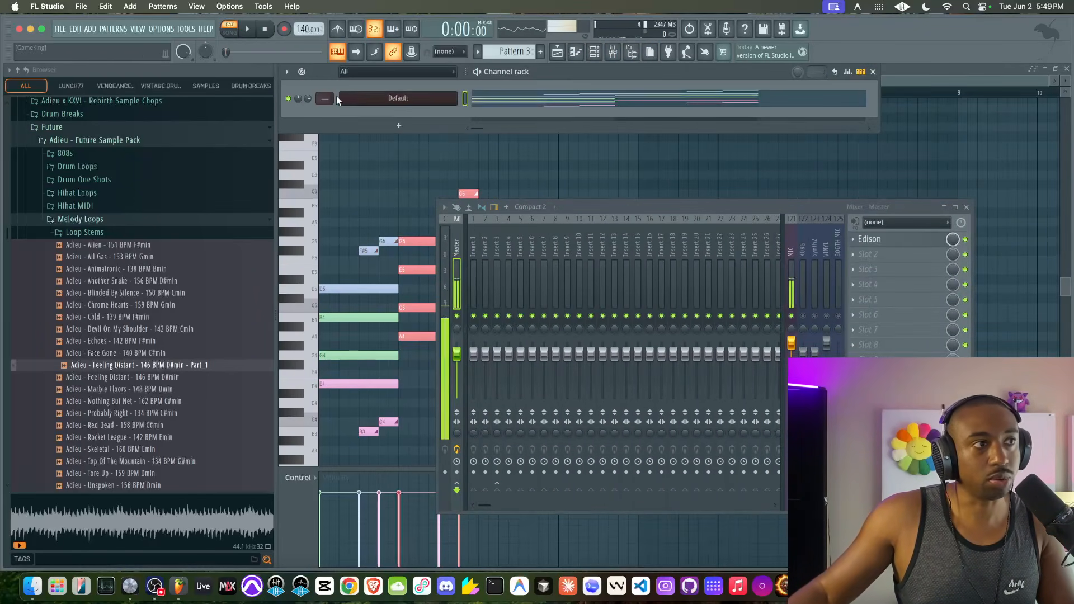
pyautogui.scroll(1, 325, 98)
pyautogui.click(886, 248)
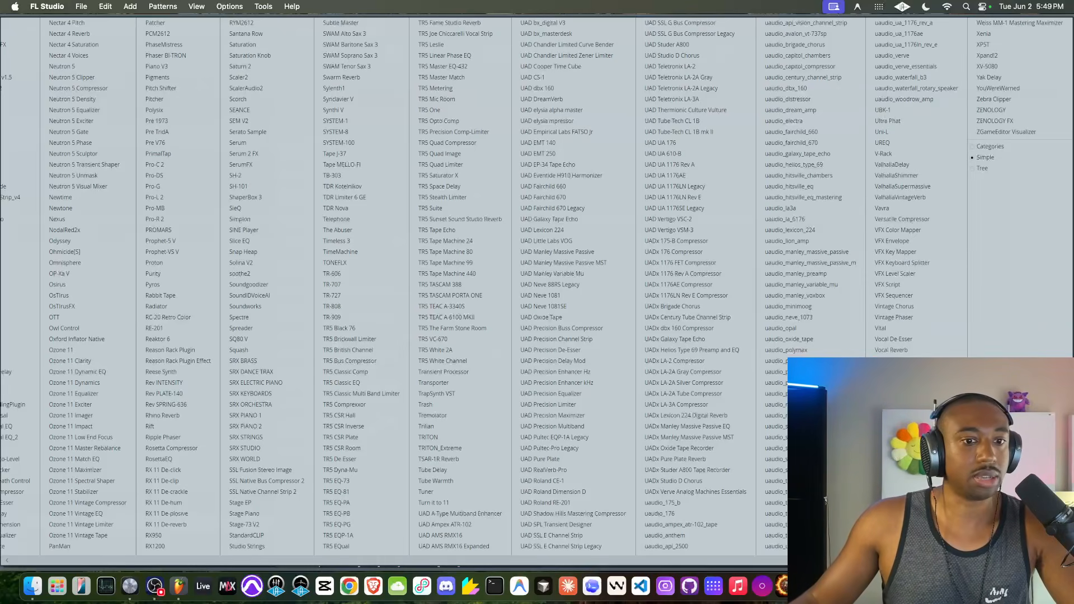
pyautogui.click(891, 448)
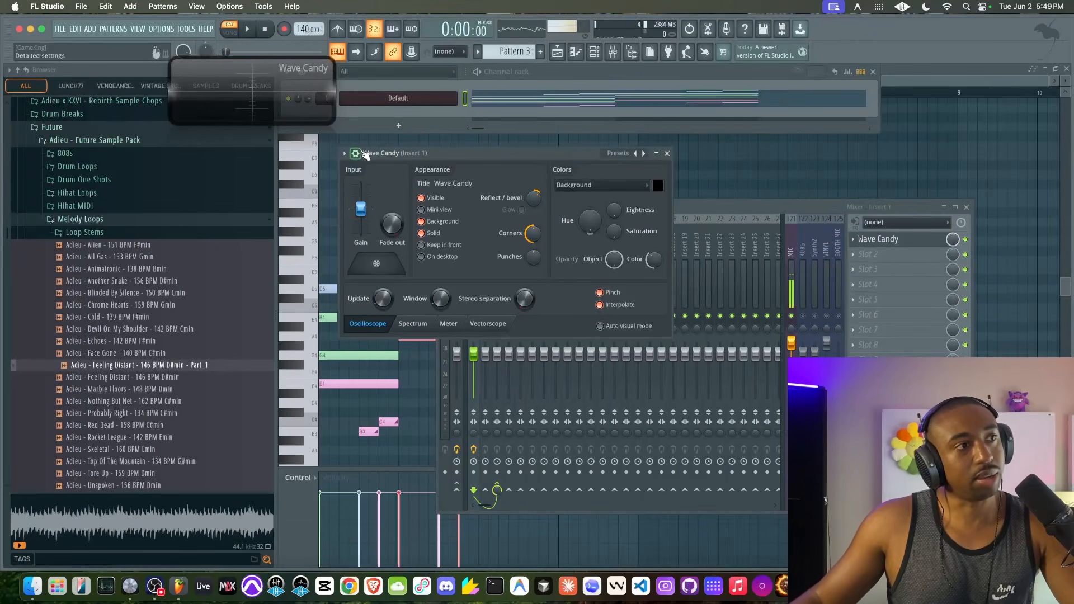
# - Set Wave Candy to Spectrum mode with a maximum resolution of 8192 bands and enlarge its floating display
pyautogui.click(413, 323)
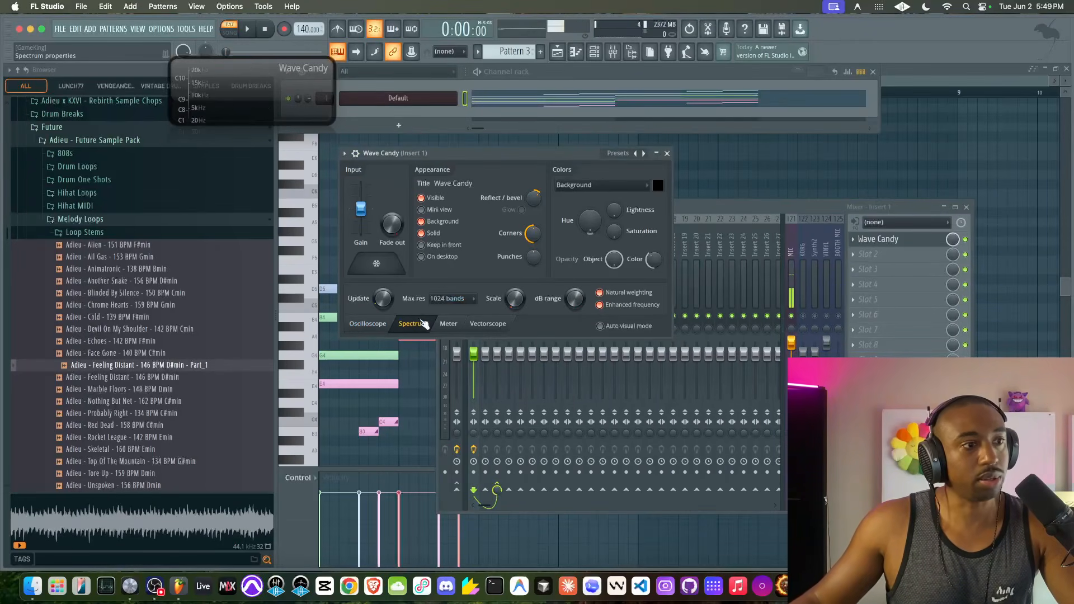
pyautogui.click(448, 298)
pyautogui.click(450, 399)
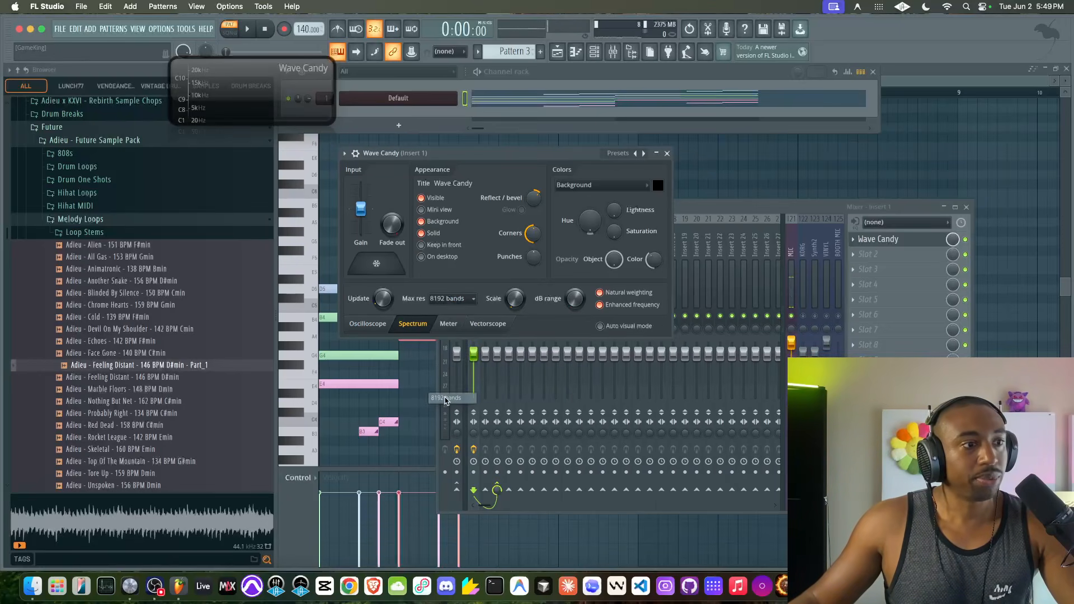
pyautogui.moveTo(332, 123); pyautogui.dragTo(274, 391)
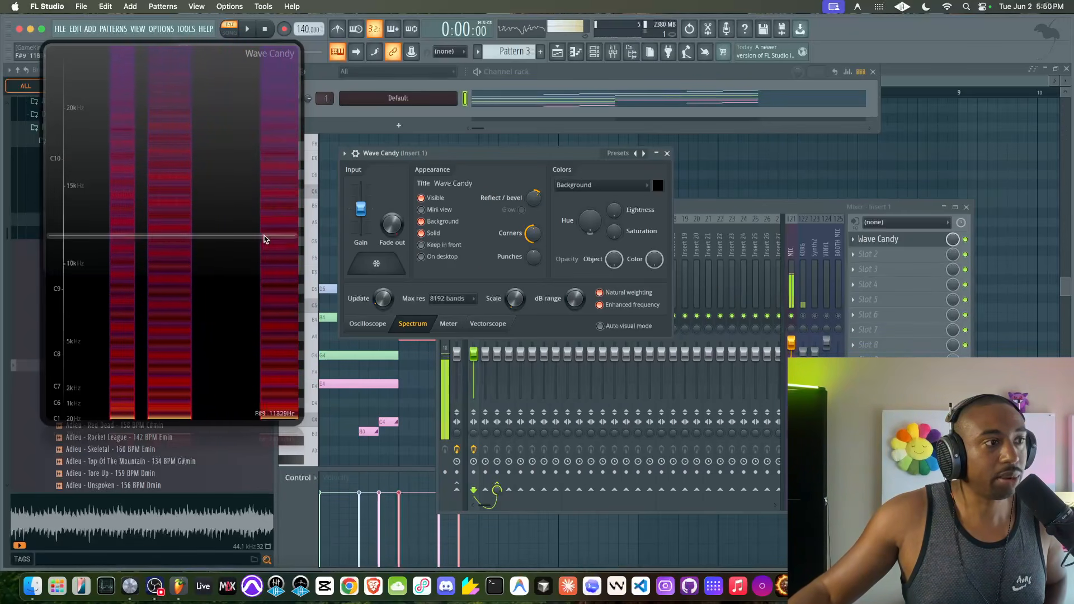
# - Check the PoiZone instrument, close it, and replace it on the channel with Serum 2
pyautogui.click(414, 99)
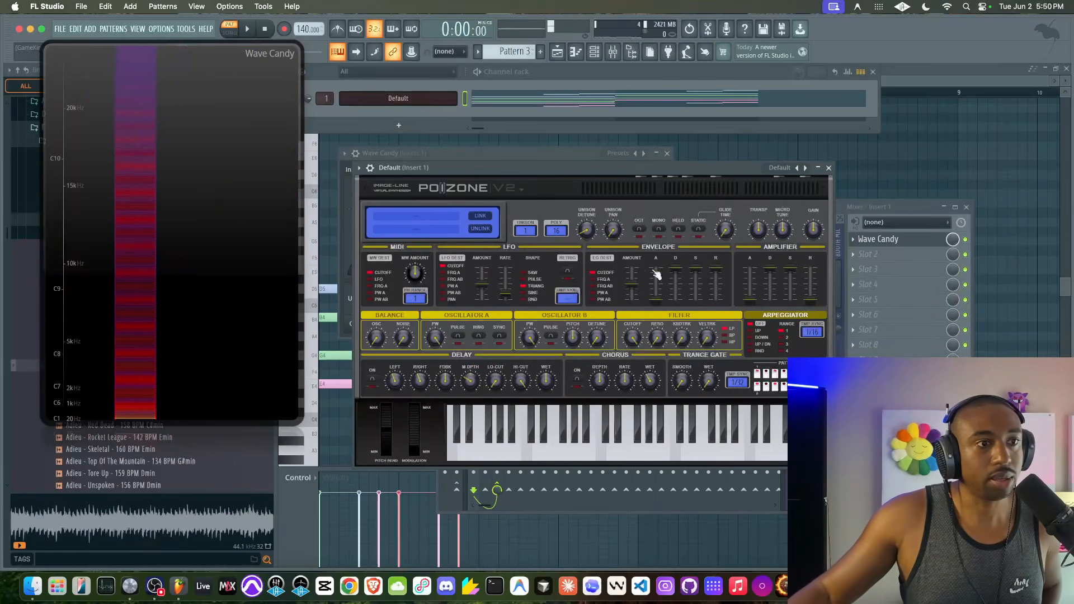
pyautogui.click(828, 168)
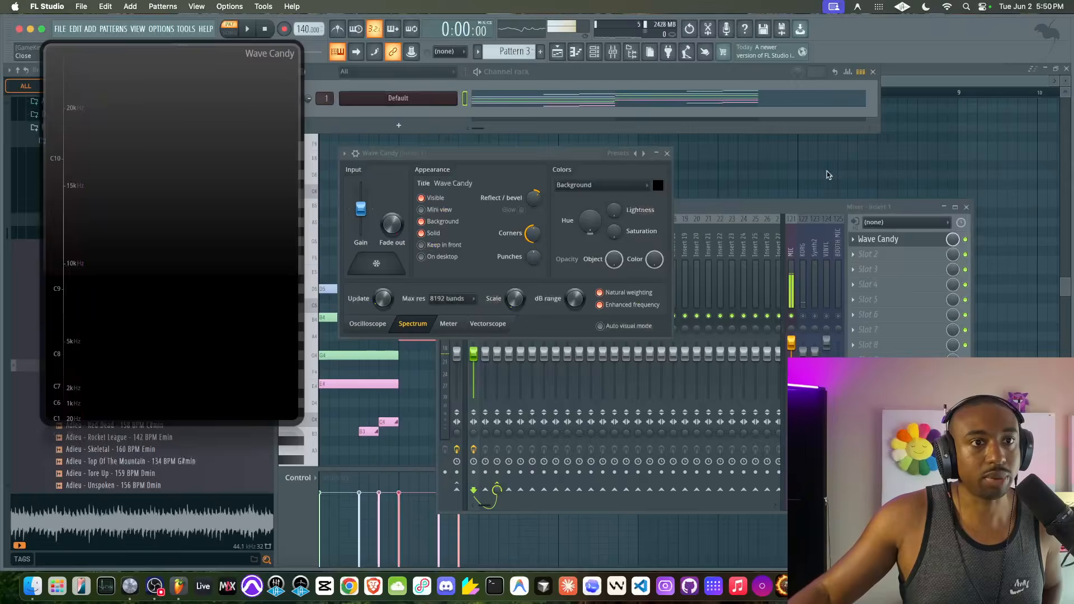
pyautogui.rightClick(422, 101)
pyautogui.moveTo(492, 206)
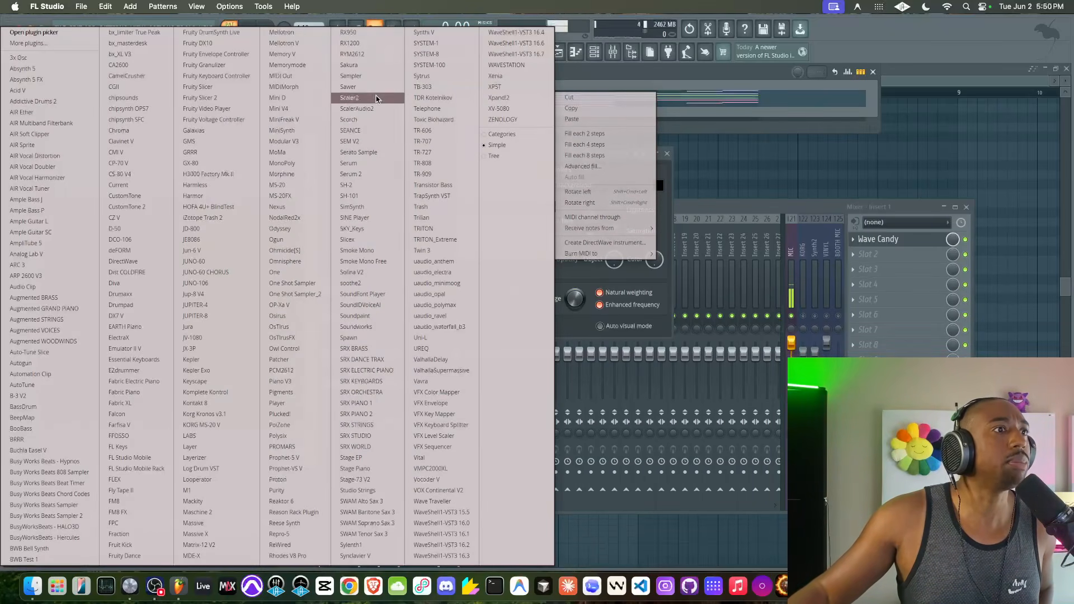
pyautogui.click(370, 174)
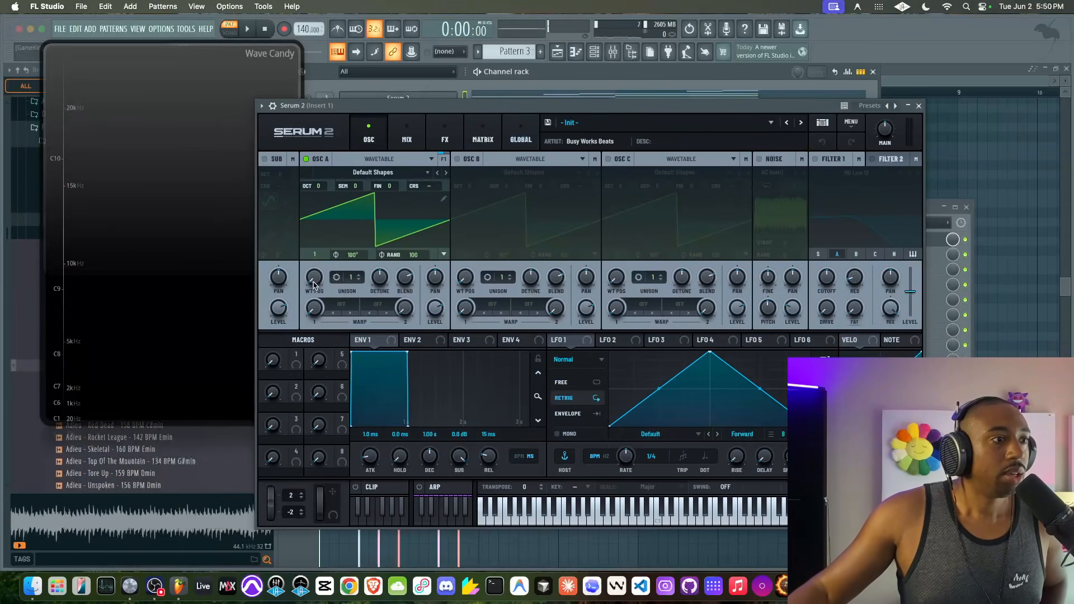
# - Play notes while switching Serum oscillator A between sine, saw and triangle, ending on the square wave at wavetable position 6
pyautogui.moveTo(312, 285); pyautogui.dragTo(312, 276)
pyautogui.moveTo(397, 104); pyautogui.dragTo(545, 101)
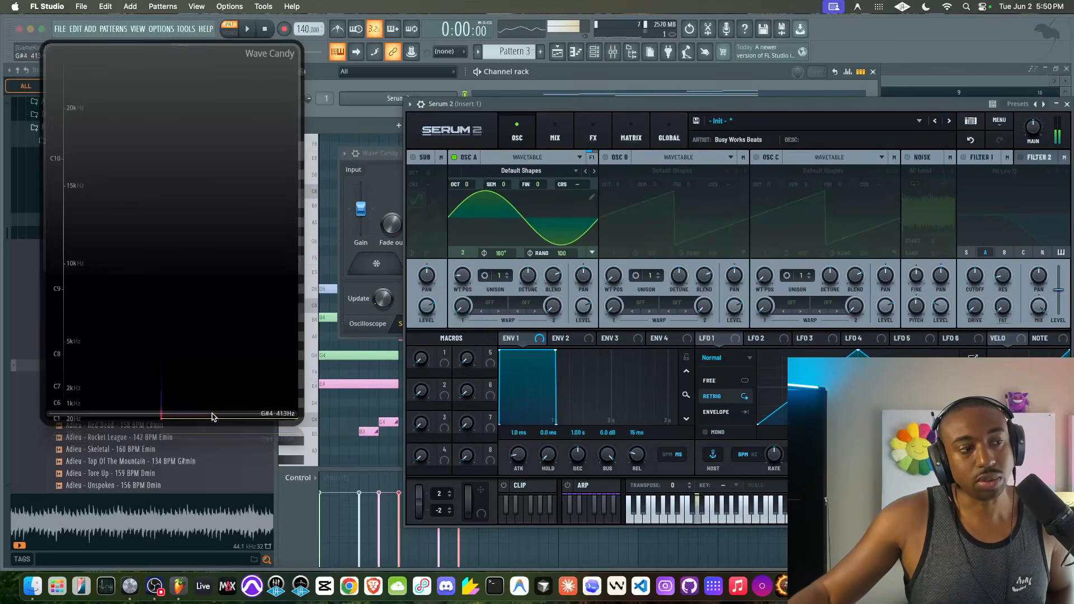
pyautogui.doubleClick(463, 276)
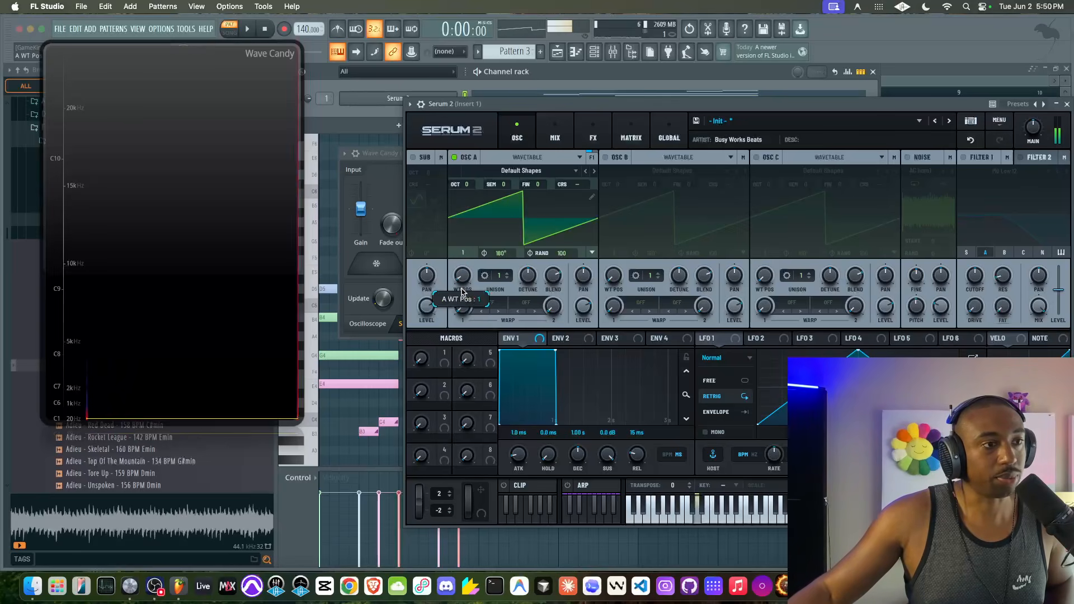
pyautogui.moveTo(465, 221); pyautogui.dragTo(471, 246)
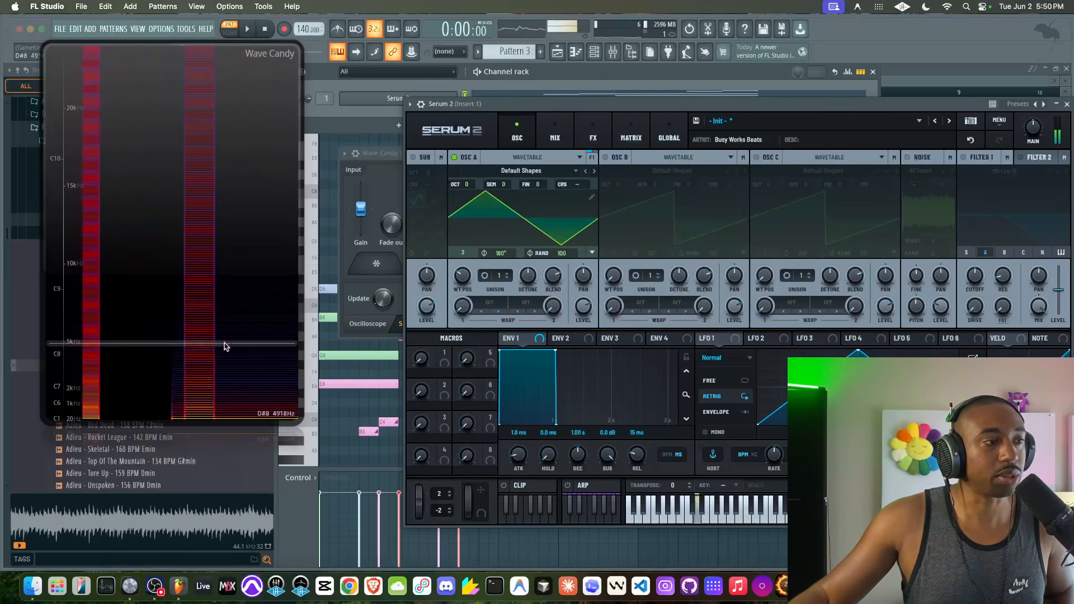
pyautogui.moveTo(463, 275); pyautogui.dragTo(469, 262)
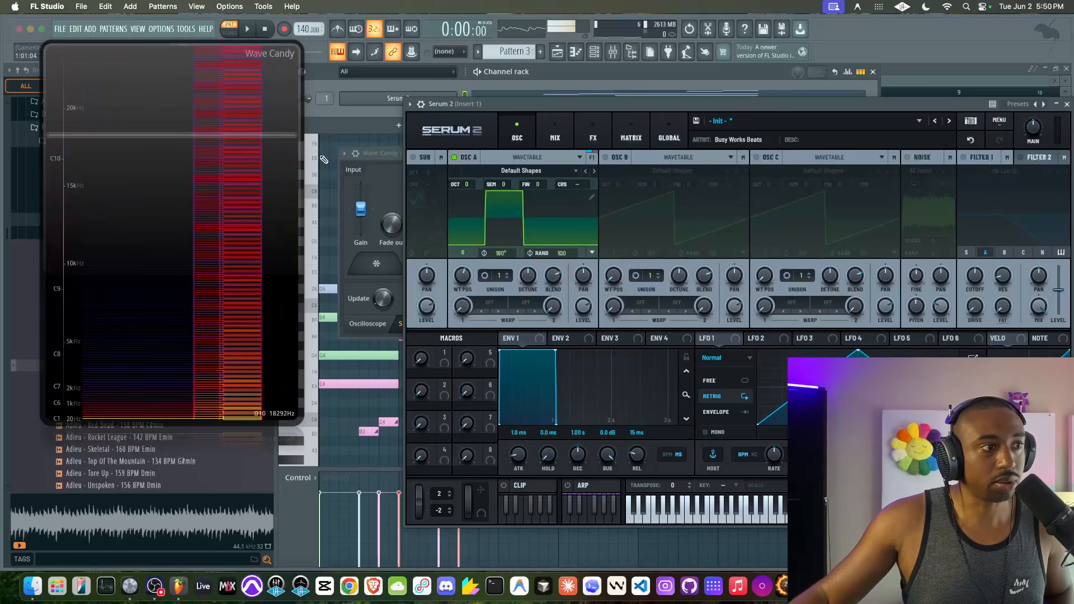
pyautogui.moveTo(818, 109); pyautogui.dragTo(643, 107)
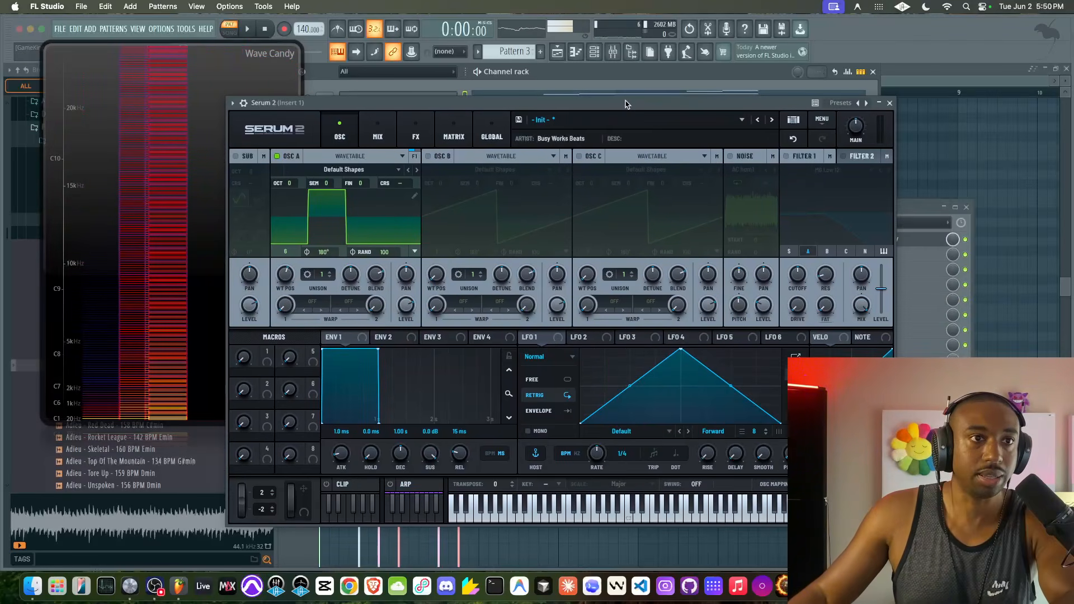
# - Bypass Wave Candy on mixer insert 1, recheck the Serum 2 instrument, and close it
pyautogui.press('Escape')
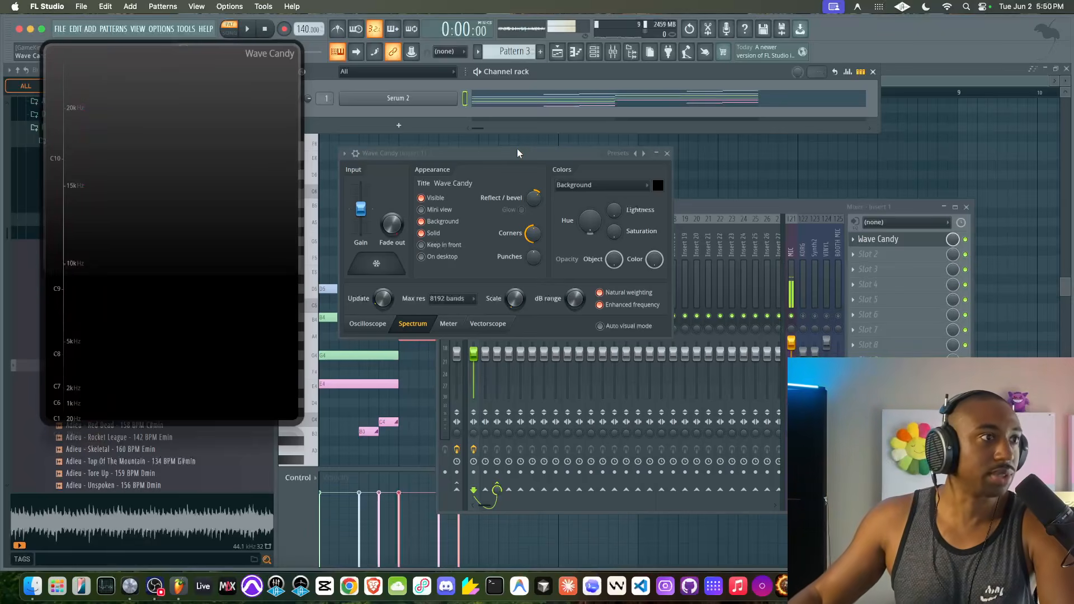
pyautogui.click(966, 240)
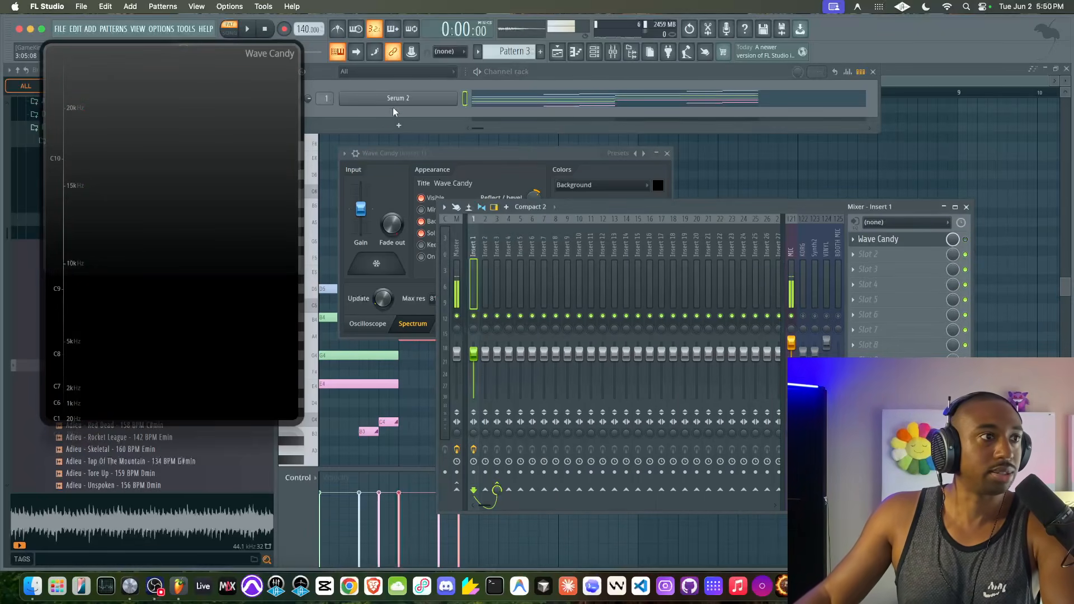
pyautogui.click(393, 100)
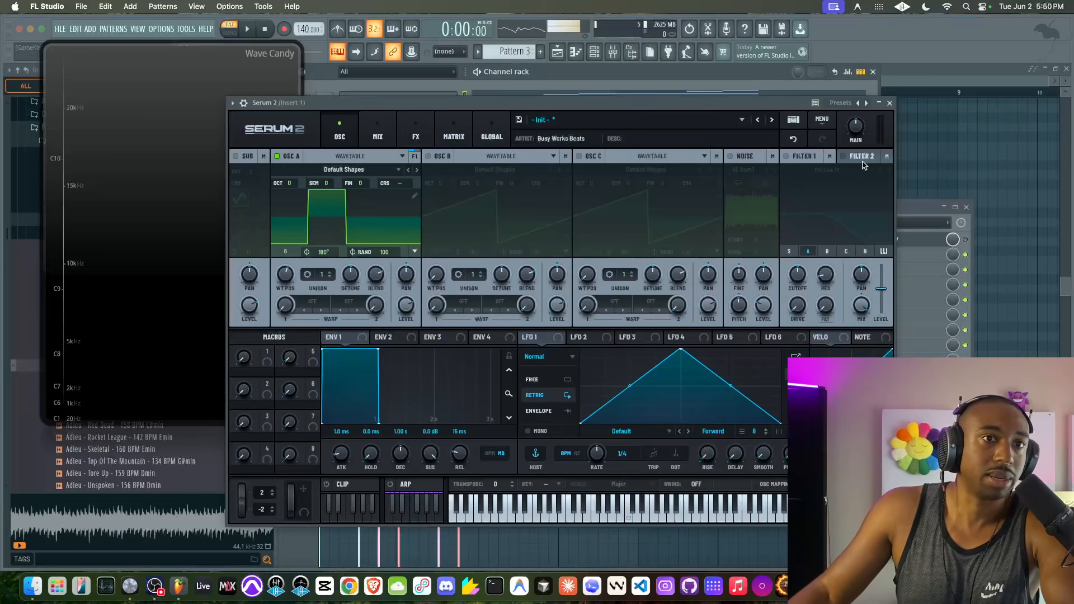
pyautogui.click(890, 103)
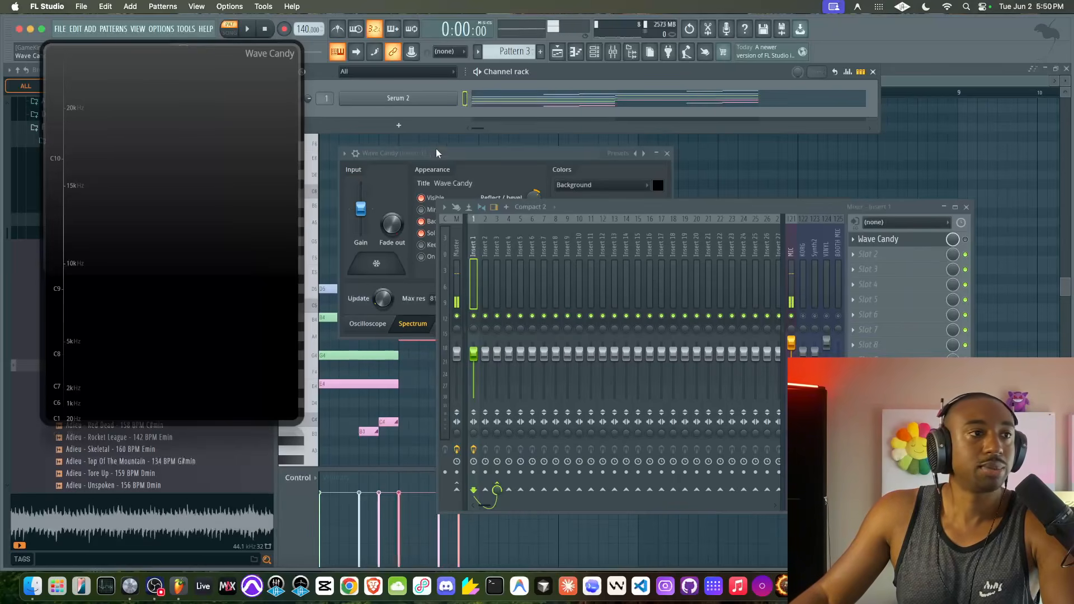
pyautogui.click(391, 100)
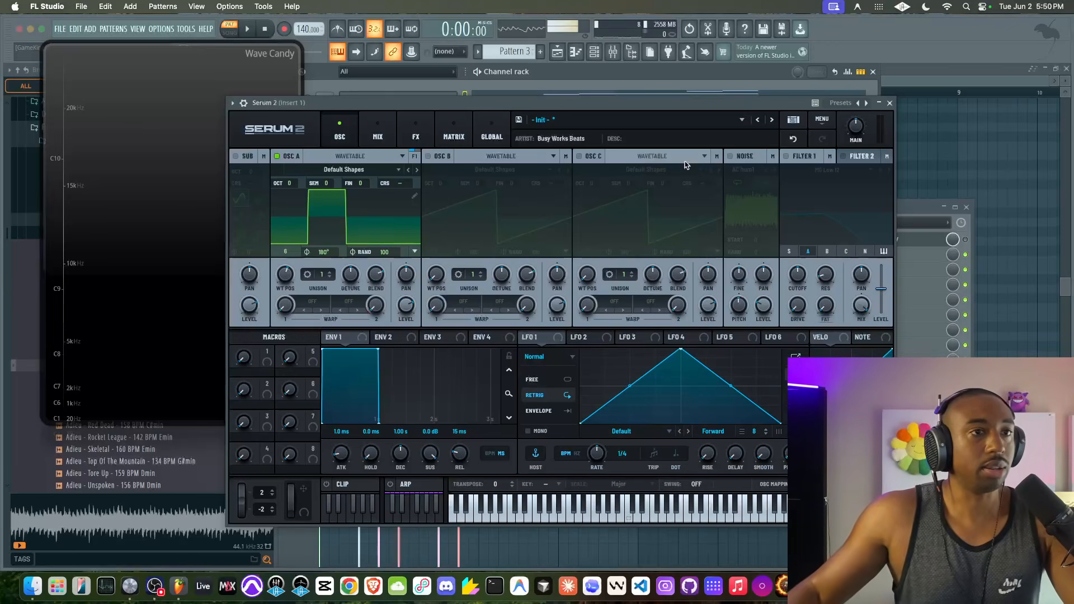
pyautogui.click(889, 103)
# - Shrink the Wave Candy display, place Adieu - Feeling Distant - 146 BPM D#min - Part_1 on playlist Track 1, and load it into Edison
pyautogui.click(557, 52)
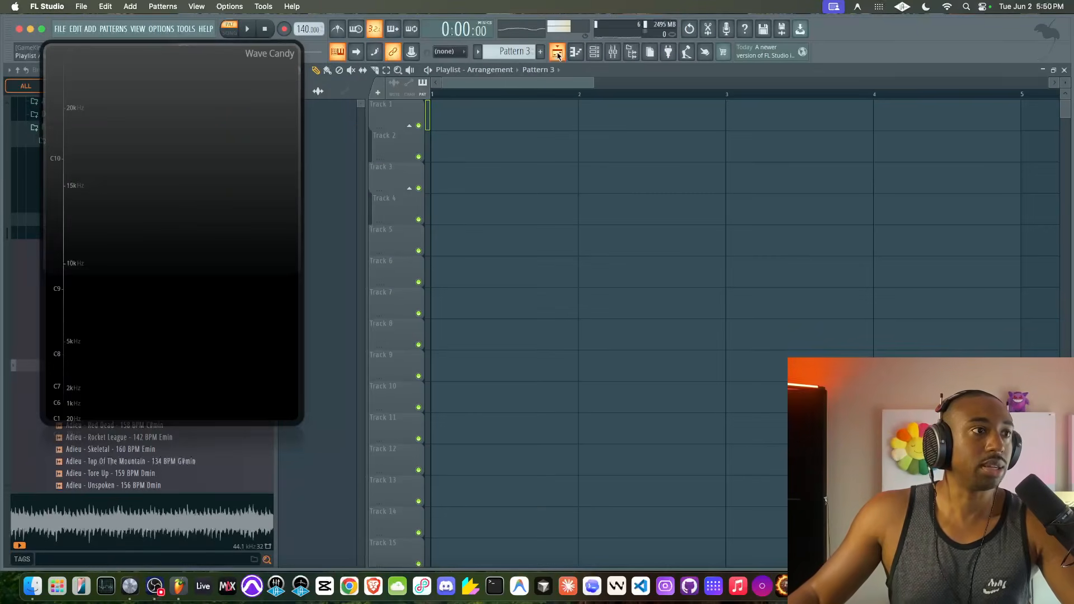
pyautogui.doubleClick(254, 70)
pyautogui.moveTo(135, 364); pyautogui.dragTo(467, 114)
pyautogui.doubleClick(467, 114)
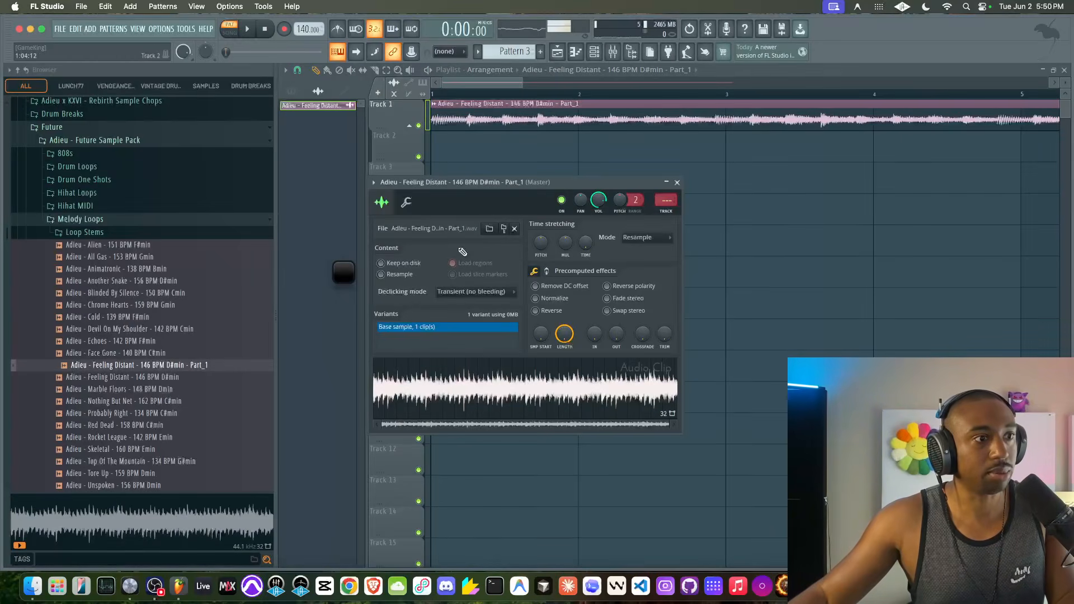
pyautogui.rightClick(450, 375)
pyautogui.click(492, 439)
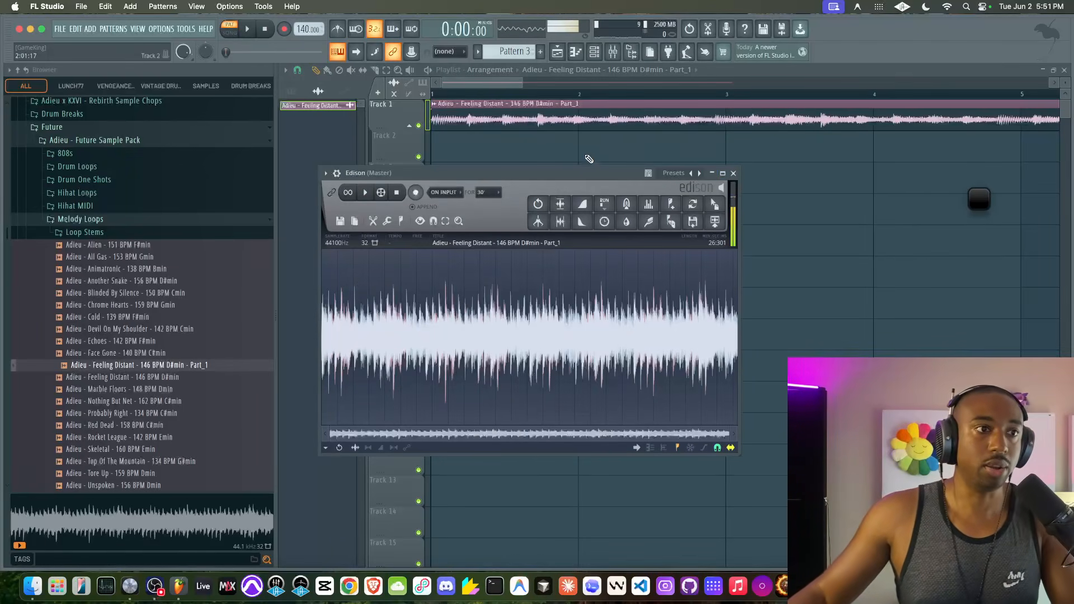
# - Make room around Edison by hiding the browser, preview the sample's spectrum, and set the waveform coloring to Color Map
pyautogui.moveTo(586, 170); pyautogui.dragTo(598, 94)
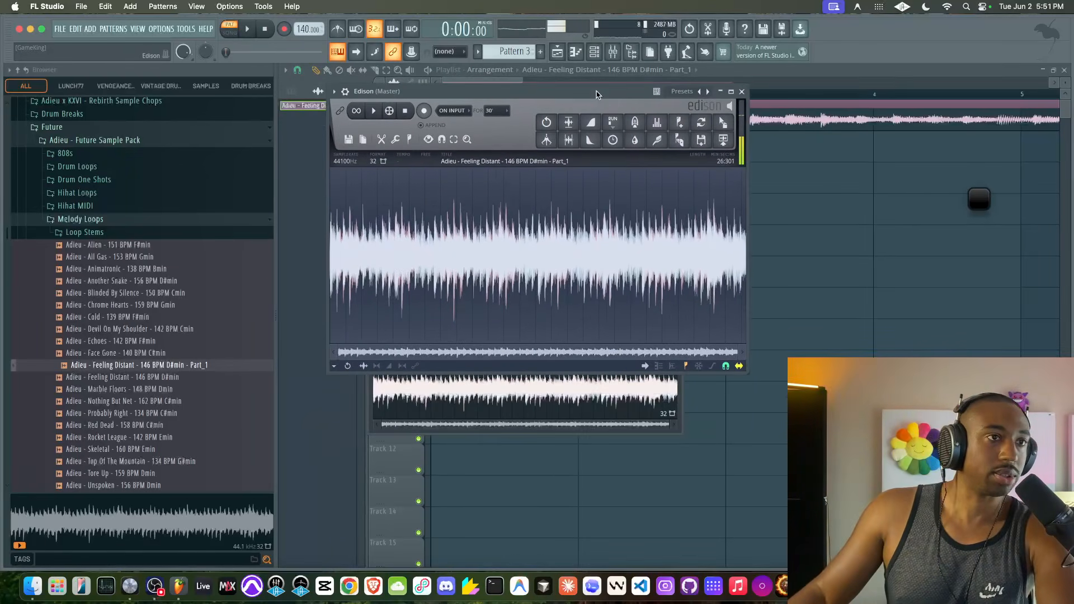
pyautogui.click(632, 52)
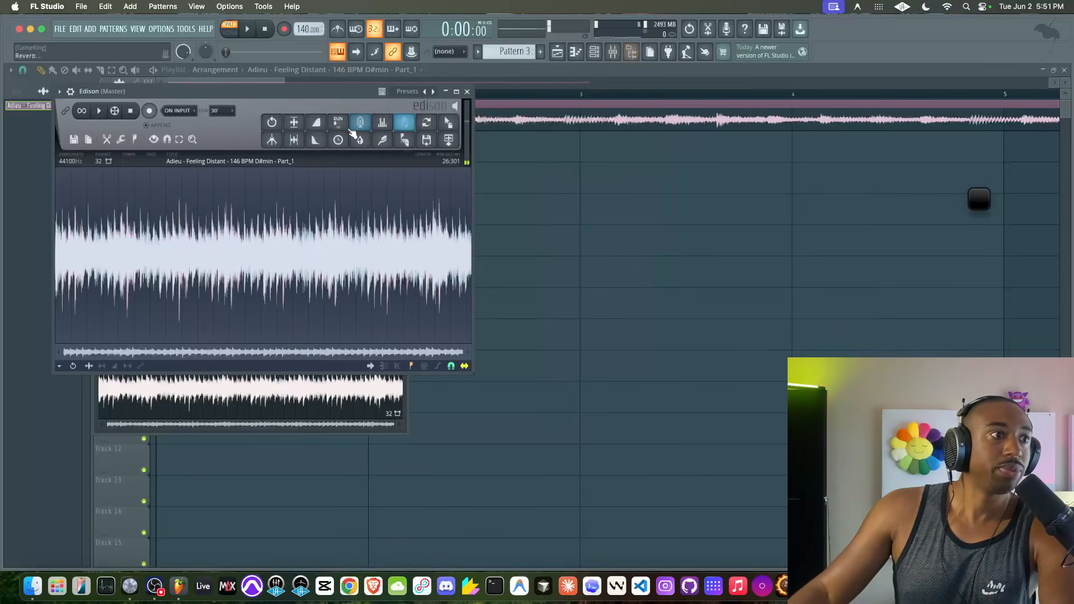
pyautogui.click(386, 367)
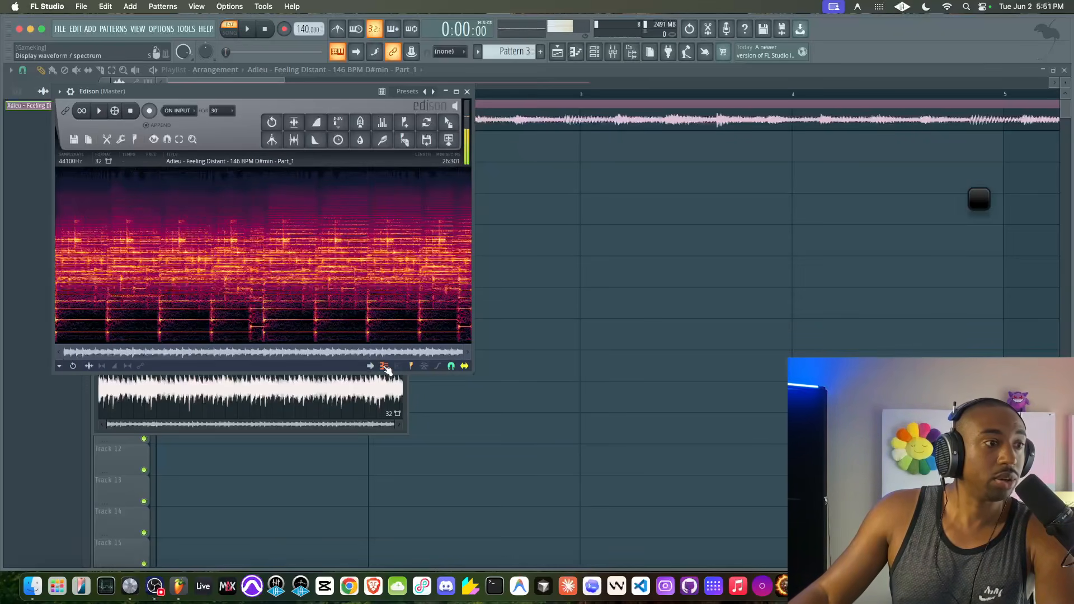
pyautogui.rightClick(384, 367)
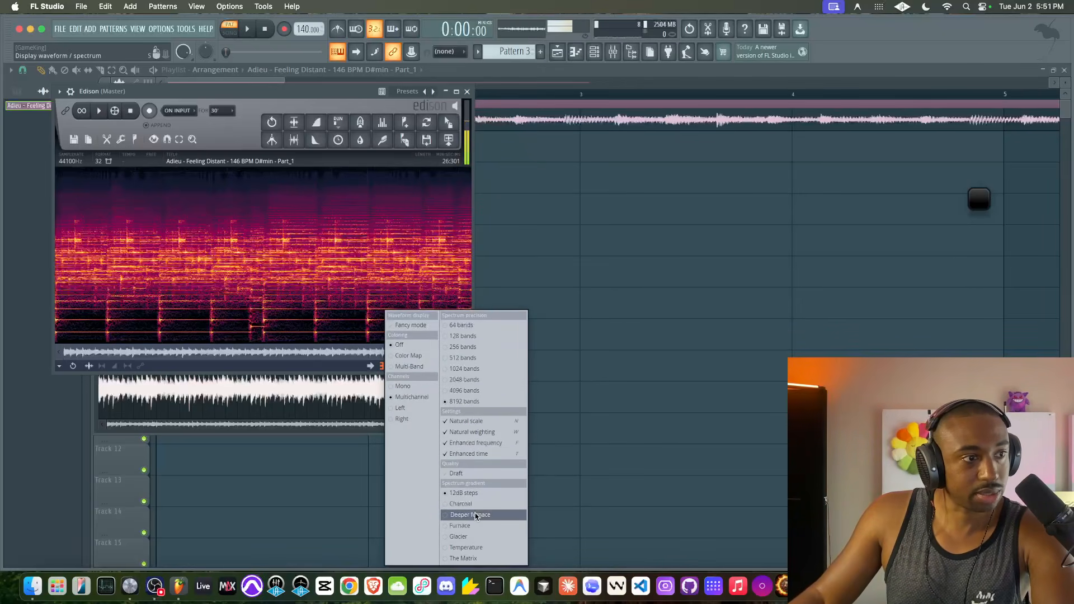
pyautogui.click(408, 355)
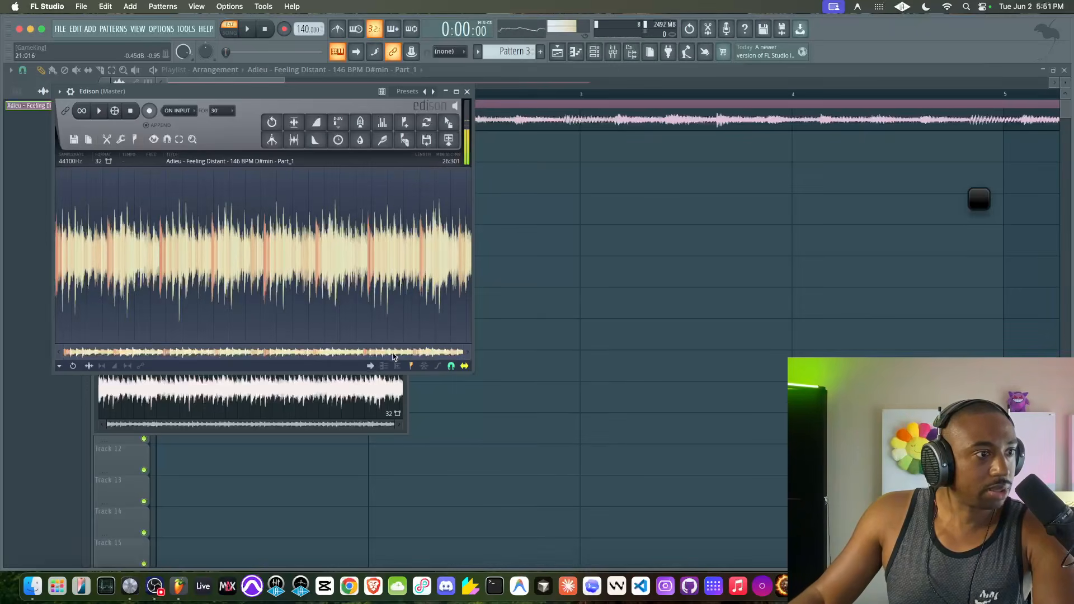
# - Display the sample as a spectrum in Edison and try the Furnace gradient before choosing Glacier
pyautogui.click(384, 367)
pyautogui.rightClick(383, 366)
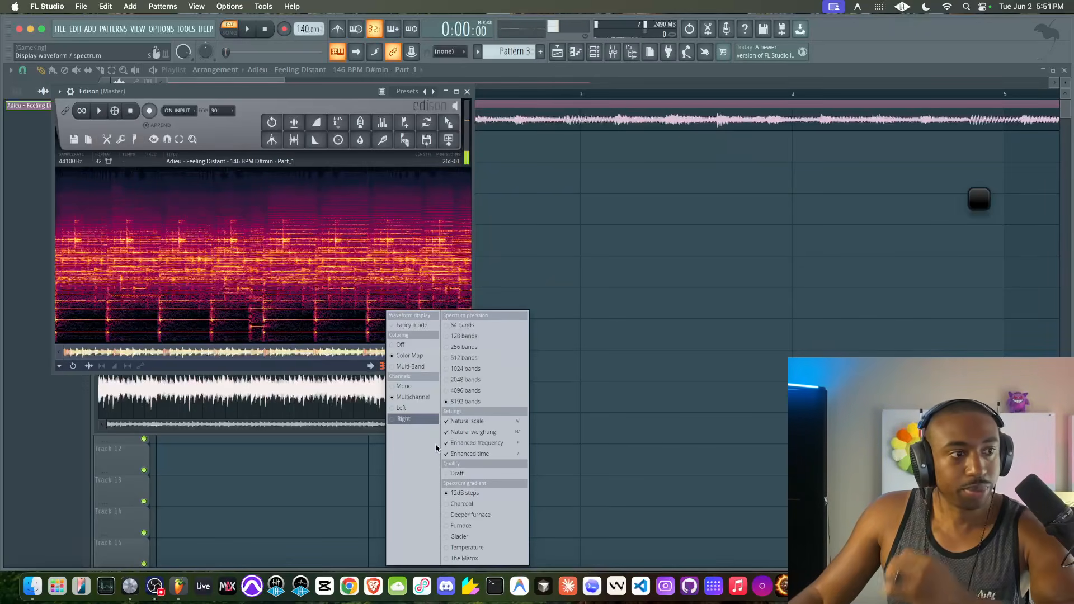
pyautogui.click(460, 525)
pyautogui.rightClick(390, 368)
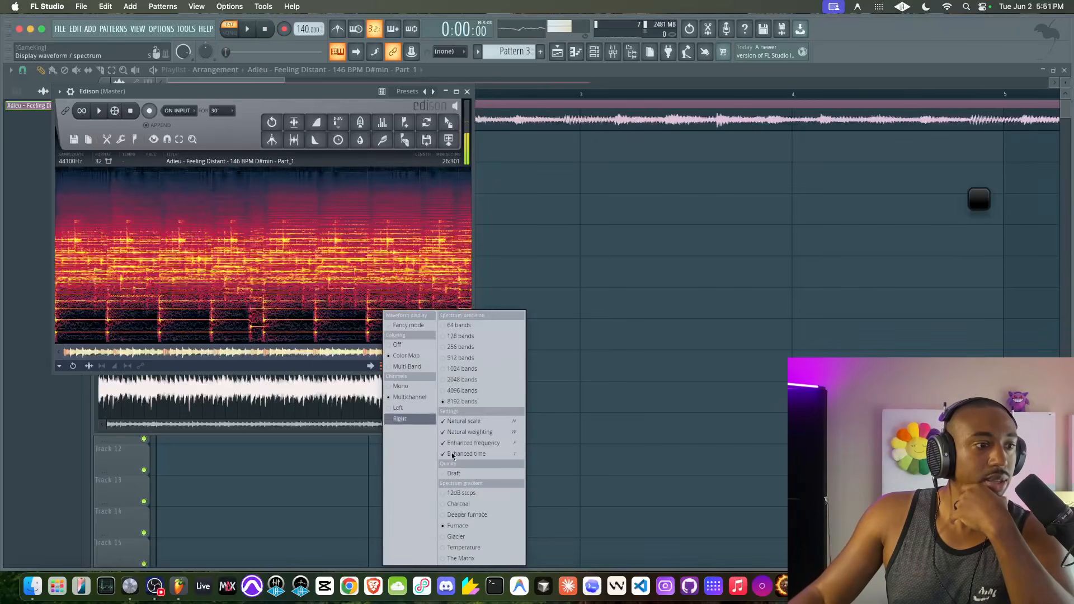
pyautogui.click(459, 539)
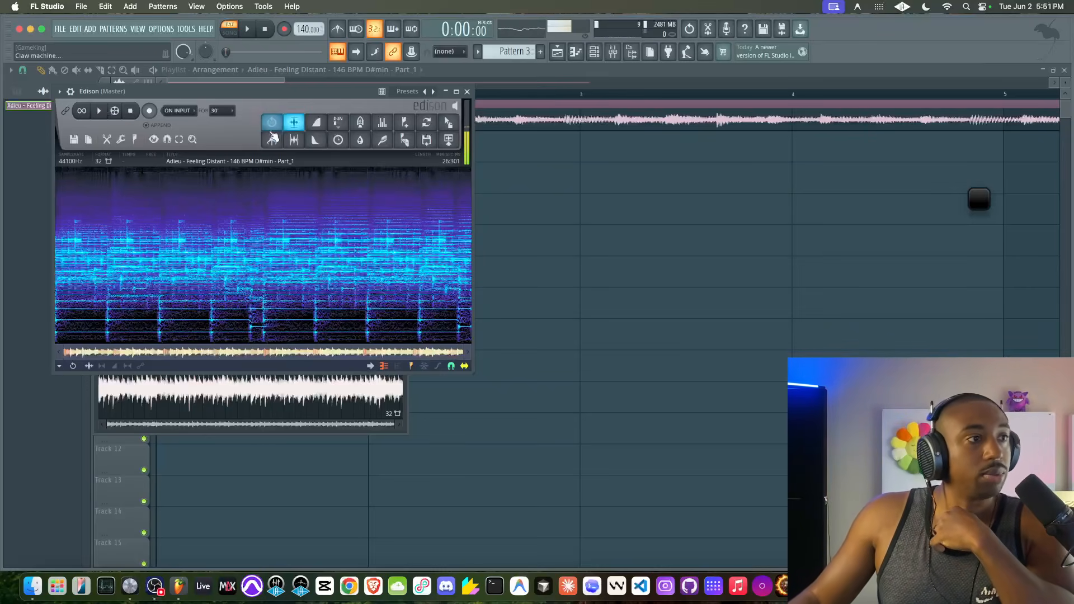
# - Apply Edison's Blur effect with its bell-shaped impulse to the whole sample
pyautogui.click(361, 140)
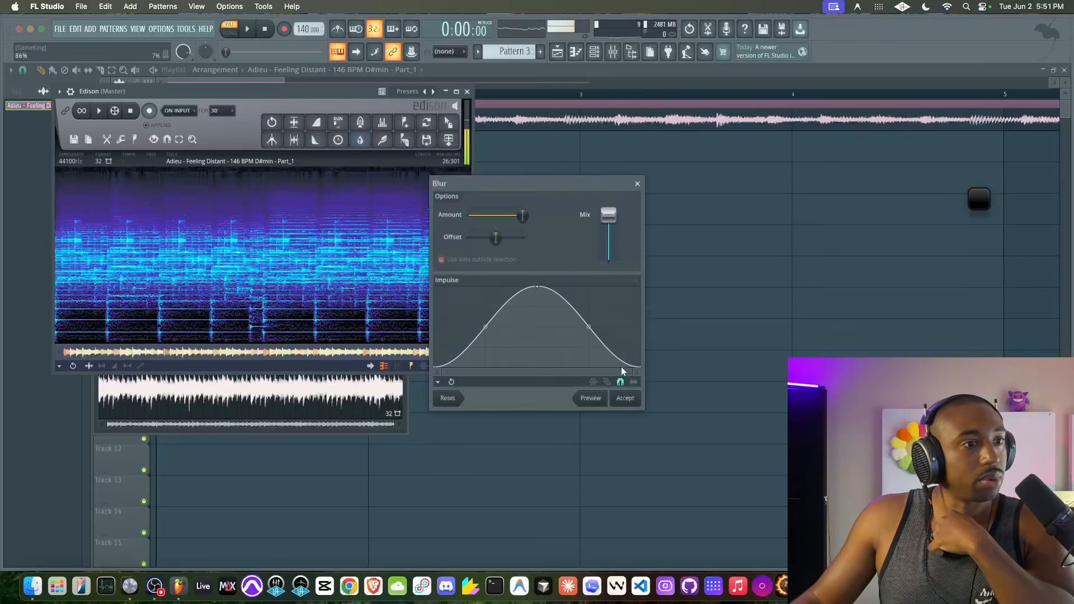
pyautogui.click(631, 398)
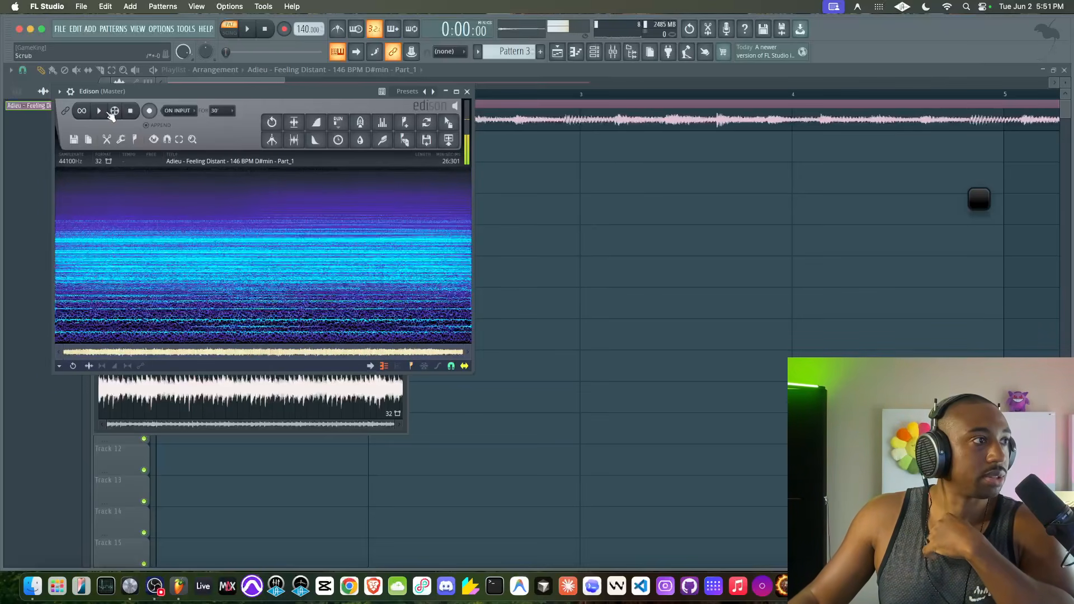
# - Try the Temperature and The Matrix gradients on Edison's spectrum during playback, then restore Glacier and stop the sample
pyautogui.rightClick(383, 366)
pyautogui.click(471, 547)
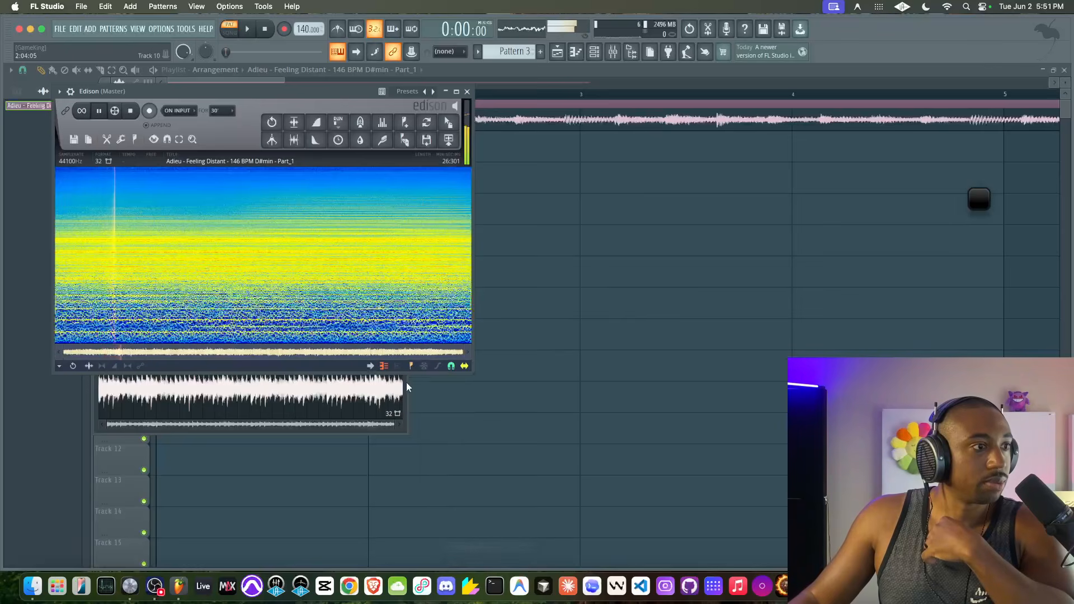
pyautogui.rightClick(383, 366)
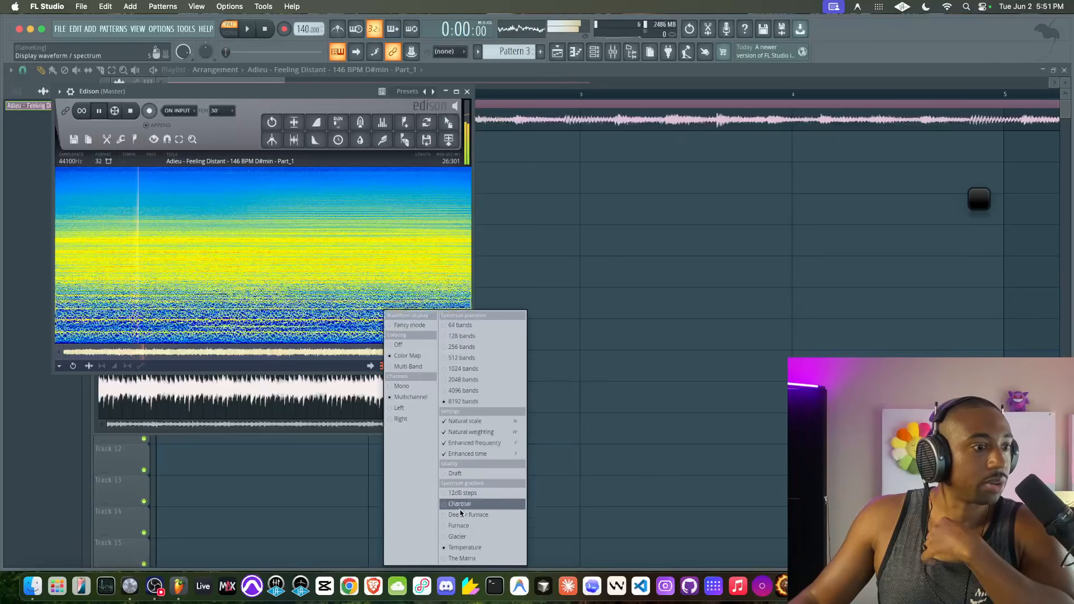
pyautogui.click(471, 558)
pyautogui.rightClick(383, 366)
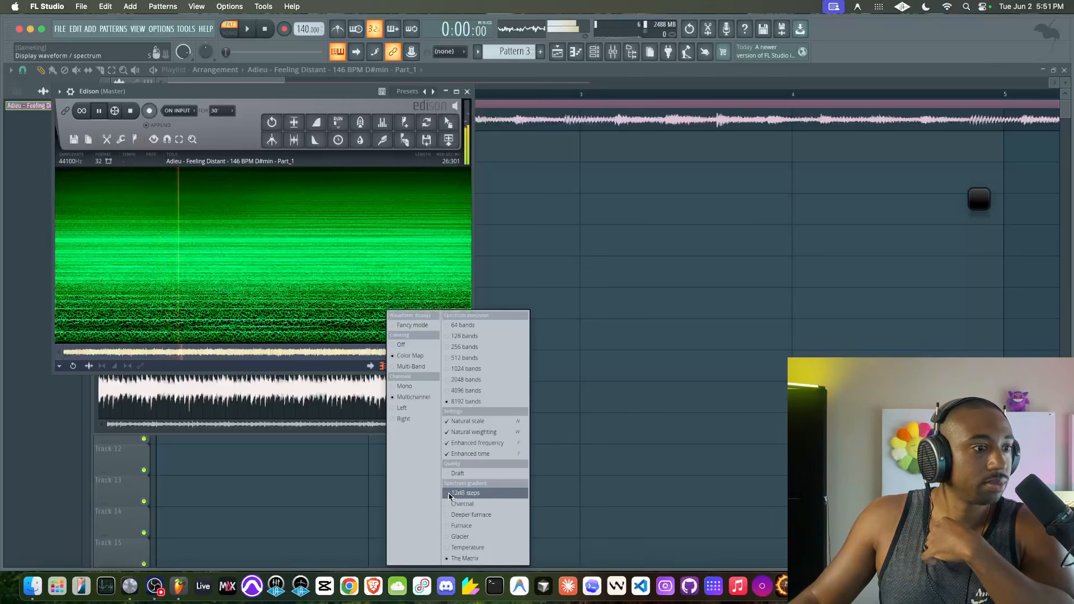
pyautogui.click(461, 526)
pyautogui.rightClick(384, 366)
pyautogui.click(471, 514)
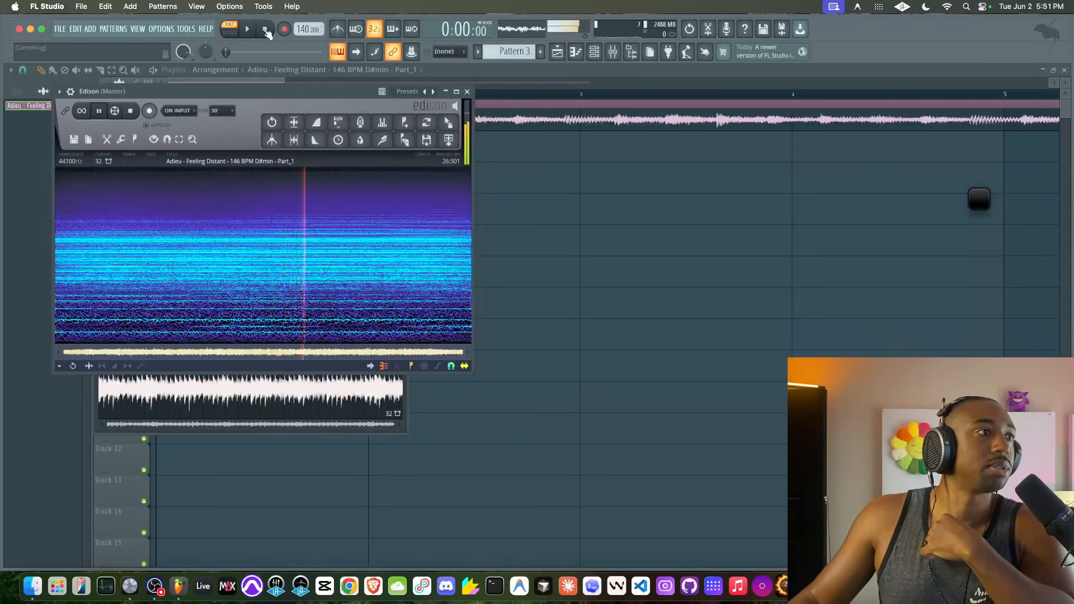
pyautogui.click(130, 112)
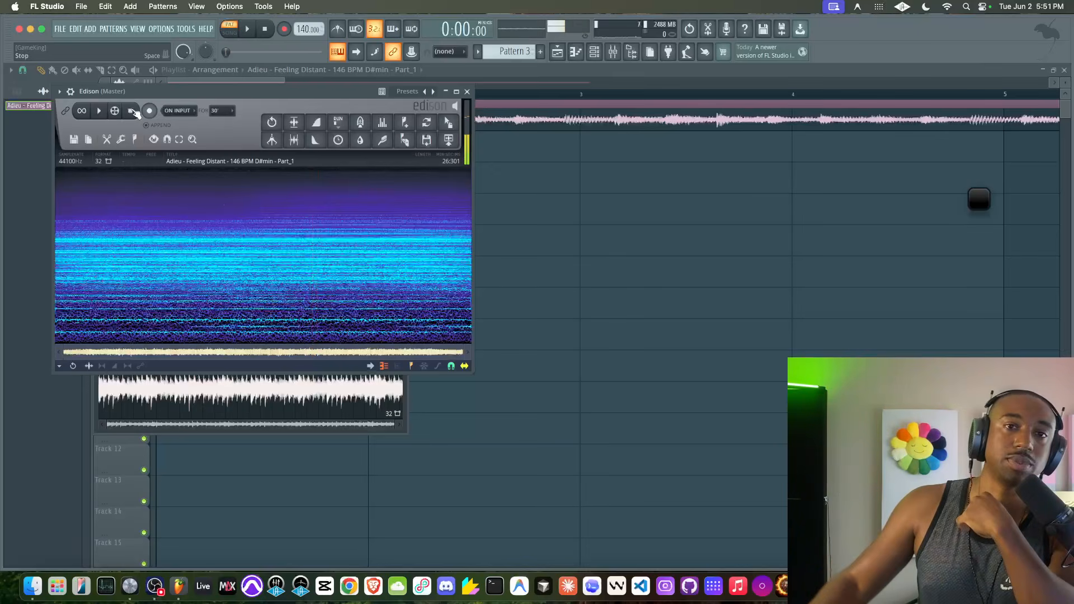
pyautogui.click(159, 587)
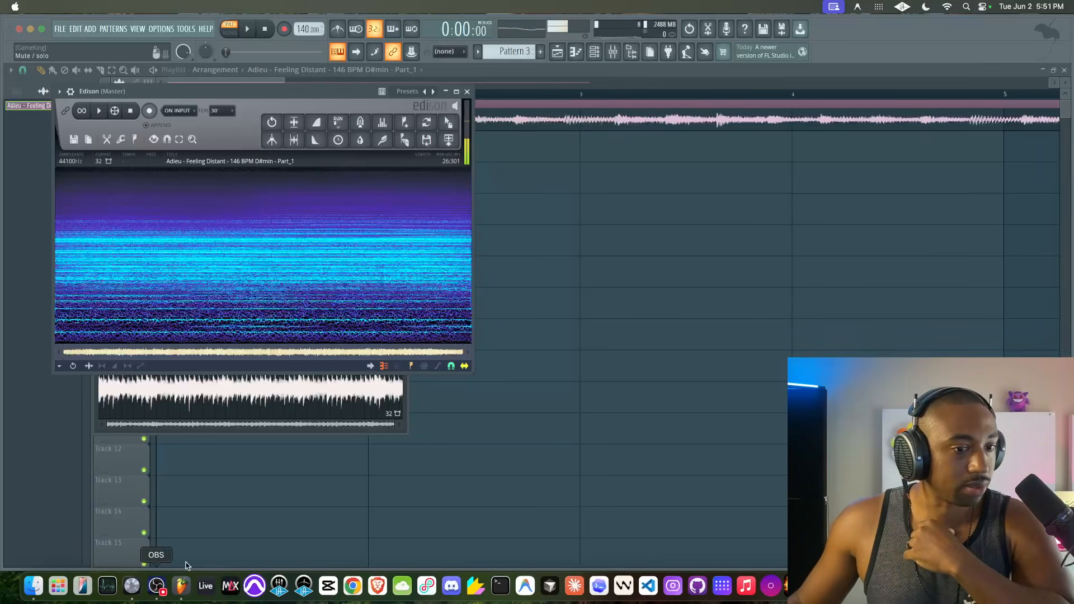